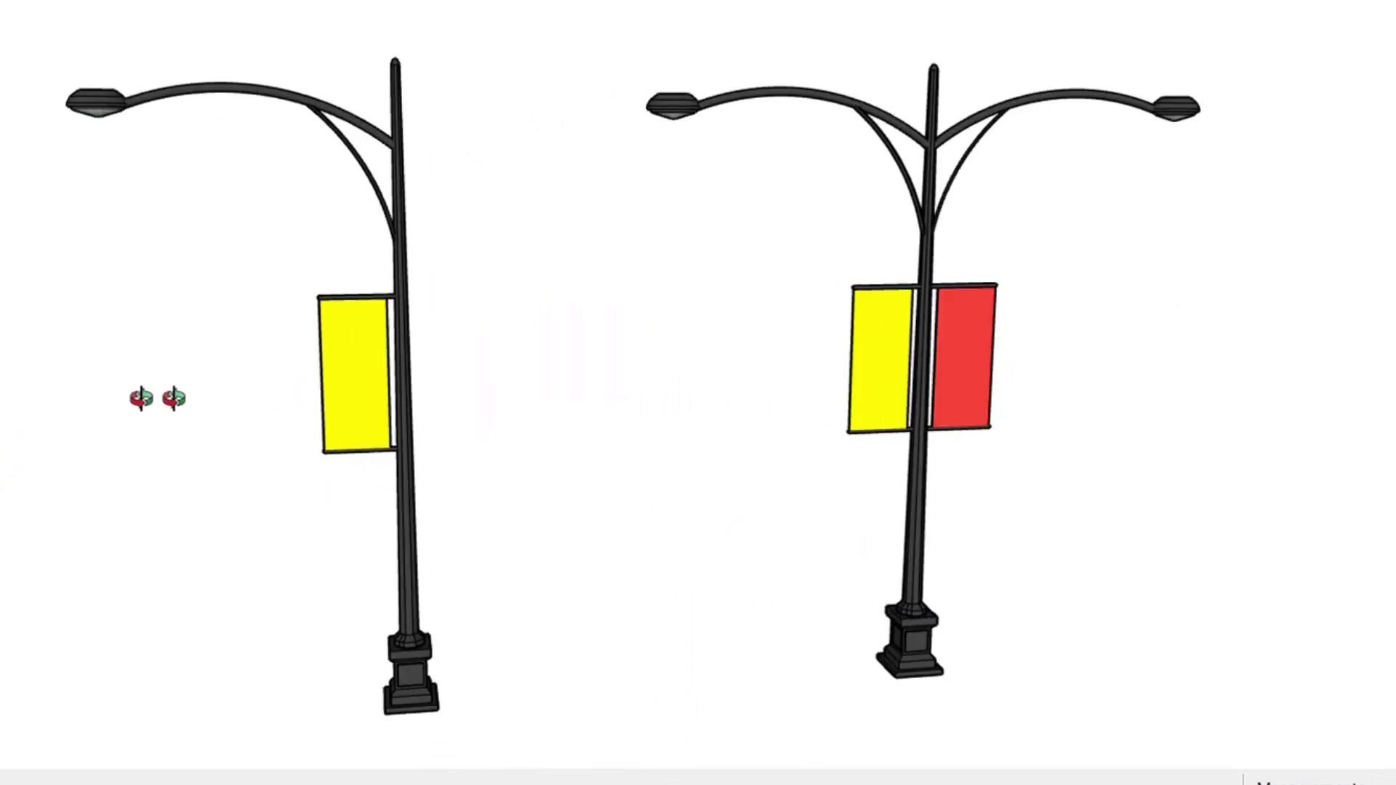
# Orbit around the finished lamp post preview before the empty model appears
pyautogui.moveTo(267, 218)
pyautogui.mouseDown(button='middle')
pyautogui.moveTo(623, 548)
pyautogui.moveTo(206, 342)
pyautogui.moveTo(1106, 327)
pyautogui.mouseUp(button='middle')
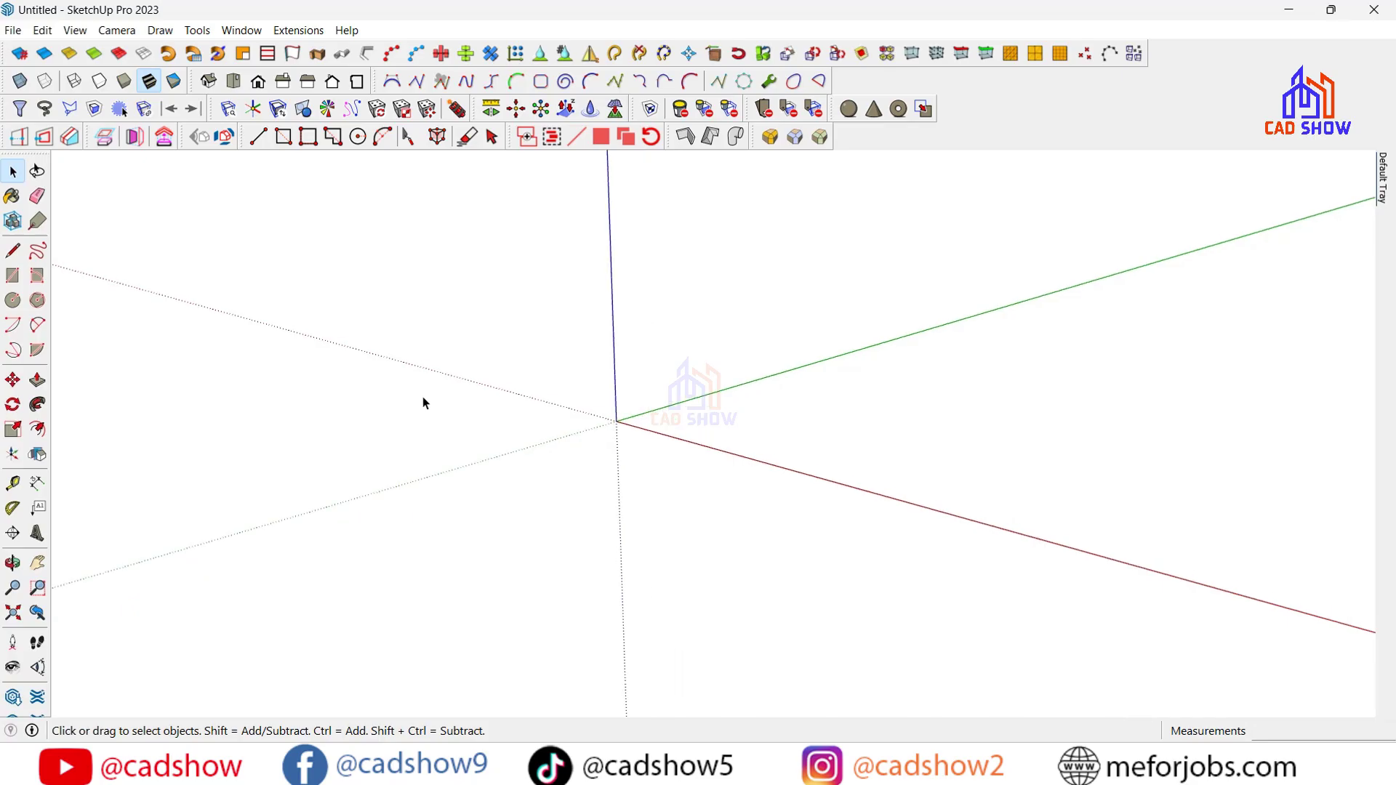
# Draw an 18 by 18 rectangle on the ground and zoom to fit it
pyautogui.scroll(-3, 315, 393)
pyautogui.scroll(-3, 170, 419)
pyautogui.scroll(3, 1104, 423)
pyautogui.scroll(1, 1104, 423)
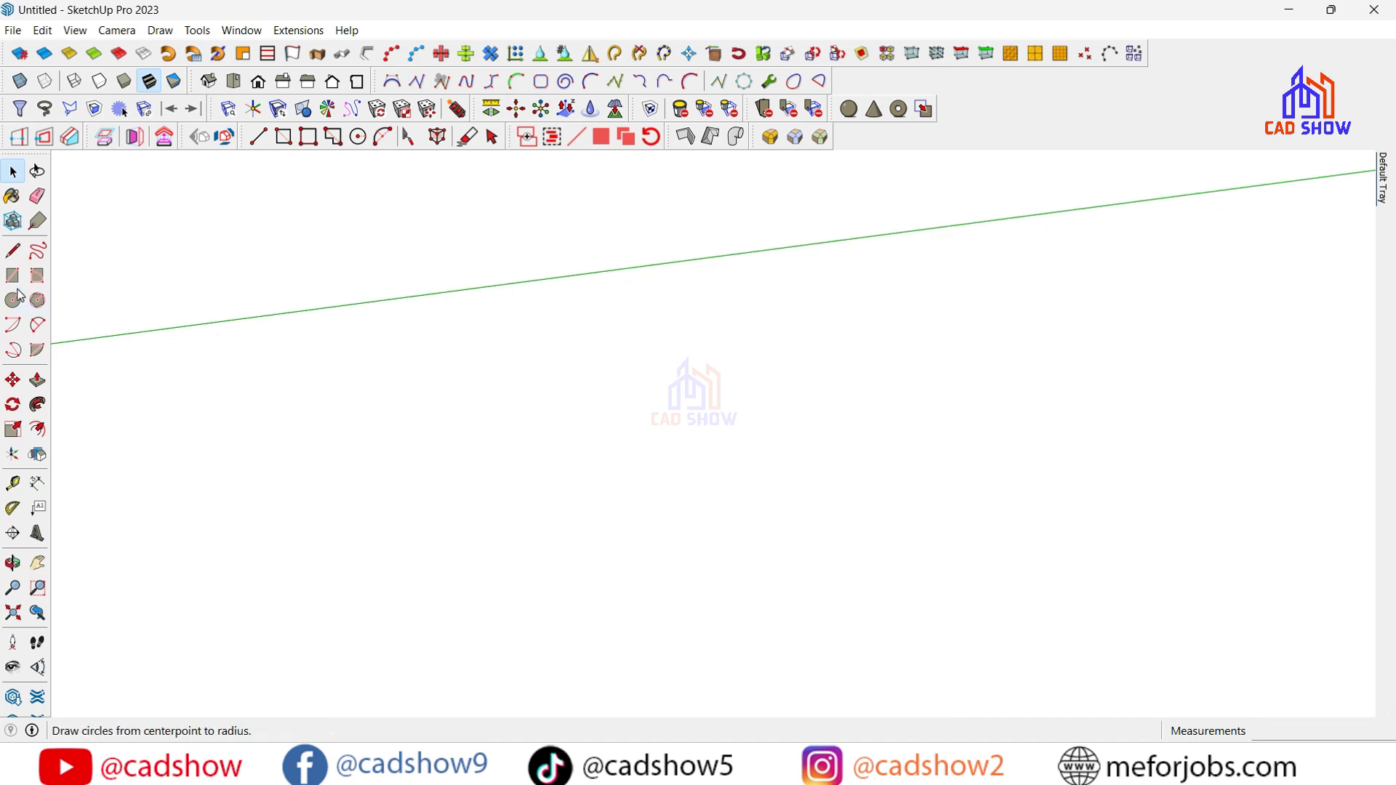
pyautogui.click(478, 480)
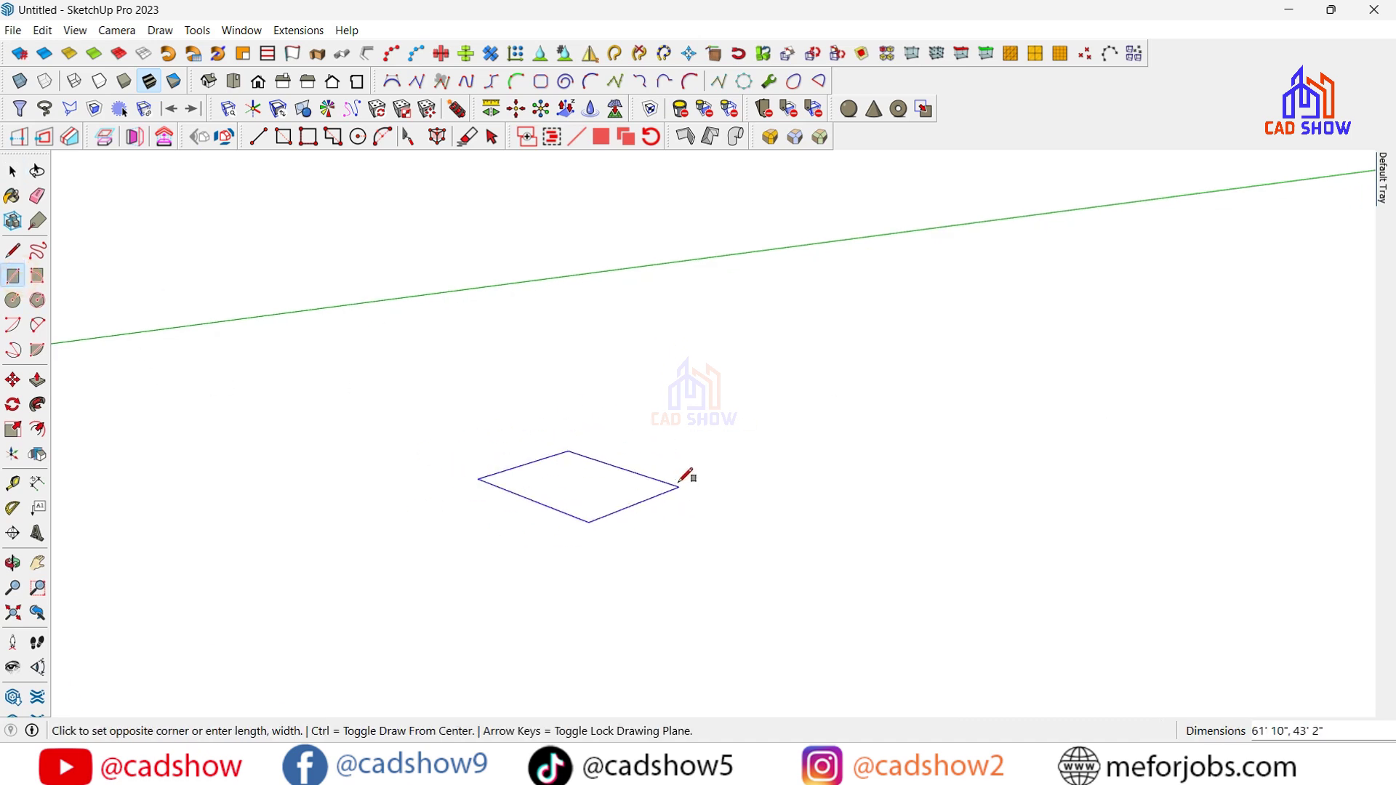
pyautogui.write(", 16' ")
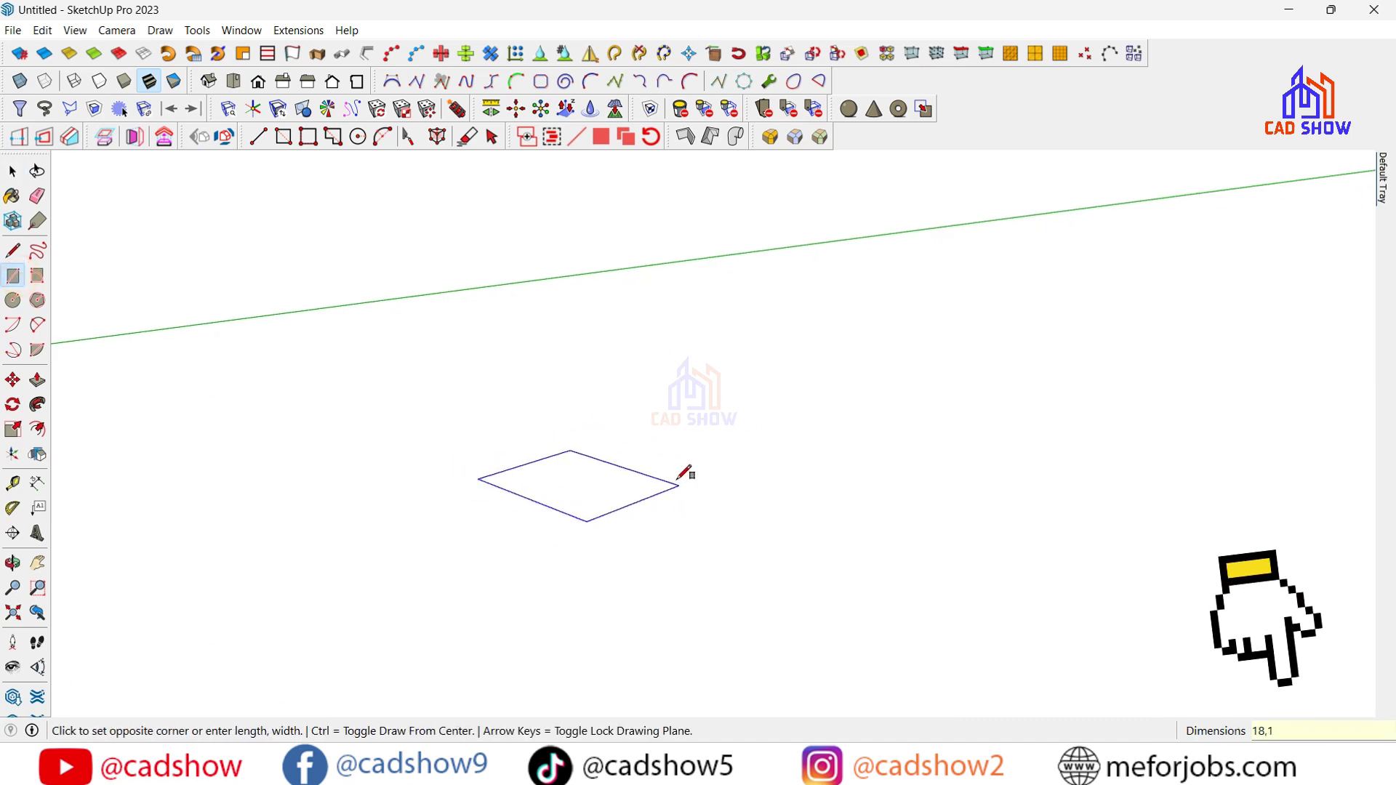
pyautogui.write('5')
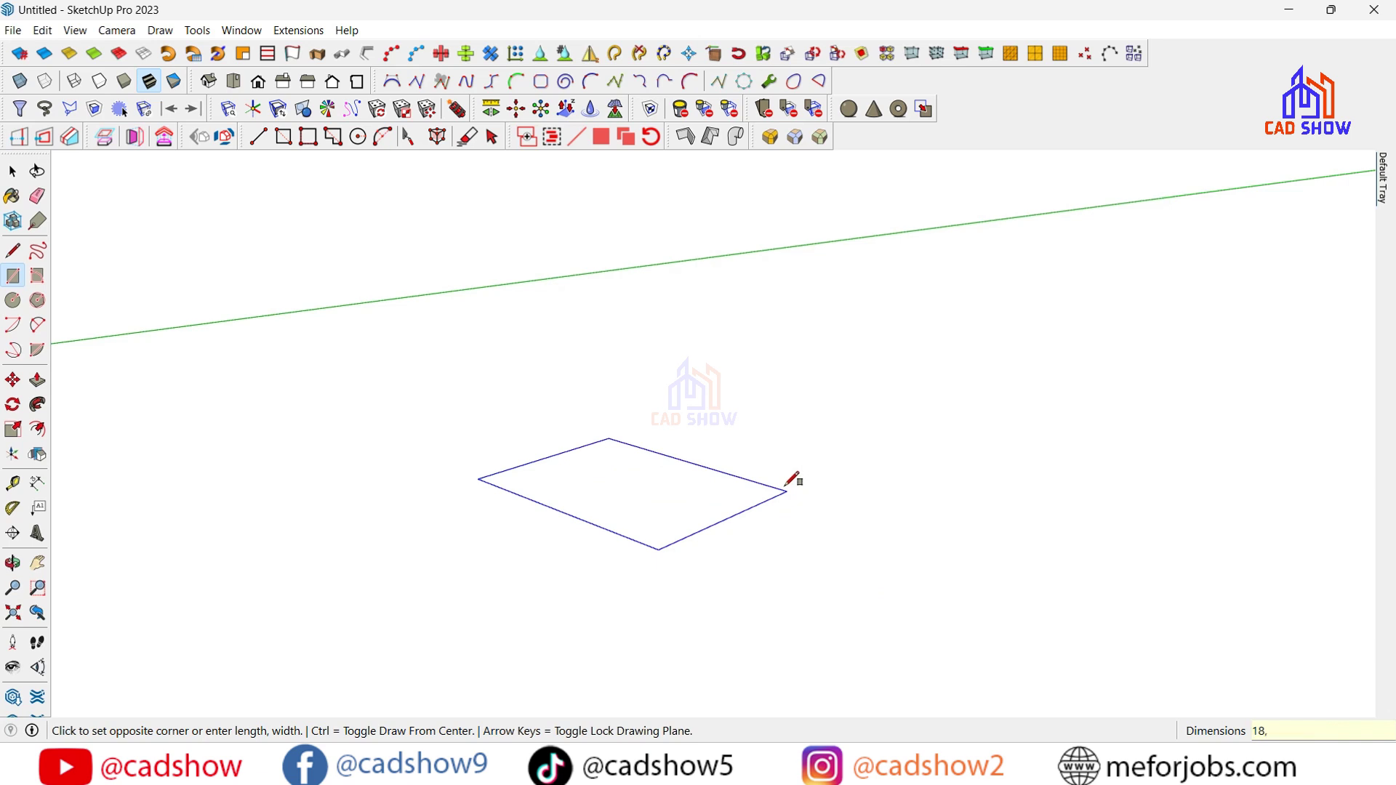
pyautogui.press('Escape')
pyautogui.click(13, 614)
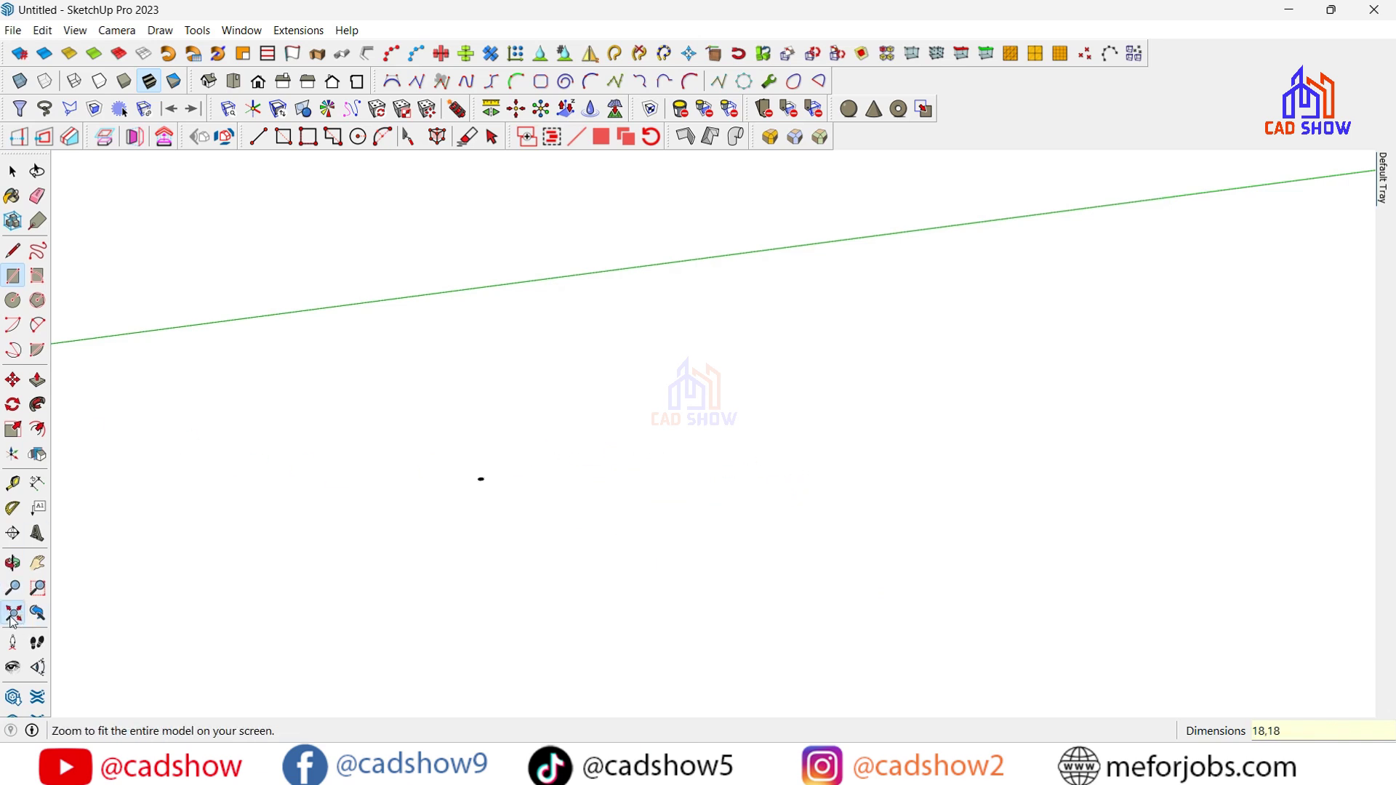
pyautogui.moveTo(59, 530)
pyautogui.mouseDown(button='middle')
pyautogui.moveTo(376, 495)
pyautogui.moveTo(373, 667)
pyautogui.mouseUp(button='middle')
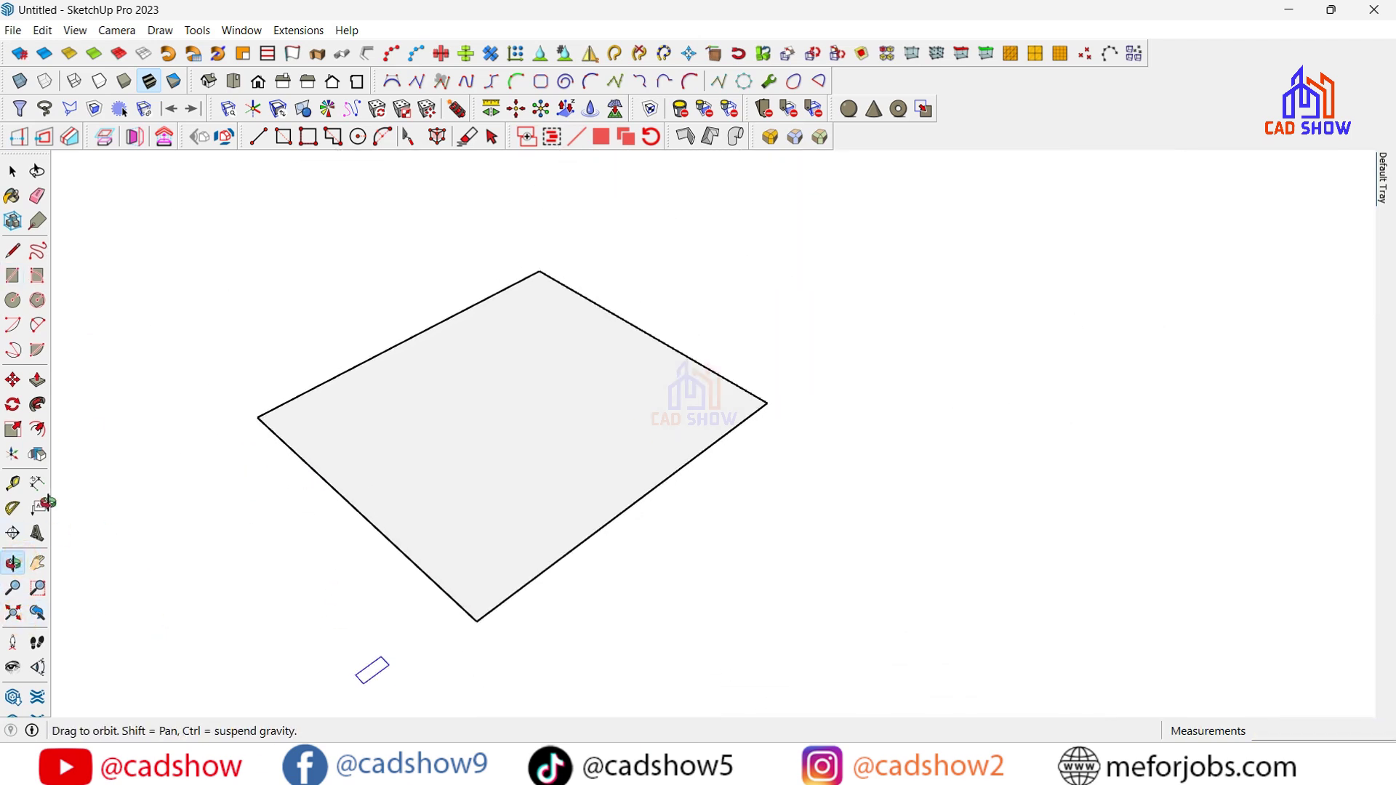
# Pull the rectangle up 2 inches into a flat slab
pyautogui.press('p')
pyautogui.click(429, 492)
pyautogui.write('2"')
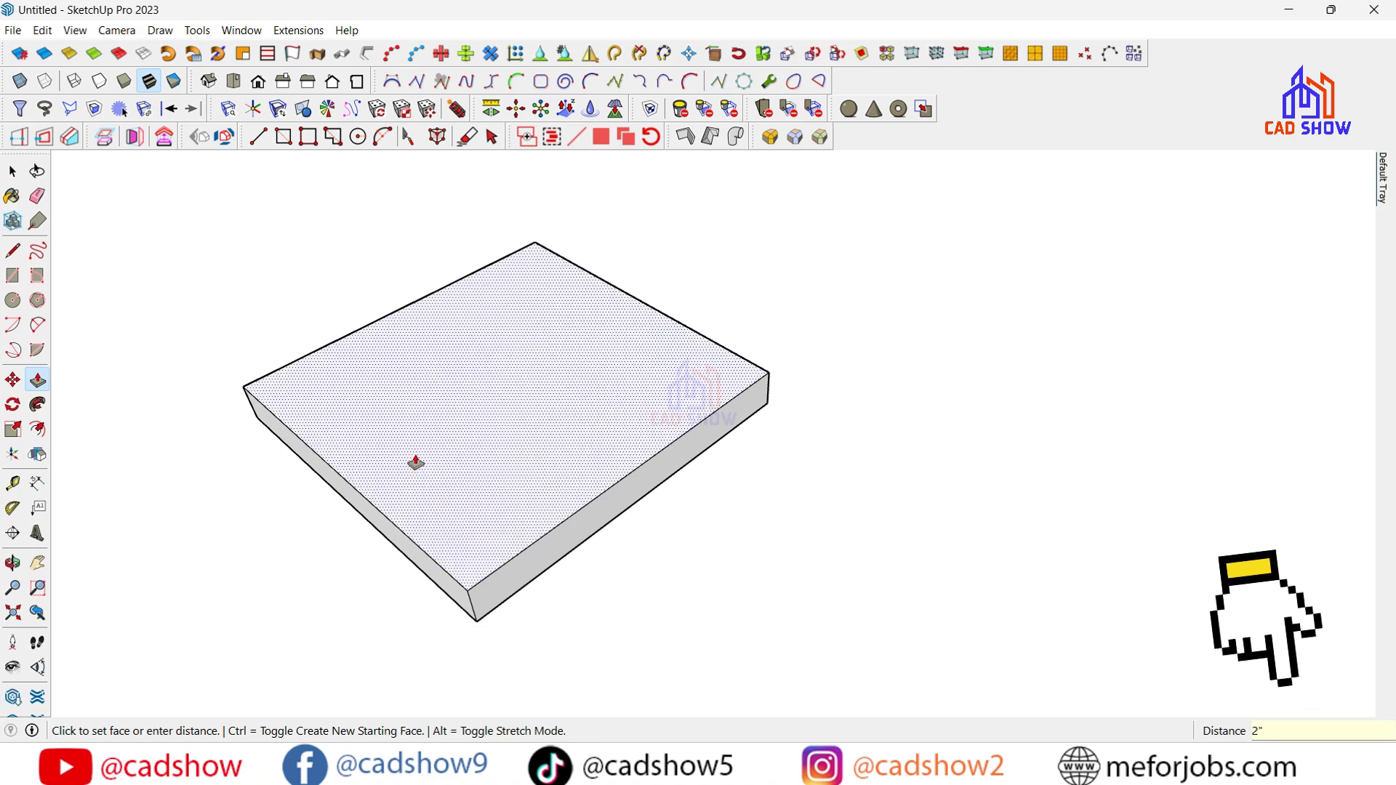
pyautogui.press('Return')
pyautogui.scroll(-3, 487, 582)
# Offset the slab's top face inward by 3 to create an inner outline
pyautogui.click(37, 430)
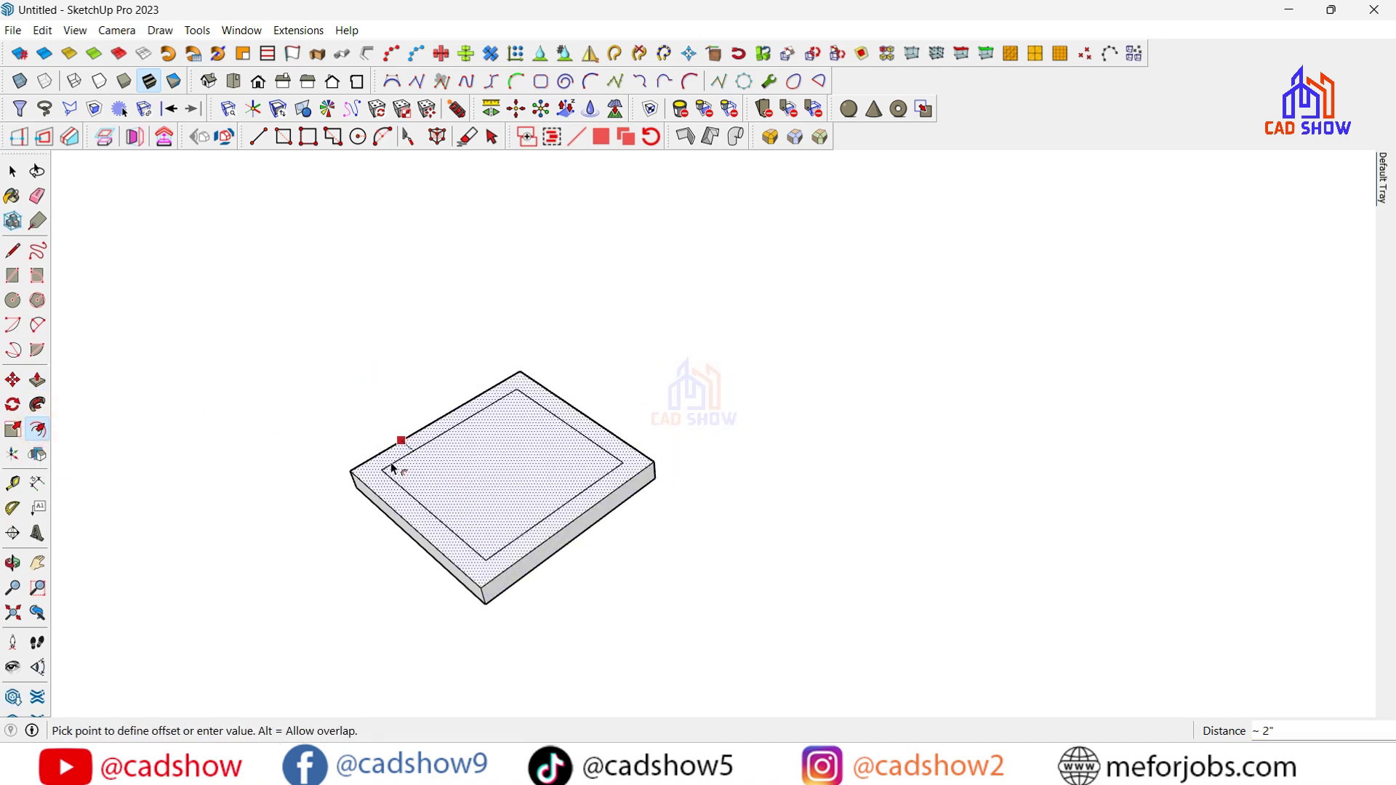
pyautogui.press('Return')
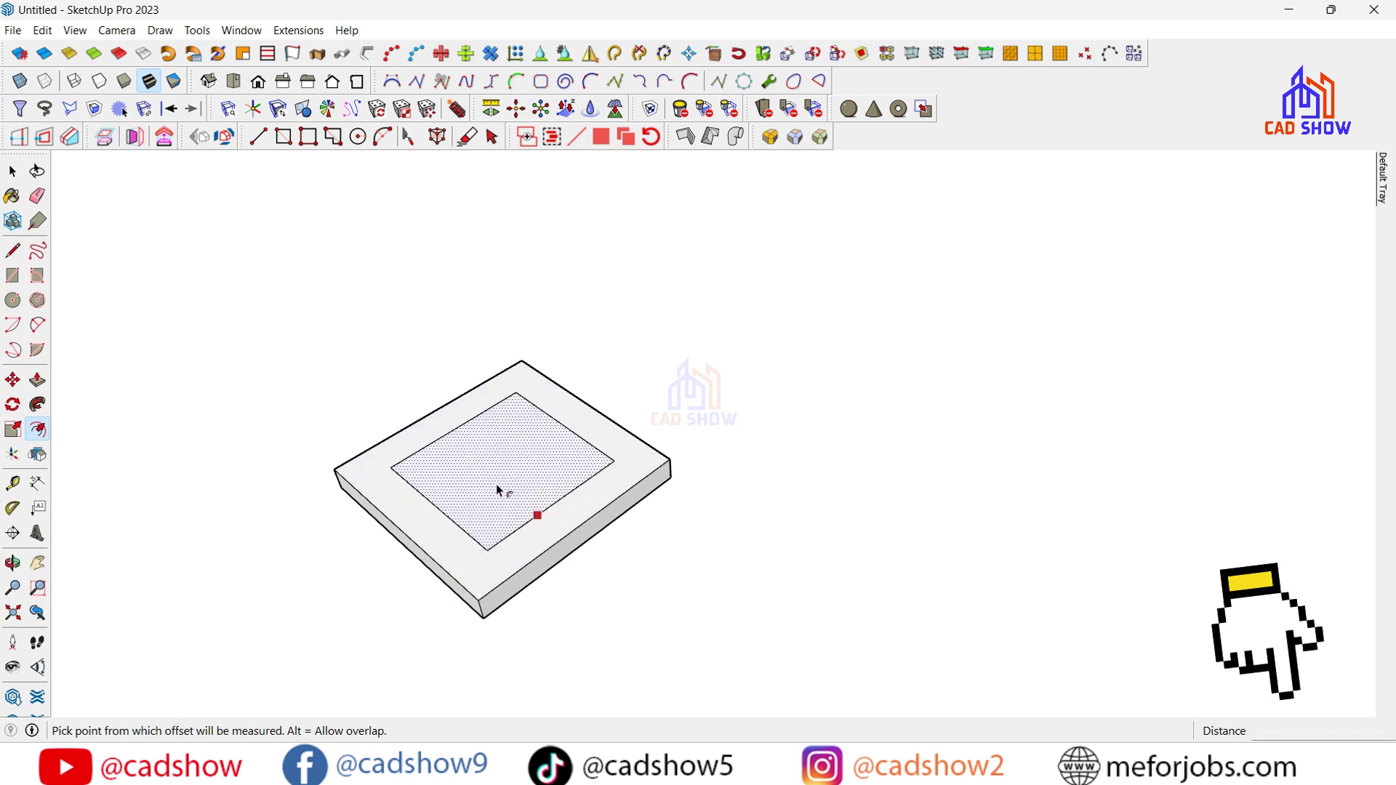
pyautogui.scroll(2, 502, 490)
pyautogui.hotkey('ctrl', 'z')
pyautogui.click(452, 443)
pyautogui.write('2')
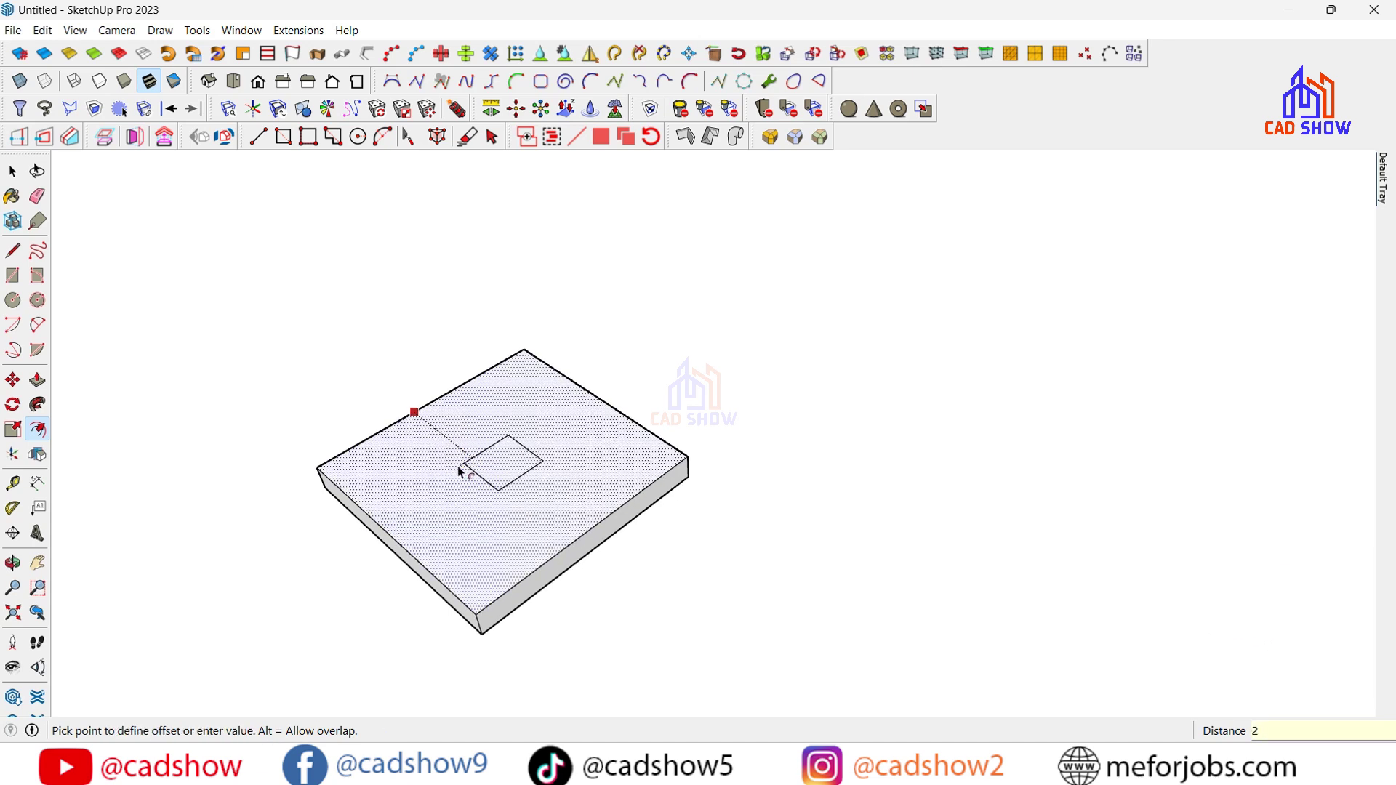
pyautogui.write('3')
pyautogui.press('Return')
# Raise the inner face 3 inches into a block
pyautogui.press('p')
pyautogui.click(520, 474)
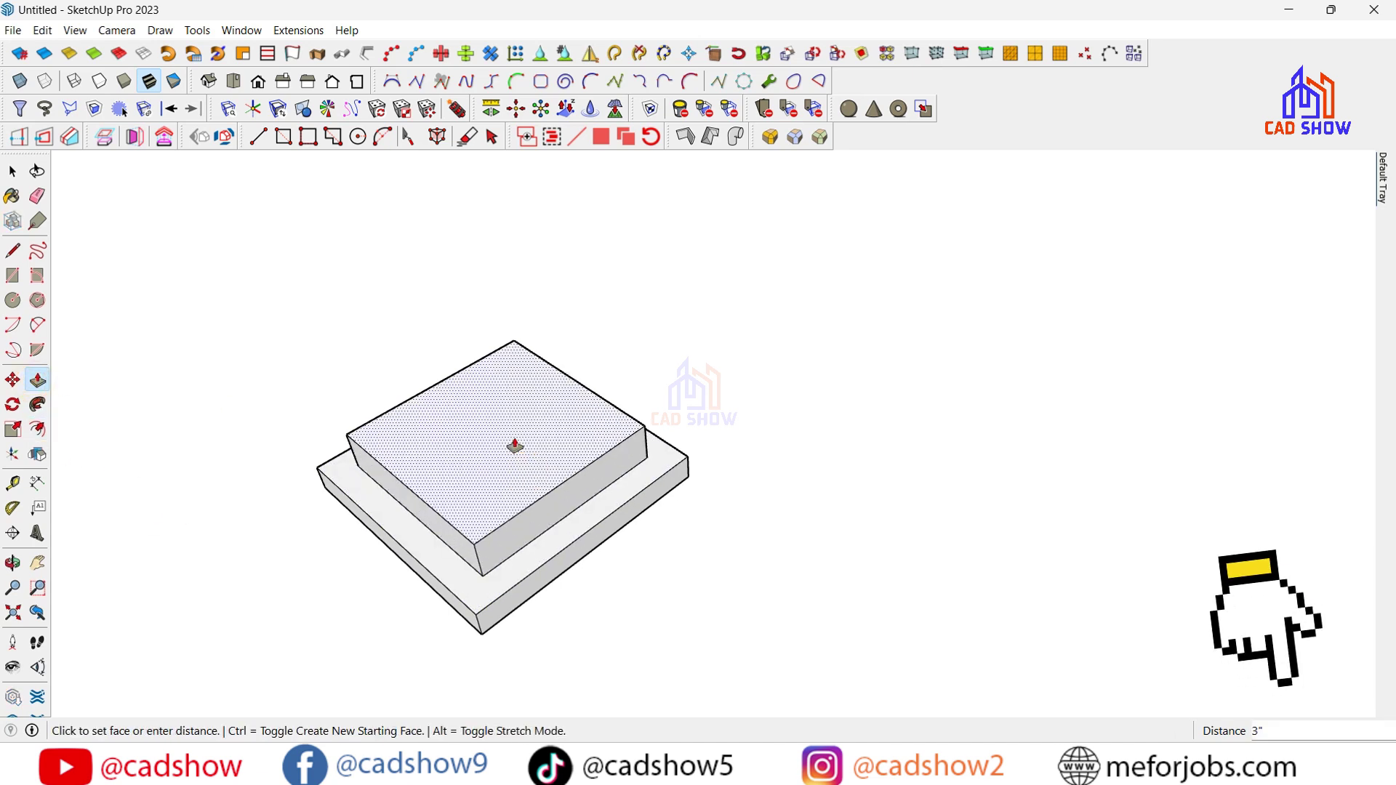
pyautogui.click(515, 446)
pyautogui.click(13, 563)
pyautogui.moveTo(557, 595); pyautogui.dragTo(551, 499)
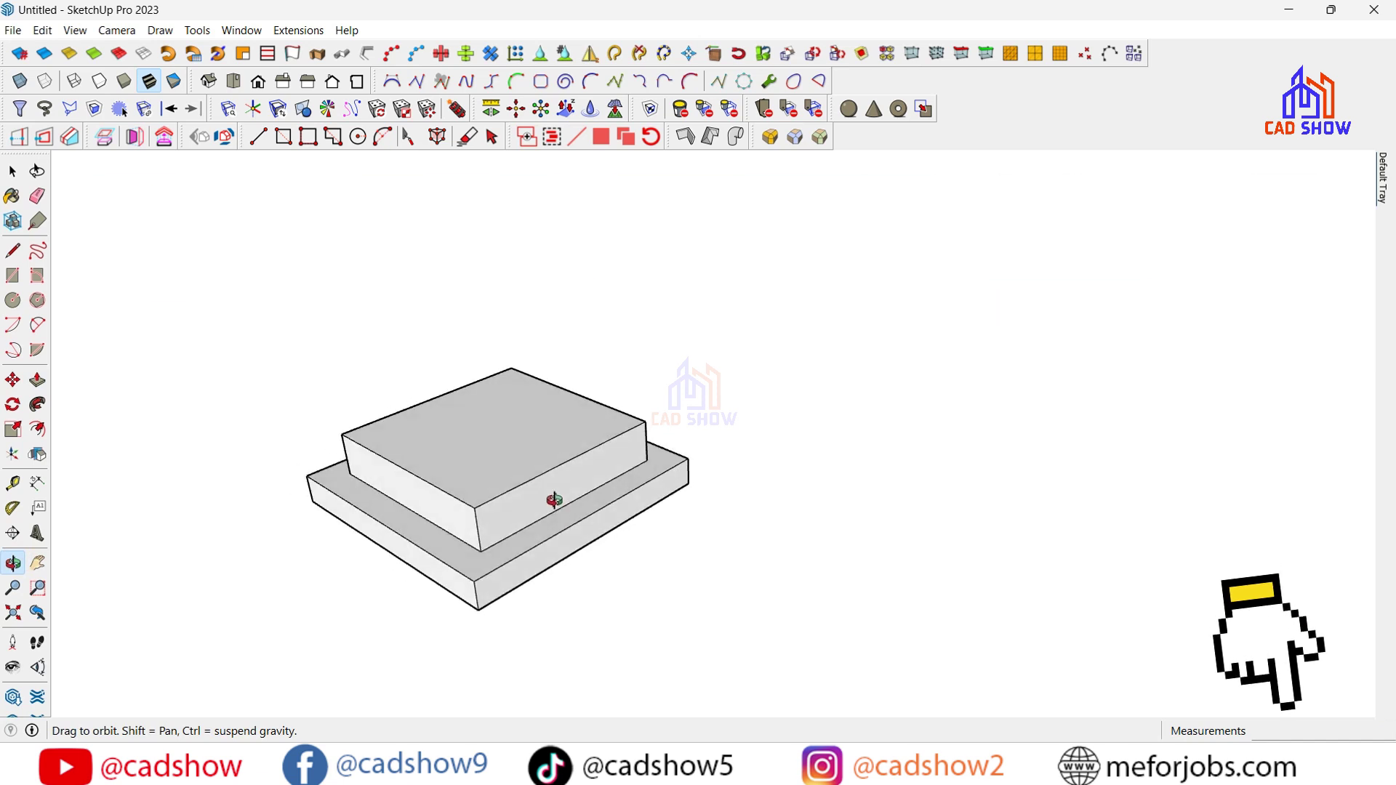
pyautogui.rightClick(483, 430)
pyautogui.click(507, 440)
# Pull the block's top face up again to stack a thin extra layer
pyautogui.press('p')
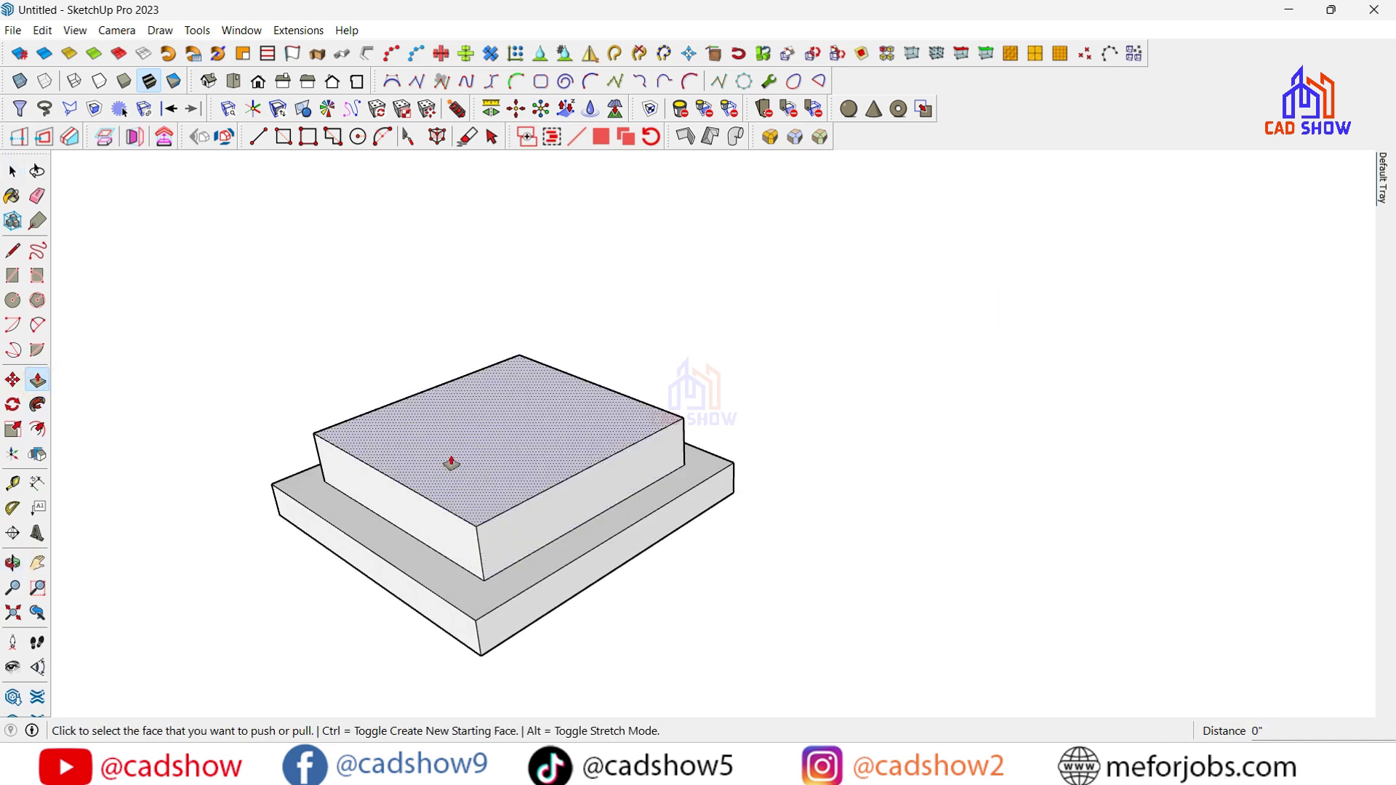
pyautogui.click(477, 473)
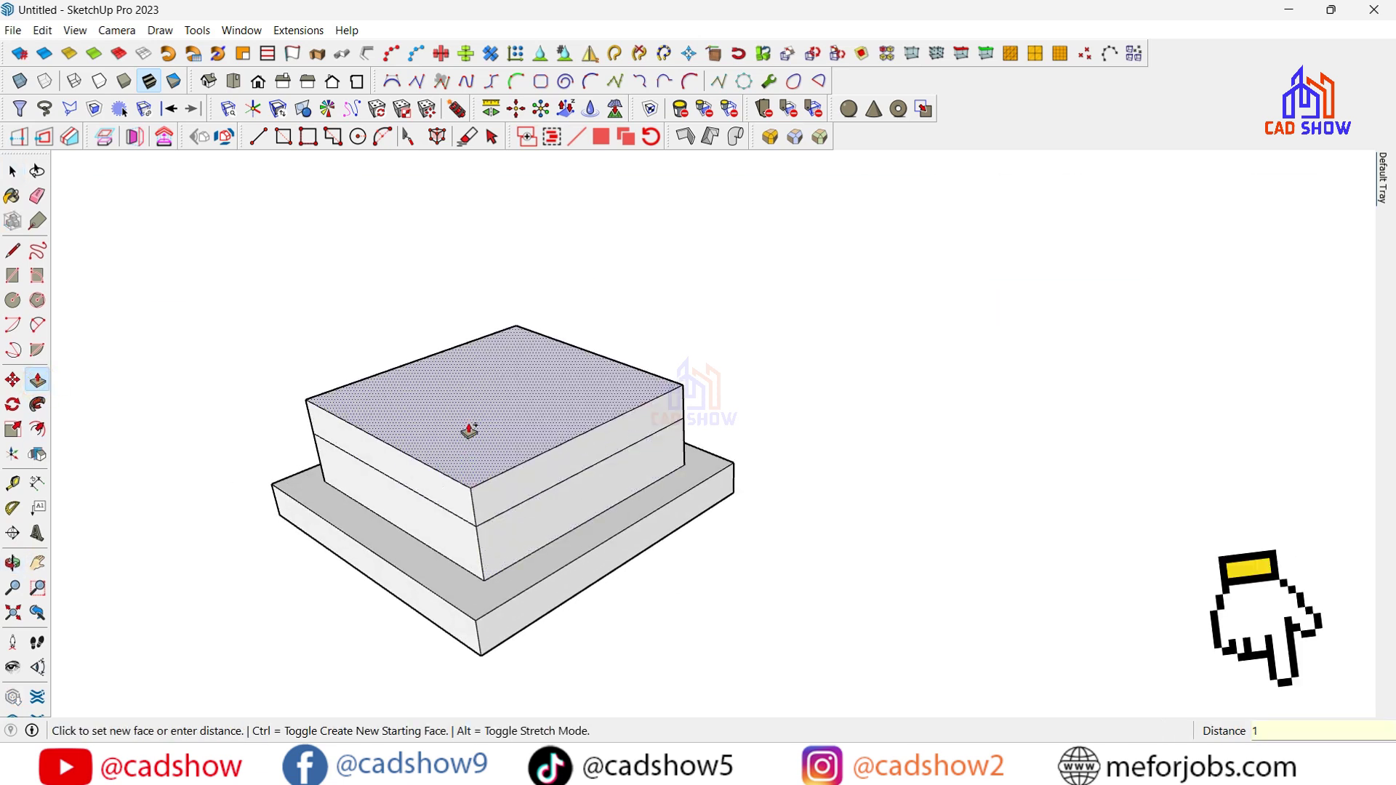
pyautogui.press('space')
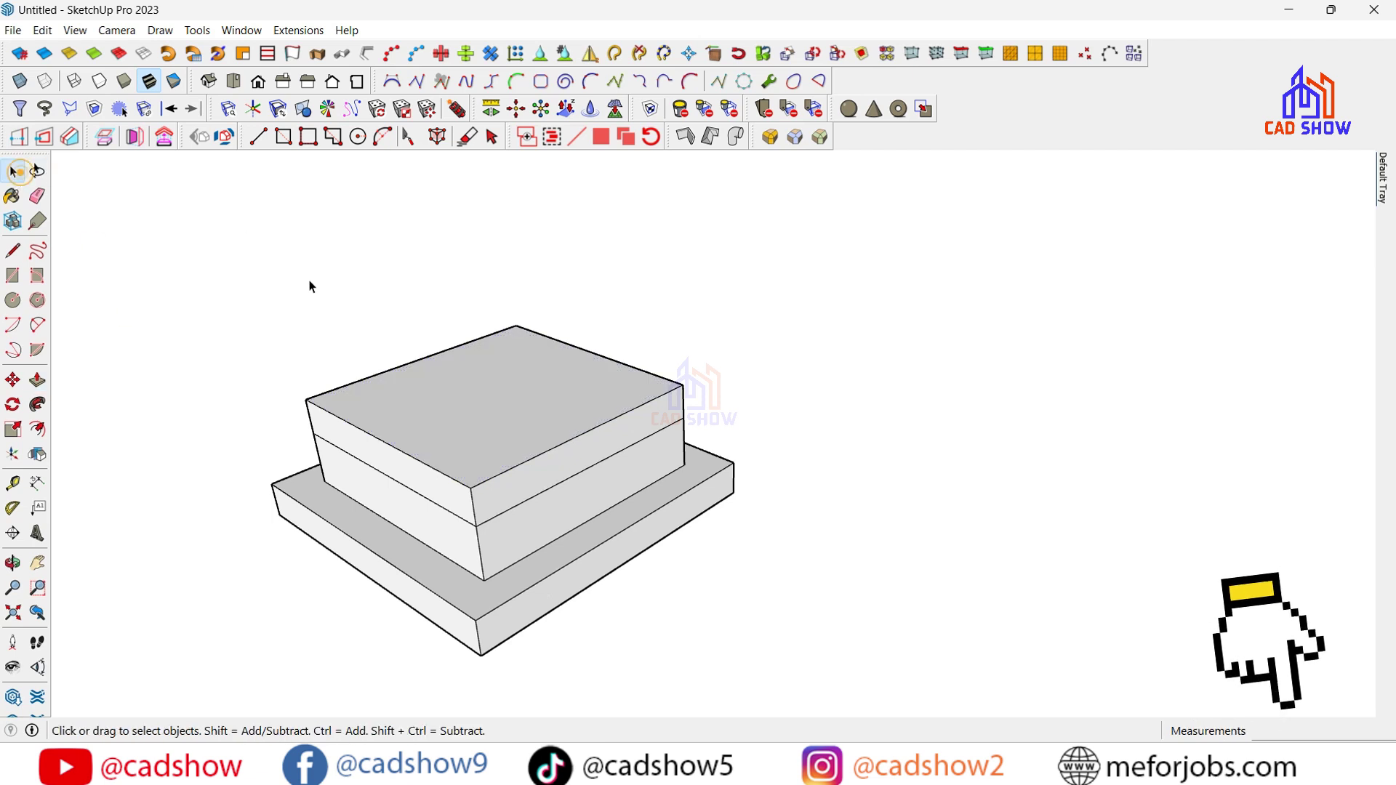
# Scale the upper block's top face to 0.77 about its centre into a tapered cap
pyautogui.click(505, 414)
pyautogui.click(13, 429)
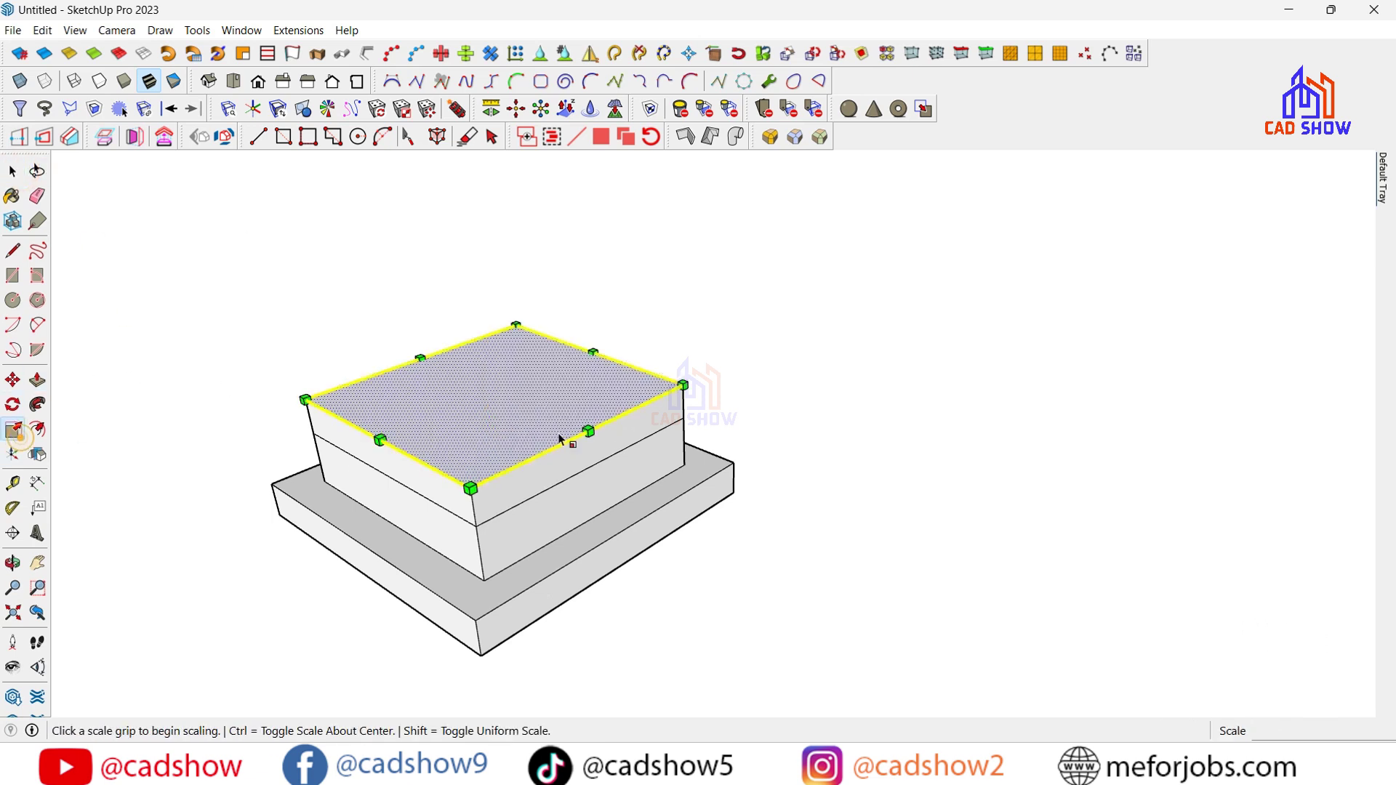
pyautogui.keyDown('ctrl'); pyautogui.click(682, 384); pyautogui.keyUp('ctrl')
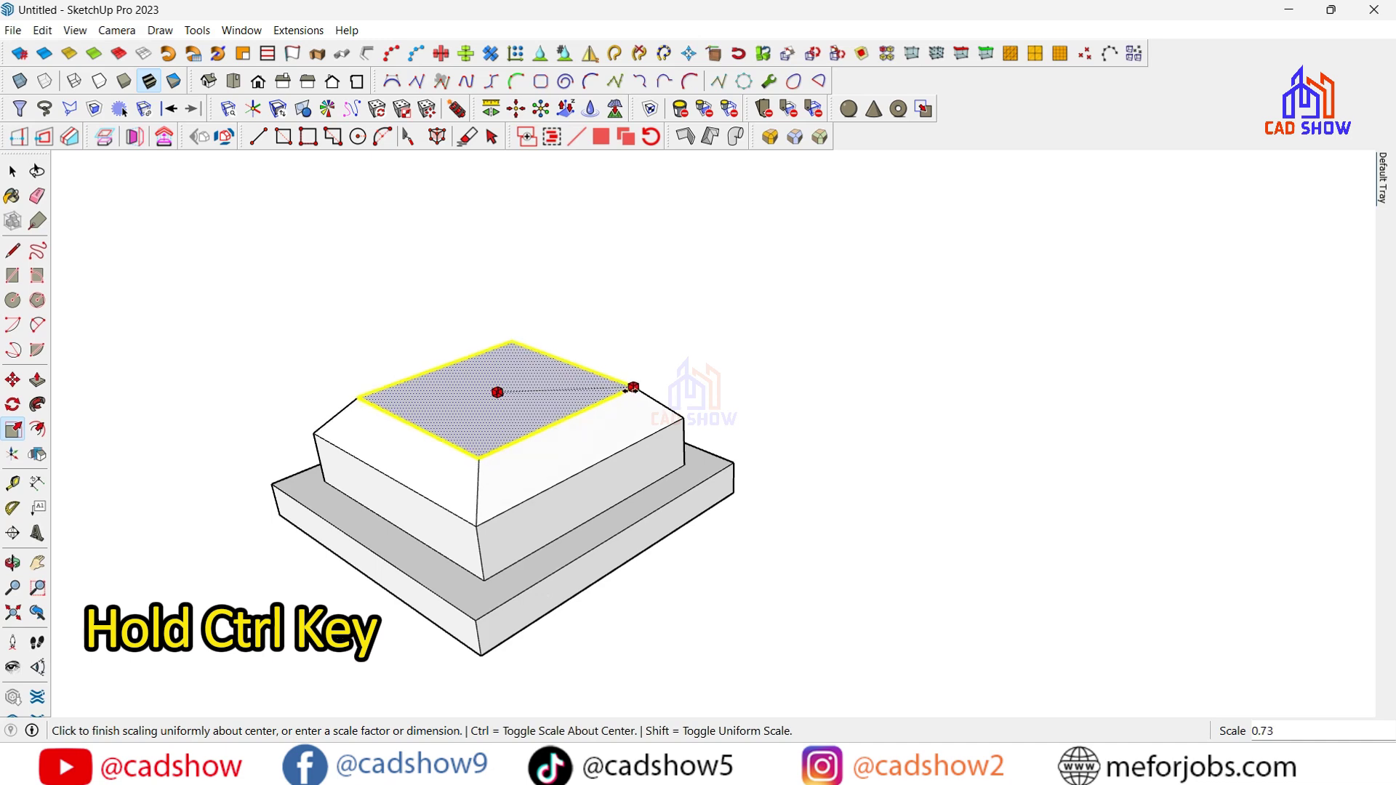
pyautogui.keyDown('ctrl'); pyautogui.click(640, 388); pyautogui.keyUp('ctrl')
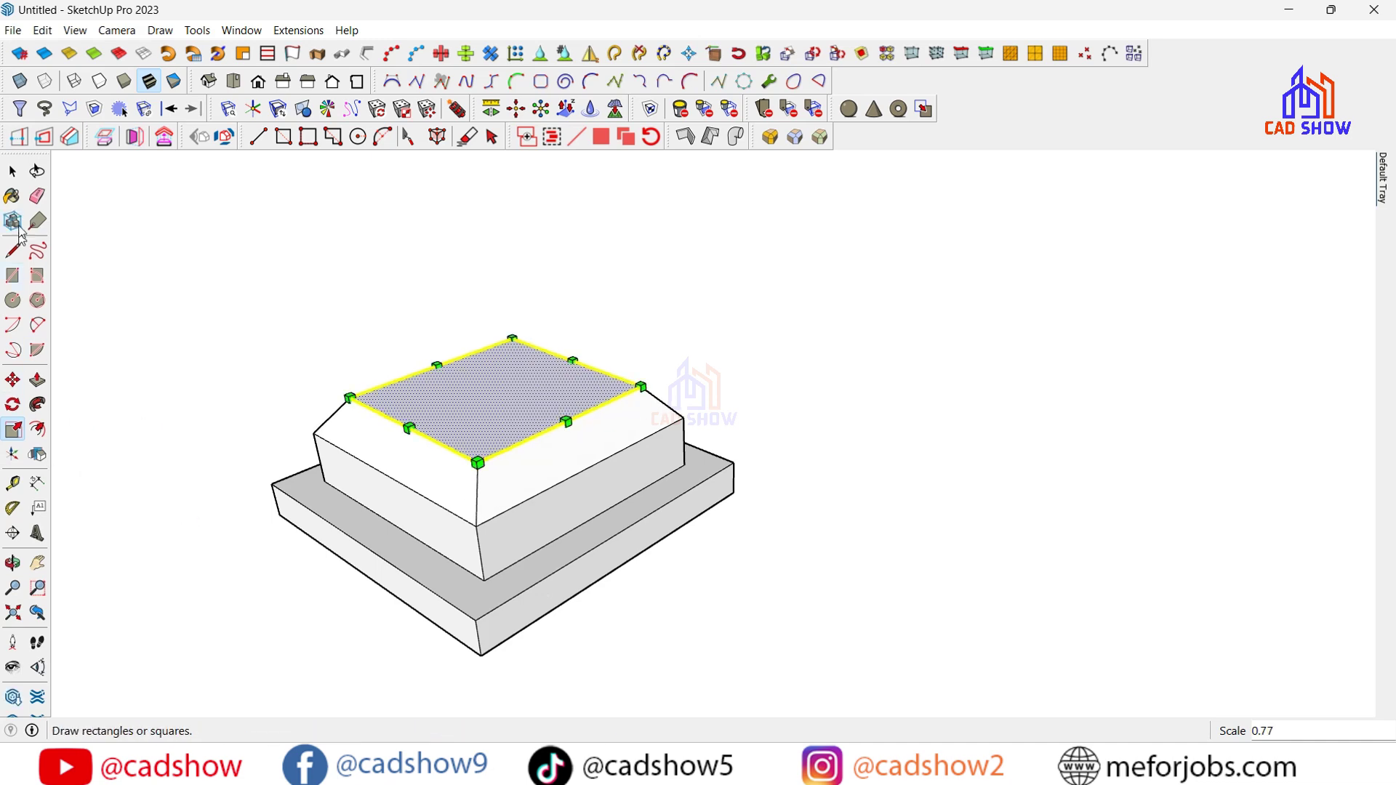
pyautogui.press('space')
pyautogui.click(138, 412)
pyautogui.click(13, 562)
pyautogui.moveTo(565, 409)
pyautogui.mouseDown()
pyautogui.moveTo(580, 285)
pyautogui.moveTo(570, 492)
pyautogui.moveTo(742, 446)
pyautogui.moveTo(536, 330)
pyautogui.mouseUp()
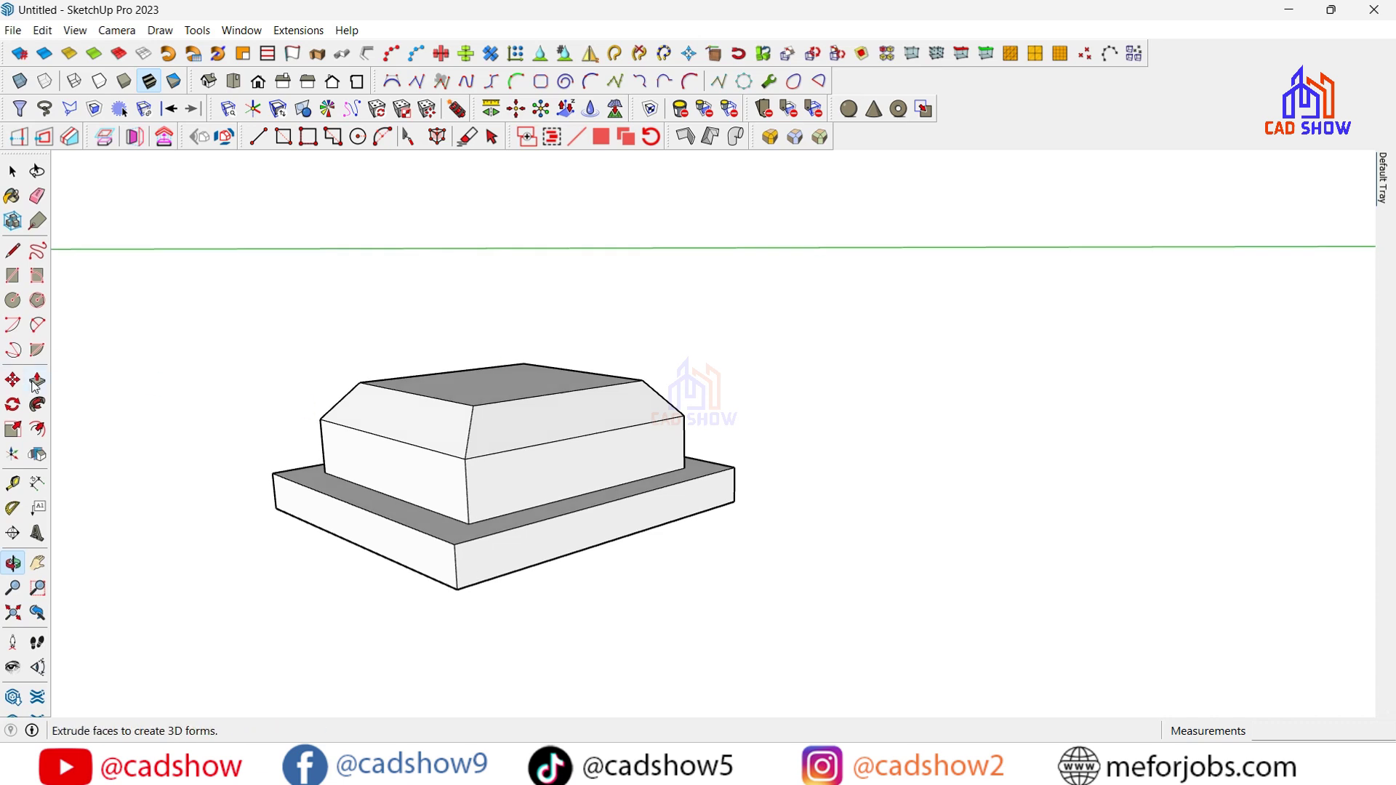
# Pull the tapered top face up 10 inches into a tall box
pyautogui.click(37, 380)
pyautogui.click(464, 386)
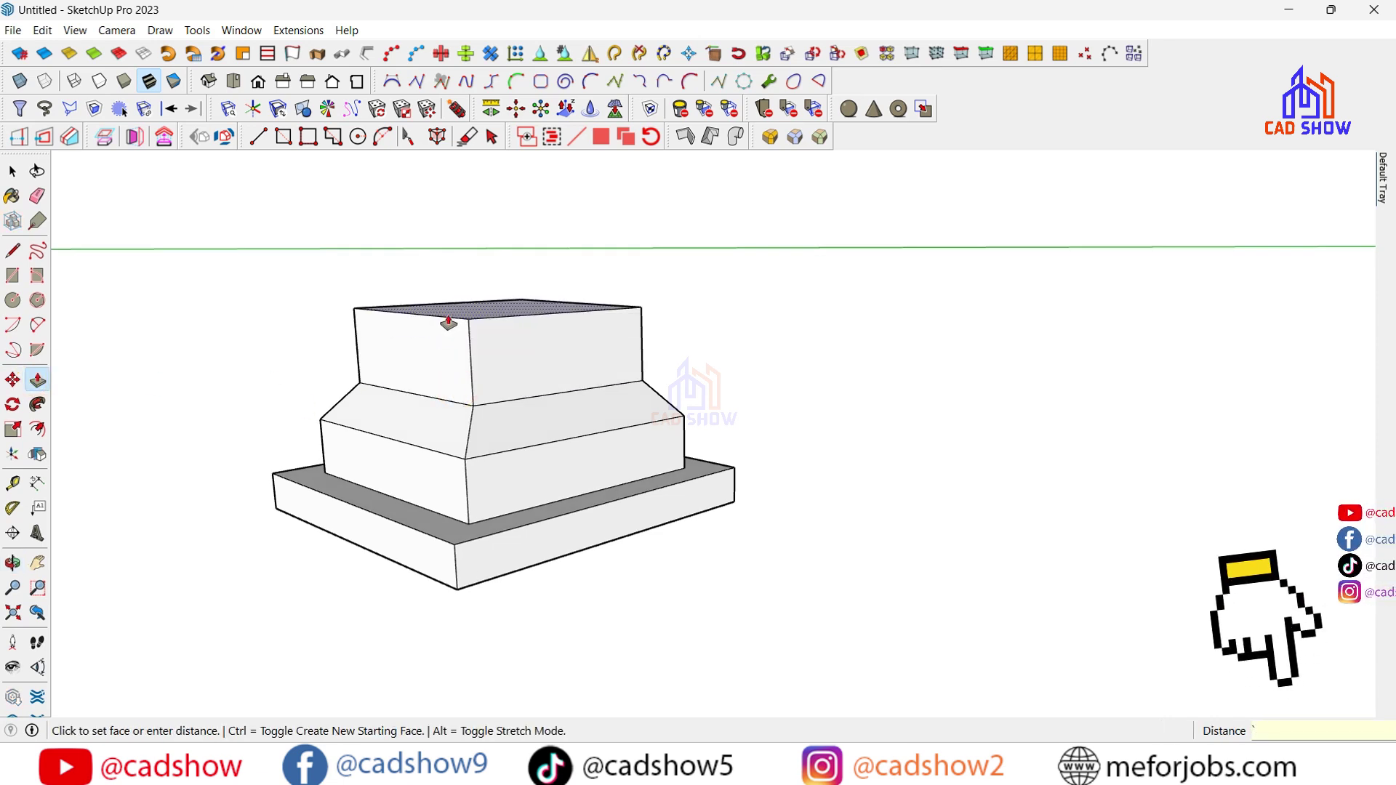
pyautogui.write('10')
pyautogui.press('Return')
pyautogui.scroll(-3, 392, 586)
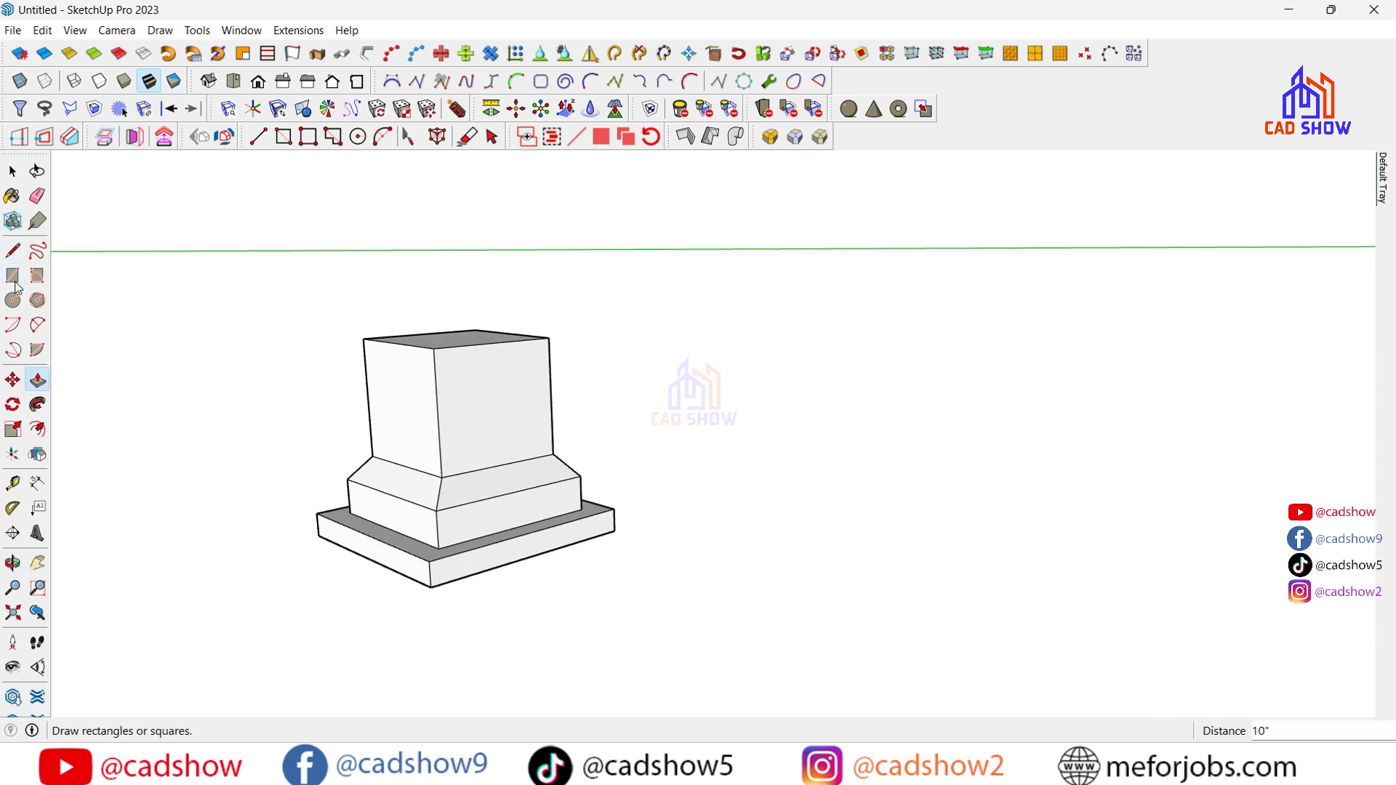
# Offset a small inset square on the box's front face
pyautogui.click(37, 404)
pyautogui.click(455, 383)
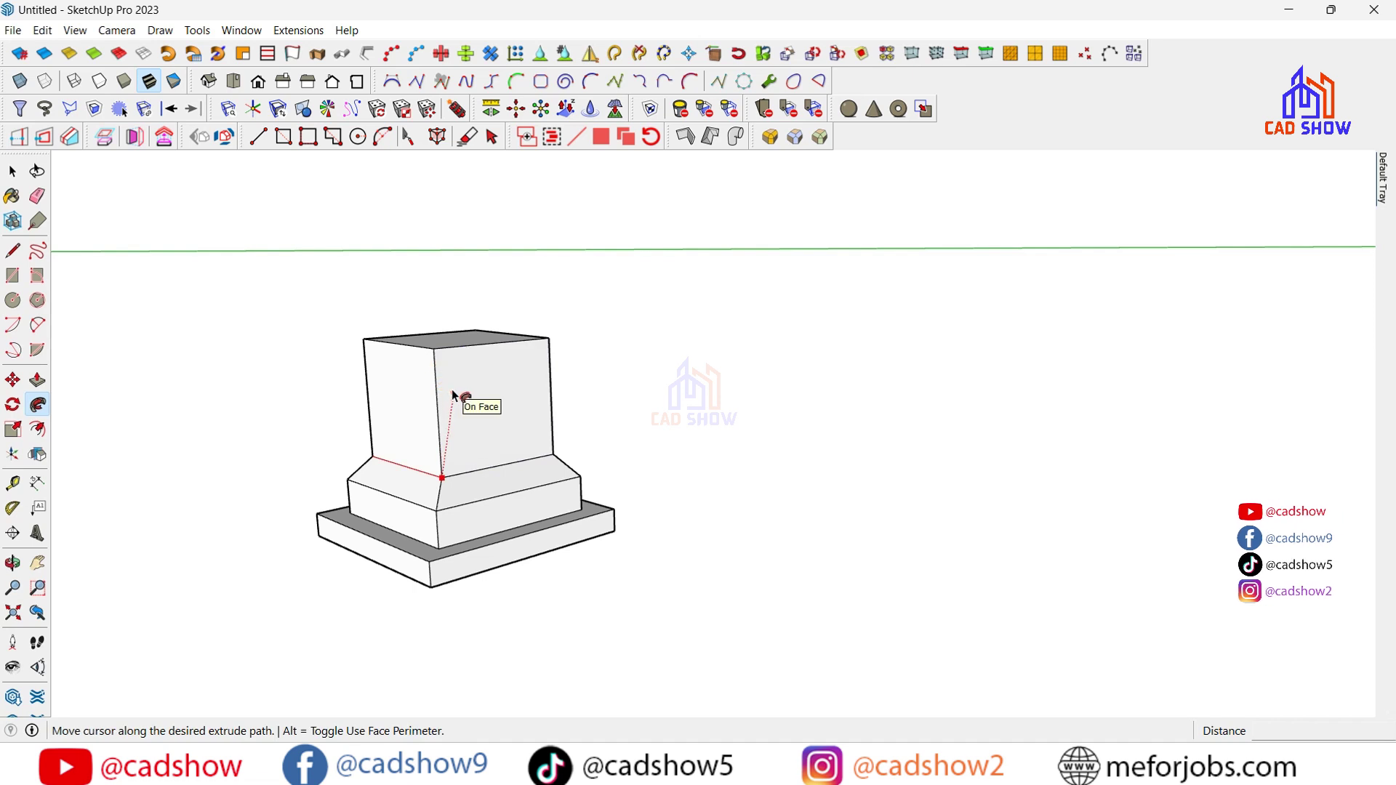
pyautogui.click(38, 429)
pyautogui.click(460, 399)
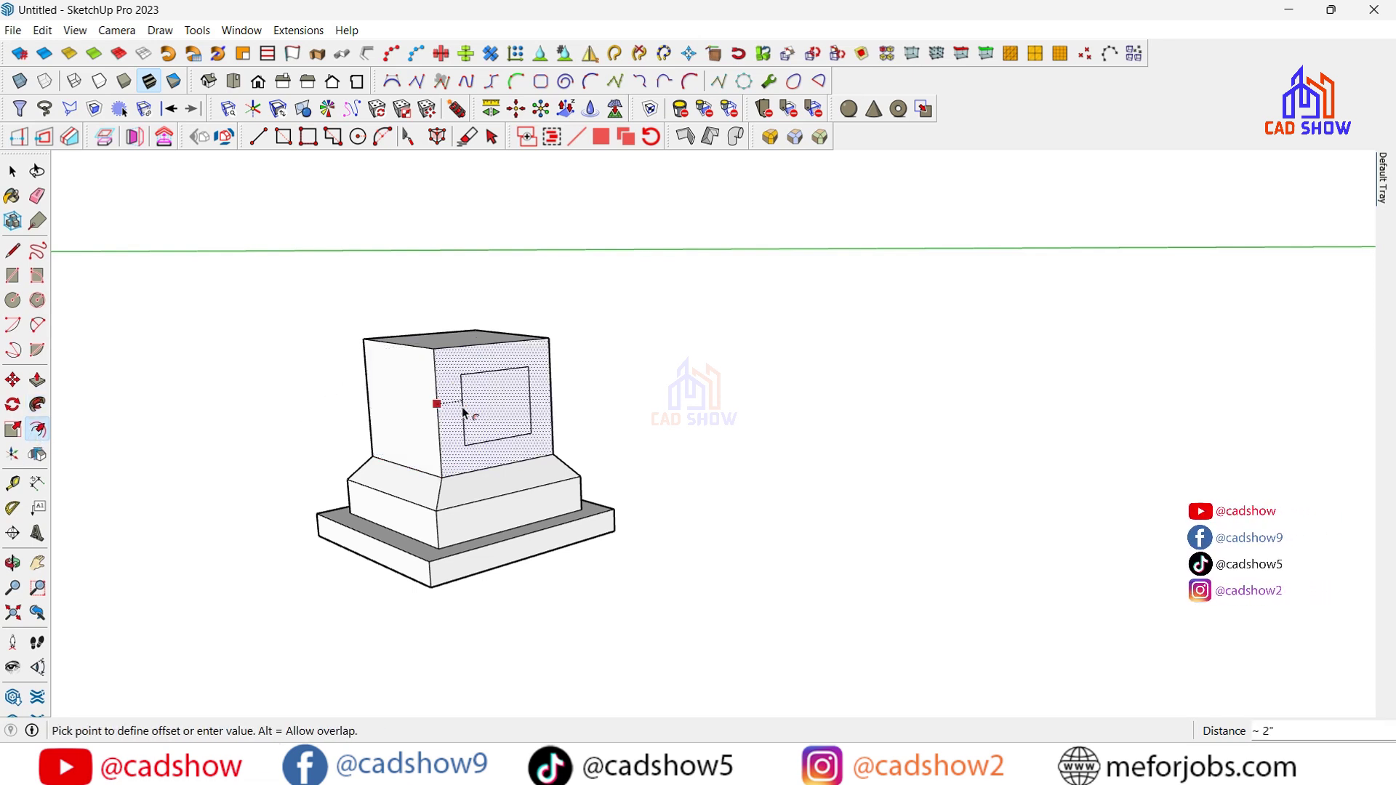
pyautogui.write('2')
pyautogui.click(461, 408)
pyautogui.scroll(2, 458, 424)
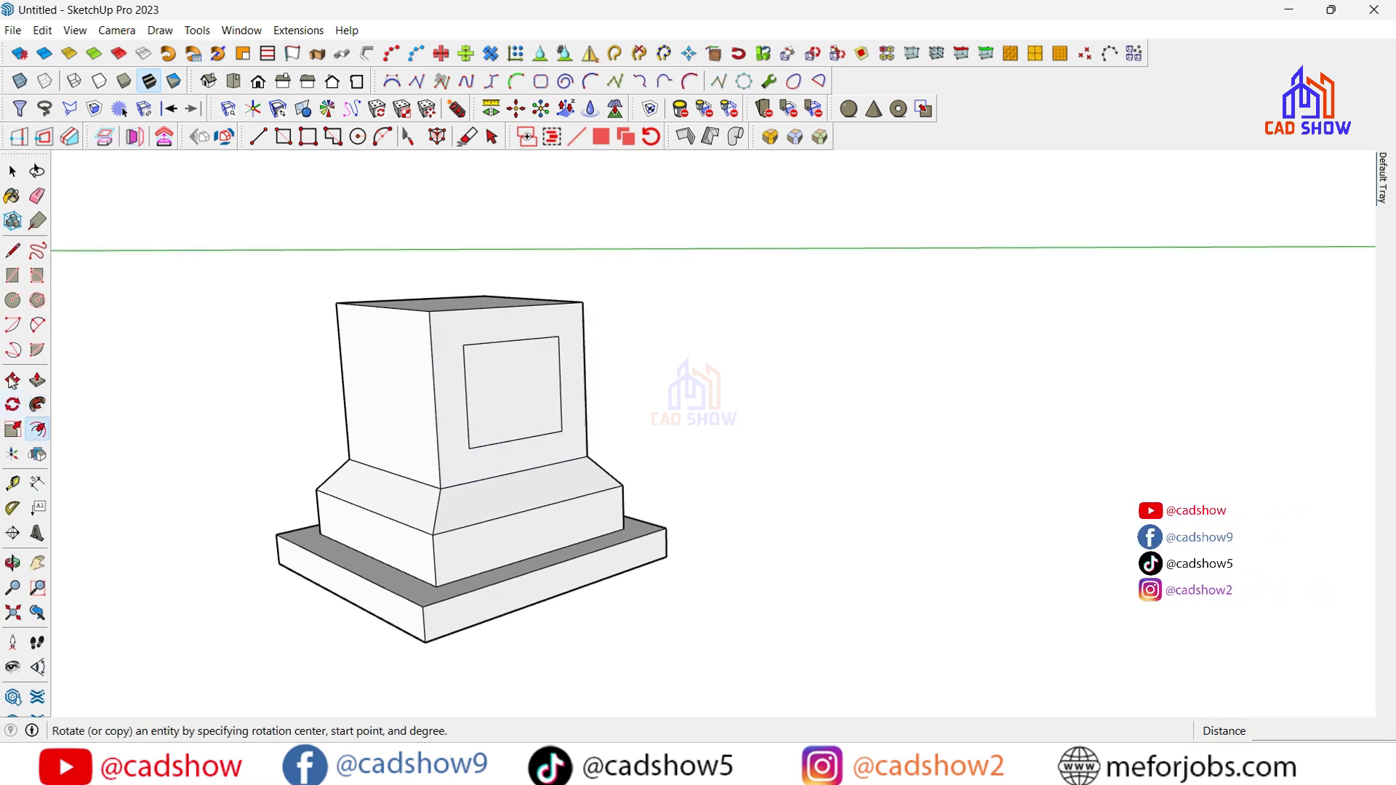
pyautogui.click(13, 171)
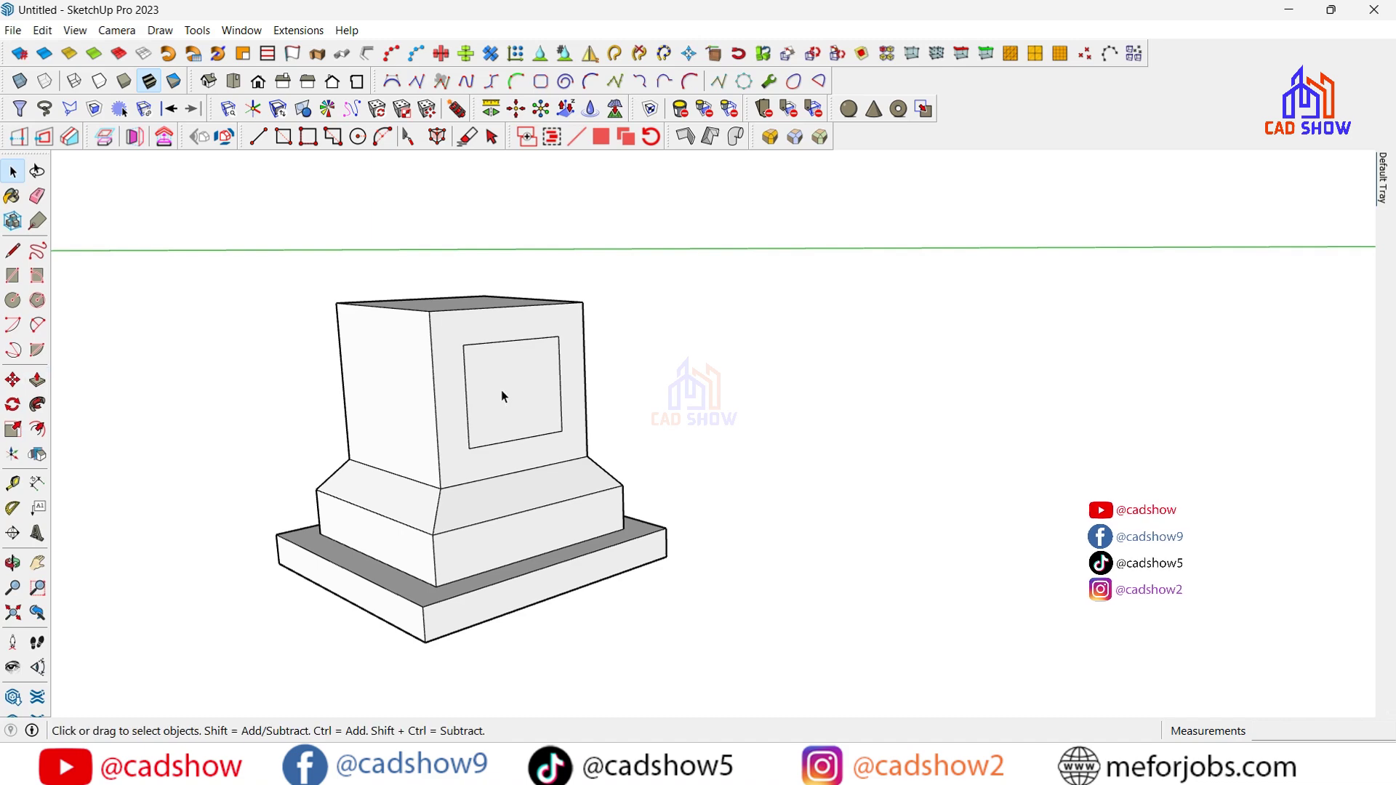
# Replace it with a larger inset outline, repeated on the left face
pyautogui.hotkey('ctrl', 'z')
pyautogui.click(37, 429)
pyautogui.click(474, 327)
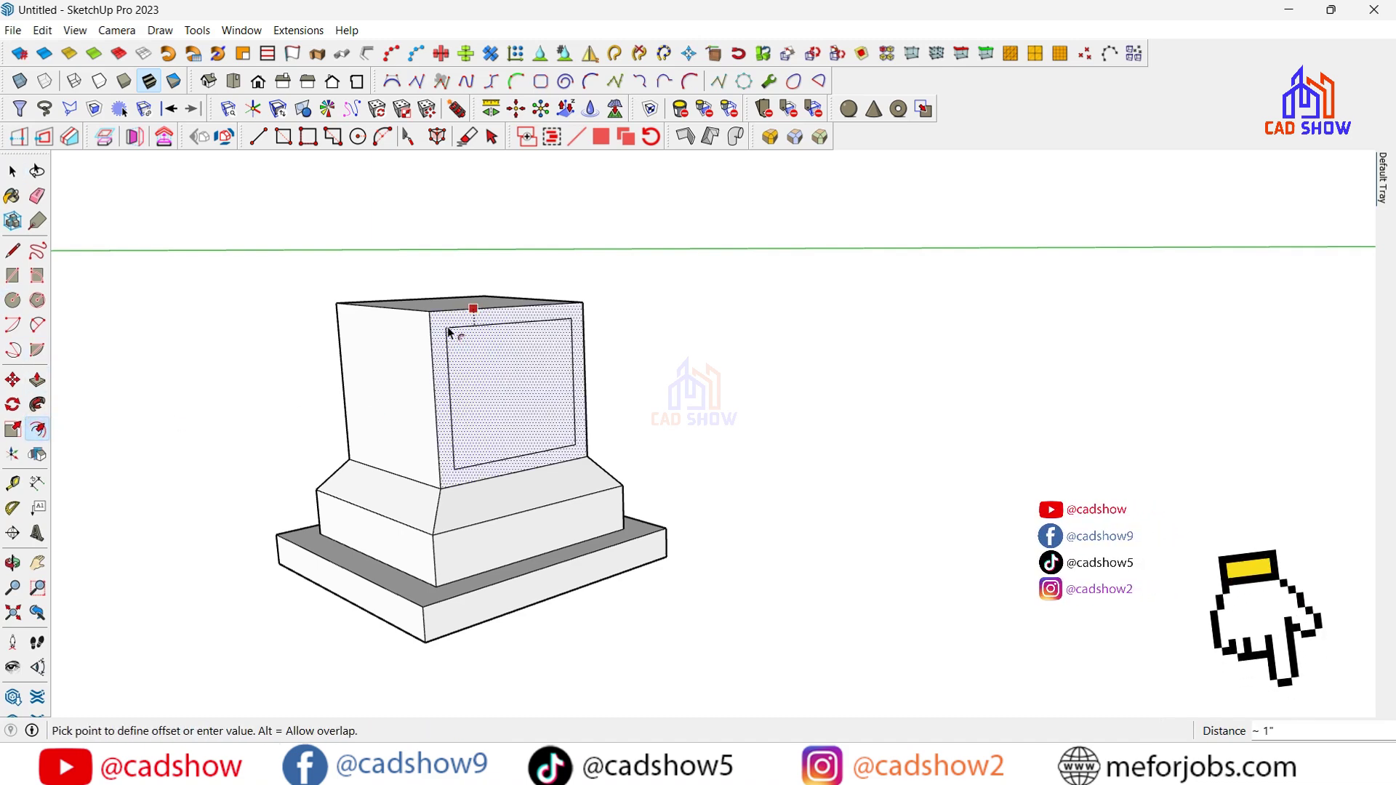
pyautogui.click(477, 329)
pyautogui.doubleClick(346, 357)
pyautogui.moveTo(346, 357)
pyautogui.mouseDown(button='middle')
pyautogui.moveTo(271, 470)
pyautogui.moveTo(871, 416)
pyautogui.mouseUp(button='middle')
pyautogui.doubleClick(871, 417)
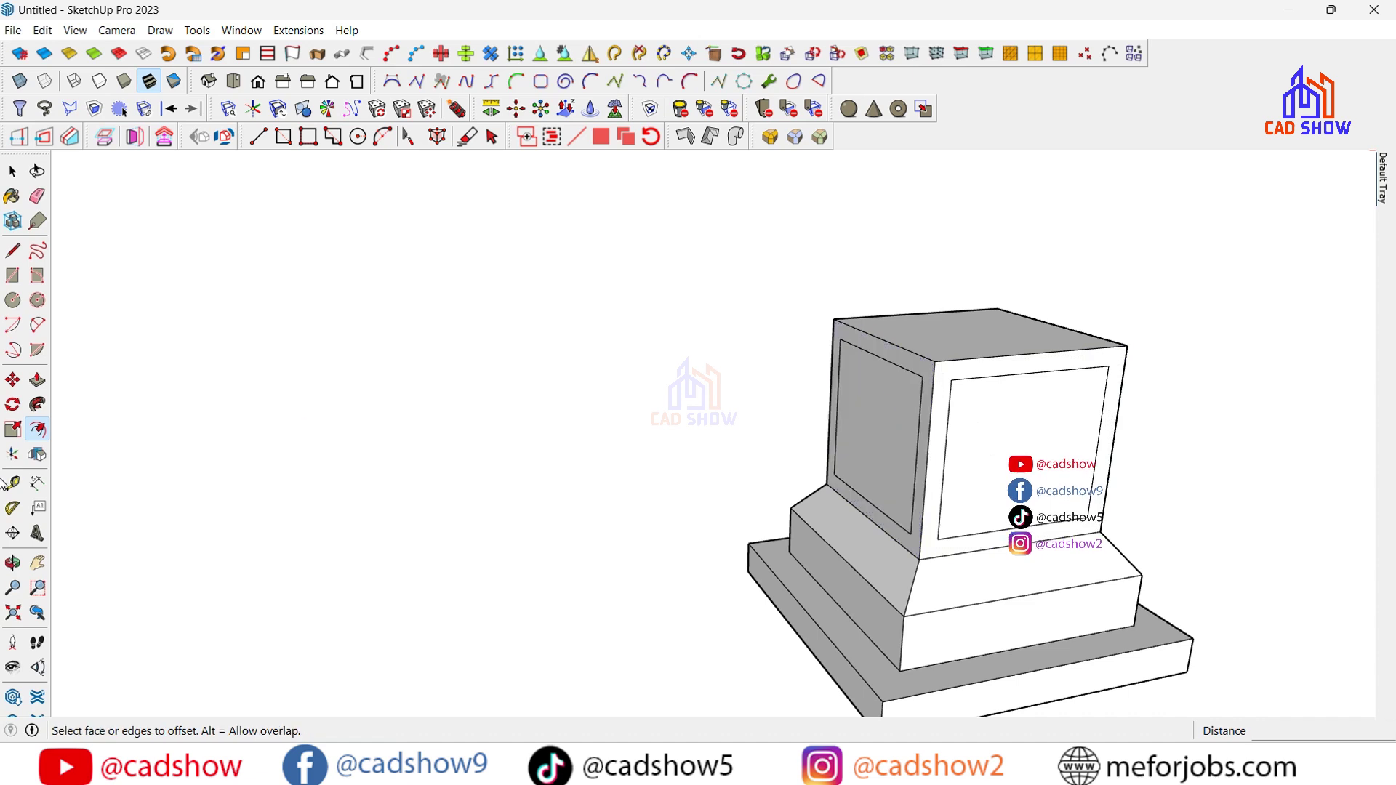
# Push the left inset panel in 1 inch and repeat on the right panel
pyautogui.press('p')
pyautogui.click(860, 460)
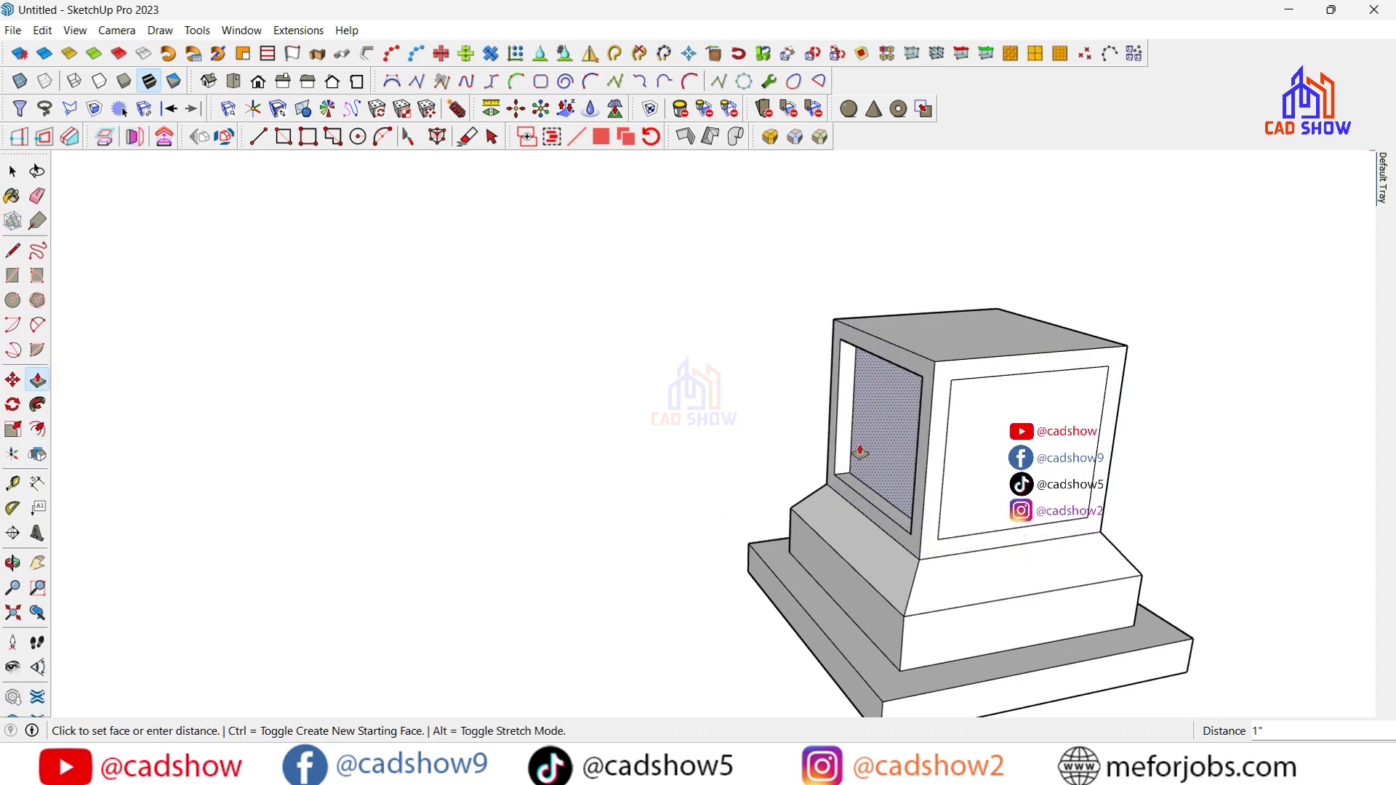
pyautogui.press('Return')
pyautogui.doubleClick(1018, 465)
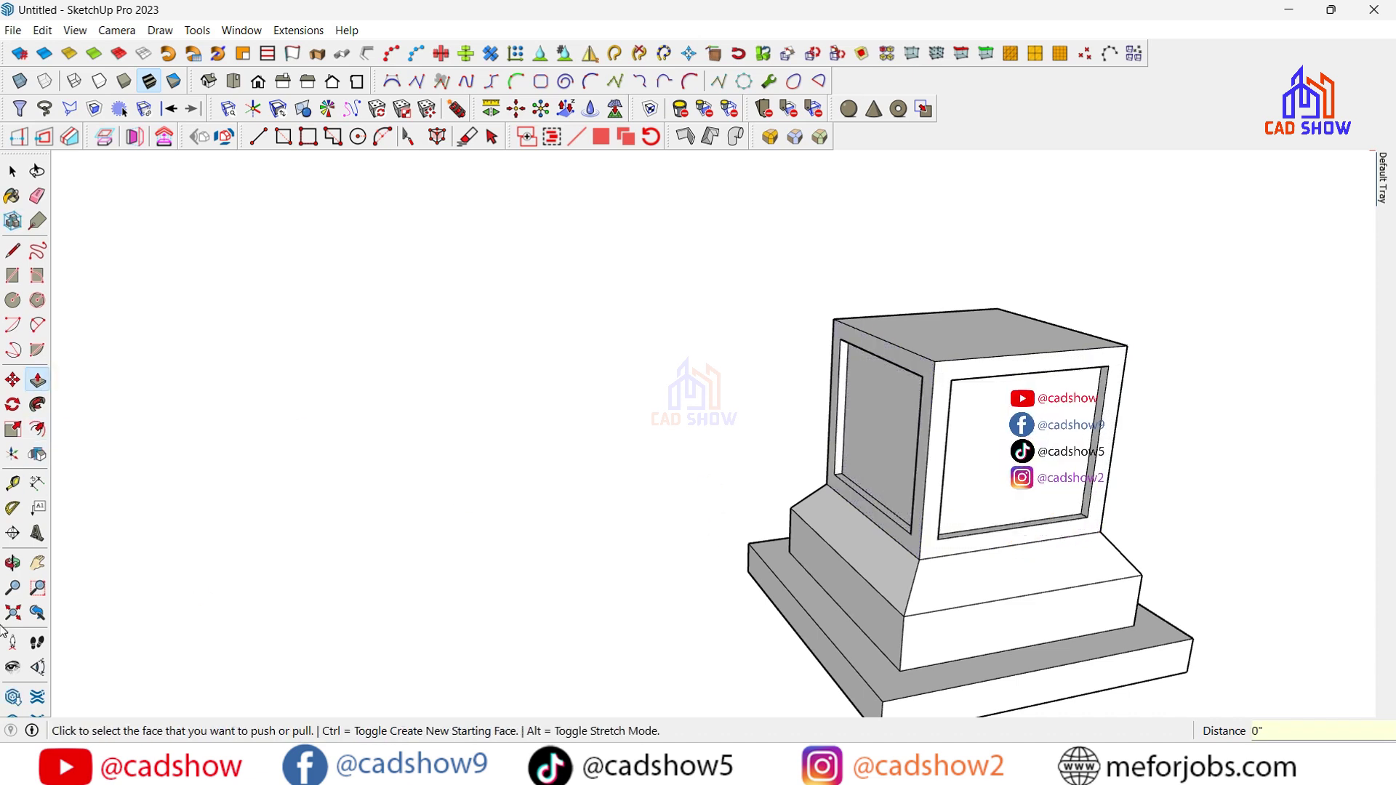
pyautogui.press('o')
pyautogui.moveTo(1010, 546)
pyautogui.mouseDown()
pyautogui.moveTo(789, 555)
pyautogui.moveTo(386, 521)
pyautogui.moveTo(399, 483)
pyautogui.mouseUp()
pyautogui.press('p')
pyautogui.scroll(2, 525, 526)
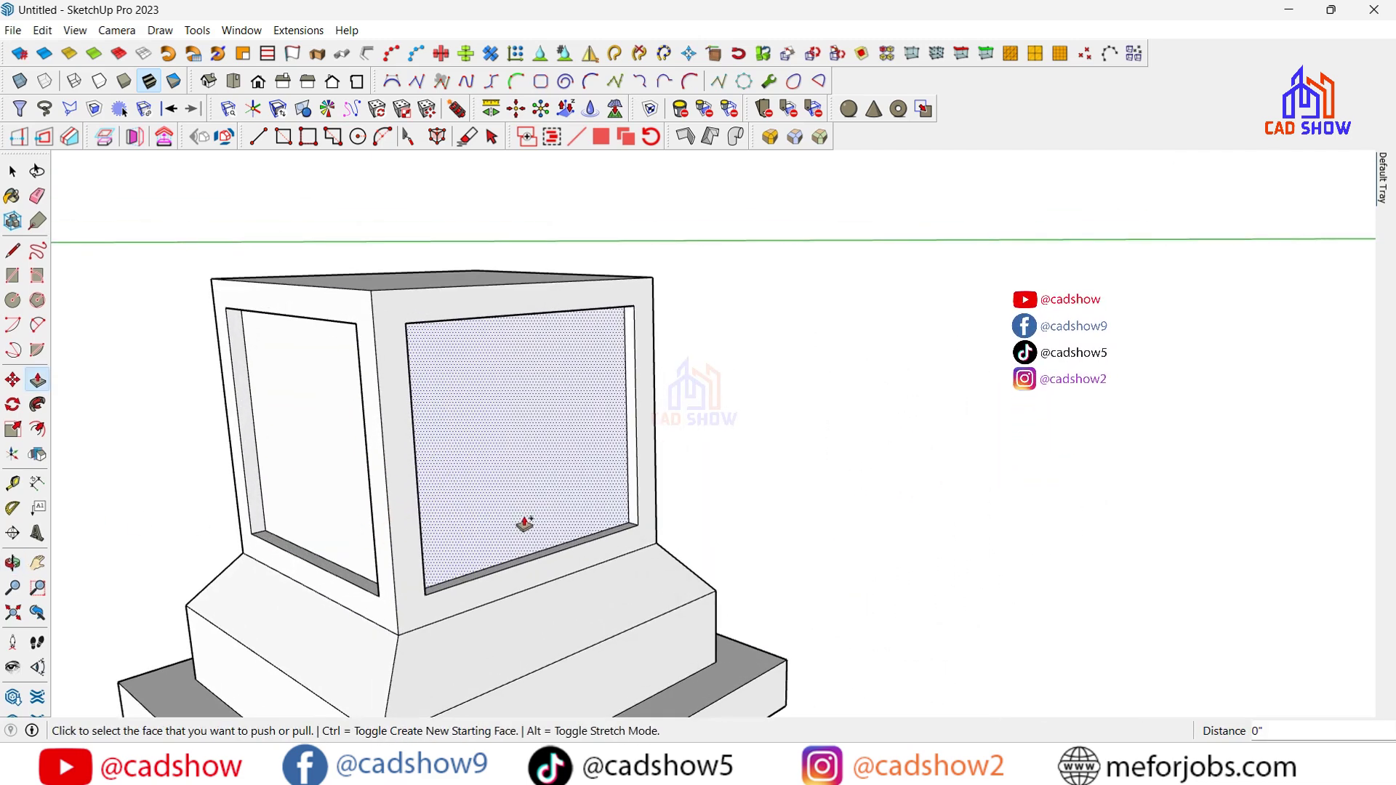
# Redo the right panel's recess at 1 inch after undoing the first attempt
pyautogui.hotkey('ctrl', 'z')
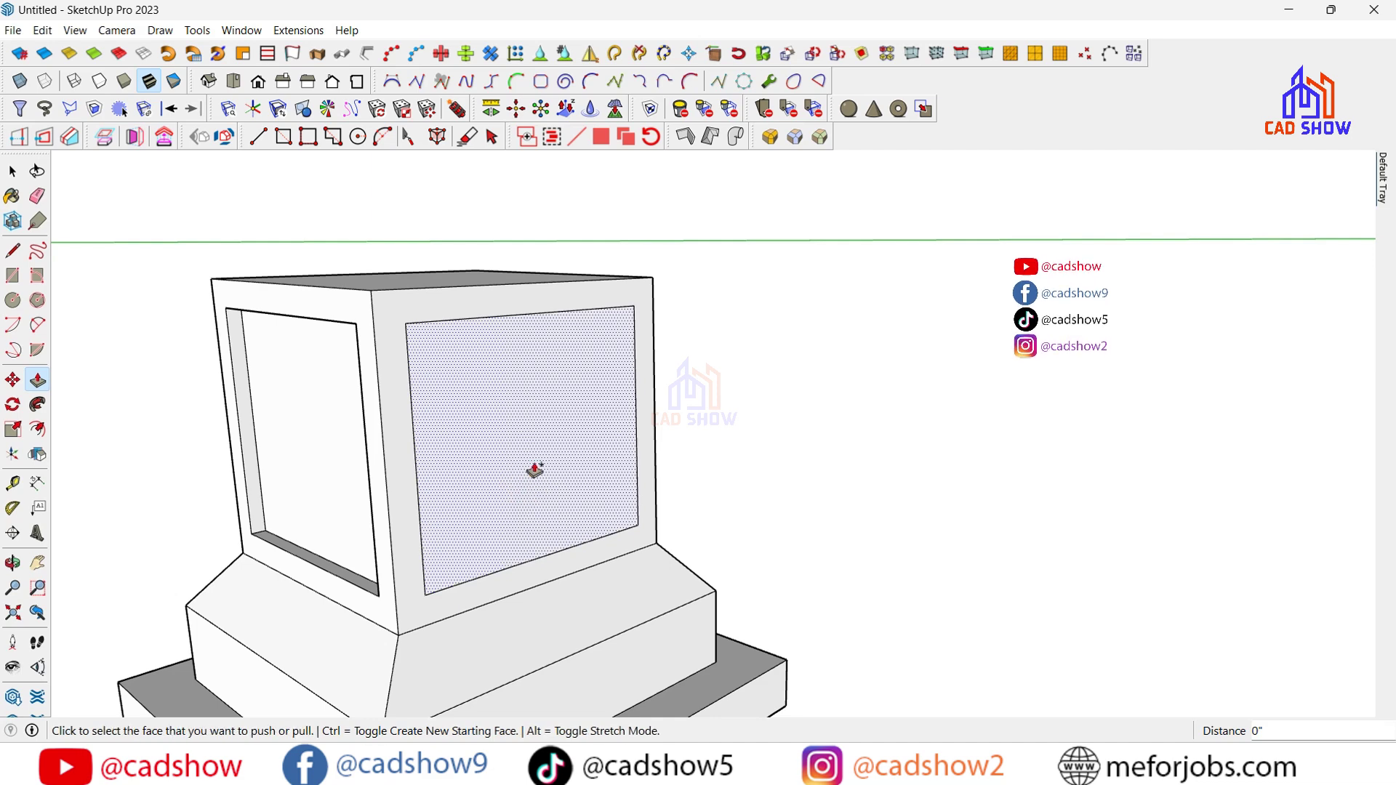
pyautogui.click(502, 467)
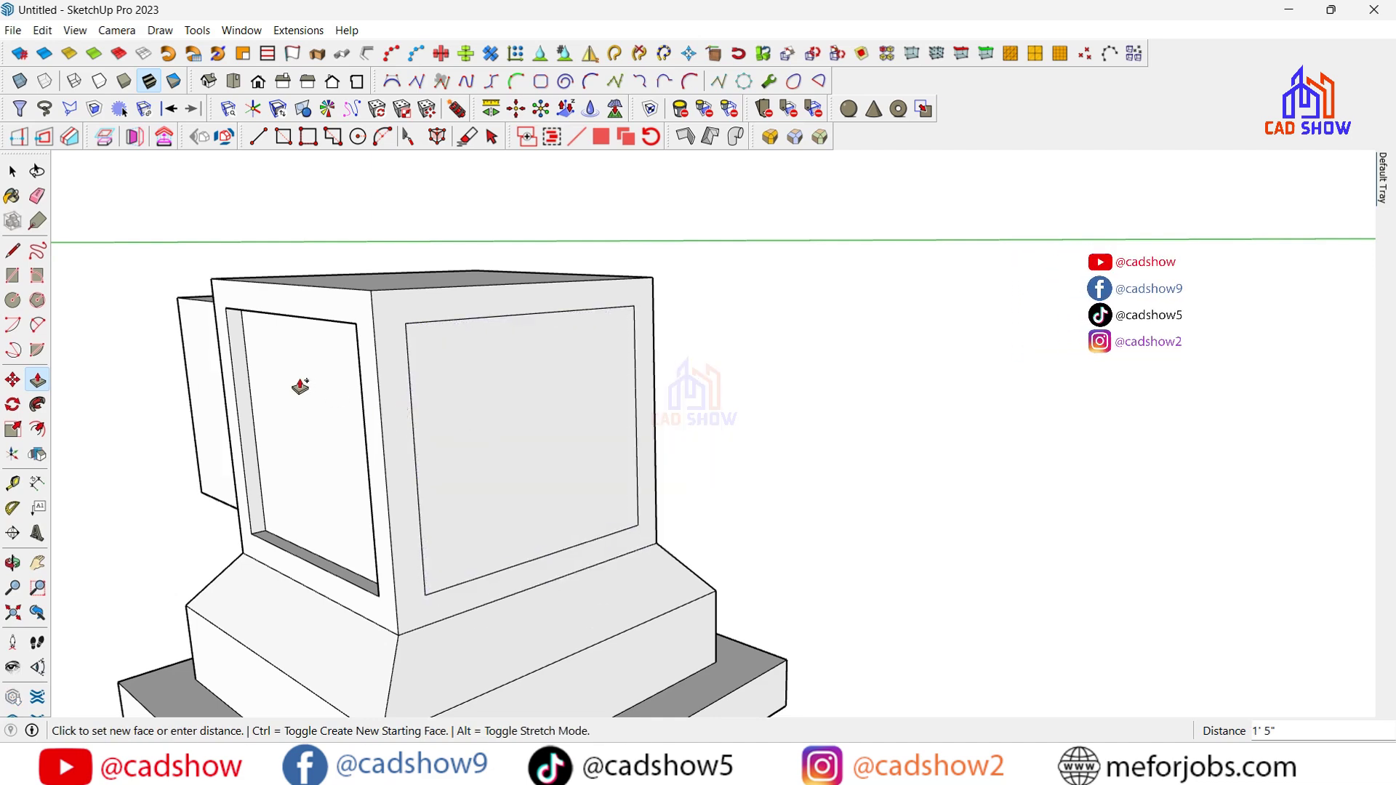
pyautogui.press('Escape')
pyautogui.click(491, 446)
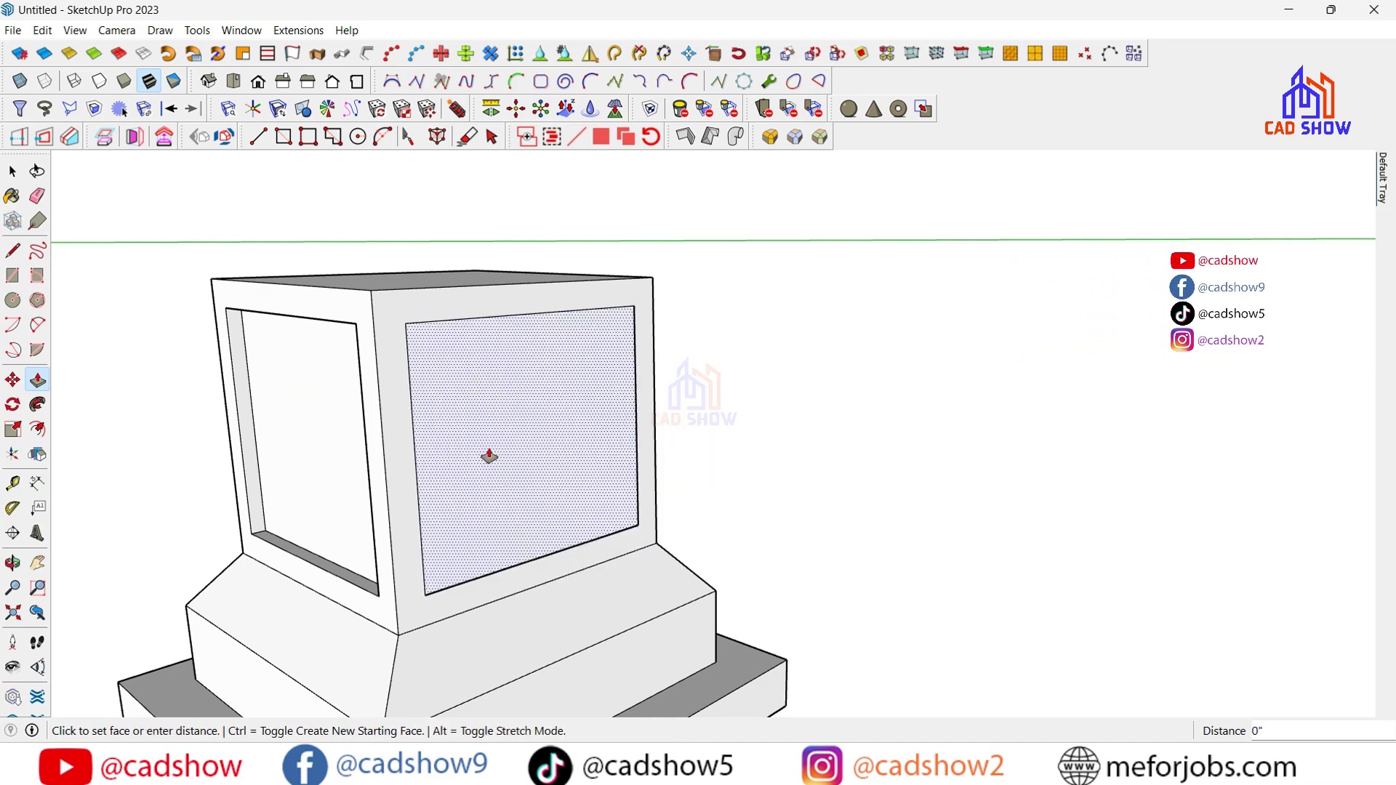
pyautogui.click(456, 429)
pyautogui.scroll(3, 614, 499)
pyautogui.scroll(3, 594, 468)
pyautogui.scroll(-5, 622, 449)
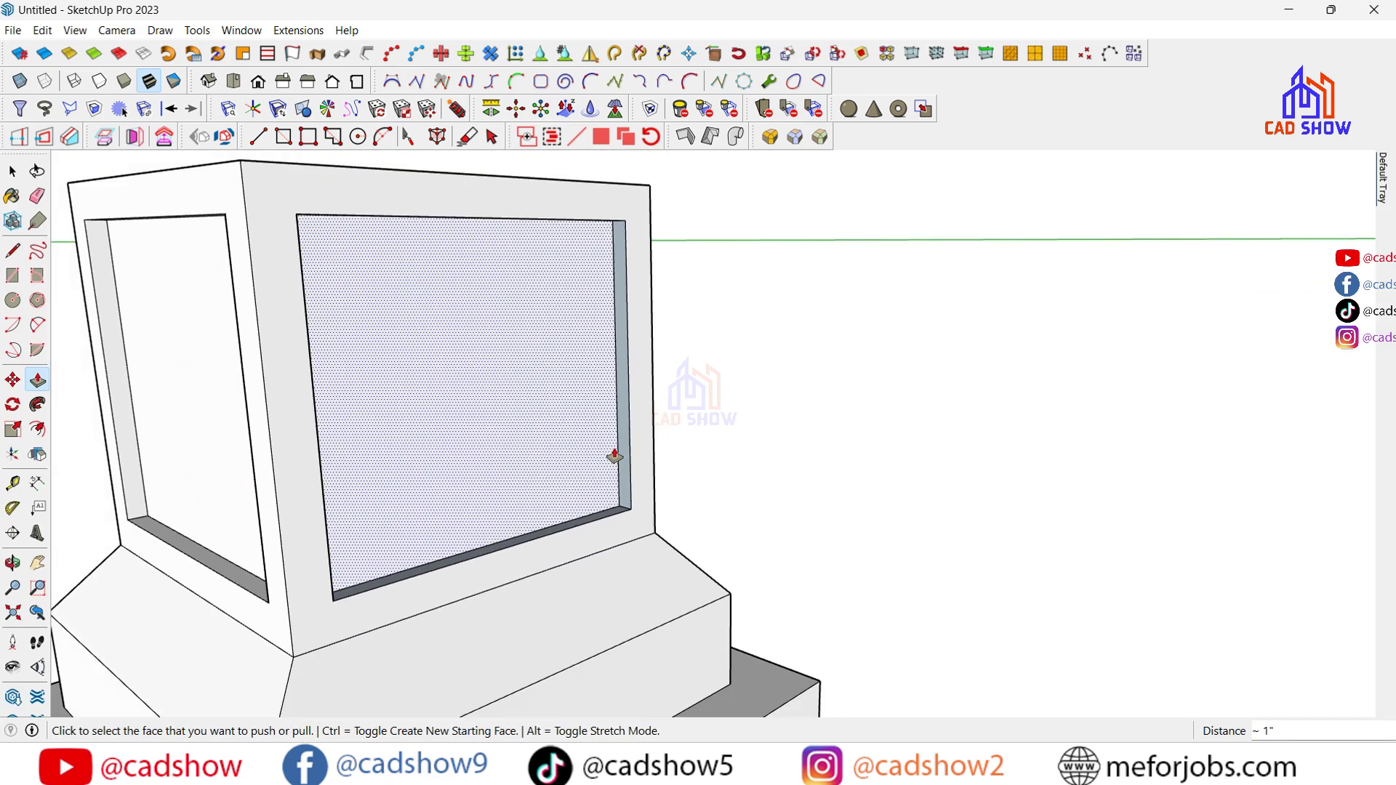
pyautogui.scroll(-4, 436, 363)
pyautogui.click(12, 171)
pyautogui.click(443, 577)
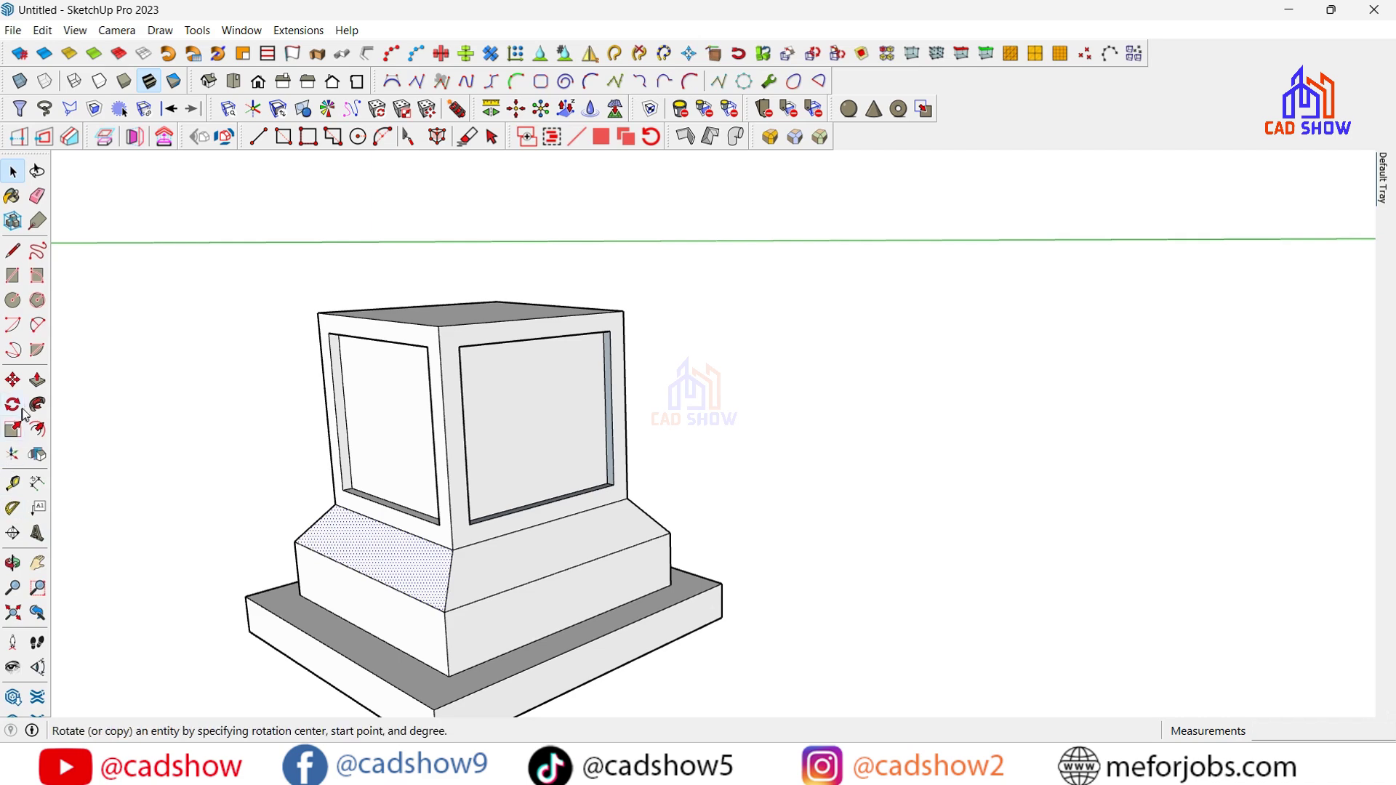
# Pull the pedestal's top face upward slightly
pyautogui.click(37, 379)
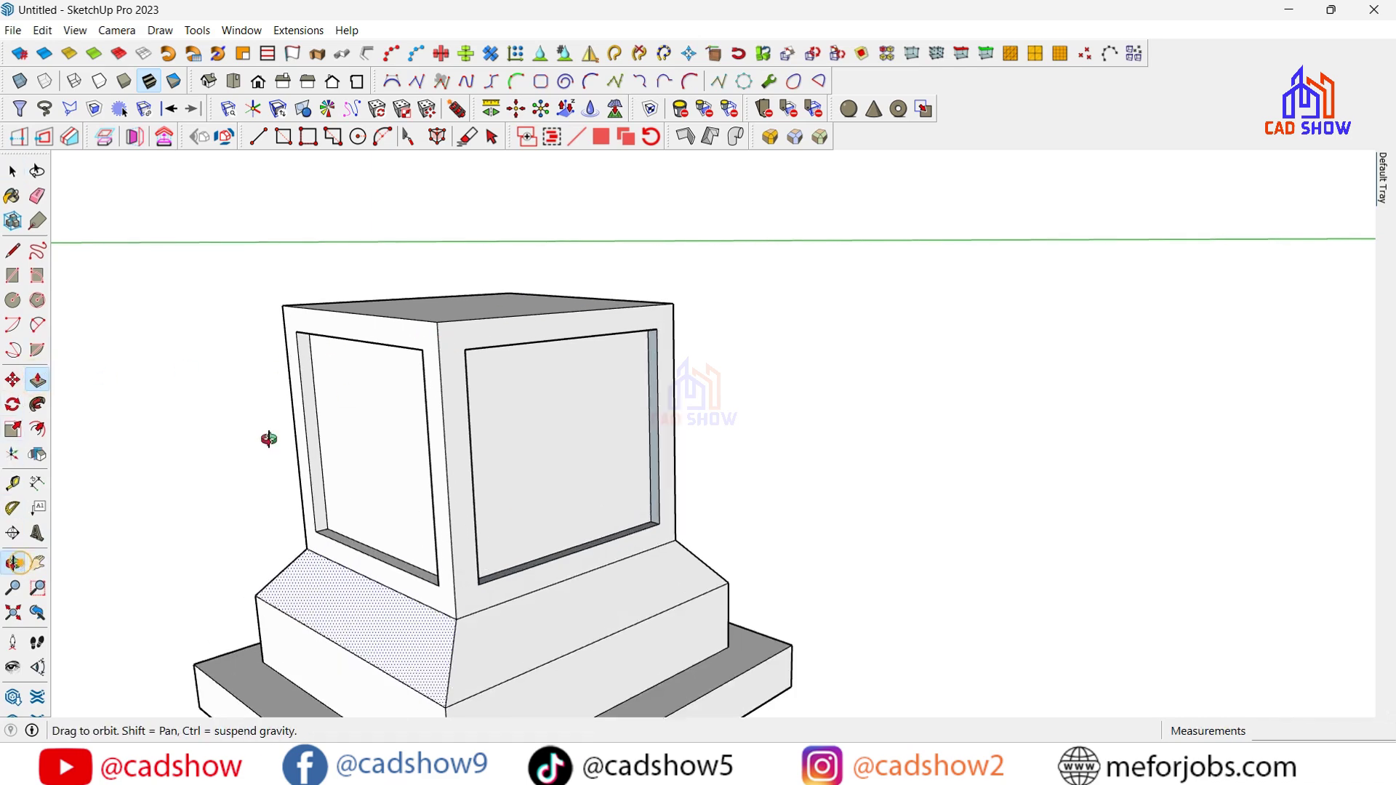
pyautogui.moveTo(268, 438)
pyautogui.mouseDown(button='middle')
pyautogui.moveTo(393, 473)
pyautogui.moveTo(501, 299)
pyautogui.mouseUp(button='middle')
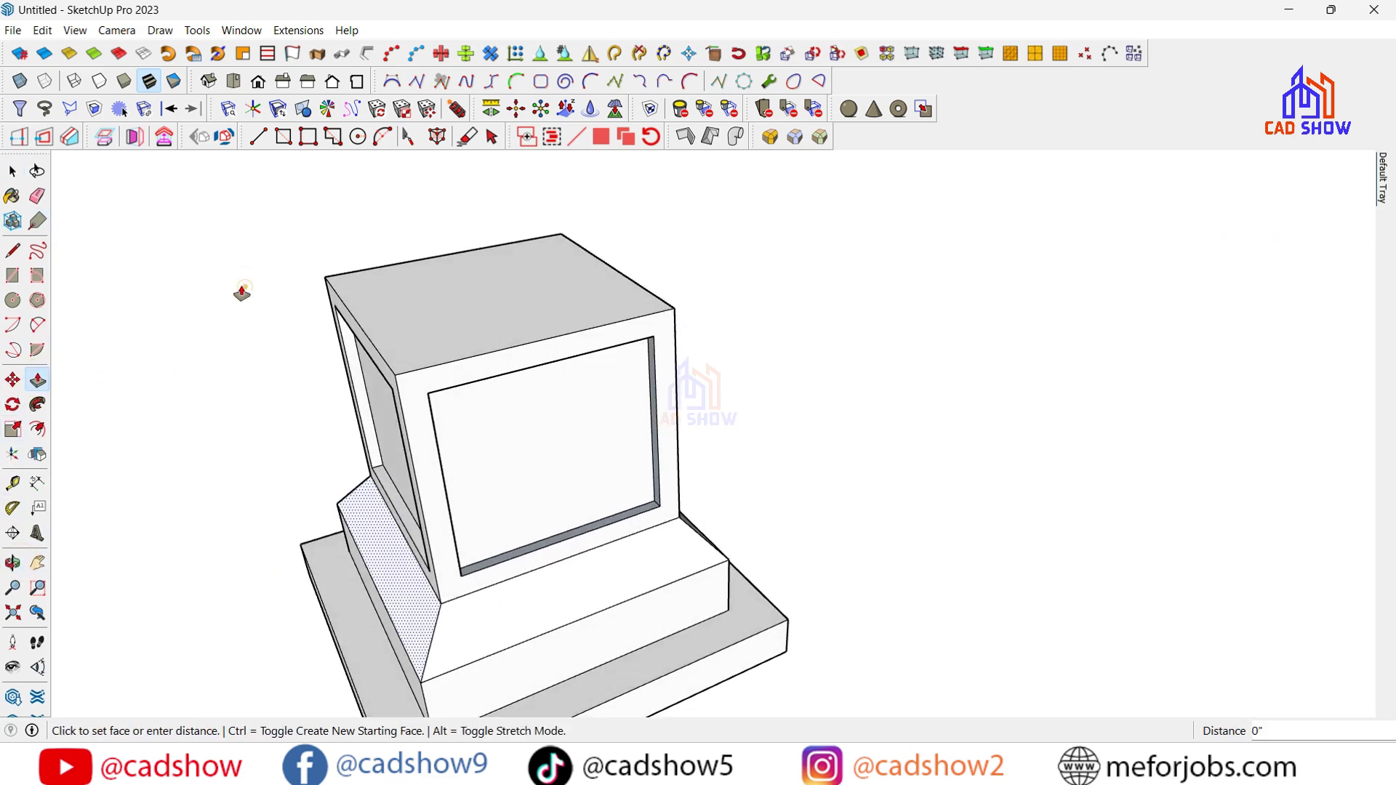
pyautogui.press('space')
pyautogui.click(451, 300)
pyautogui.click(37, 382)
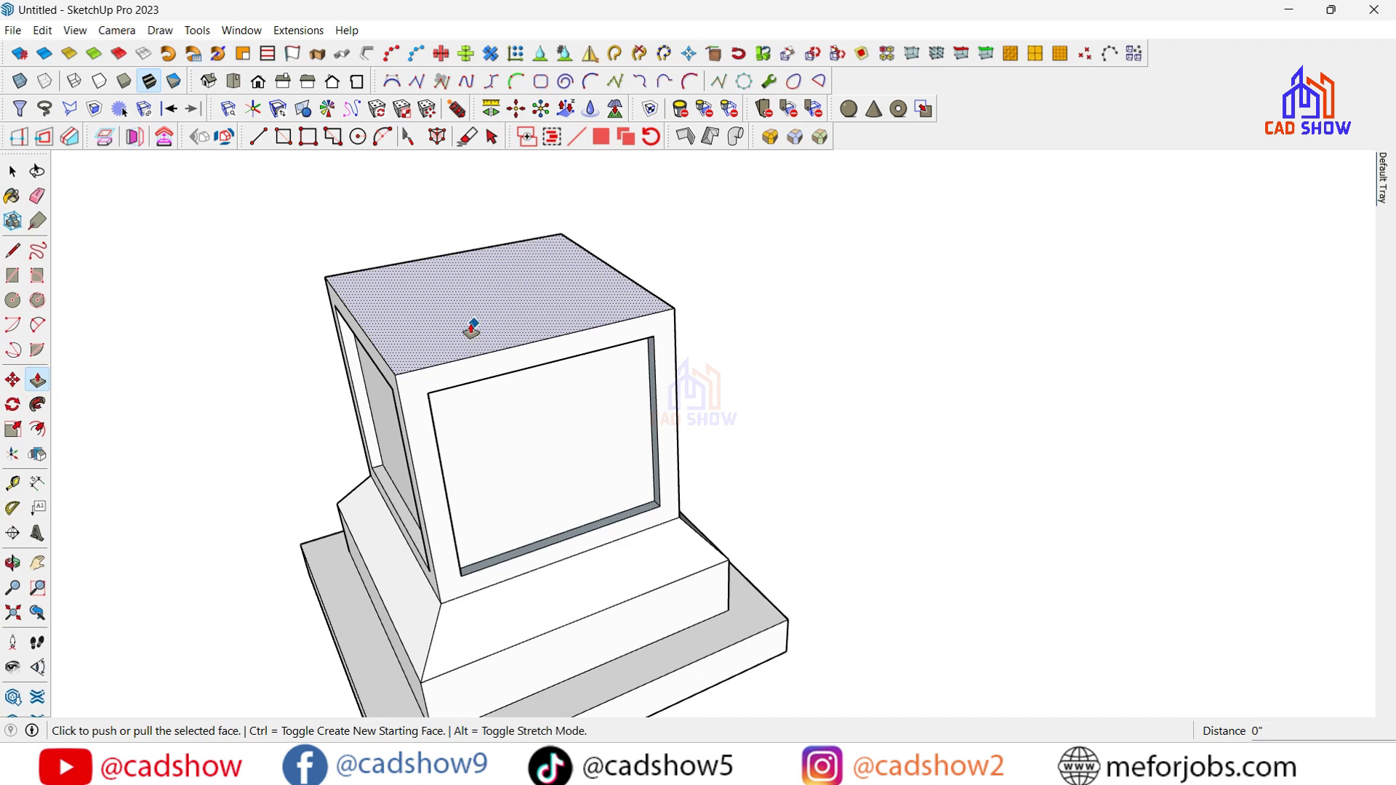
pyautogui.click(472, 329)
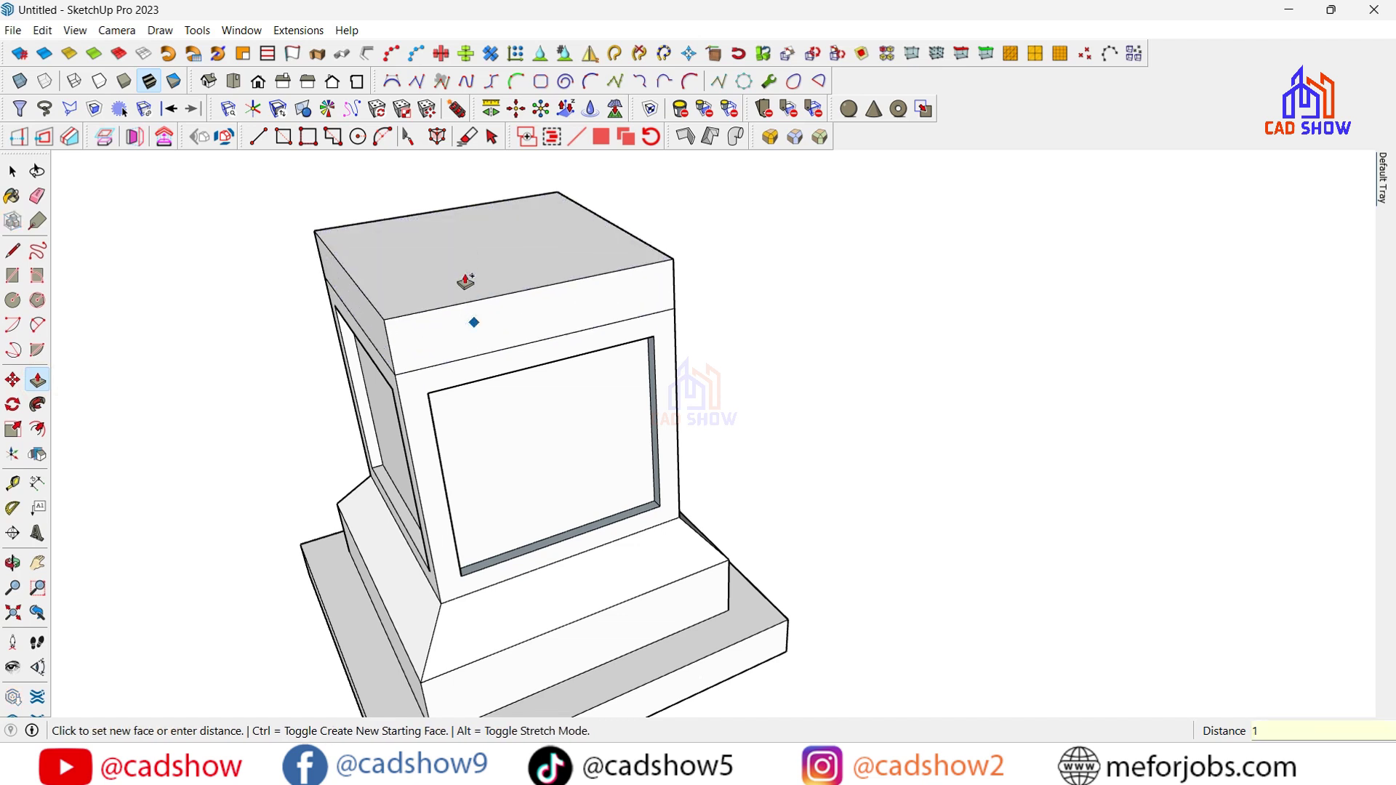
pyautogui.press('space')
# Scale the raised top face outward about its centre into a flared overhang
pyautogui.click(508, 258)
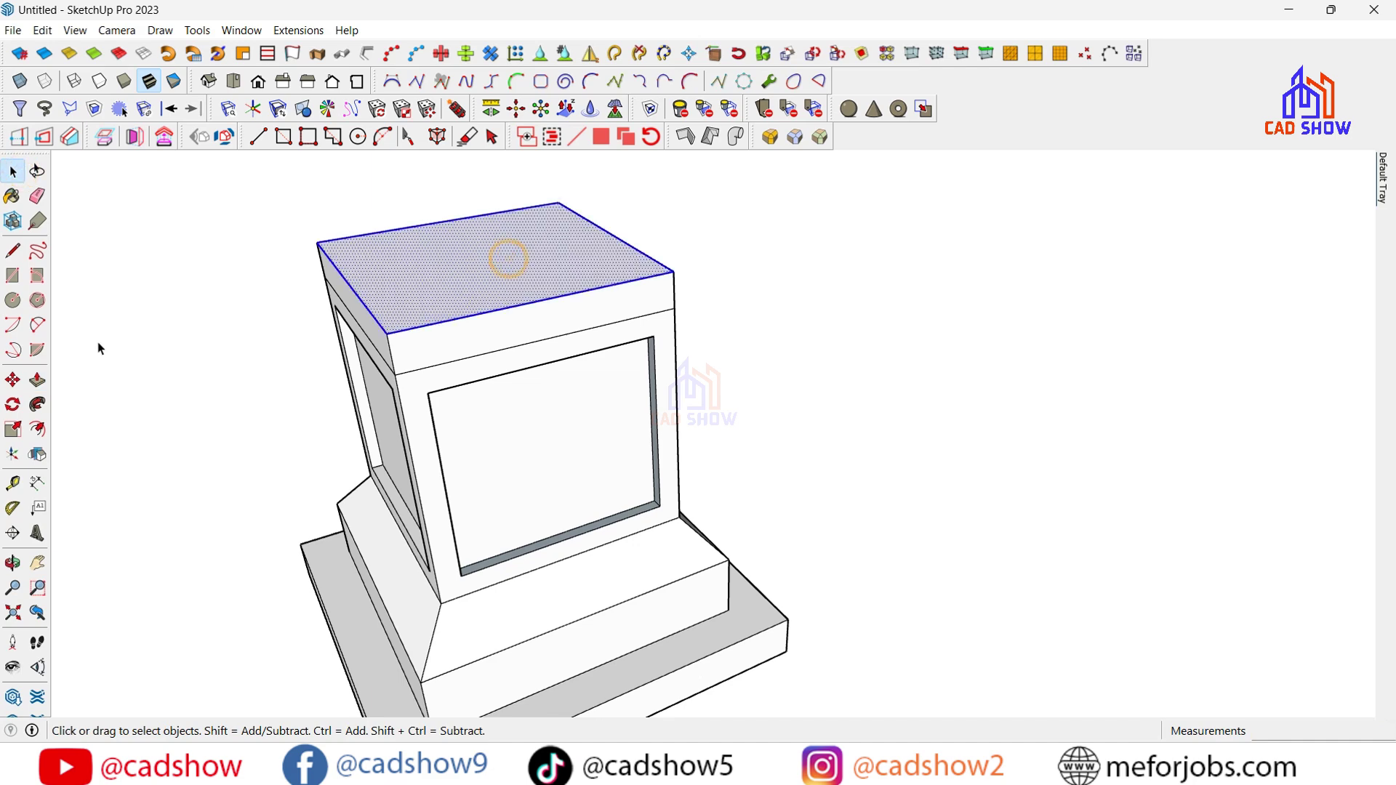
pyautogui.click(13, 431)
pyautogui.click(386, 333)
pyautogui.press('ctrl')
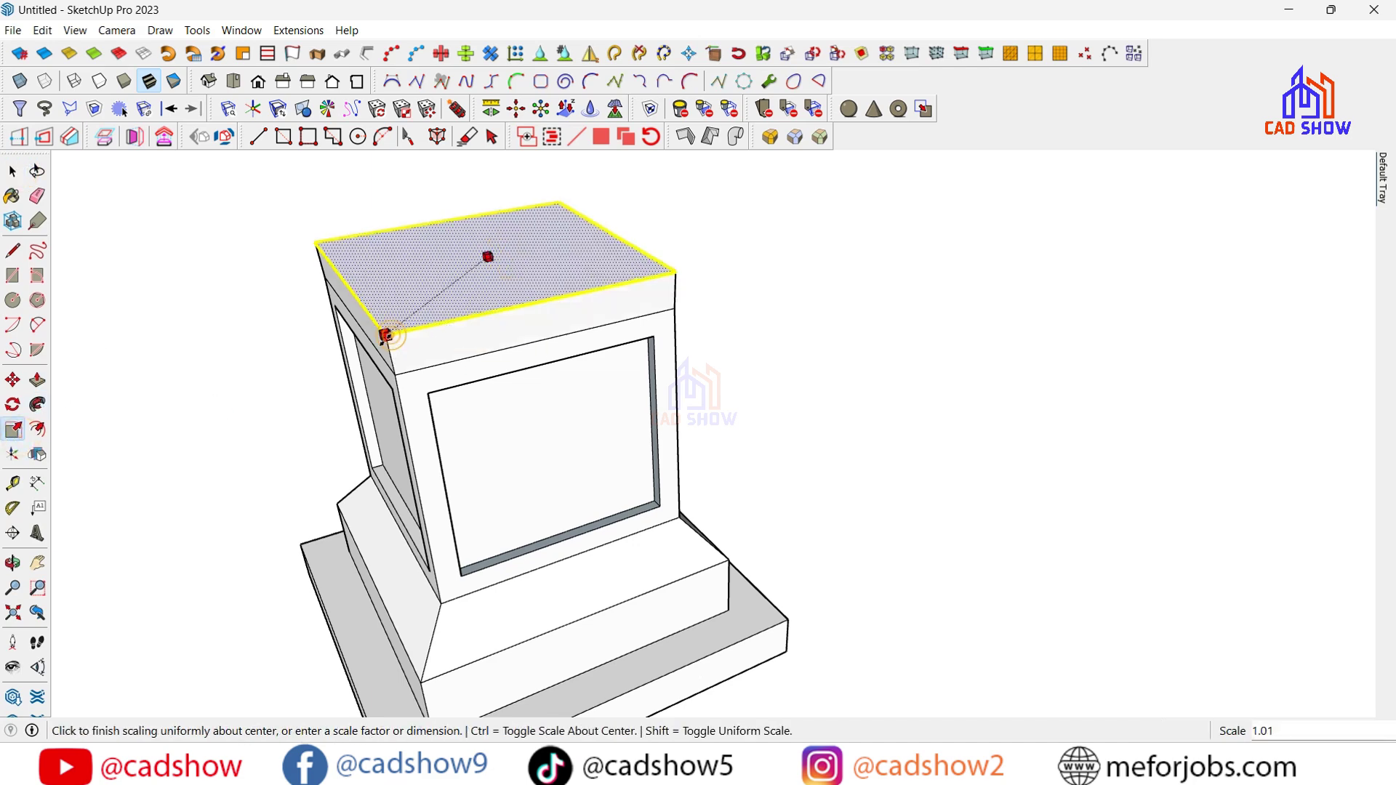
pyautogui.click(421, 691)
# Pull the enlarged top face up 3 inches into a capping slab
pyautogui.click(37, 380)
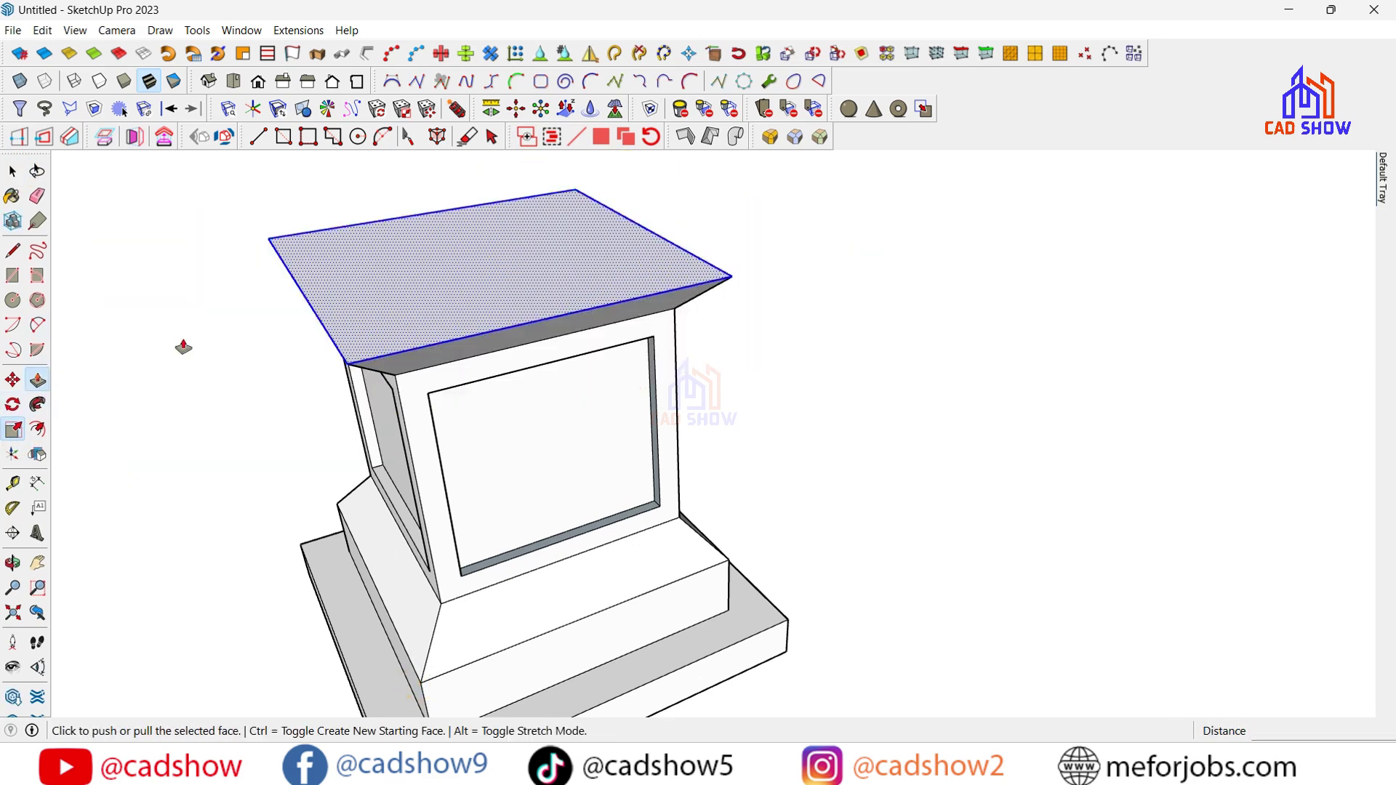
pyautogui.click(473, 250)
pyautogui.write('3')
pyautogui.press('Return')
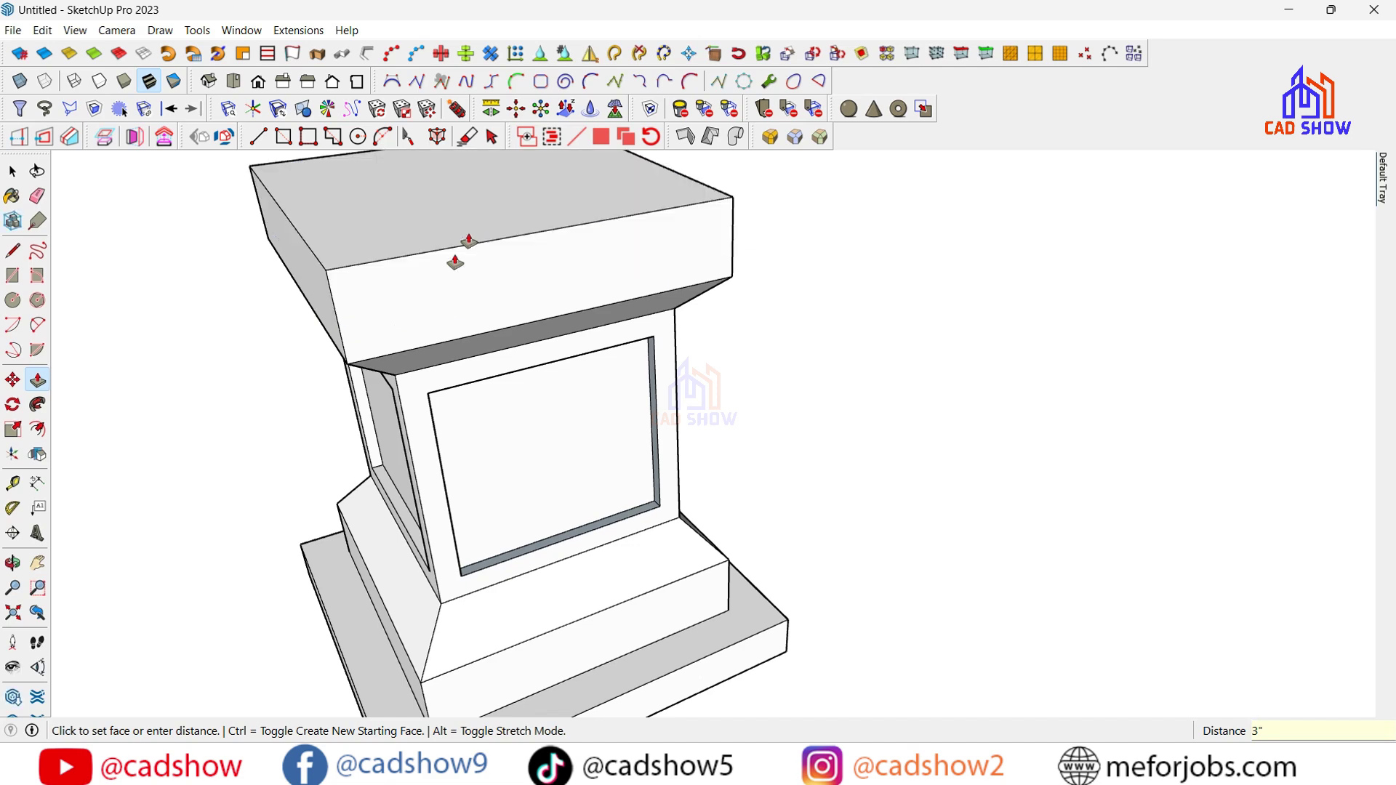
pyautogui.scroll(-3, 451, 305)
pyautogui.click(20, 566)
pyautogui.moveTo(504, 312)
pyautogui.mouseDown()
pyautogui.moveTo(386, 489)
pyautogui.moveTo(218, 473)
pyautogui.moveTo(229, 369)
pyautogui.moveTo(467, 349)
pyautogui.moveTo(367, 424)
pyautogui.mouseUp()
pyautogui.rightClick(367, 424)
pyautogui.click(402, 436)
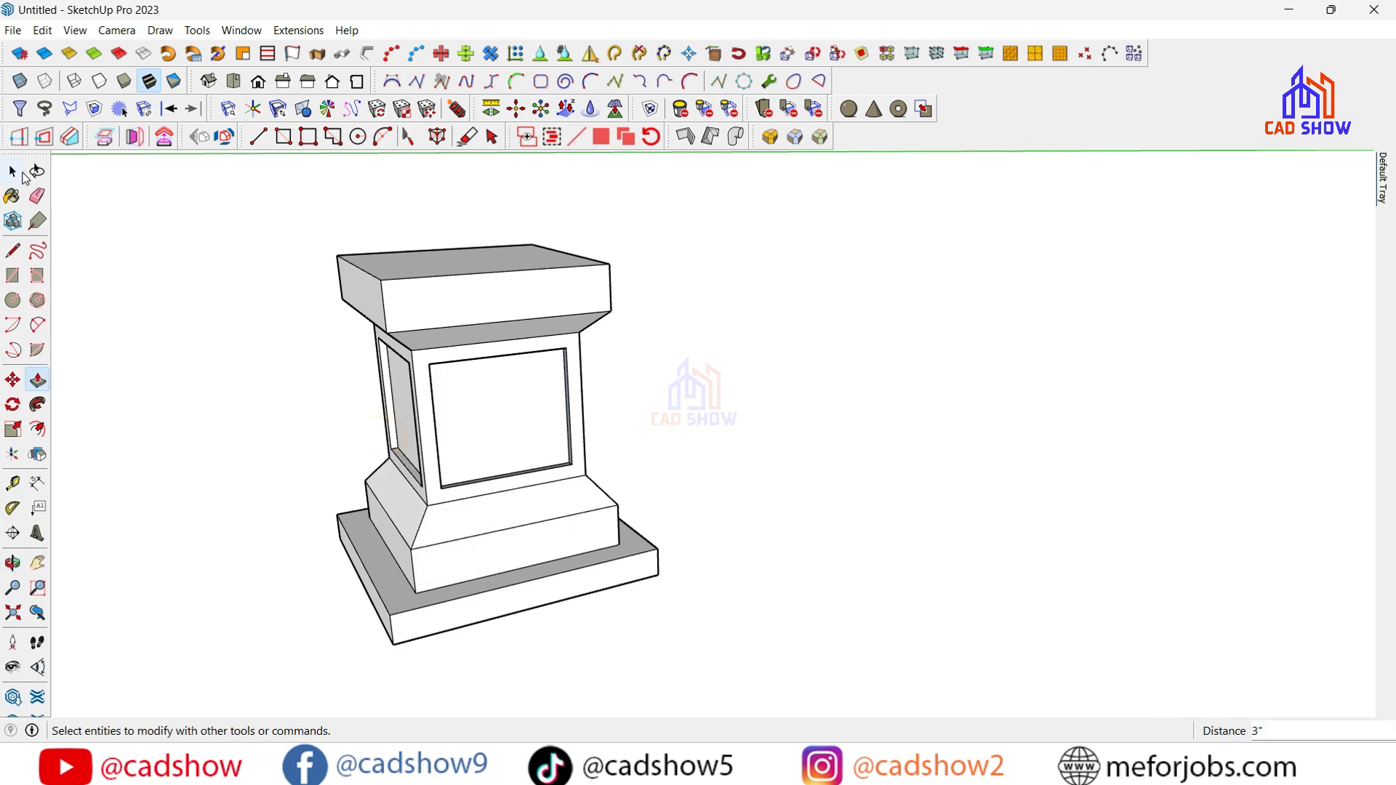
pyautogui.tripleClick(492, 290)
pyautogui.rightClick(492, 290)
# Draw a diagonal line across the cap's top face
pyautogui.click(93, 582)
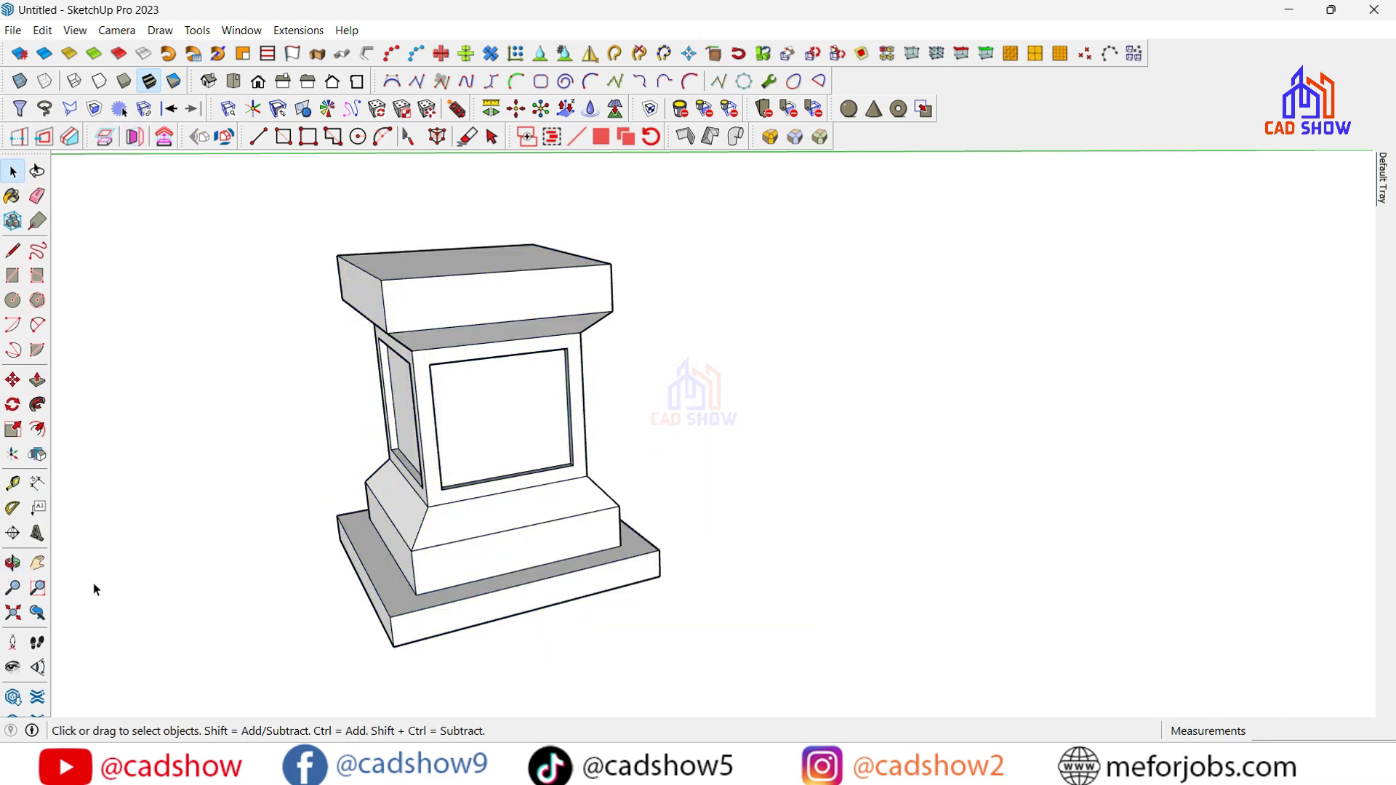
pyautogui.click(12, 563)
pyautogui.moveTo(504, 443); pyautogui.dragTo(552, 332)
pyautogui.scroll(2, 551, 332)
pyautogui.press('l')
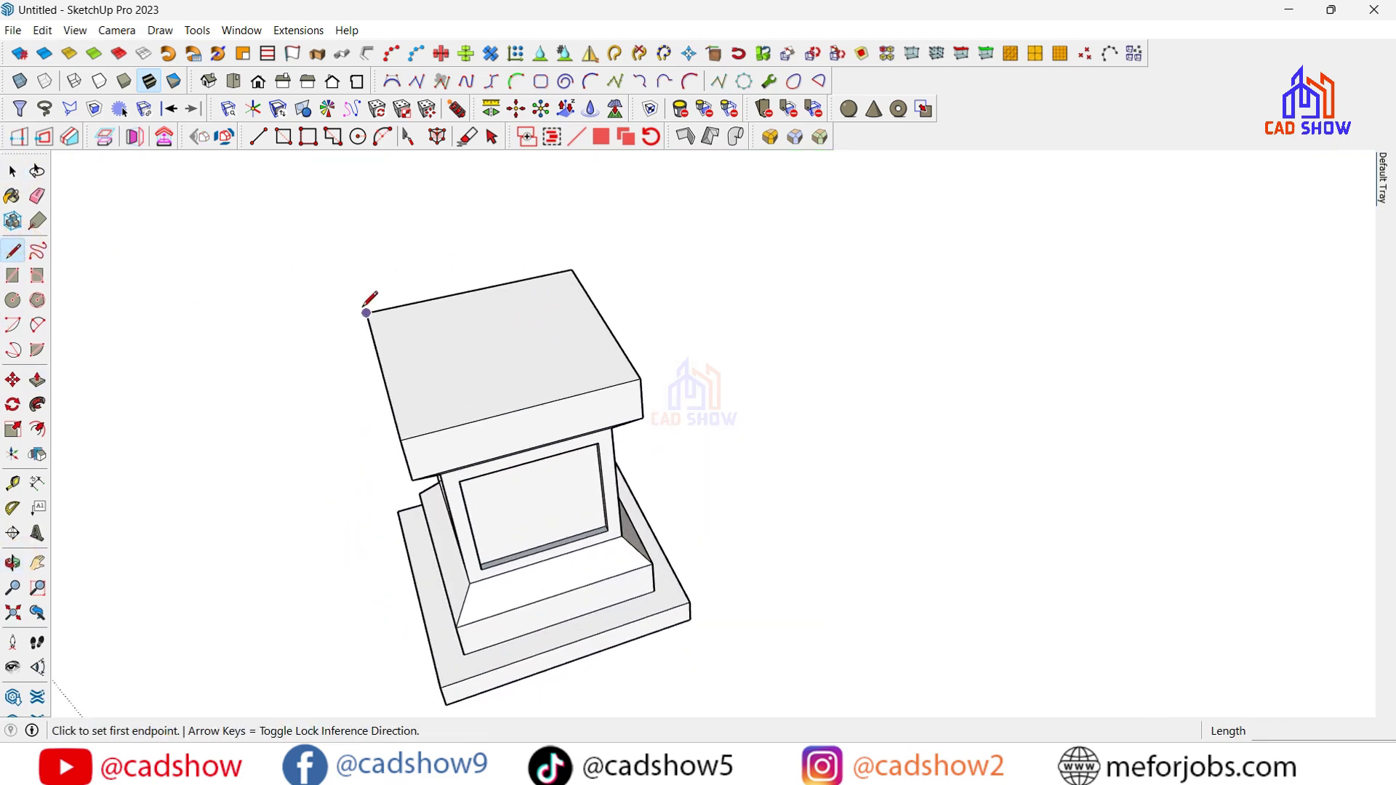
pyautogui.click(366, 314)
pyautogui.click(639, 378)
# Draw an 8-sided polygon centred on the diagonal's midpoint
pyautogui.click(37, 299)
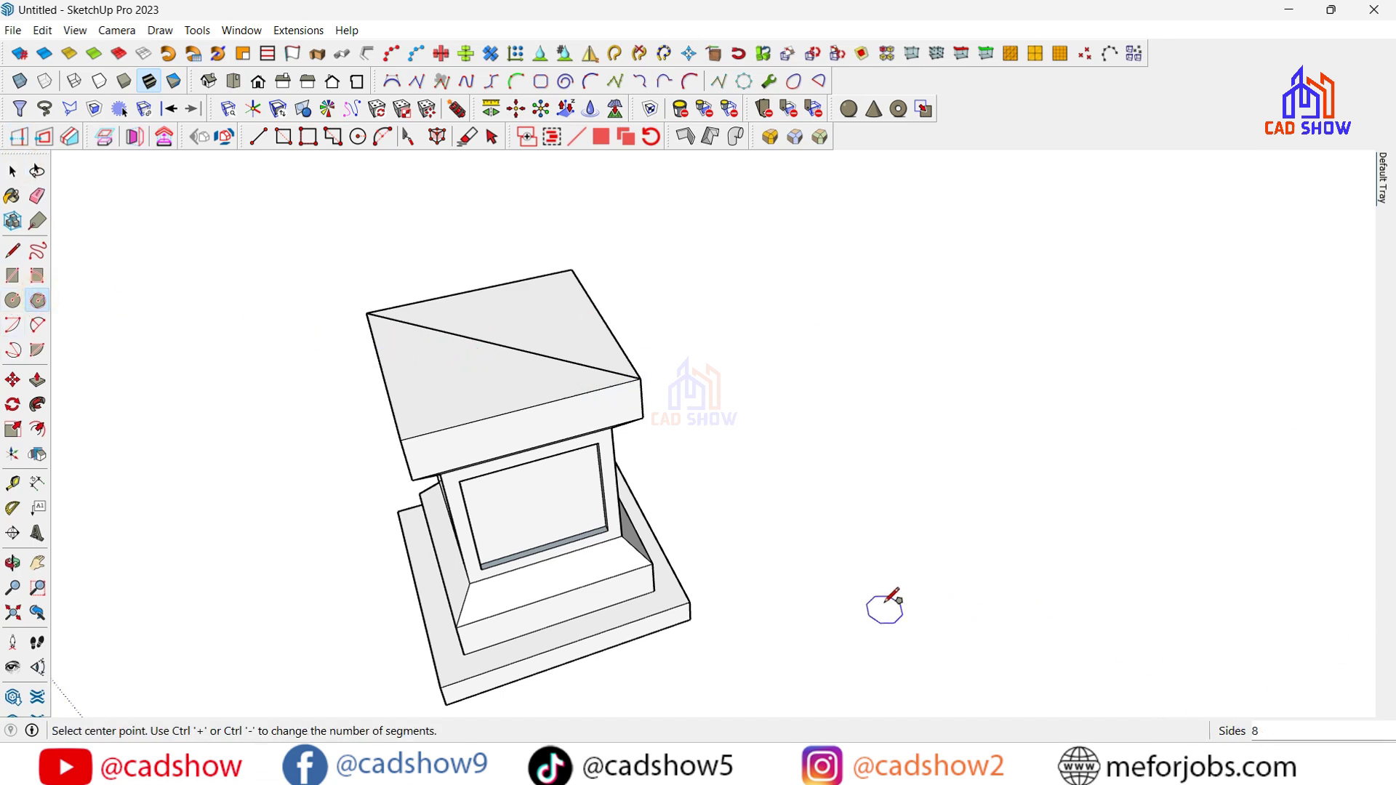
pyautogui.click(495, 349)
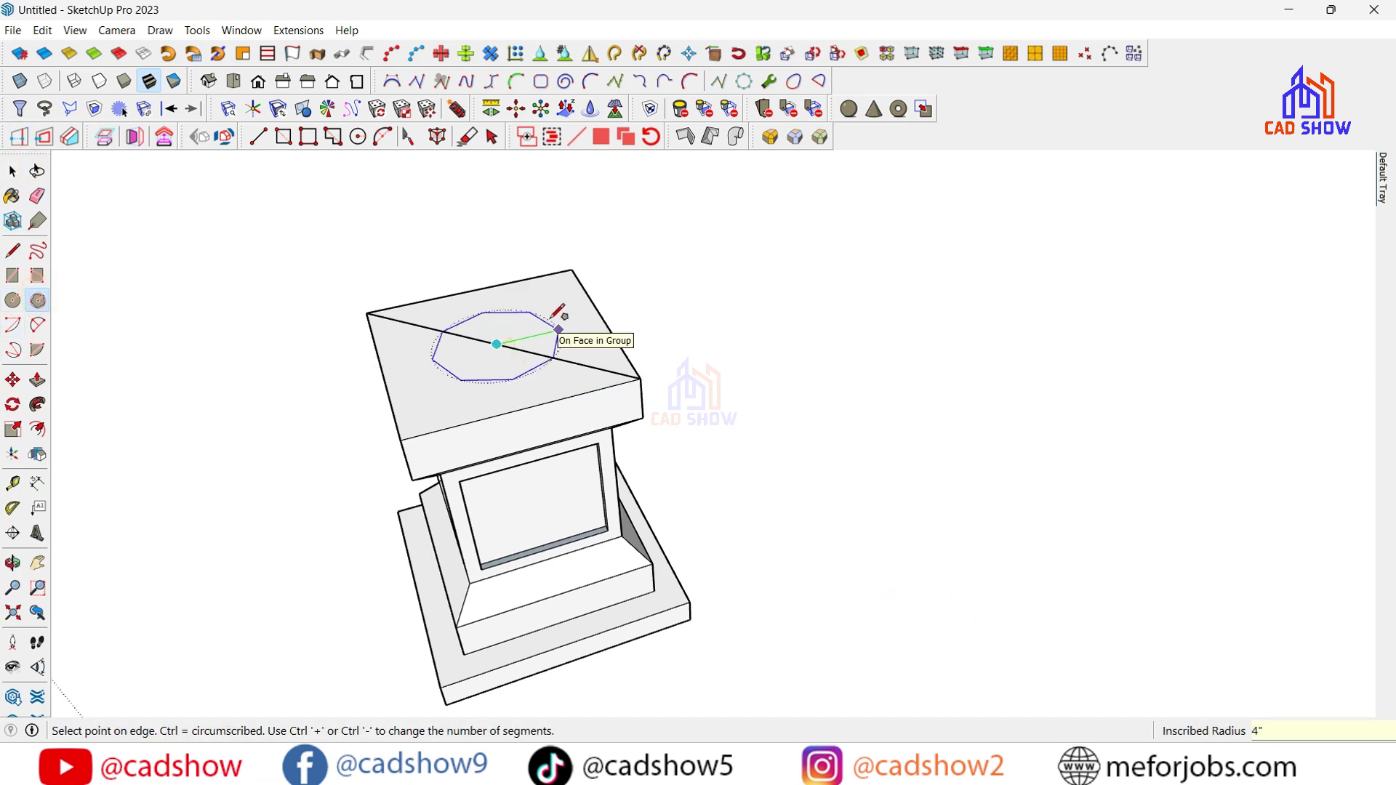
pyautogui.click(559, 329)
pyautogui.press('o')
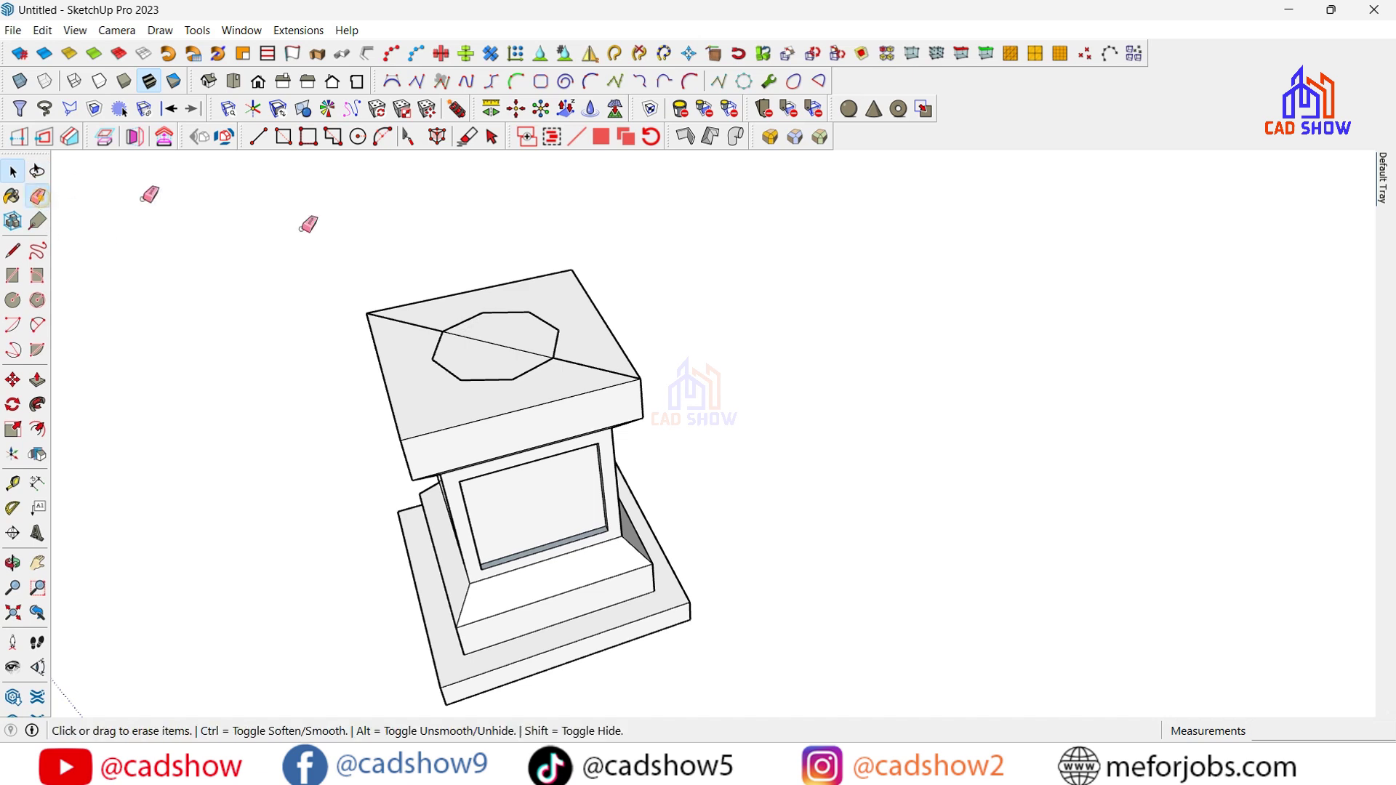
pyautogui.click(37, 379)
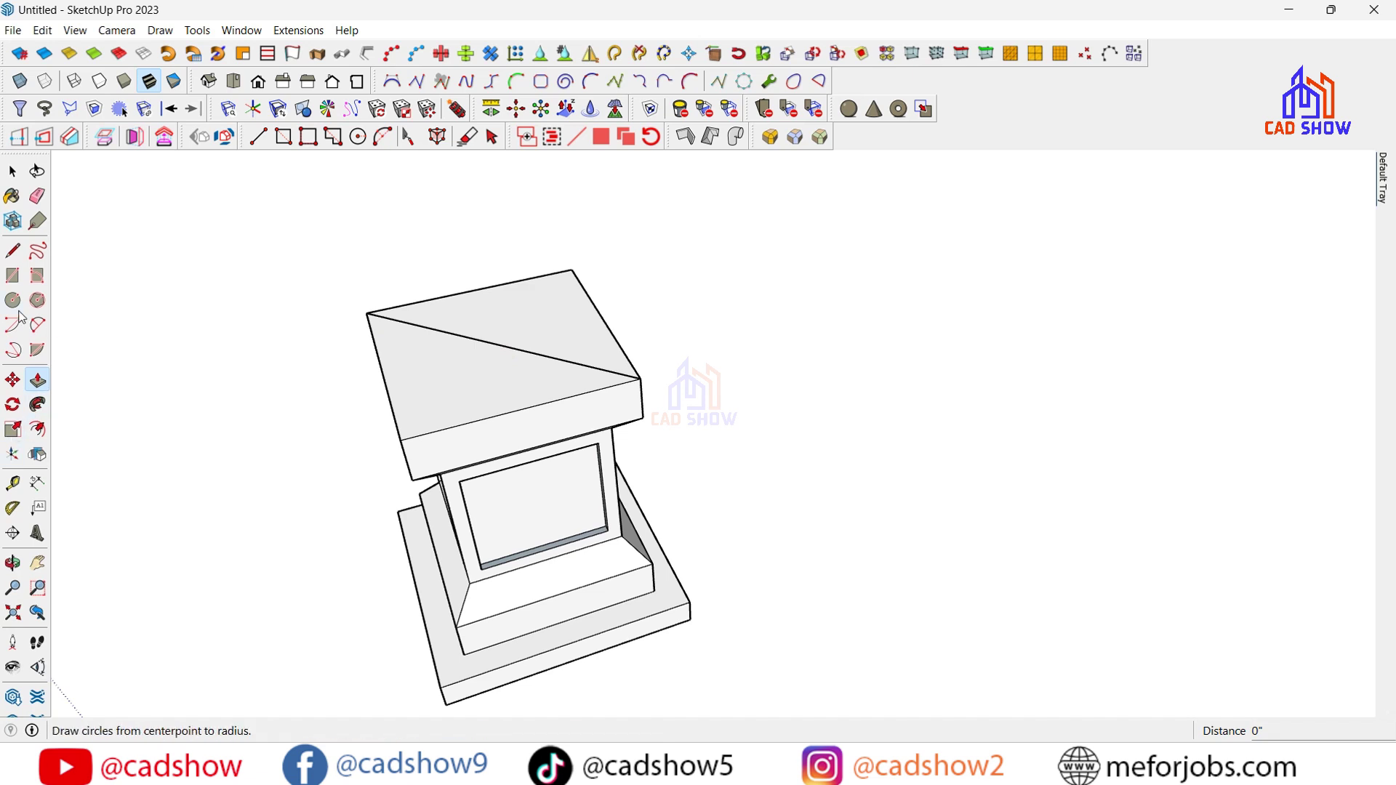
pyautogui.click(37, 300)
pyautogui.click(496, 343)
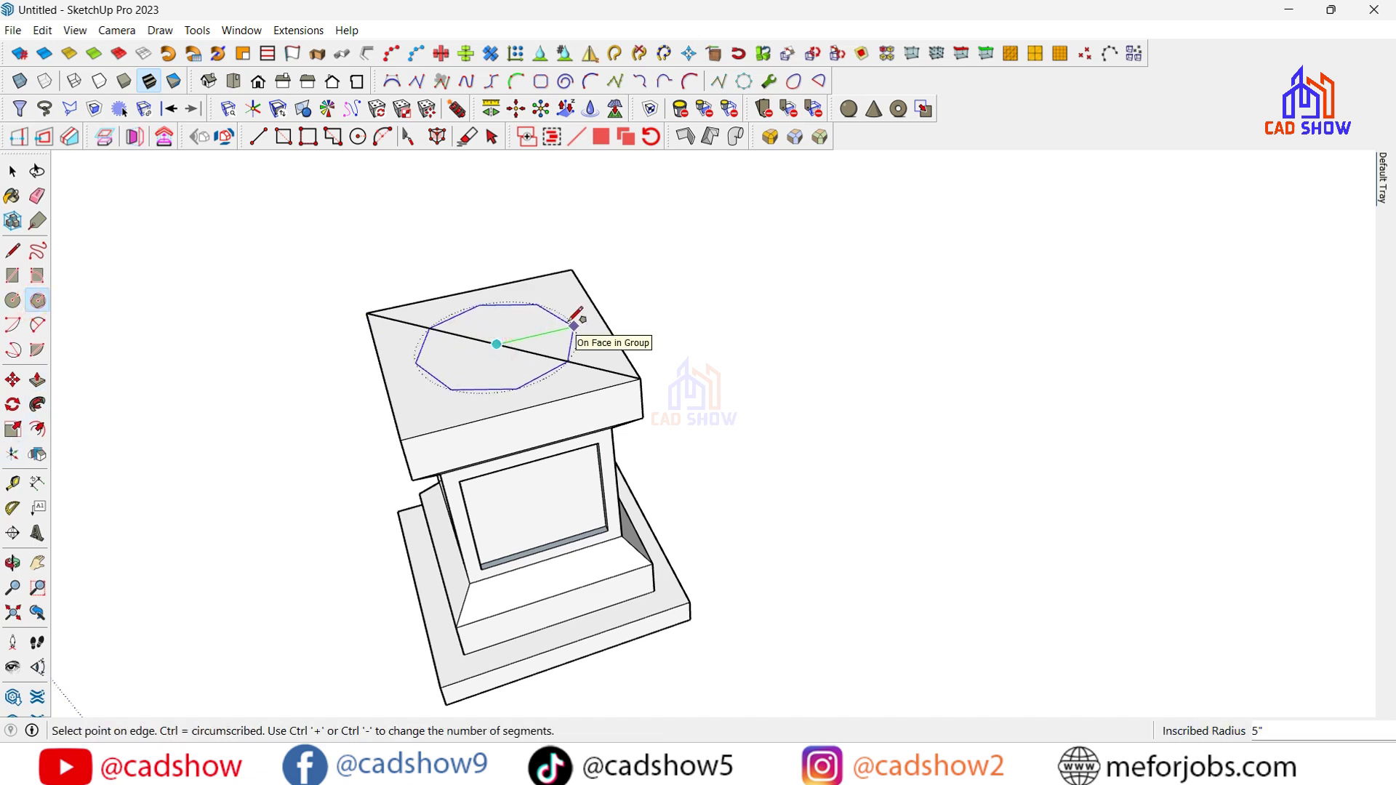
pyautogui.click(599, 319)
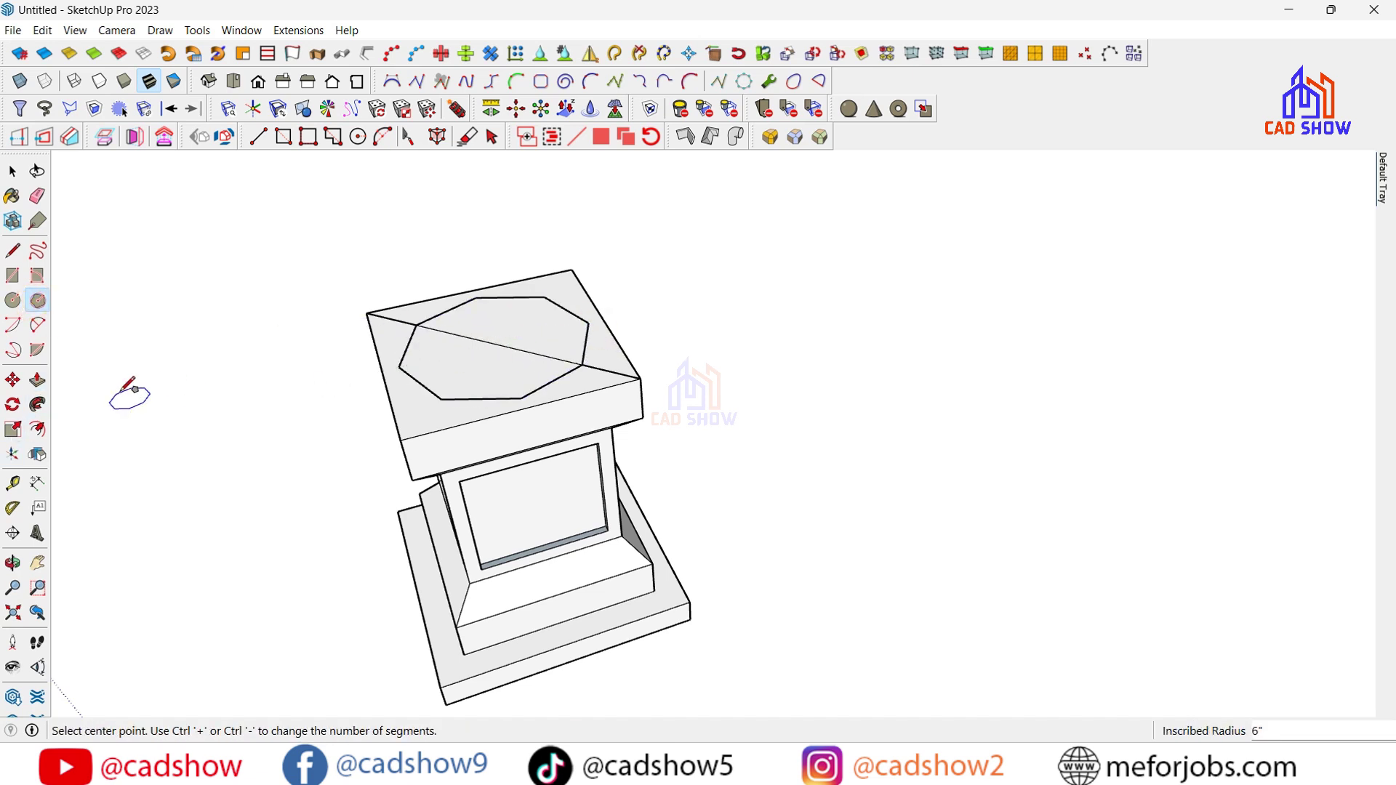
pyautogui.hotkey('ctrl', 'z')
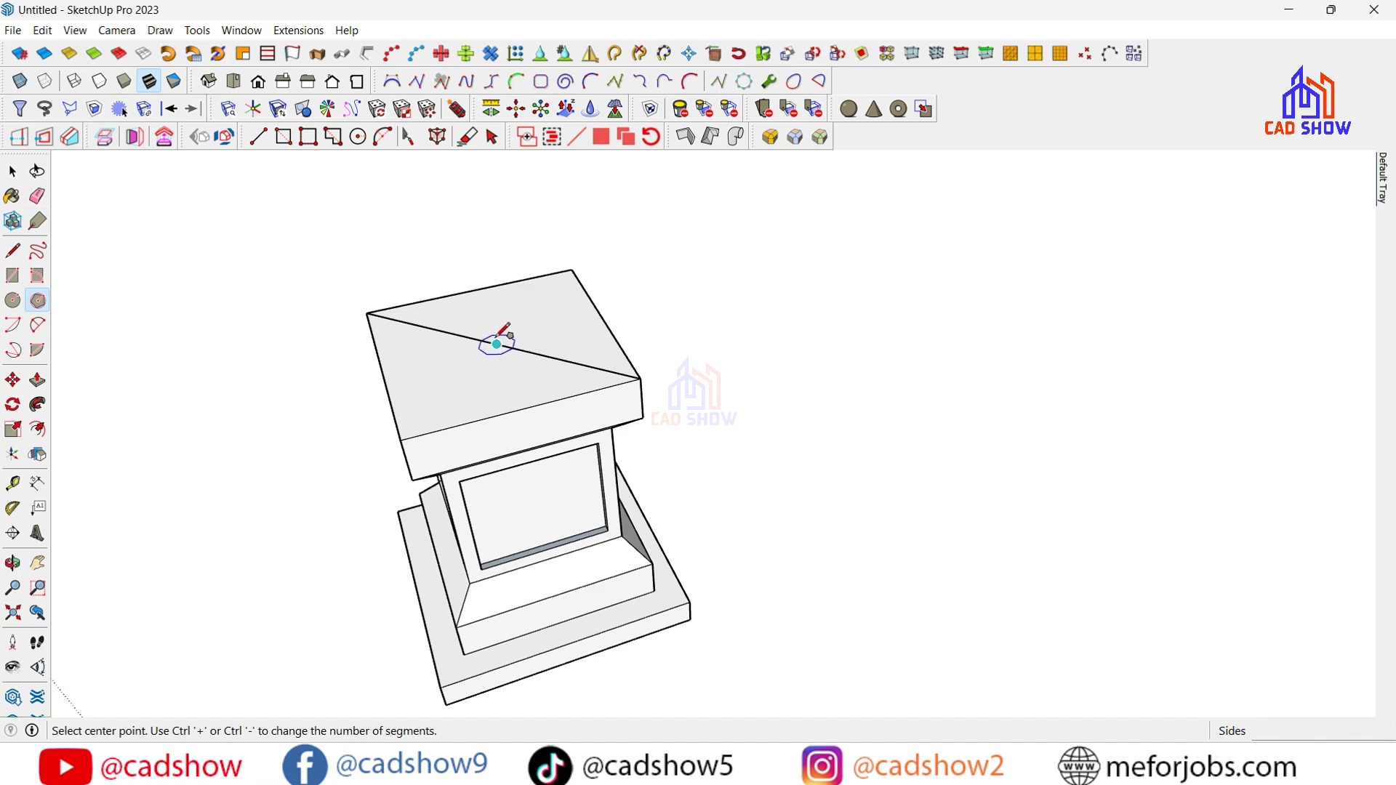
pyautogui.click(497, 344)
pyautogui.click(578, 326)
# Erase the diagonal and begin pulling the octagon up into a block
pyautogui.click(37, 196)
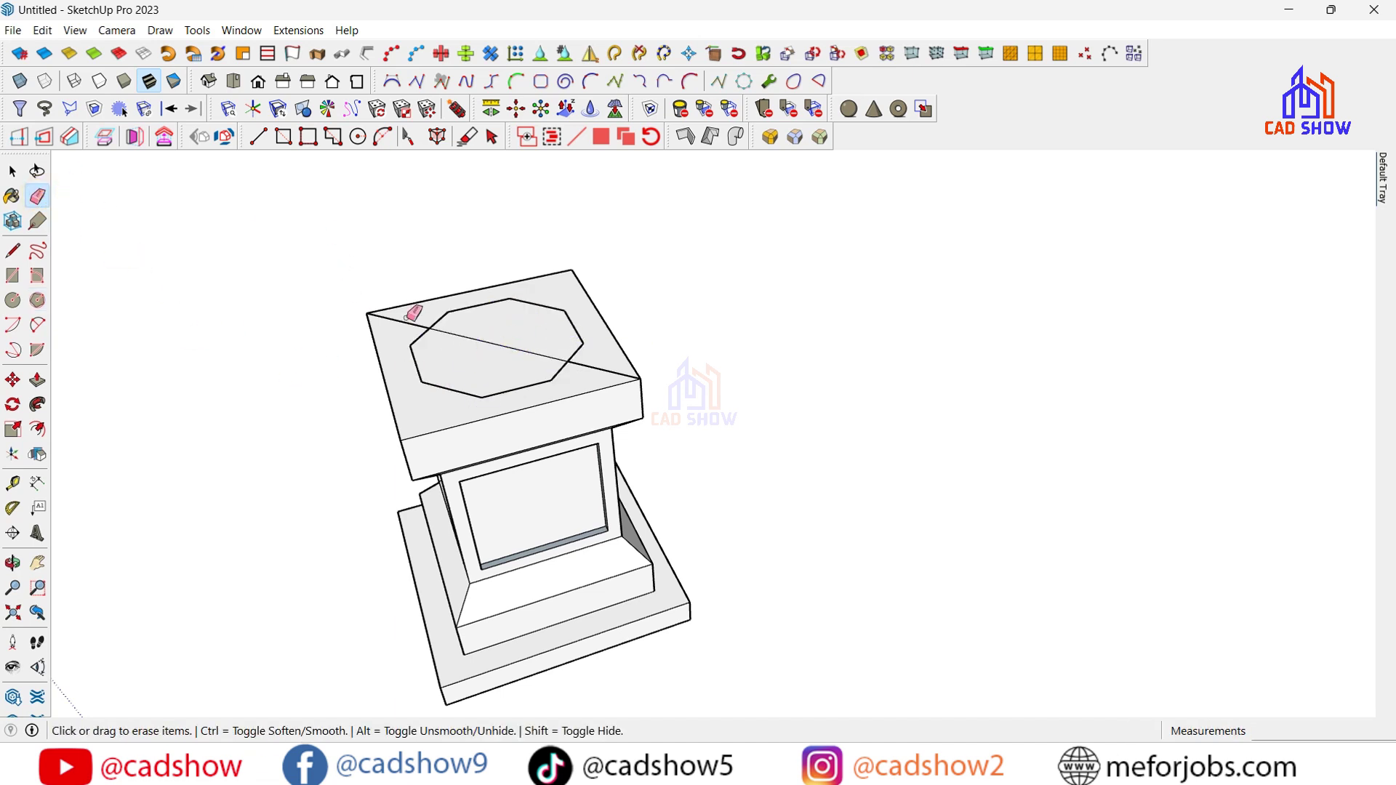
pyautogui.click(611, 367)
pyautogui.click(37, 380)
pyautogui.click(453, 372)
pyautogui.write('3')
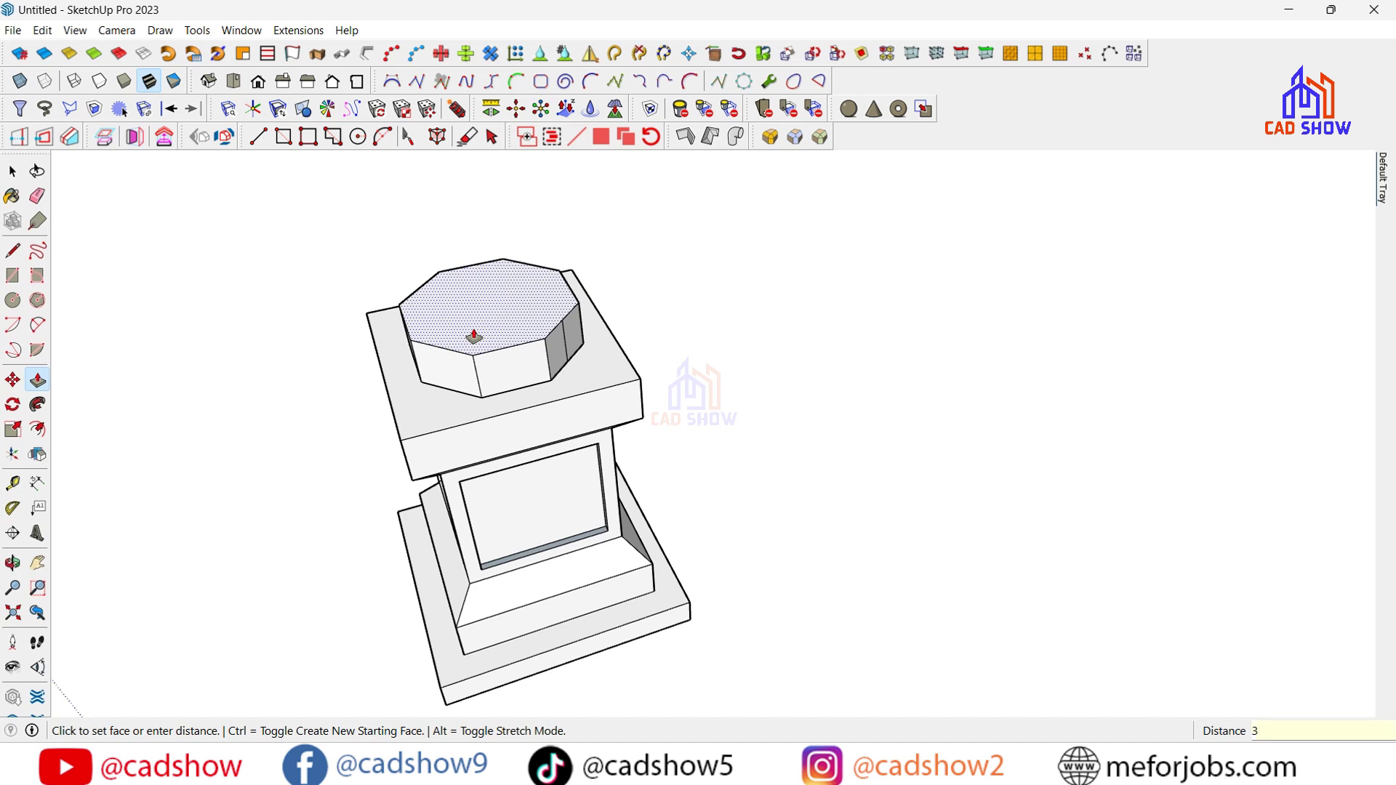
# Confirm the octagon's 3" height, then try scaling its top face and undo it
pyautogui.press('Return')
pyautogui.click(37, 196)
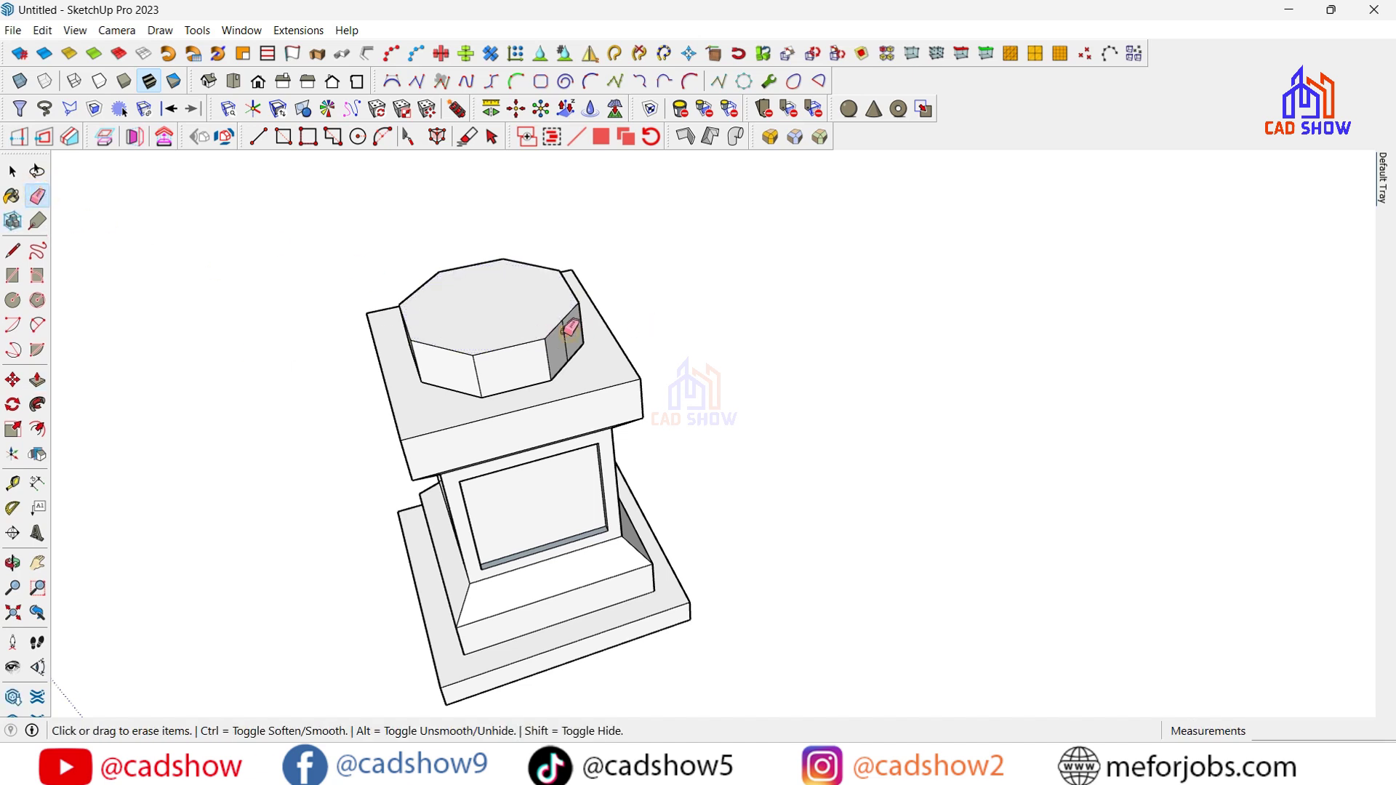
pyautogui.click(13, 170)
pyautogui.click(477, 309)
pyautogui.click(13, 429)
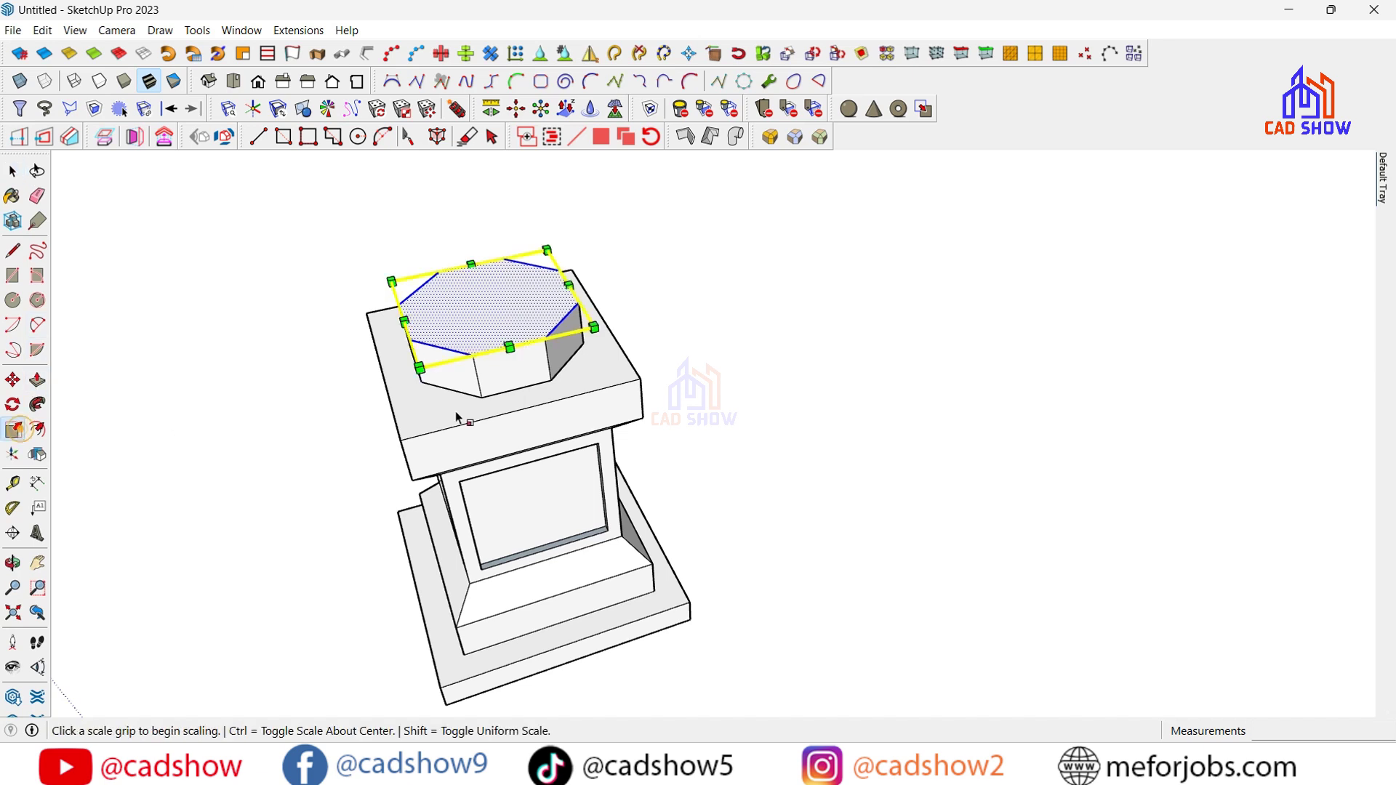
pyautogui.click(591, 326)
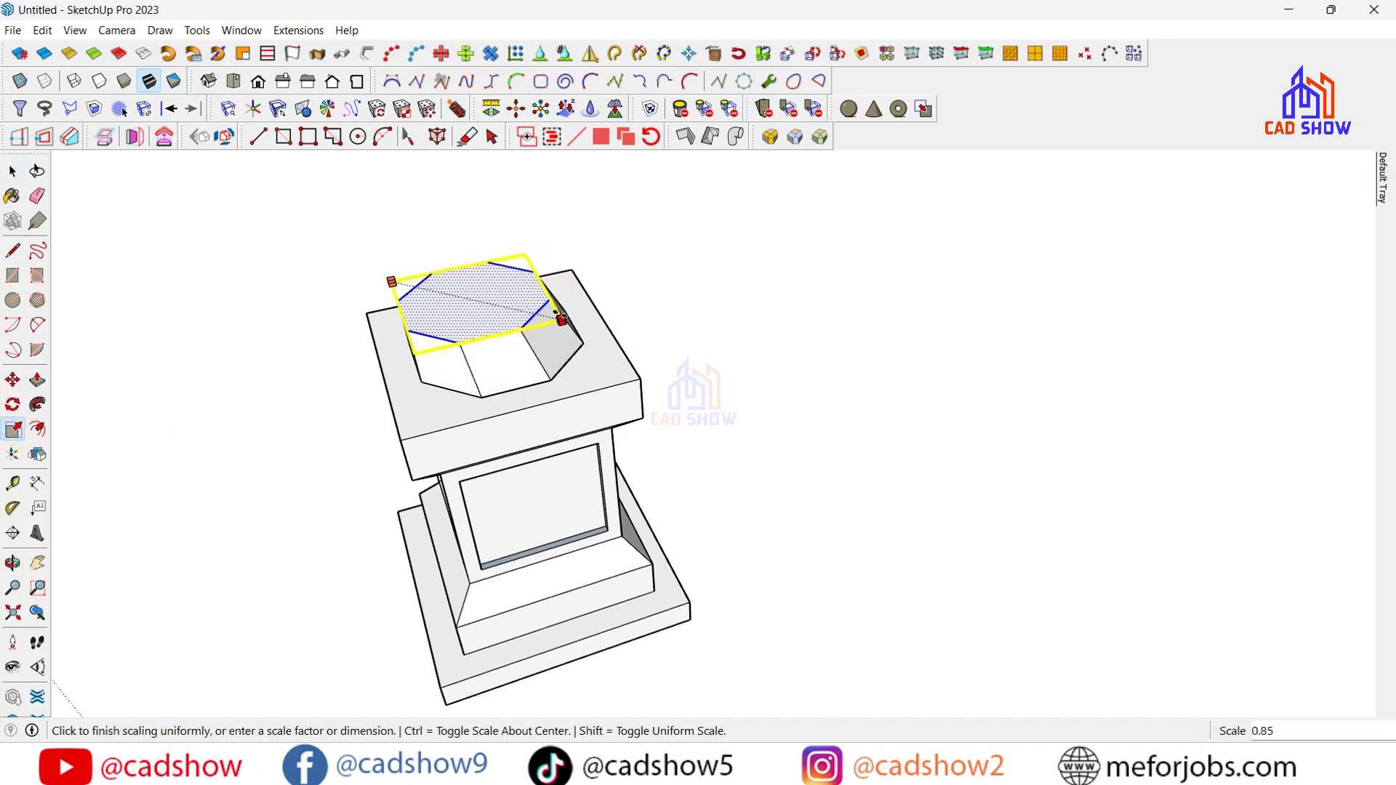
pyautogui.press('Escape')
pyautogui.click(593, 327)
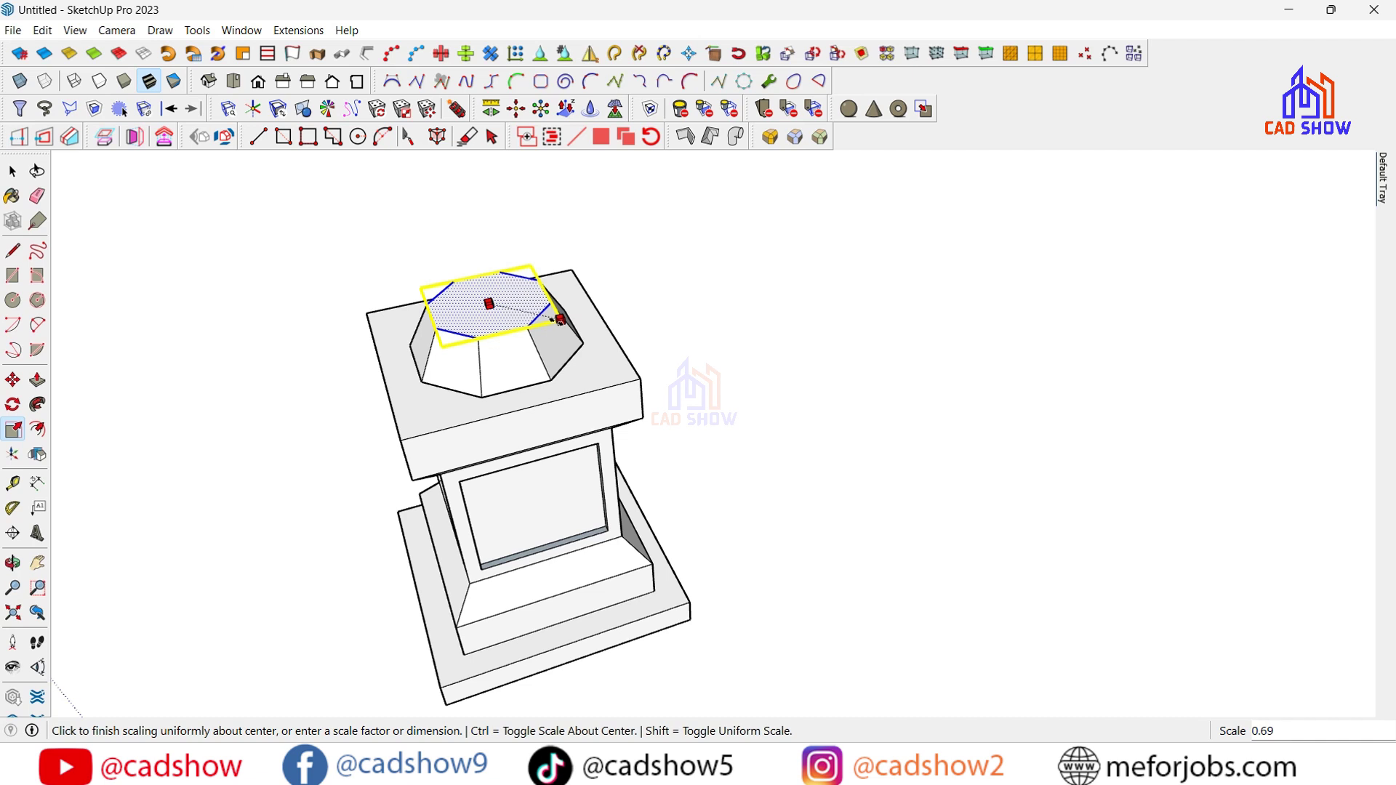
pyautogui.click(560, 319)
pyautogui.hotkey('ctrl', 'z')
# Raise the octagon's top face about 2" with Push/Pull
pyautogui.click(10, 172)
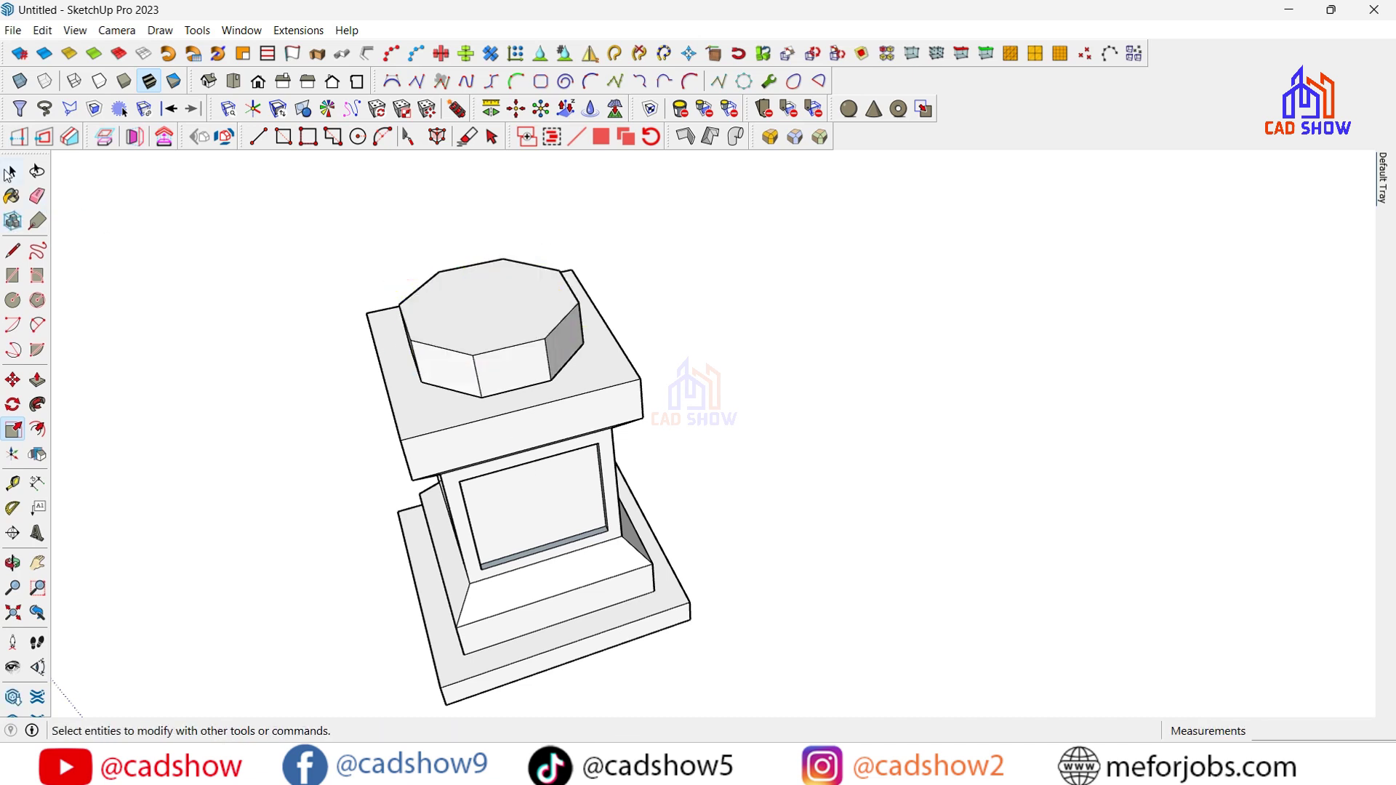
pyautogui.click(464, 312)
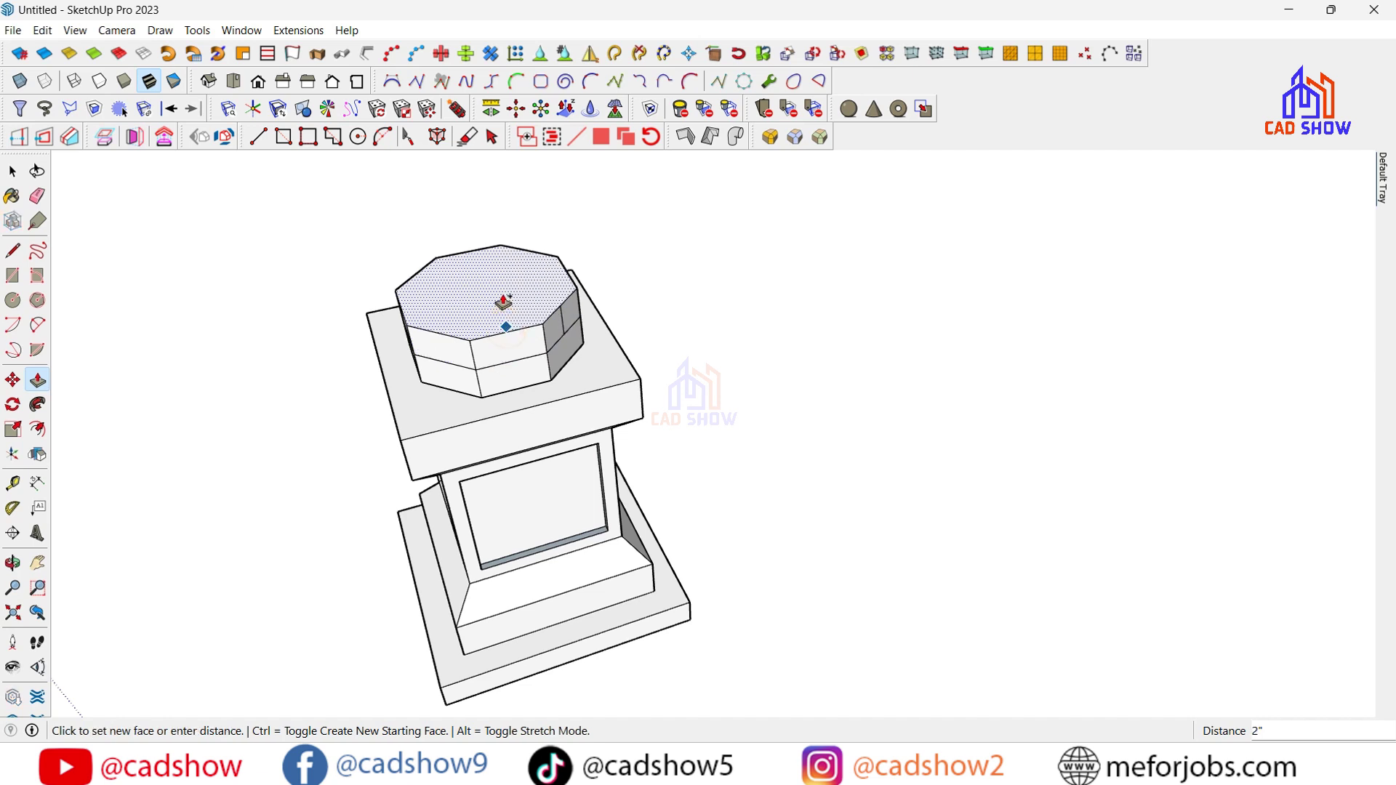
pyautogui.click(499, 303)
pyautogui.press('e')
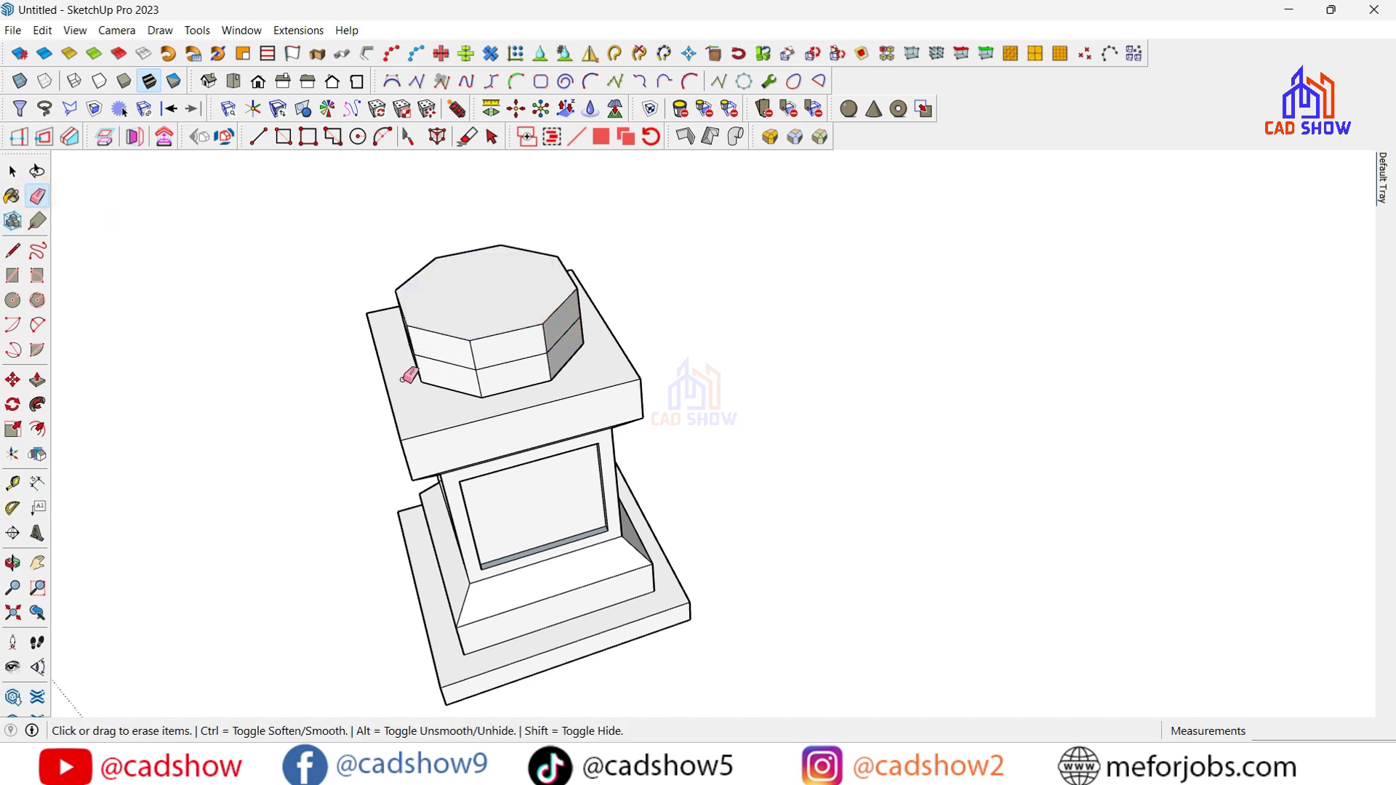
# Scale the octagon's top face about its centre to 0.61, forming a tapered cap
pyautogui.click(13, 172)
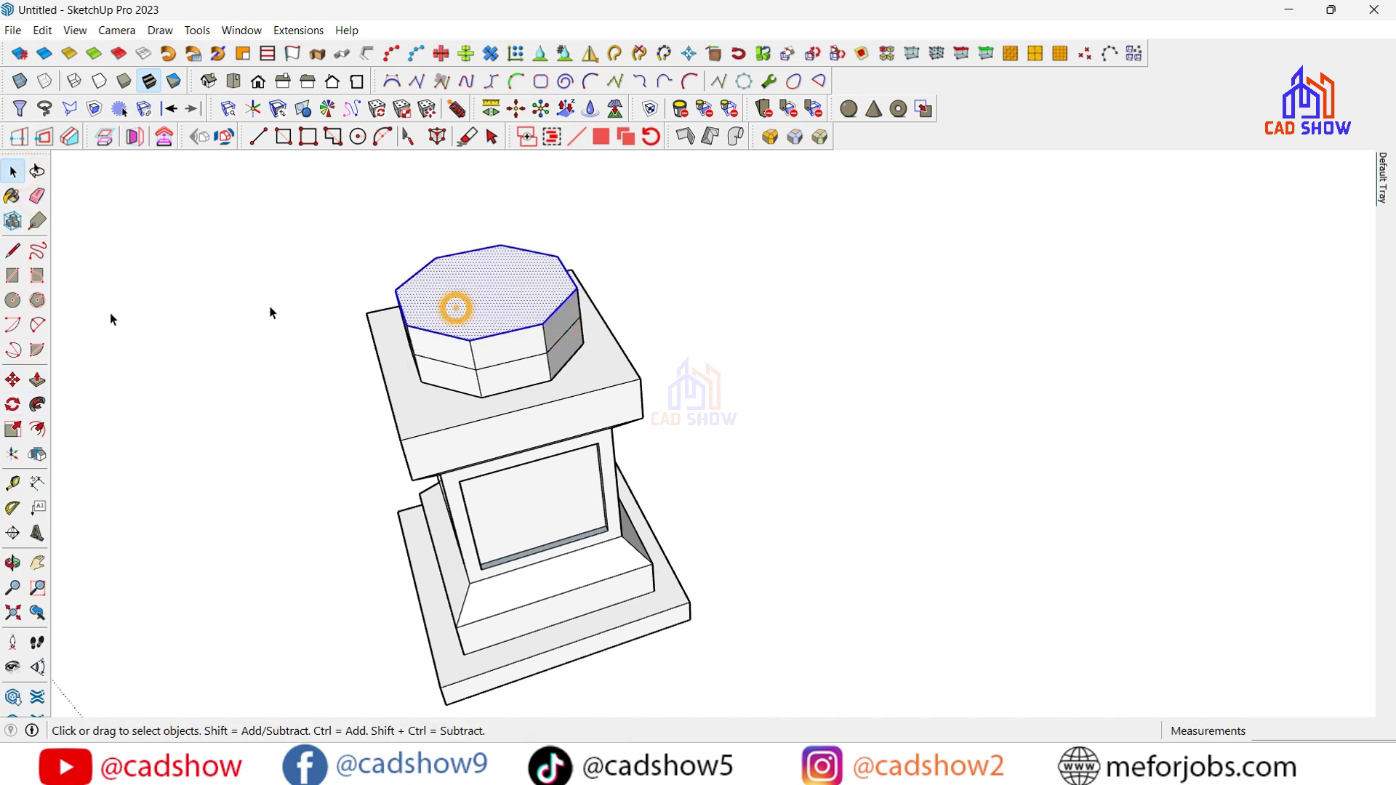
pyautogui.click(13, 430)
pyautogui.click(583, 308)
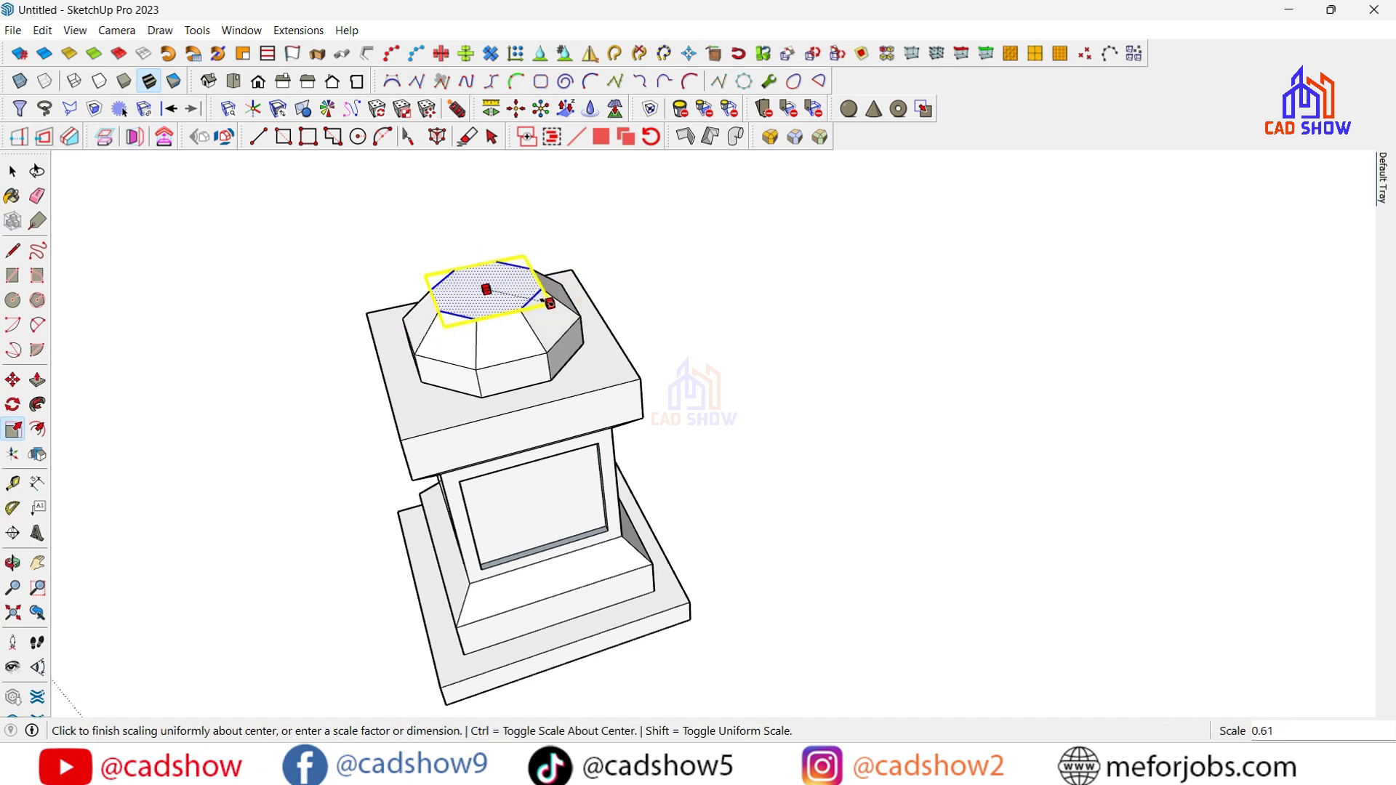
pyautogui.click(550, 303)
pyautogui.click(13, 172)
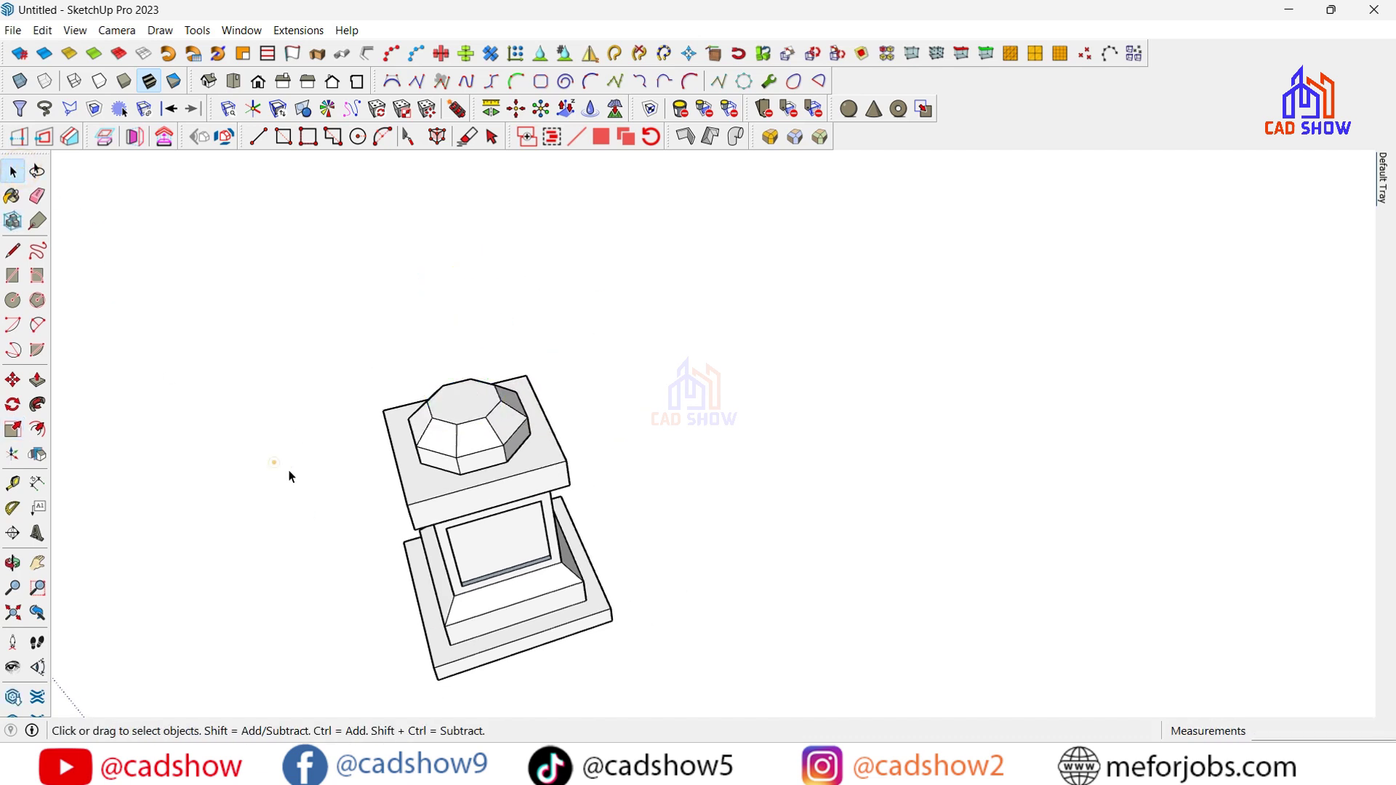
pyautogui.moveTo(291, 476); pyautogui.dragTo(10, 641, button='middle')
pyautogui.moveTo(717, 531)
pyautogui.mouseDown()
pyautogui.moveTo(358, 303)
pyautogui.moveTo(514, 395)
pyautogui.moveTo(473, 356)
pyautogui.mouseUp()
# Extrude the octagon top upward 16' into a tall column
pyautogui.click(36, 381)
pyautogui.click(502, 374)
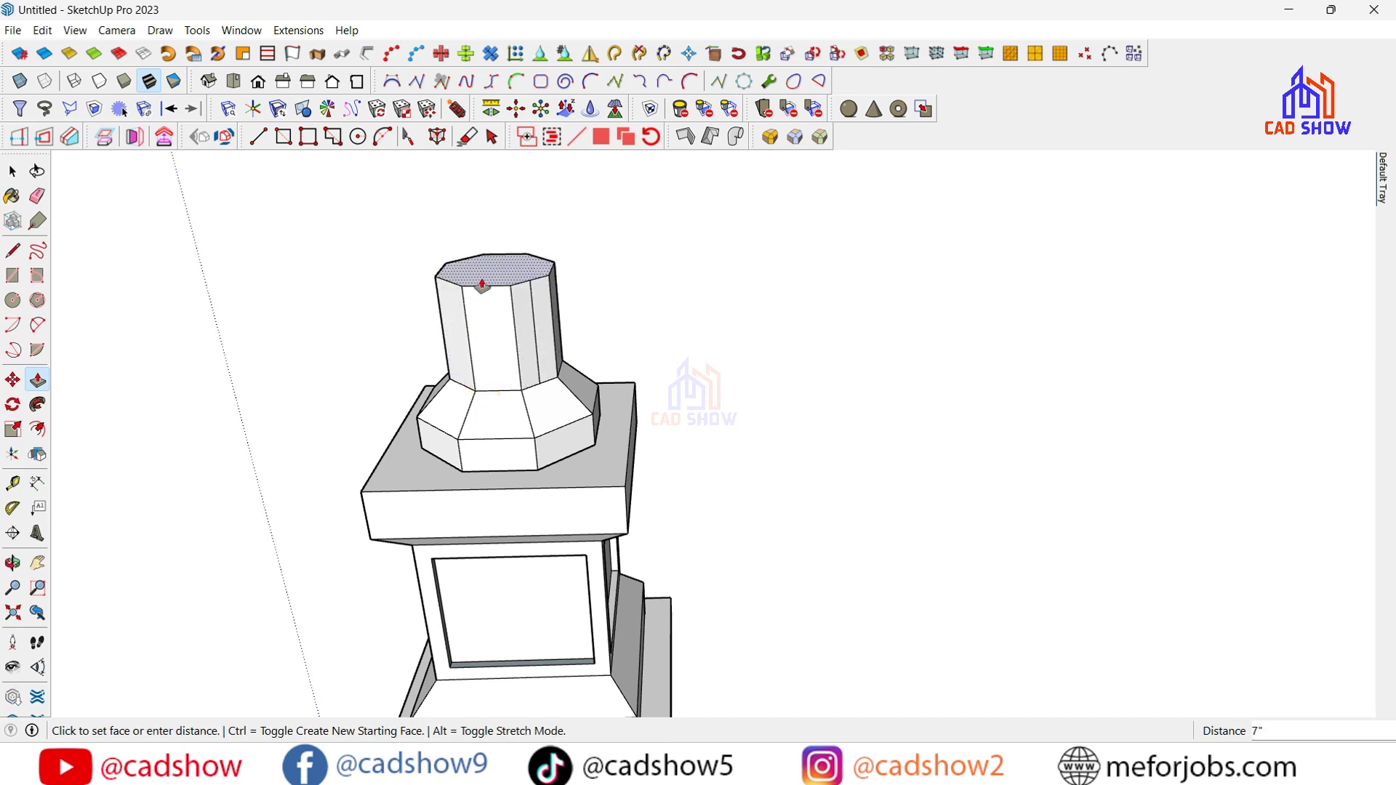
pyautogui.scroll(-5, 542, 465)
pyautogui.scroll(-3, 545, 471)
pyautogui.scroll(-2, 524, 291)
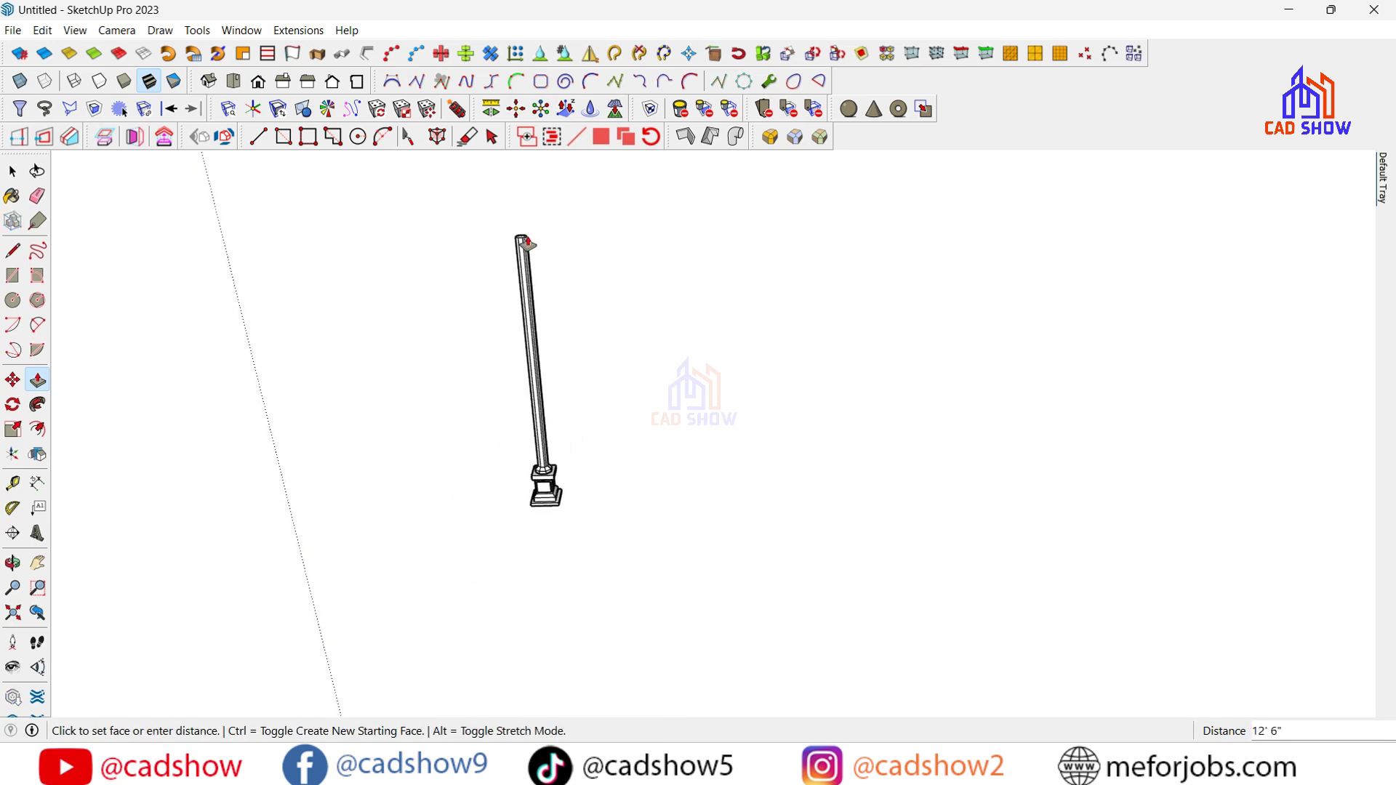
pyautogui.scroll(3, 518, 243)
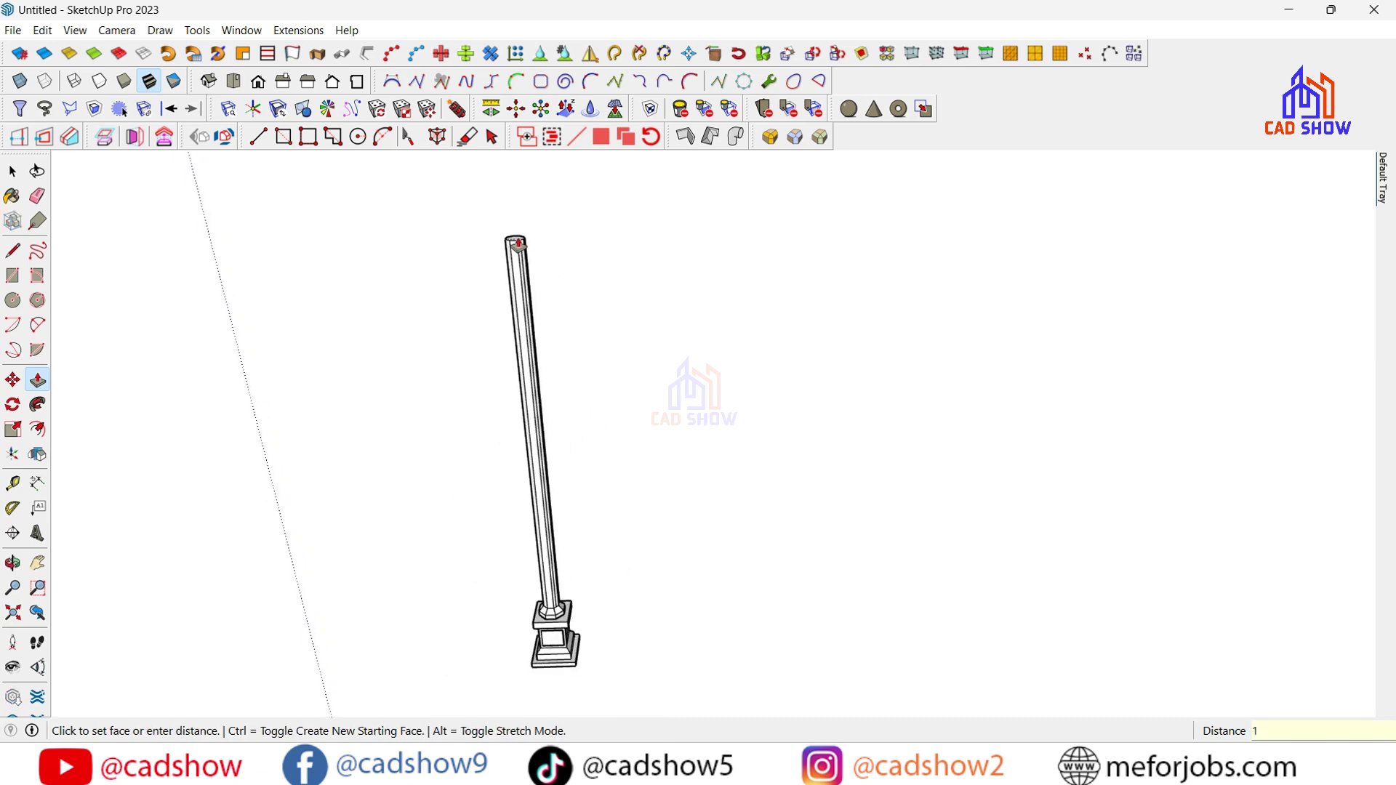
pyautogui.click(519, 244)
pyautogui.scroll(2, 520, 299)
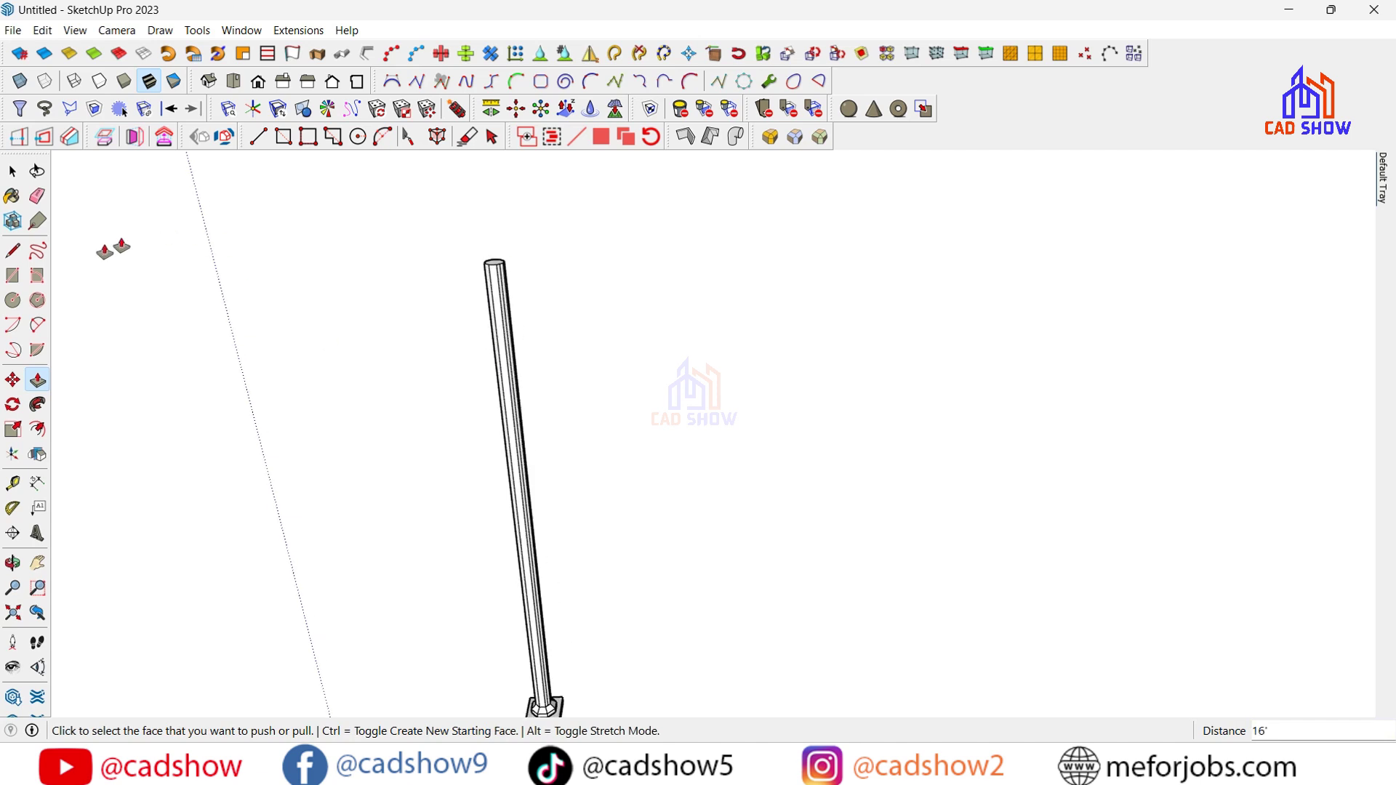
pyautogui.press('e')
pyautogui.scroll(2, 503, 275)
# Orbit the view to frame the 16' column from the front
pyautogui.moveTo(503, 274)
pyautogui.mouseDown(button='middle')
pyautogui.moveTo(503, 259)
pyautogui.moveTo(352, 383)
pyautogui.mouseUp(button='middle')
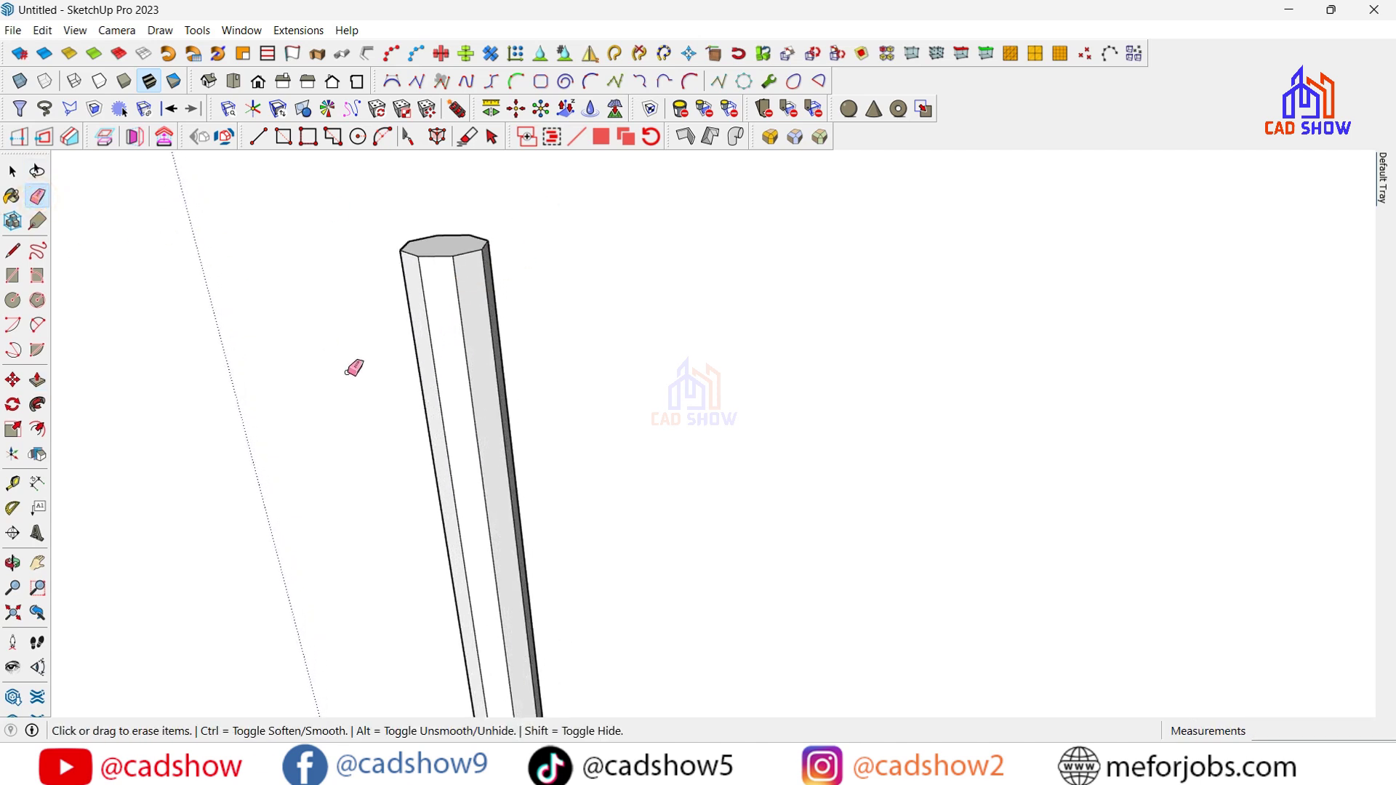
pyautogui.click(12, 563)
pyautogui.moveTo(1169, 473); pyautogui.dragTo(979, 455)
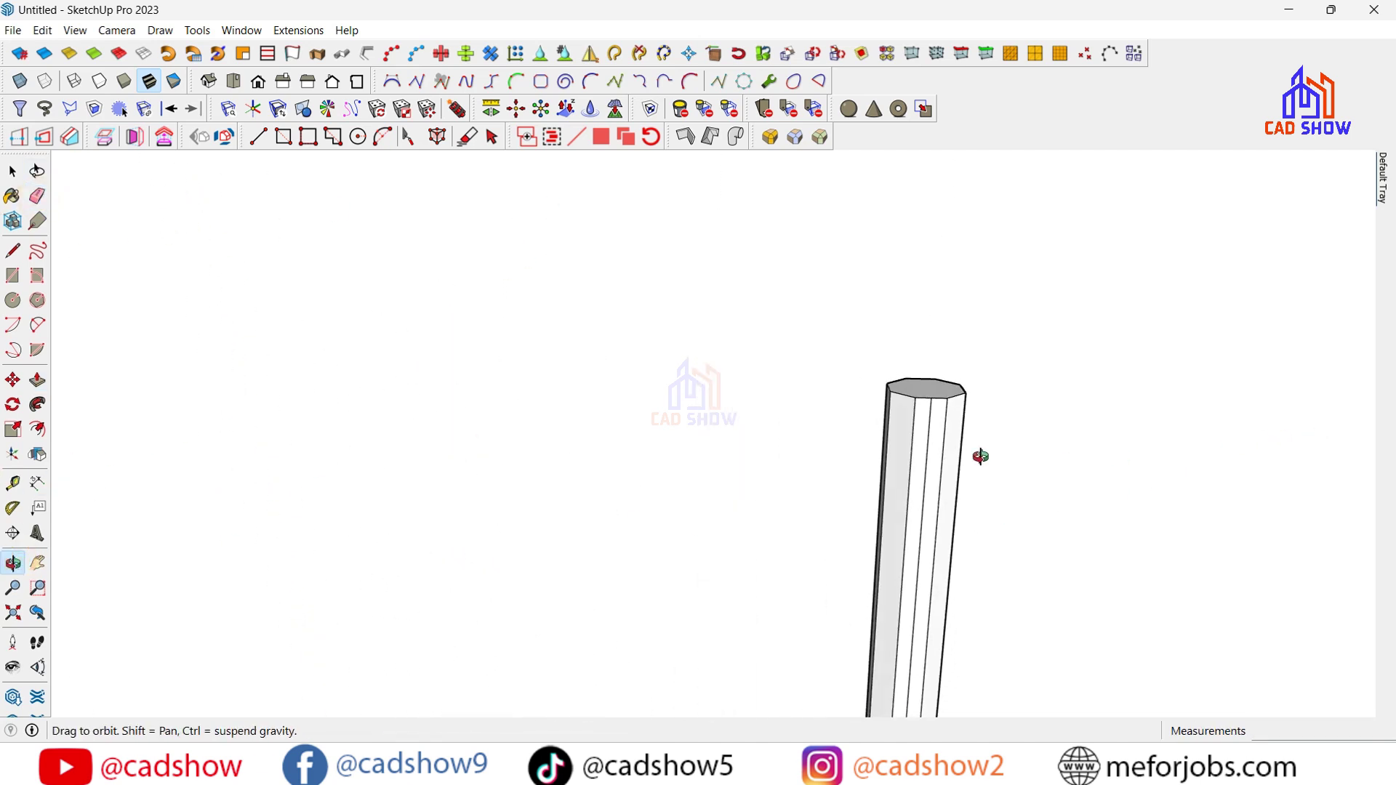
pyautogui.rightClick(913, 440)
pyautogui.click(942, 443)
pyautogui.moveTo(626, 492)
pyautogui.mouseDown(button='middle')
pyautogui.moveTo(852, 427)
pyautogui.moveTo(860, 393)
pyautogui.mouseUp(button='middle')
# Shrink the column's top face with two Scale passes
pyautogui.scroll(5, 860, 392)
pyautogui.rightClick(858, 358)
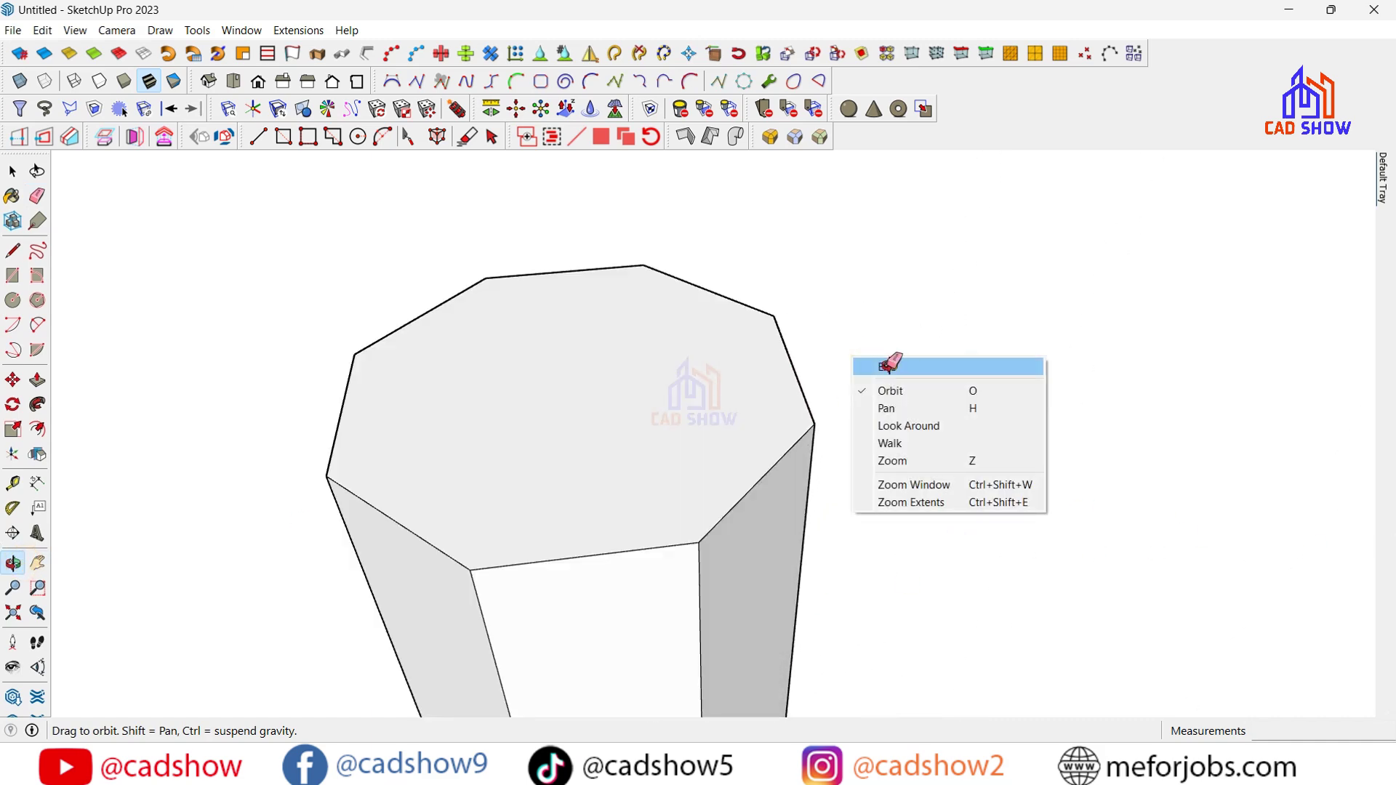
pyautogui.press('space')
pyautogui.click(576, 418)
pyautogui.click(13, 429)
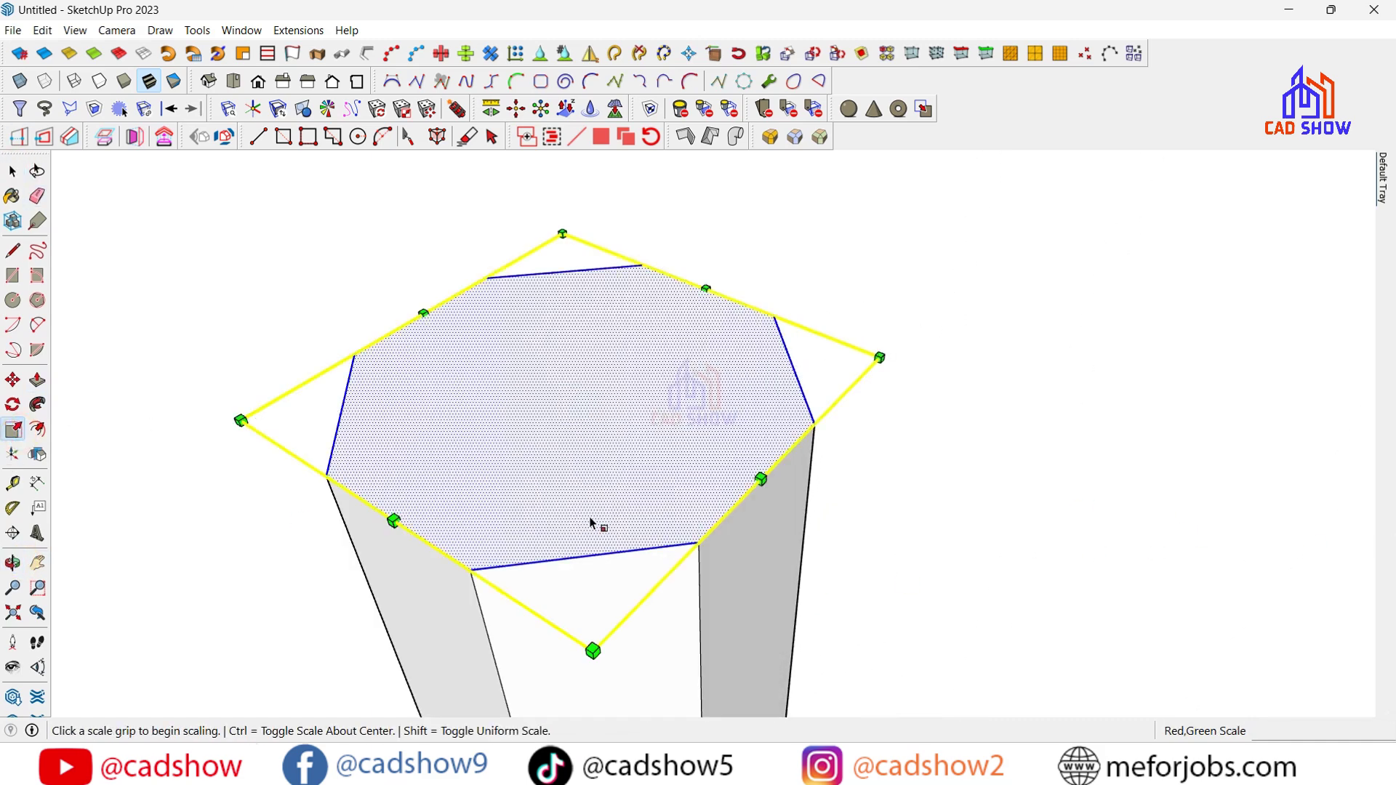
pyautogui.click(878, 357)
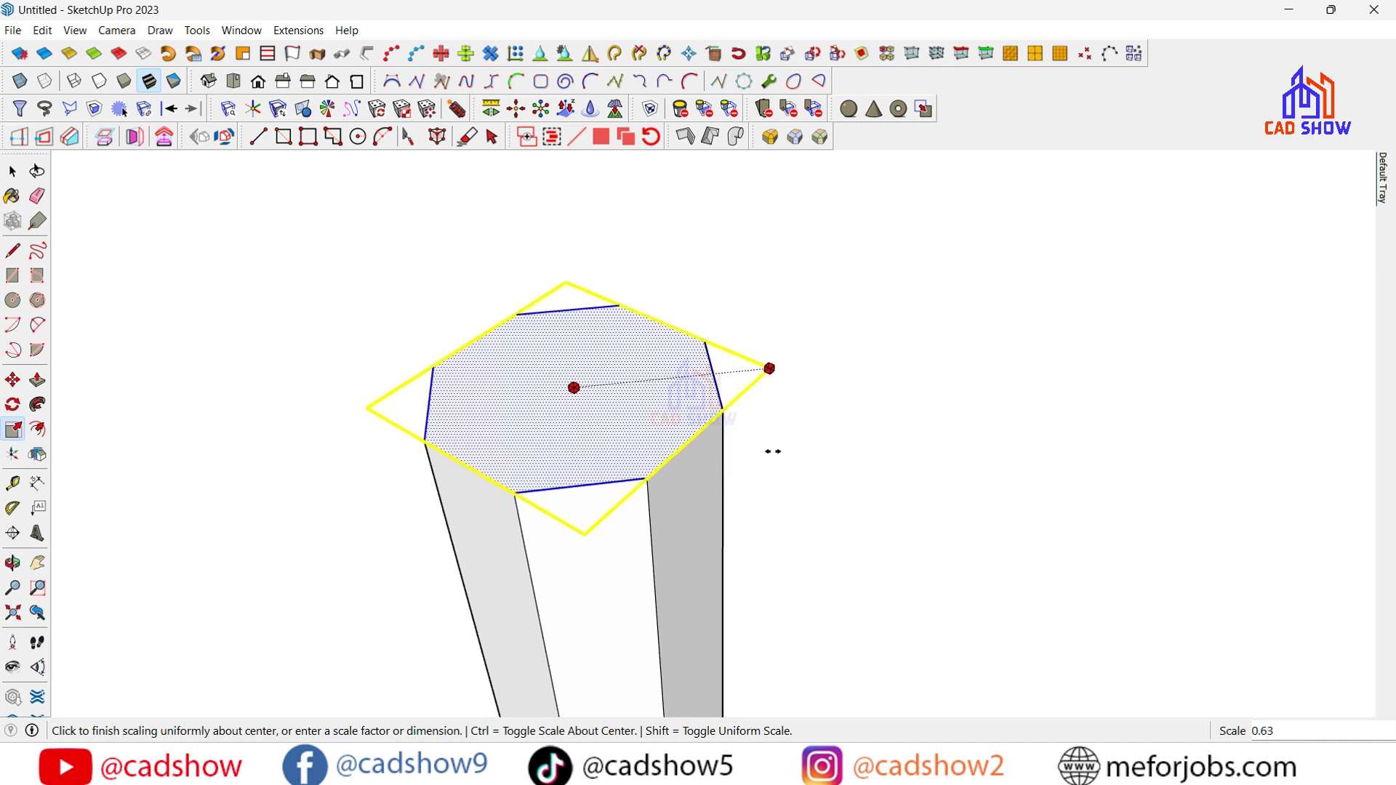
pyautogui.click(759, 481)
pyautogui.scroll(-3, 531, 338)
pyautogui.scroll(-3, 677, 265)
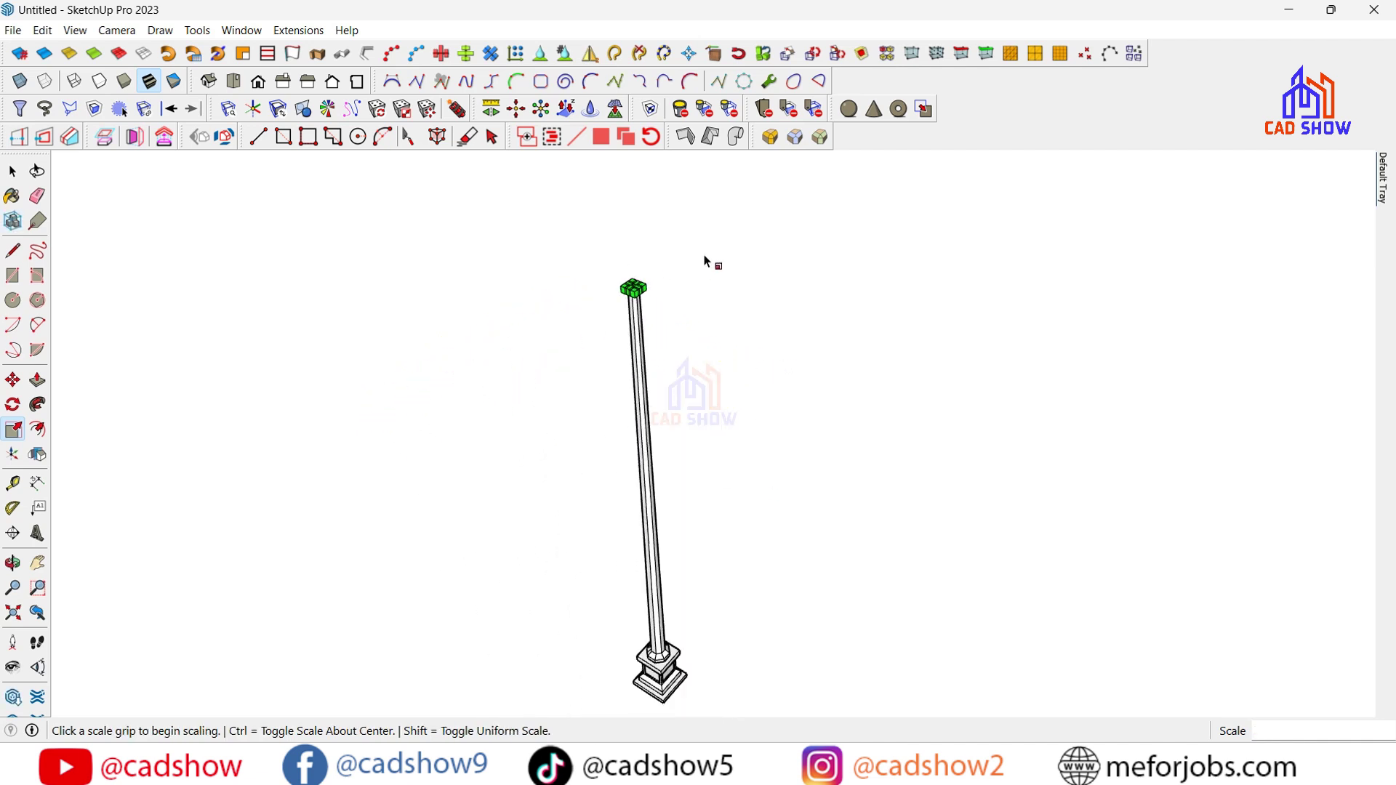
pyautogui.scroll(3, 686, 262)
pyautogui.scroll(2, 645, 300)
pyautogui.click(645, 299)
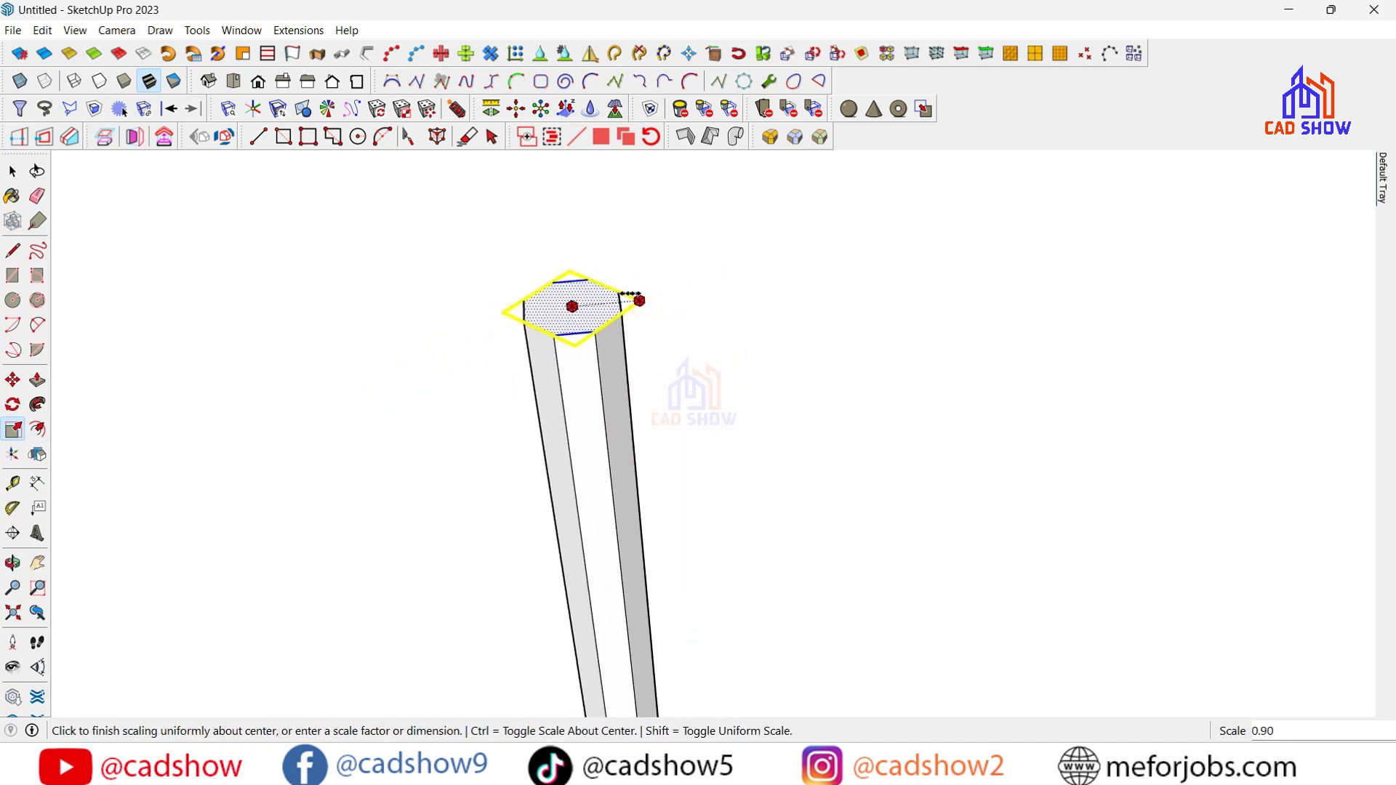
pyautogui.click(629, 298)
pyautogui.scroll(-3, 668, 274)
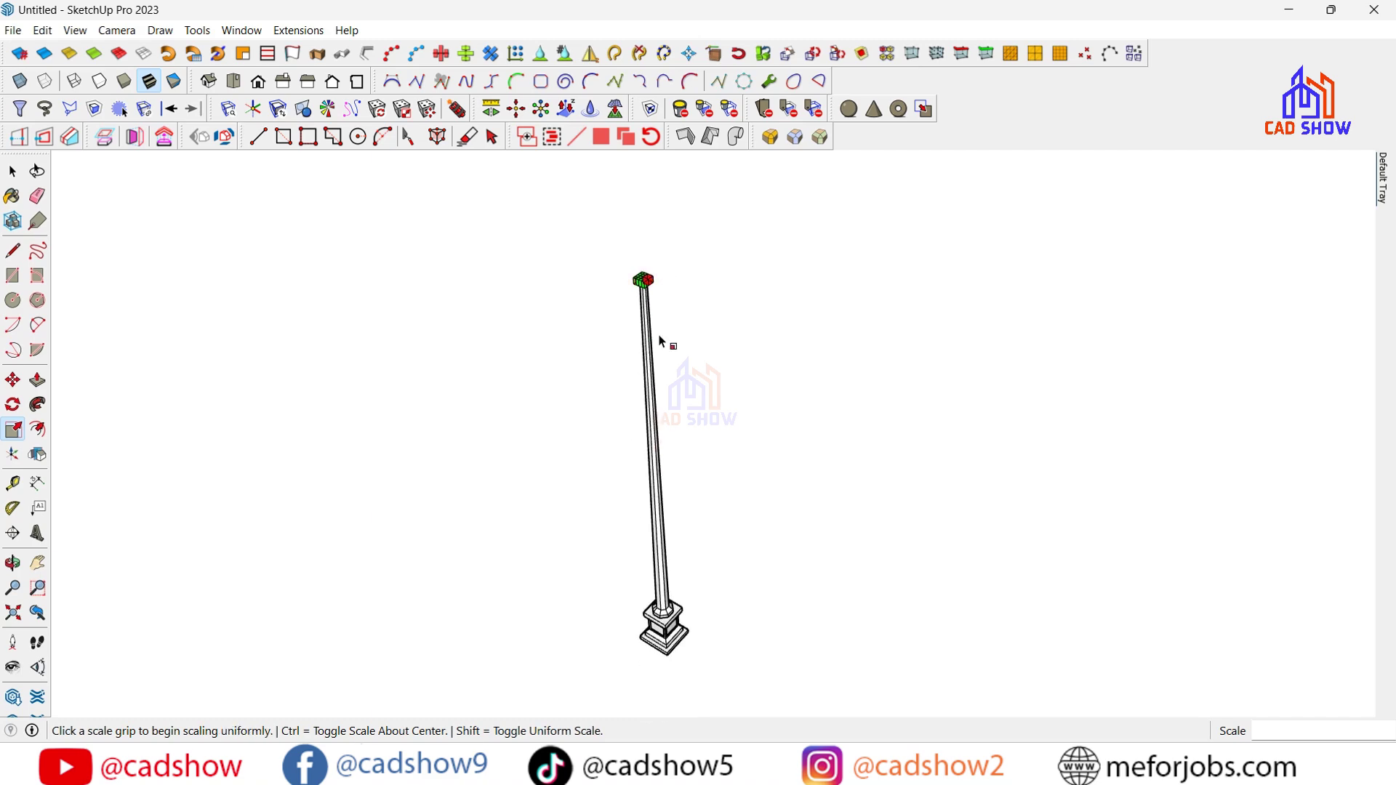
# Raise the column's top face a short distance as a new Push/Pull layer
pyautogui.press('o')
pyautogui.moveTo(582, 436)
pyautogui.mouseDown()
pyautogui.moveTo(530, 474)
pyautogui.moveTo(466, 474)
pyautogui.mouseUp()
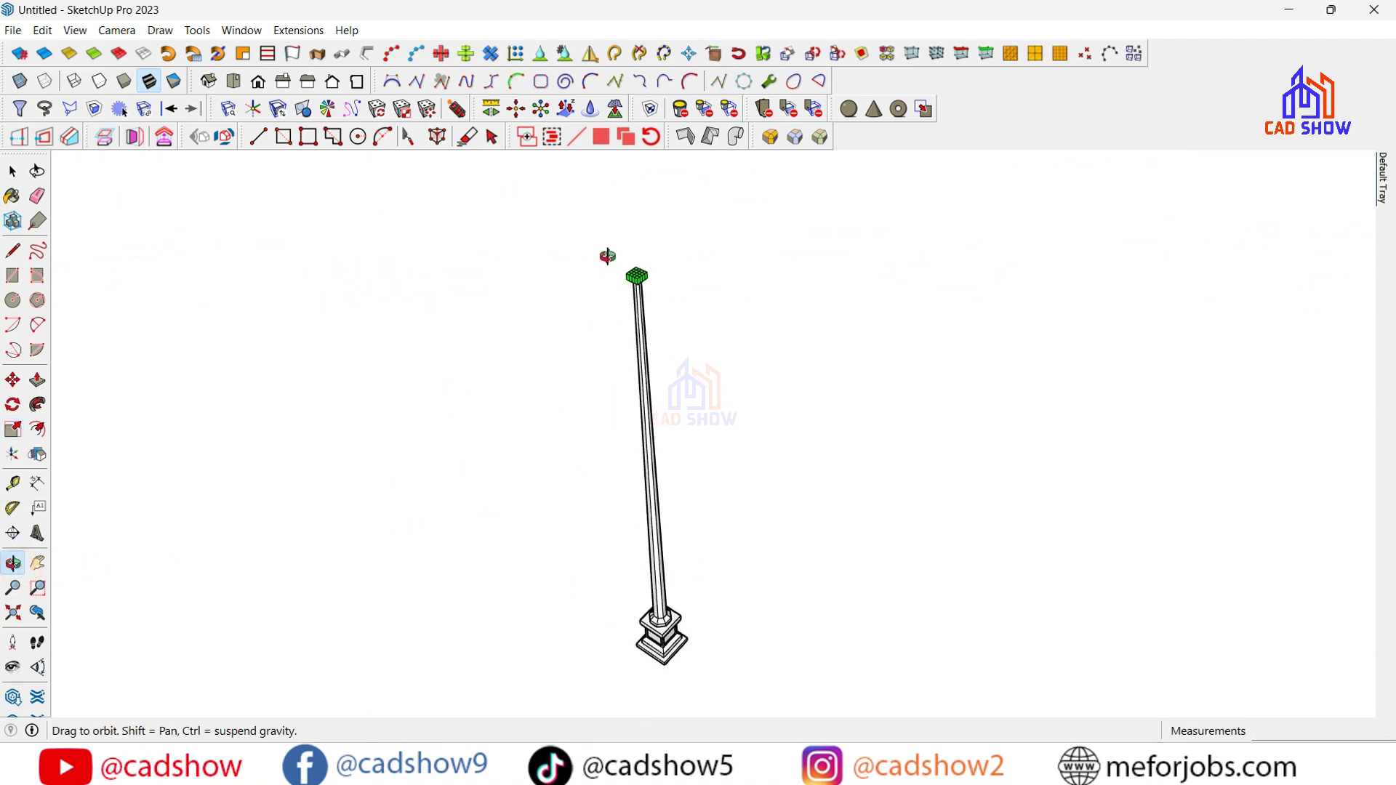
pyautogui.scroll(2, 610, 265)
pyautogui.scroll(2, 613, 273)
pyautogui.scroll(2, 615, 276)
pyautogui.click(11, 169)
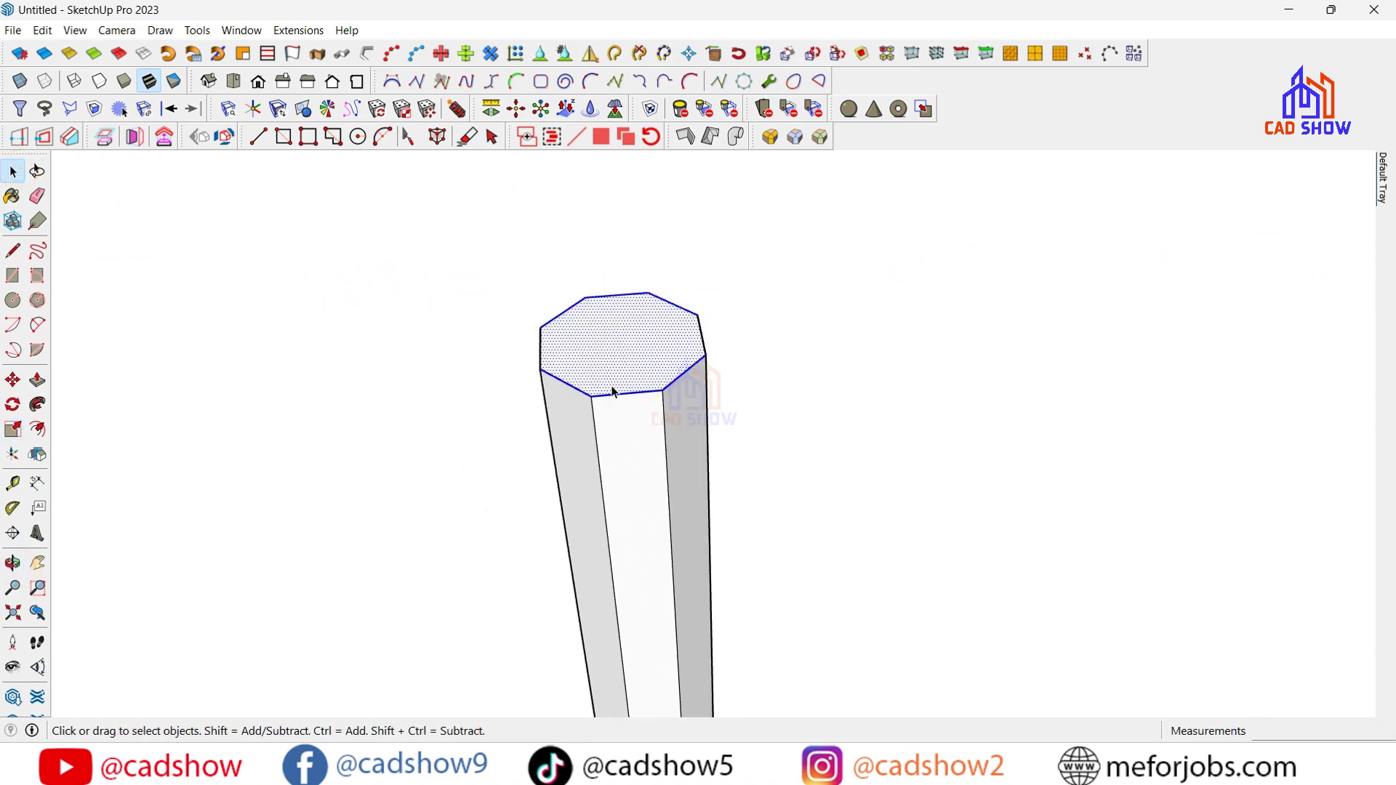
pyautogui.click(37, 379)
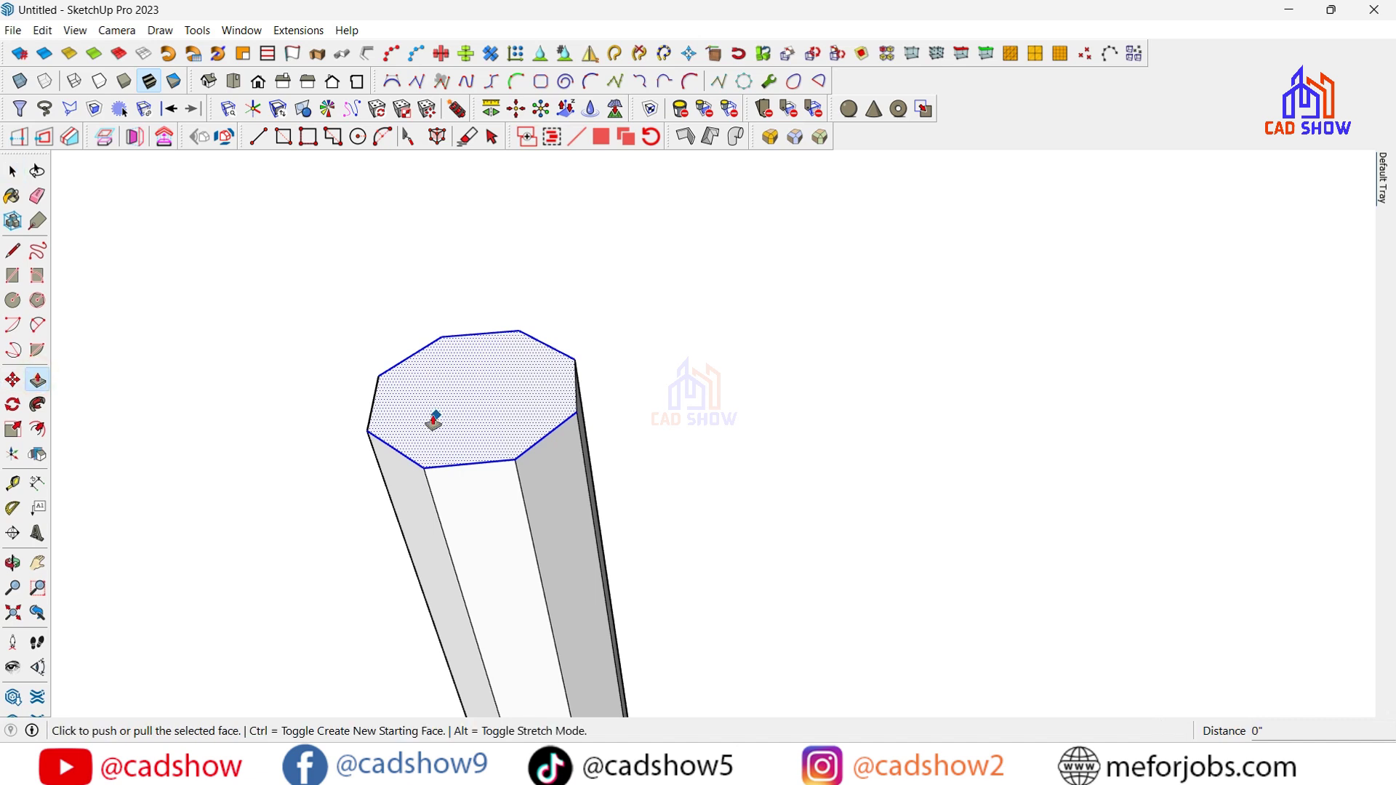
pyautogui.click(439, 403)
pyautogui.press('ctrl')
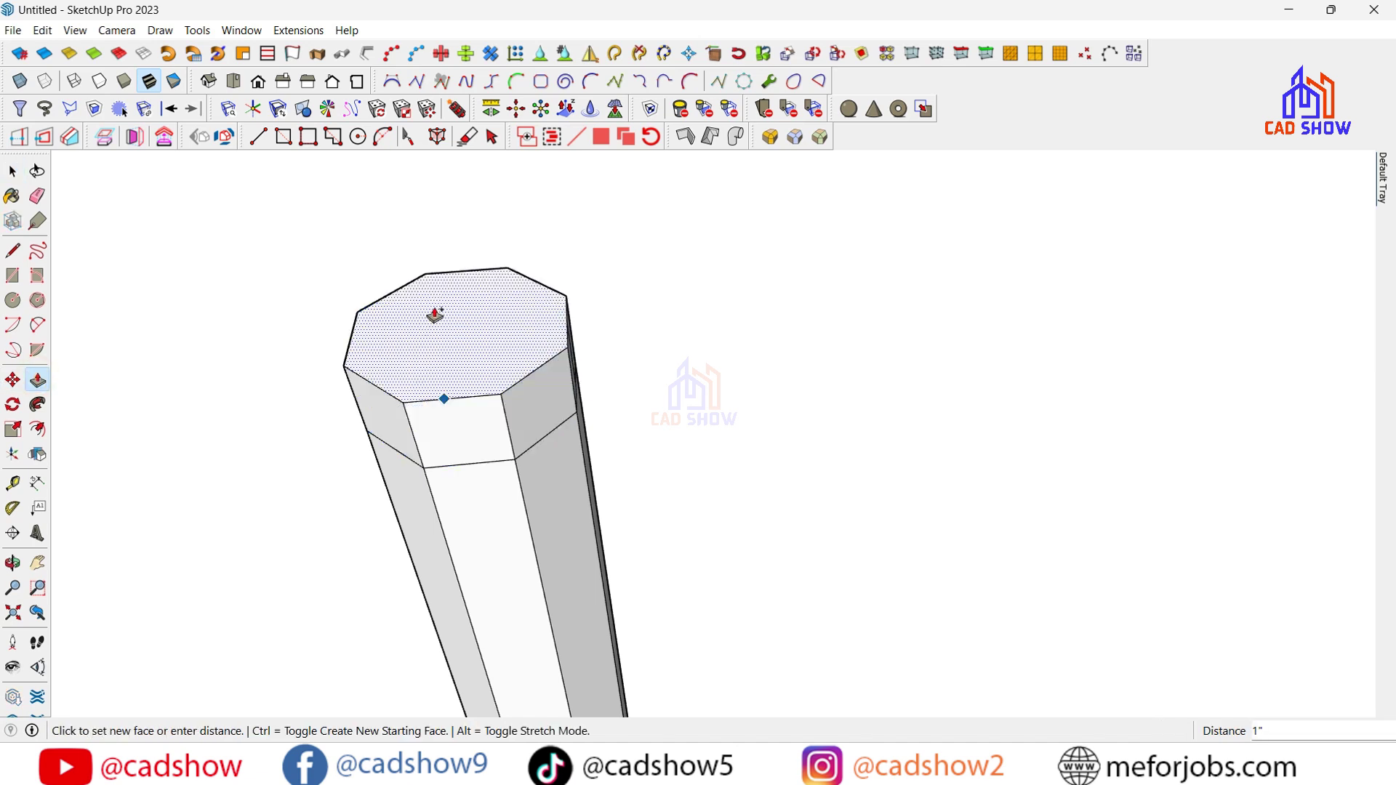
pyautogui.click(431, 313)
pyautogui.click(475, 347)
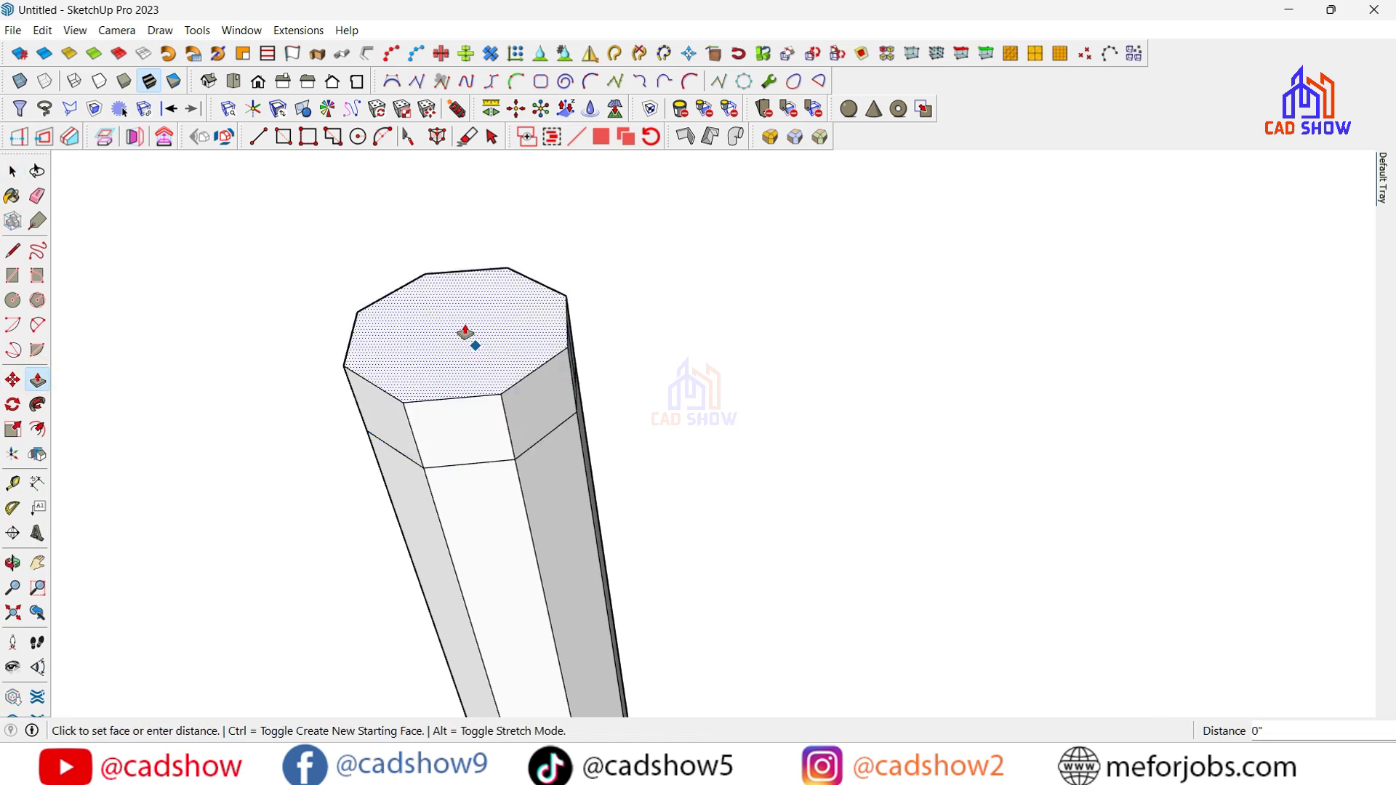
pyautogui.press('Escape')
# Scale the top face to 0.82 about its centre and extrude it upward
pyautogui.press('space')
pyautogui.click(477, 330)
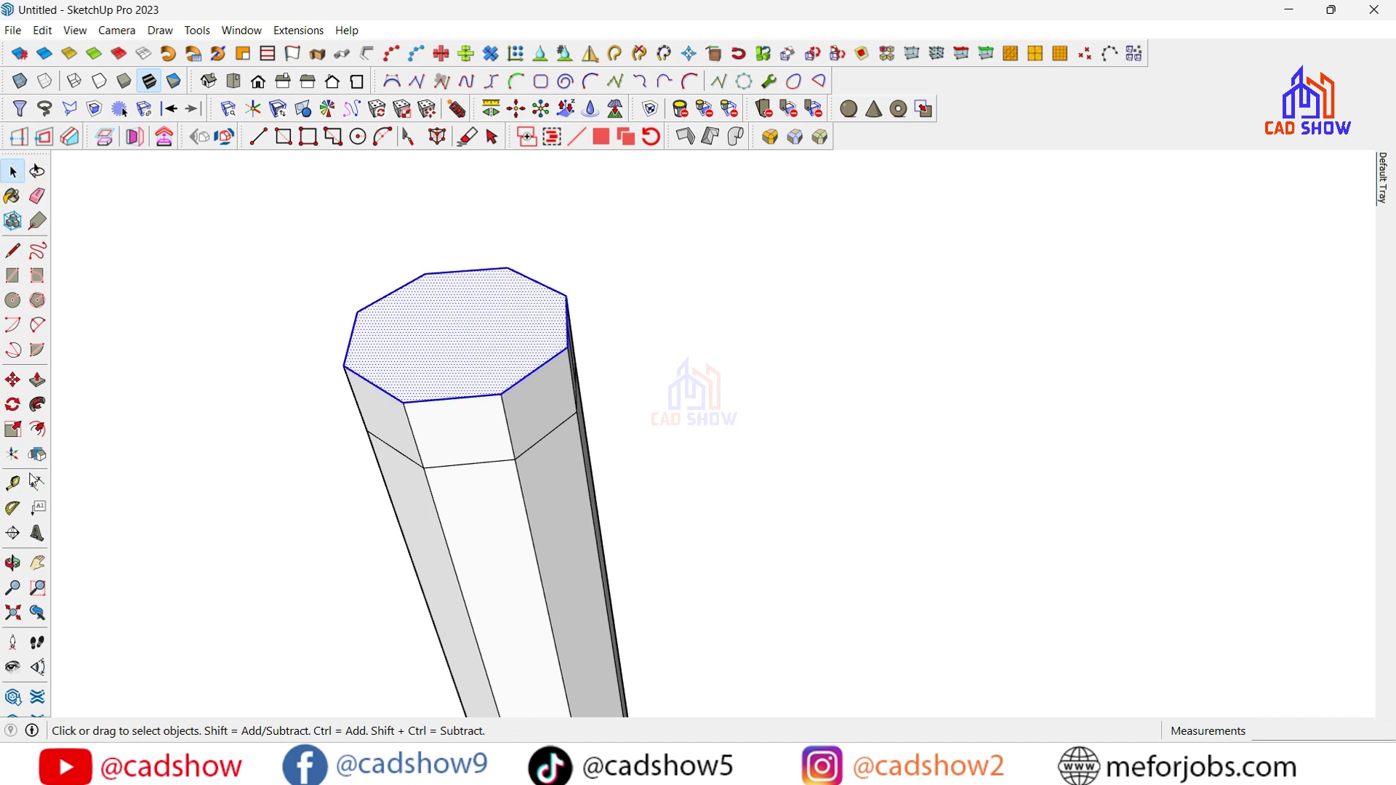
pyautogui.press('s')
pyautogui.click(611, 316)
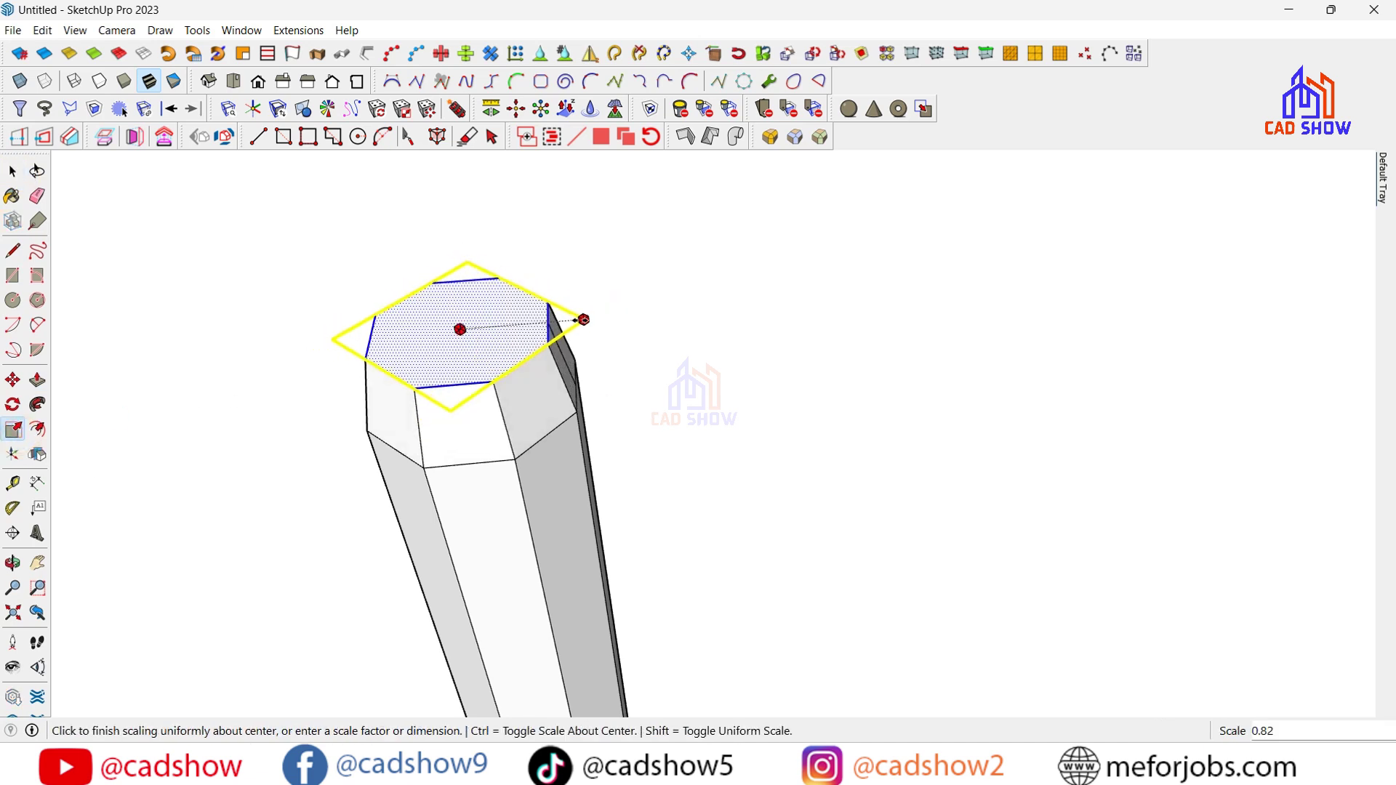
pyautogui.click(584, 320)
pyautogui.press('p')
pyautogui.click(474, 357)
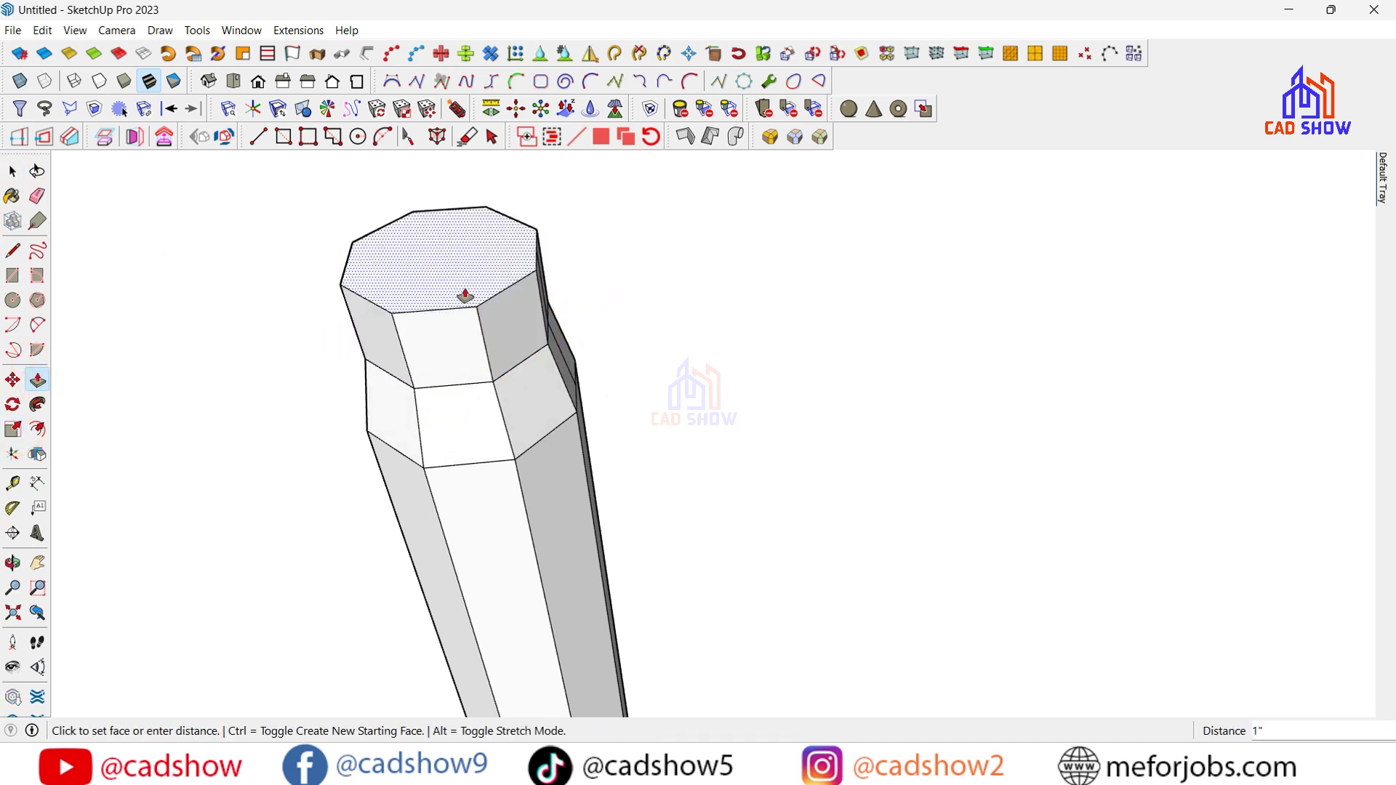
pyautogui.click(465, 296)
# Scale the pole's top face down to 0.31
pyautogui.press('space')
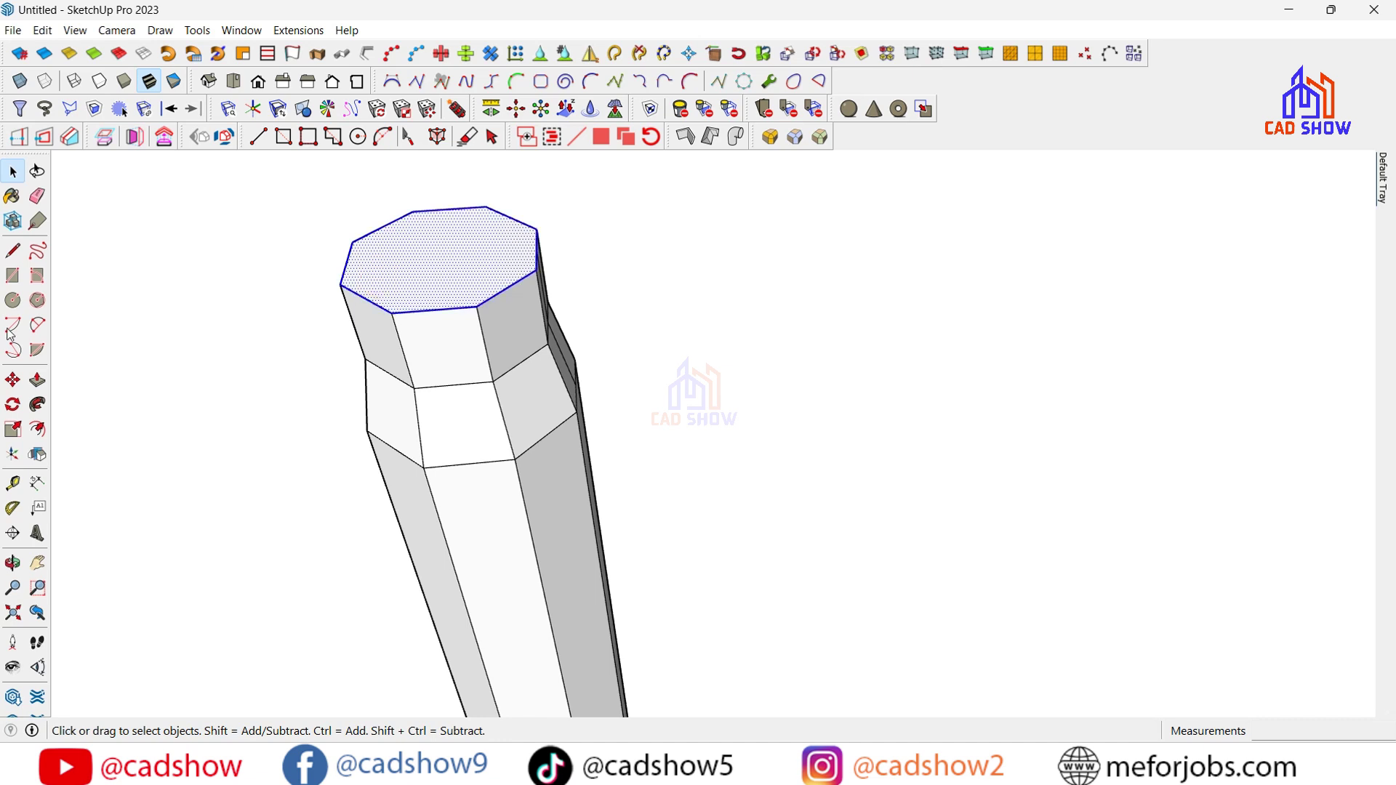
pyautogui.click(12, 429)
pyautogui.click(574, 247)
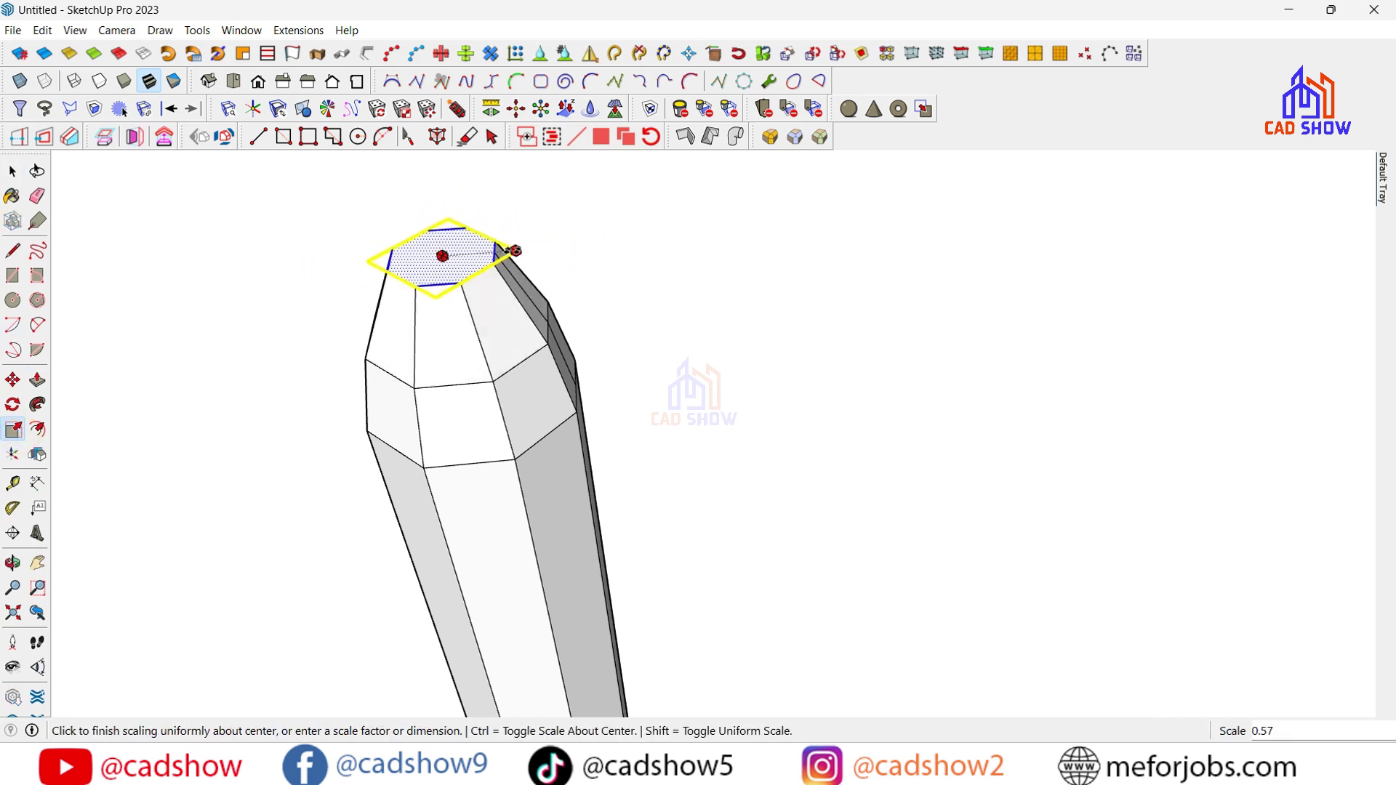
pyautogui.click(485, 253)
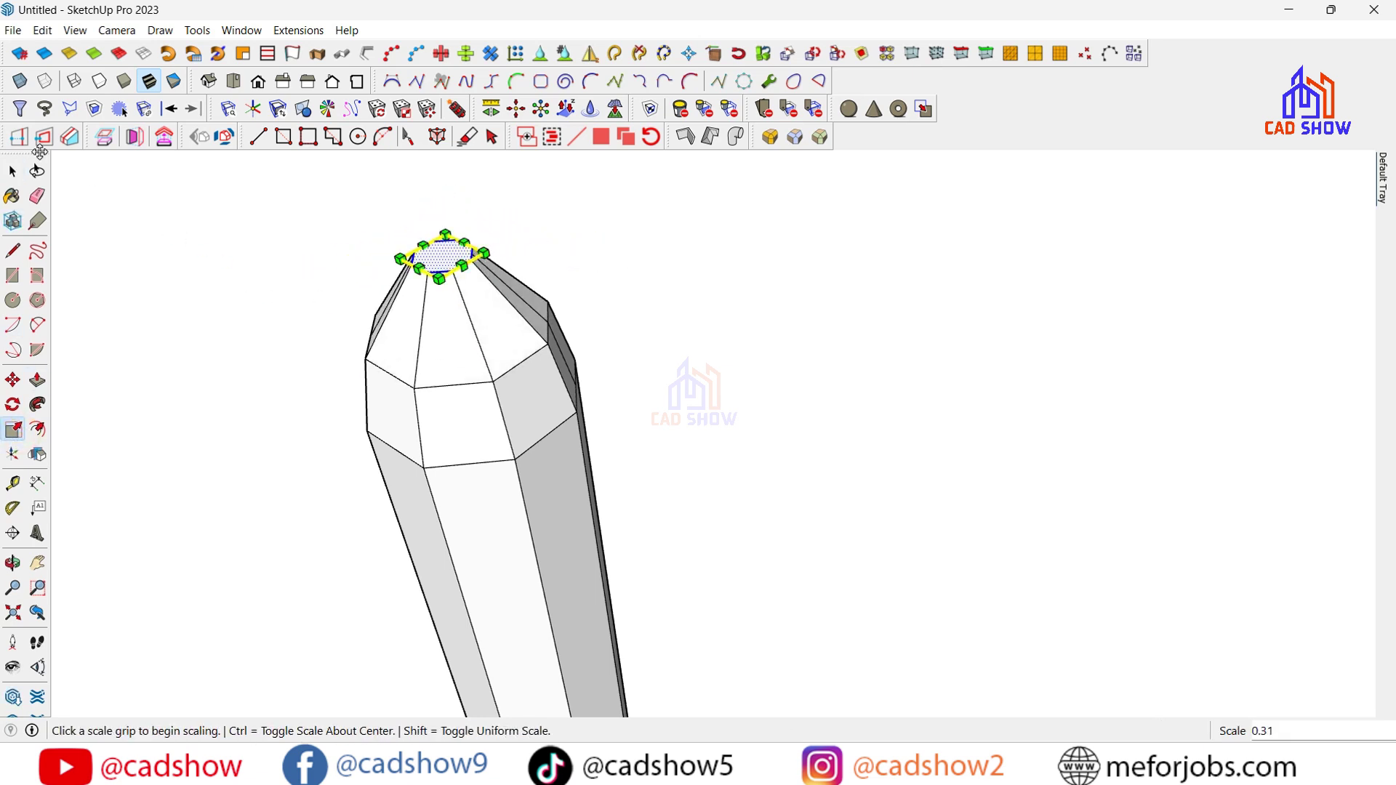
# Soften the tapered top's edges at 65.5 degrees for a smooth rounded cap
pyautogui.click(12, 171)
pyautogui.moveTo(342, 197); pyautogui.dragTo(635, 502)
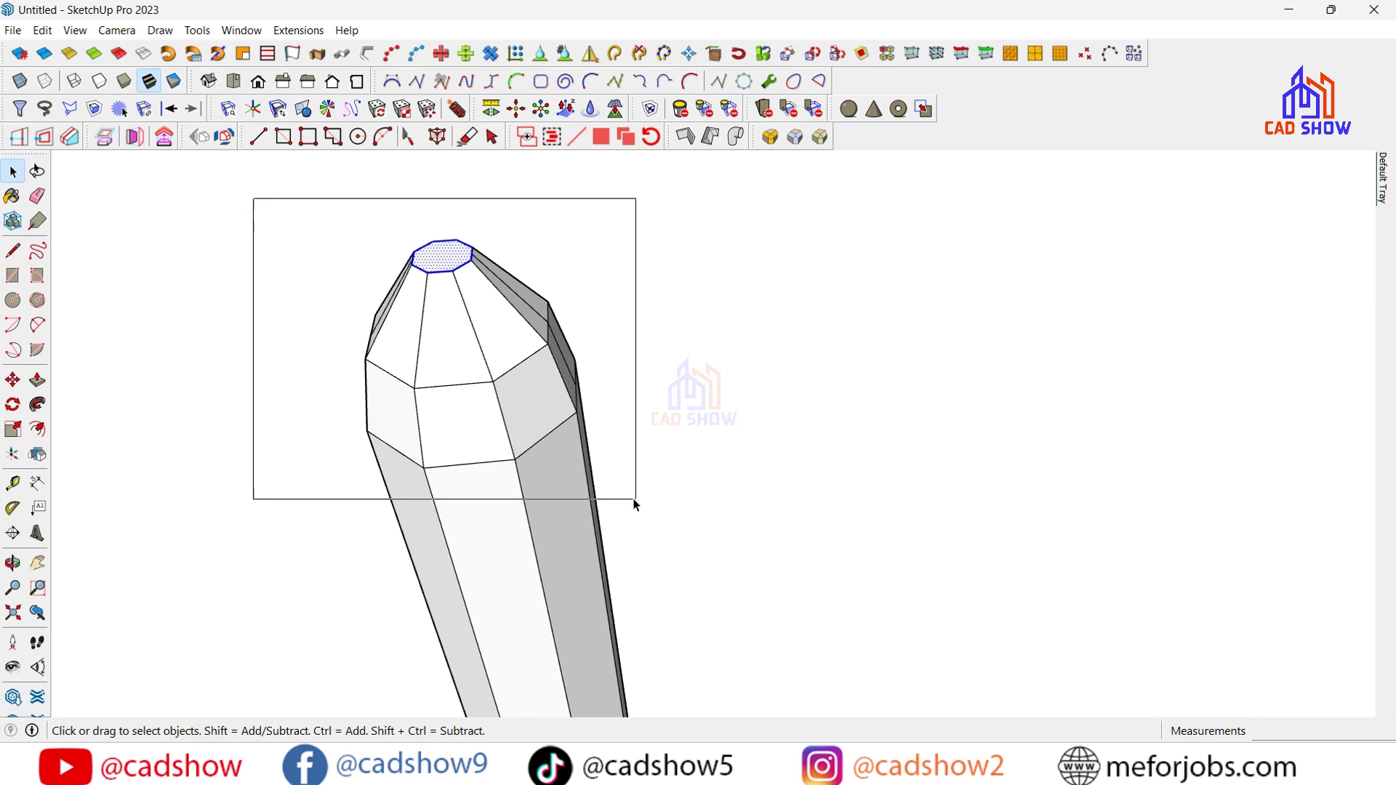
pyautogui.rightClick(499, 365)
pyautogui.click(576, 590)
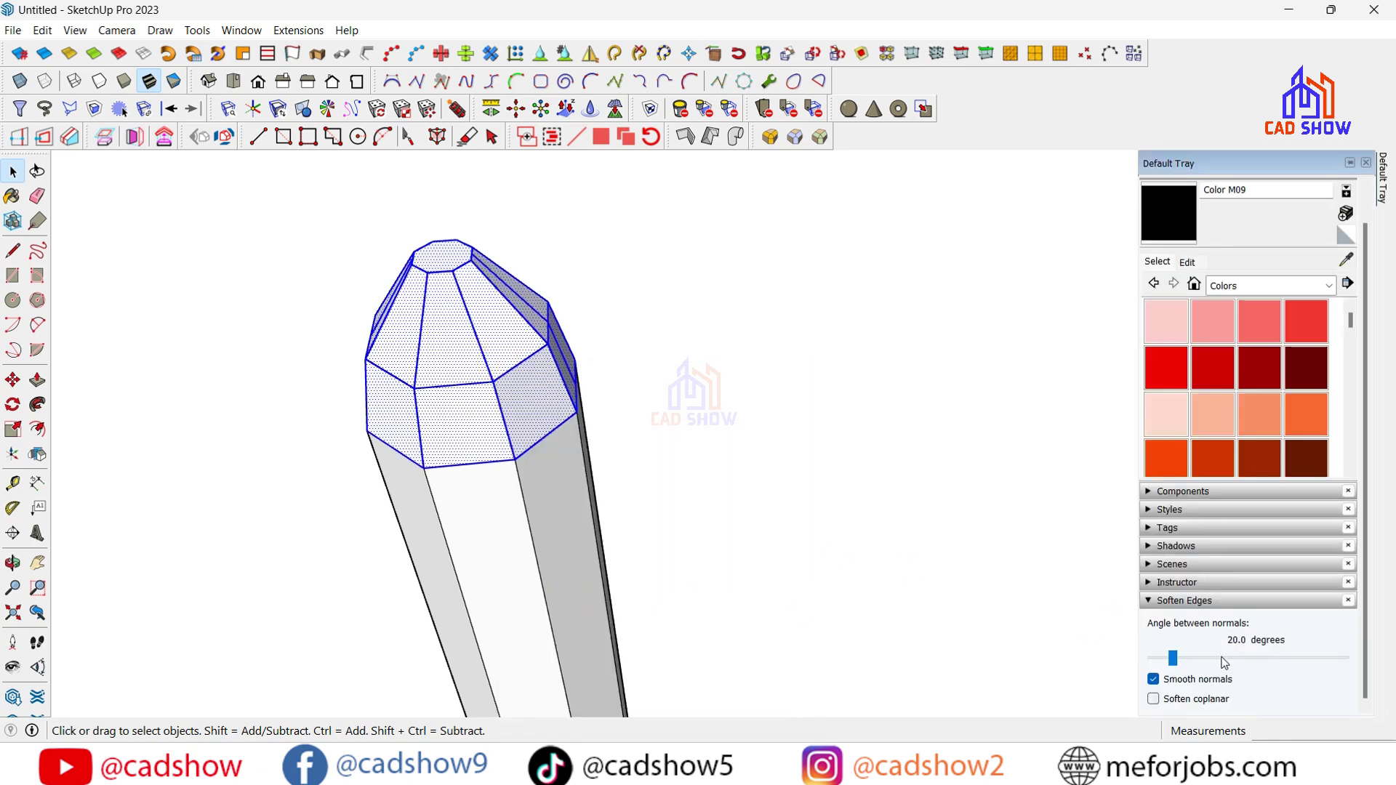
pyautogui.moveTo(1224, 662); pyautogui.dragTo(1222, 659)
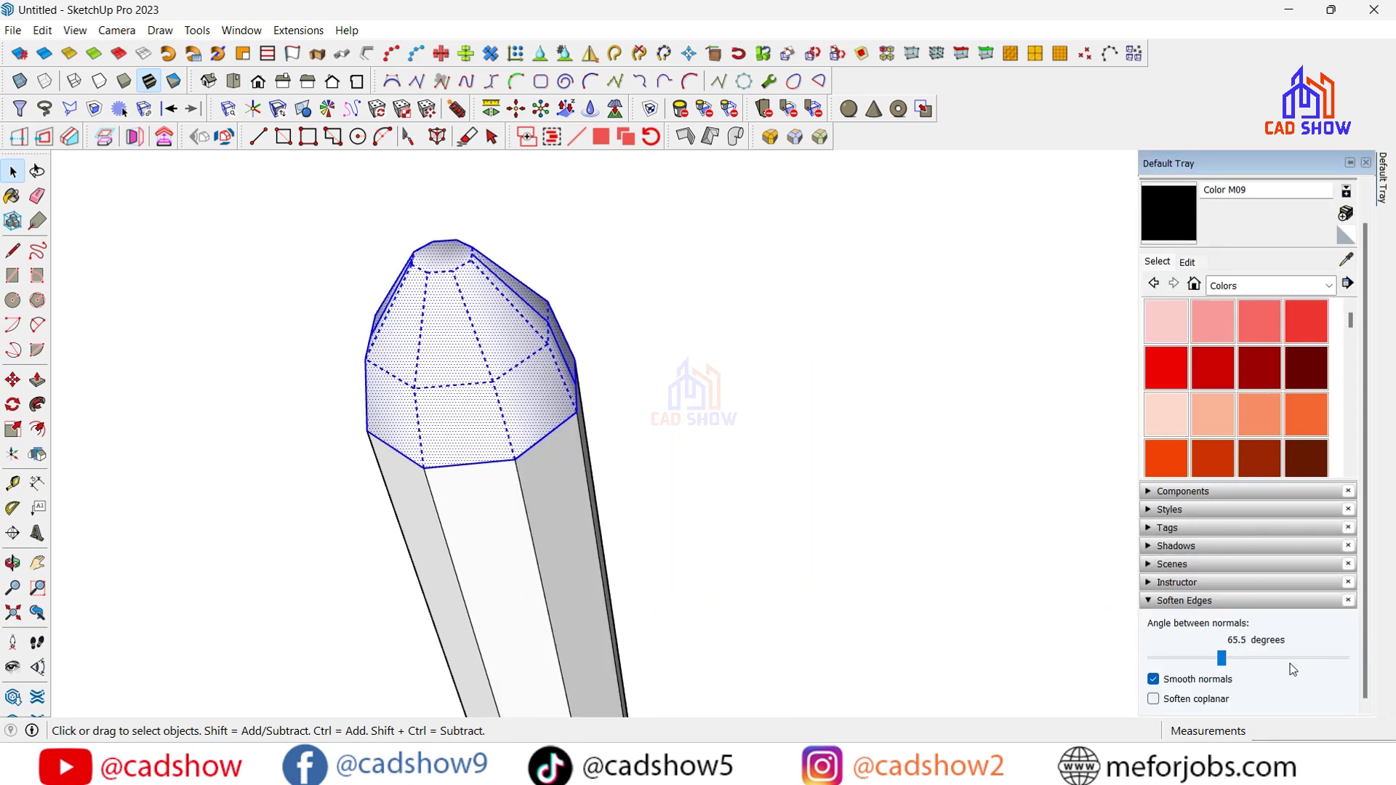
pyautogui.click(741, 515)
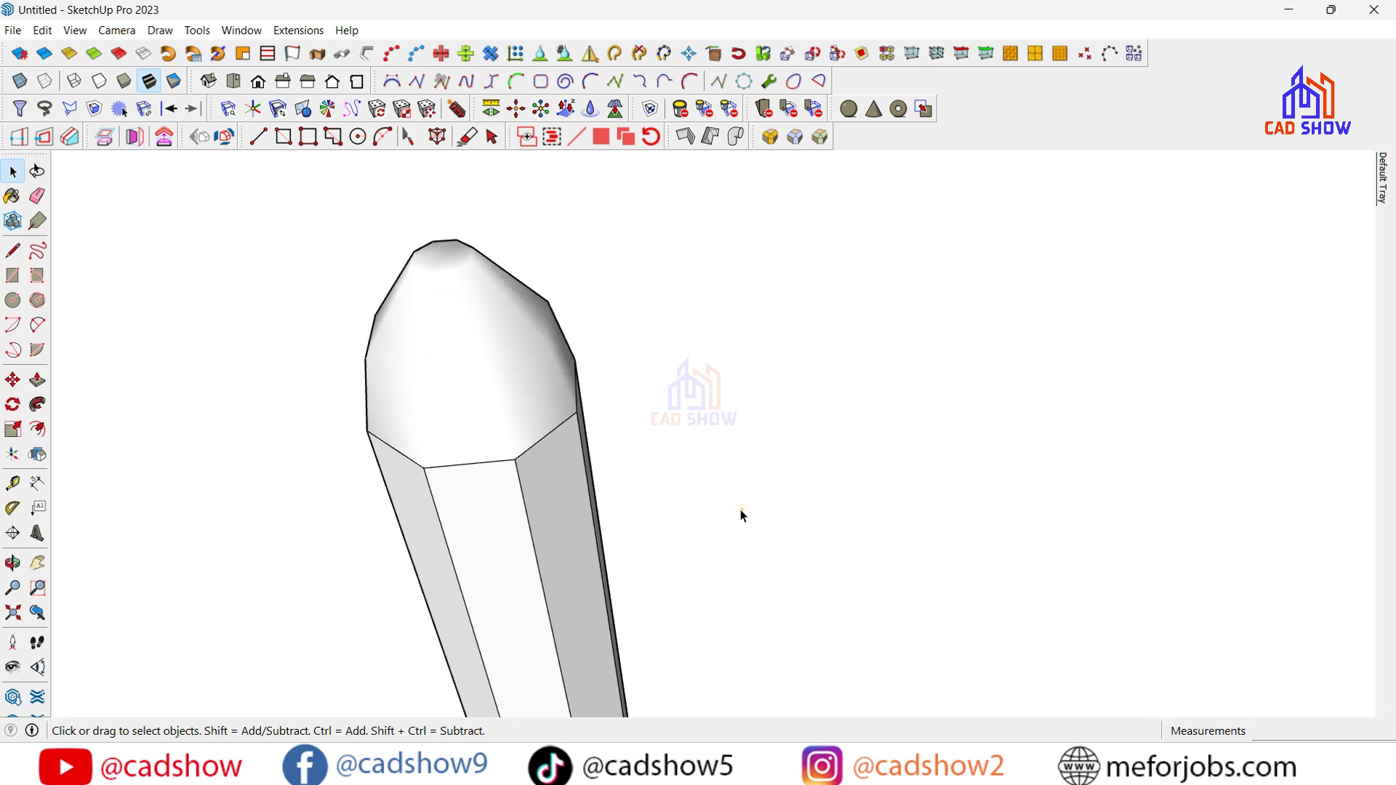
pyautogui.click(13, 563)
pyautogui.moveTo(225, 492)
pyautogui.mouseDown()
pyautogui.moveTo(652, 230)
pyautogui.moveTo(626, 253)
pyautogui.moveTo(368, 284)
pyautogui.mouseUp()
pyautogui.click(12, 173)
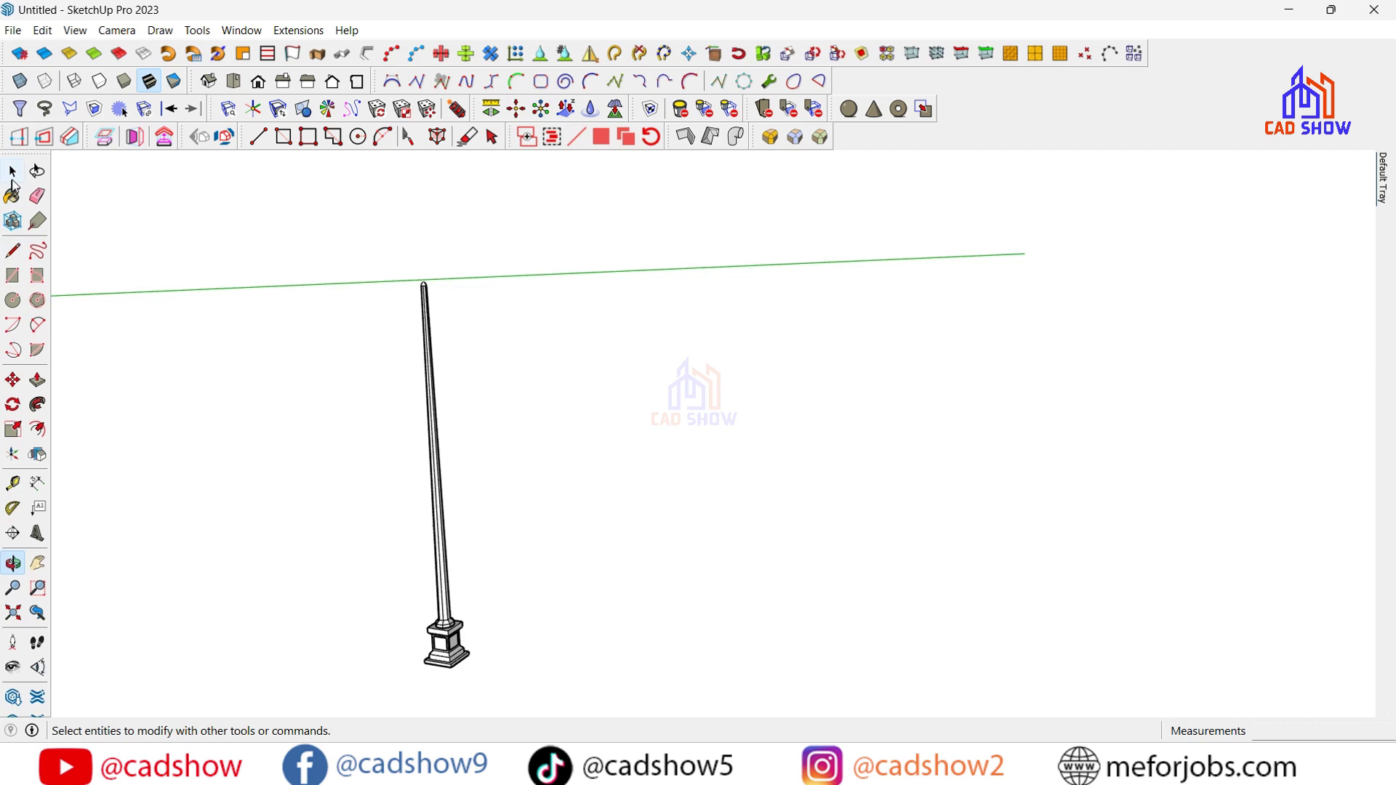
# Draw a horizontal guide line off the pole's side and a short vertical line up
pyautogui.rightClick(443, 516)
pyautogui.click(327, 524)
pyautogui.scroll(3, 424, 327)
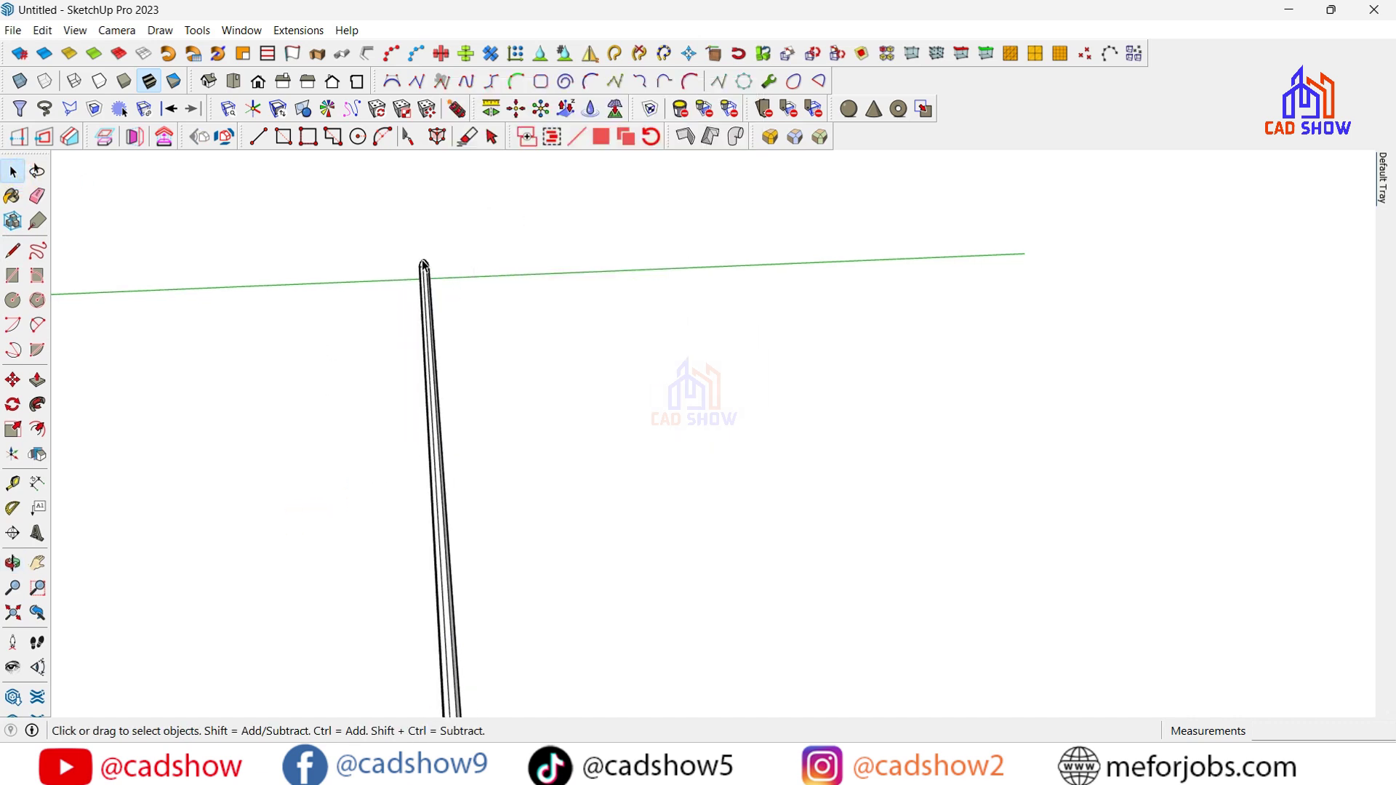
pyautogui.click(14, 251)
pyautogui.click(425, 361)
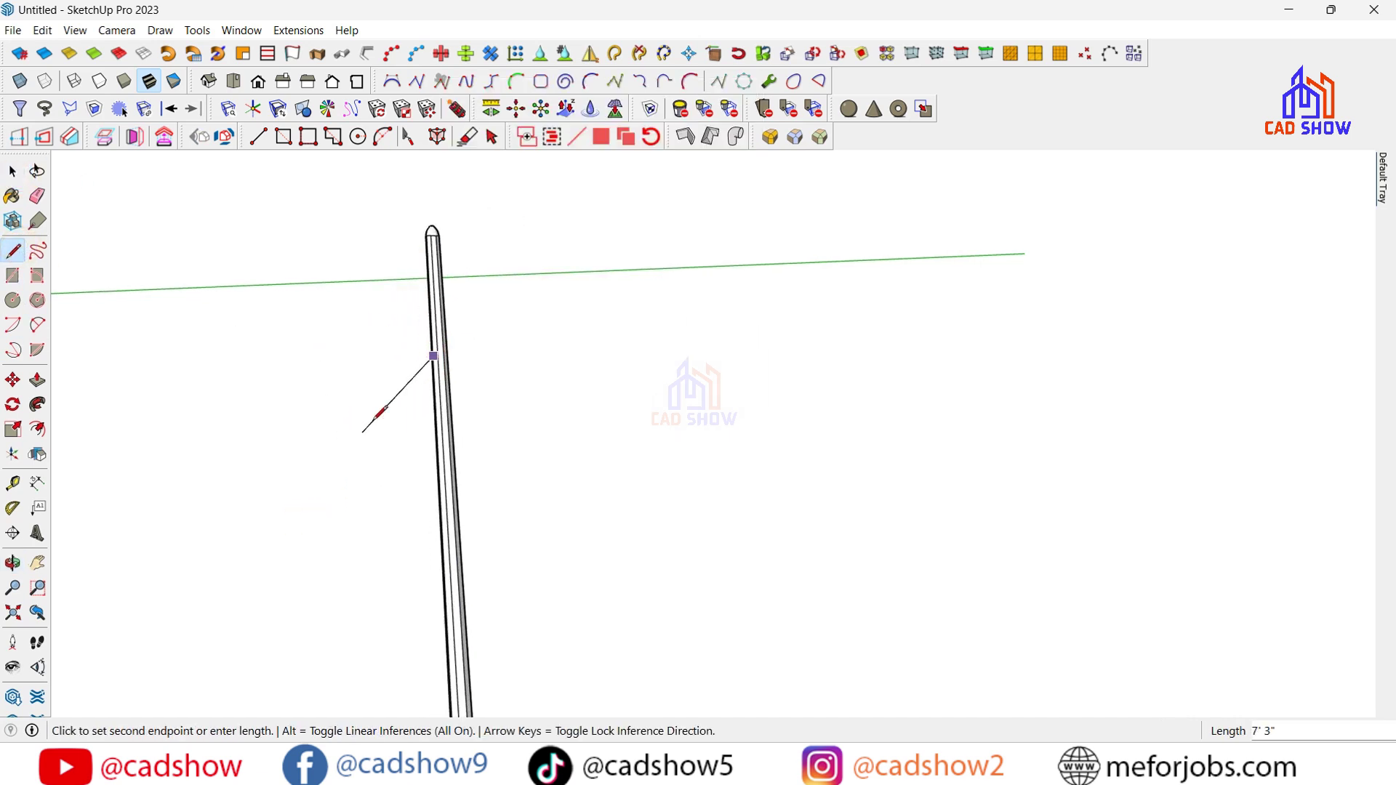
pyautogui.scroll(-2, 785, 312)
pyautogui.scroll(-3, 623, 363)
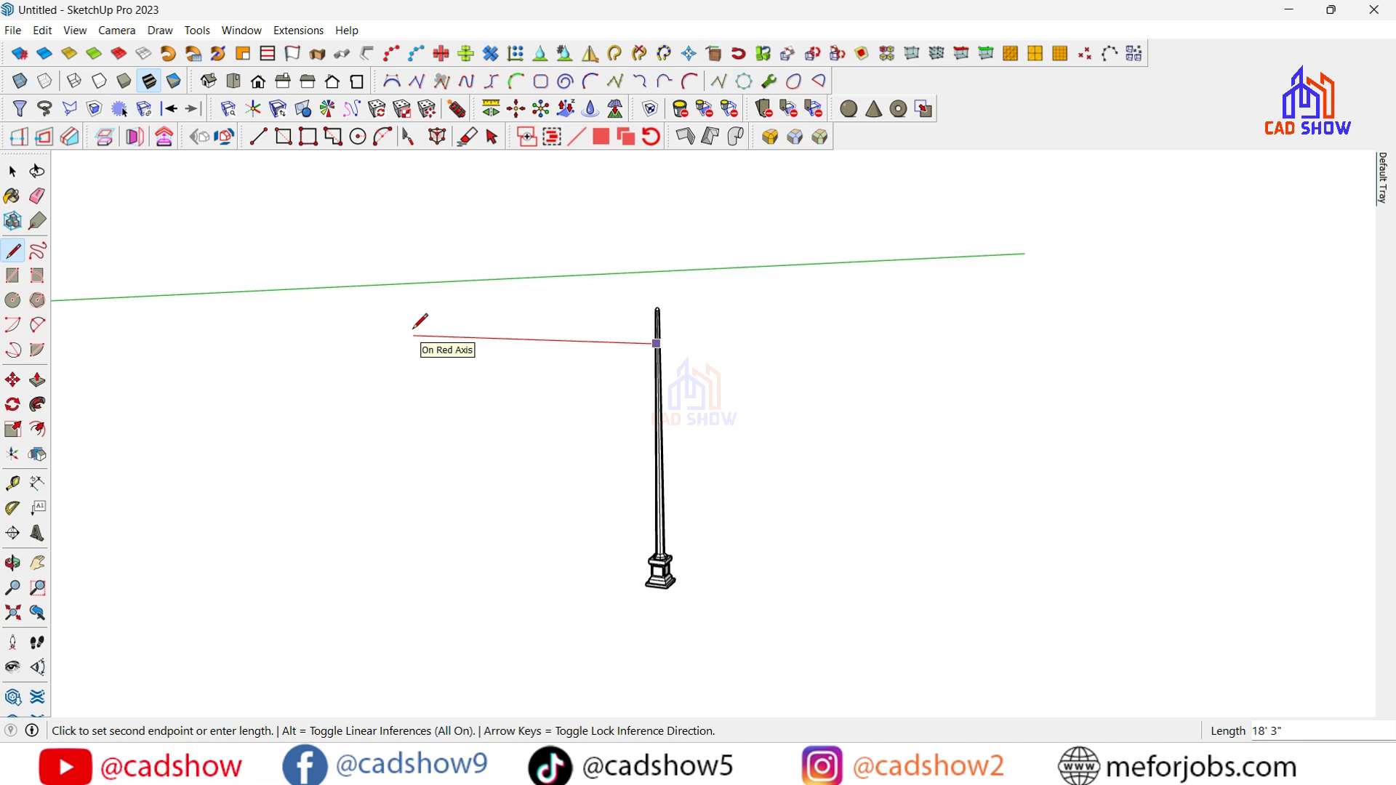
pyautogui.click(561, 336)
pyautogui.scroll(2, 568, 320)
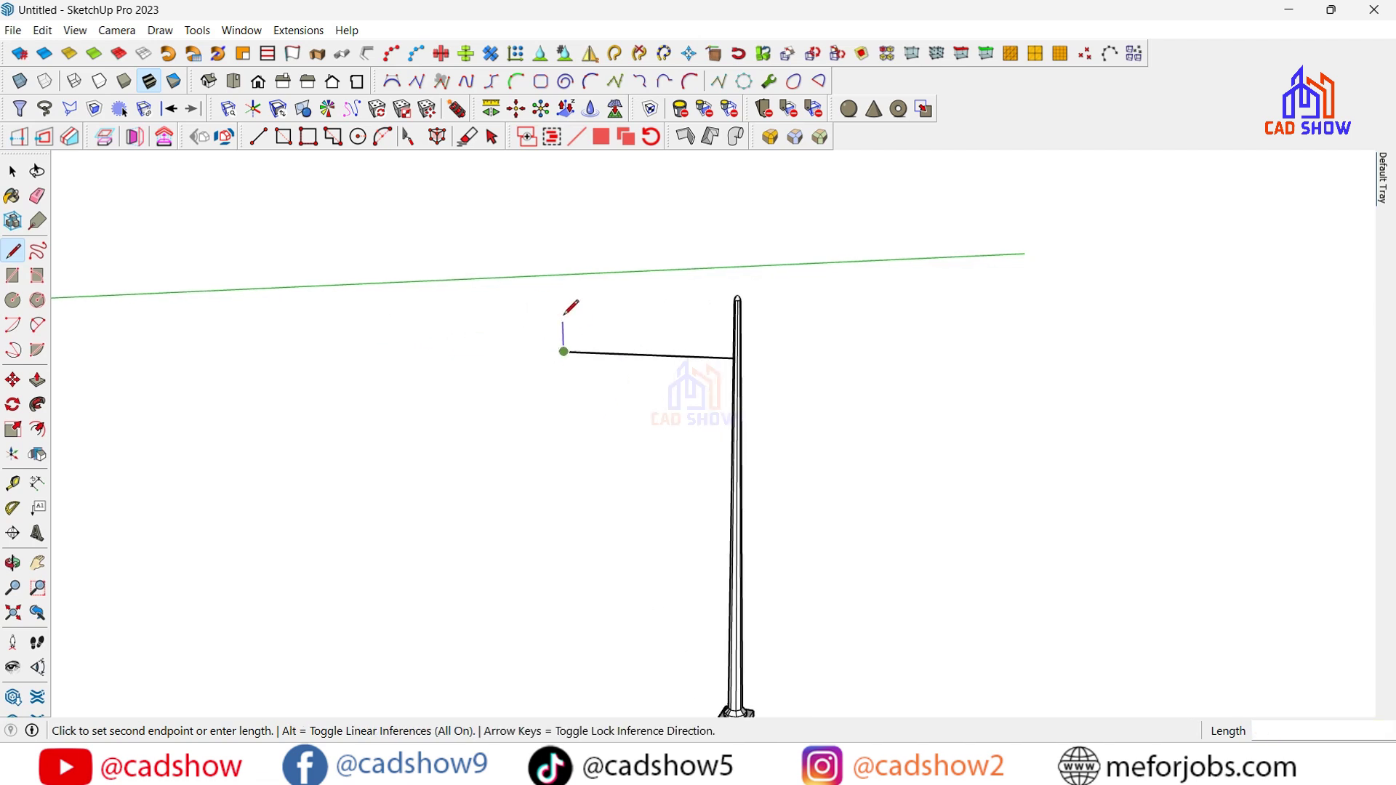
pyautogui.scroll(1, 564, 315)
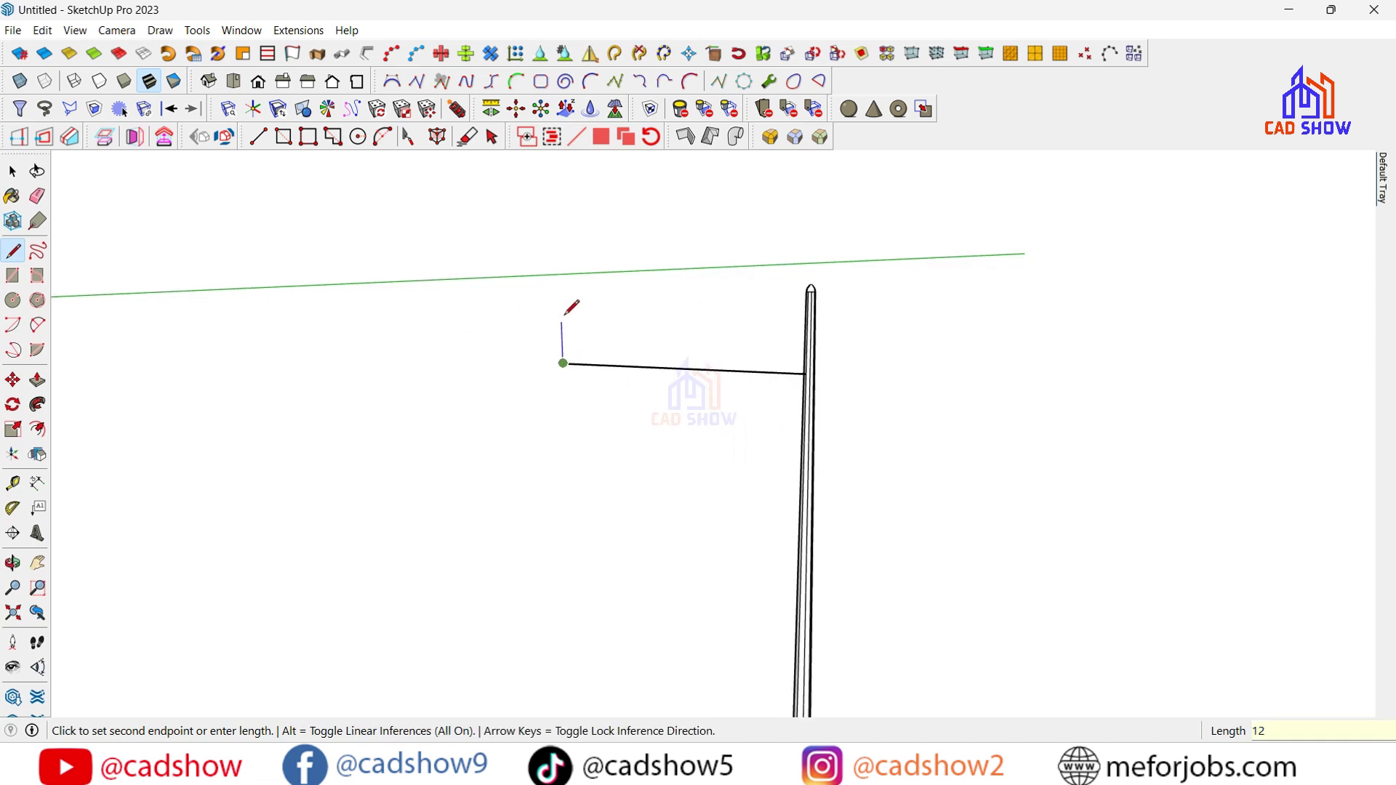
pyautogui.click(571, 307)
pyautogui.scroll(2, 571, 307)
pyautogui.press('space')
# Draw a 2-Point Arc from the vertical line's top to the pole, bulging upward
pyautogui.click(37, 325)
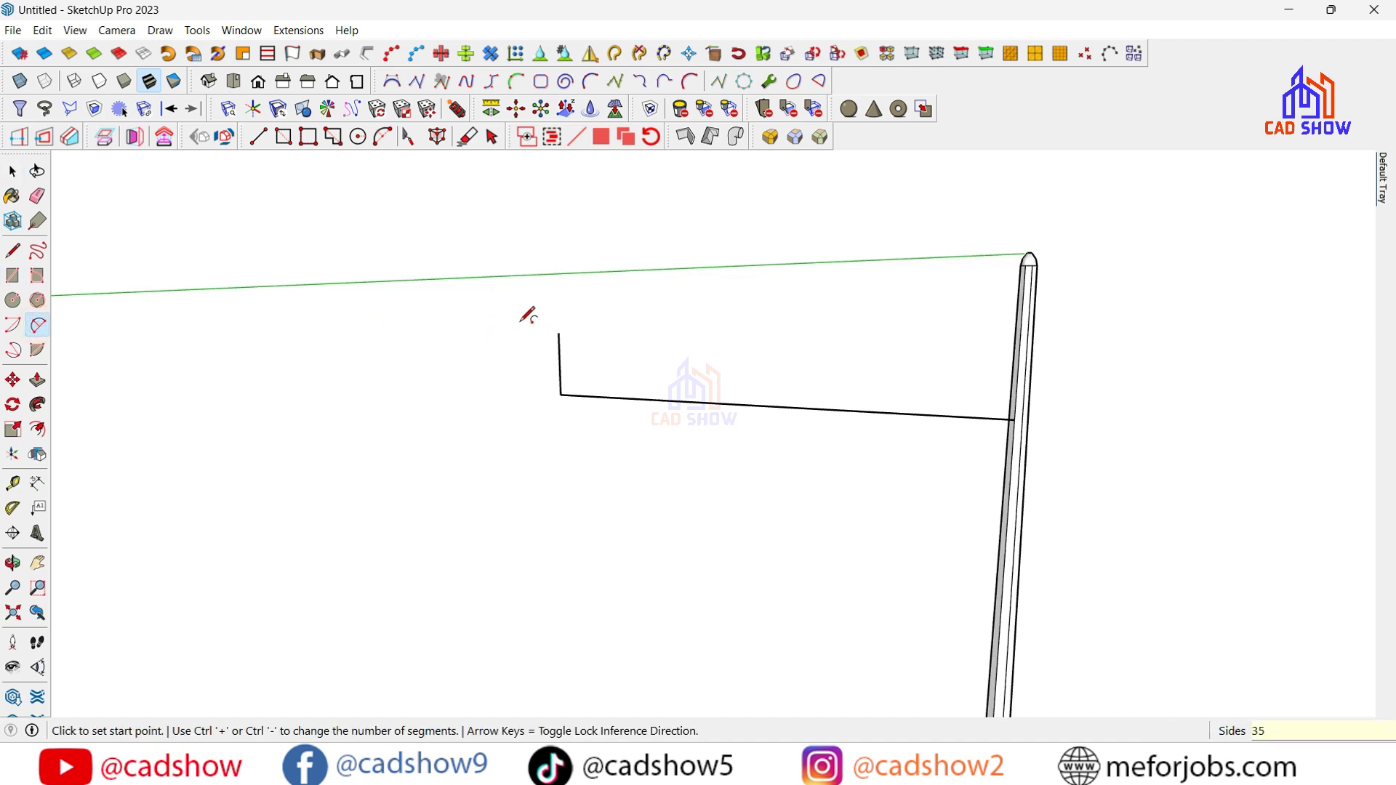
pyautogui.click(558, 333)
pyautogui.click(1015, 416)
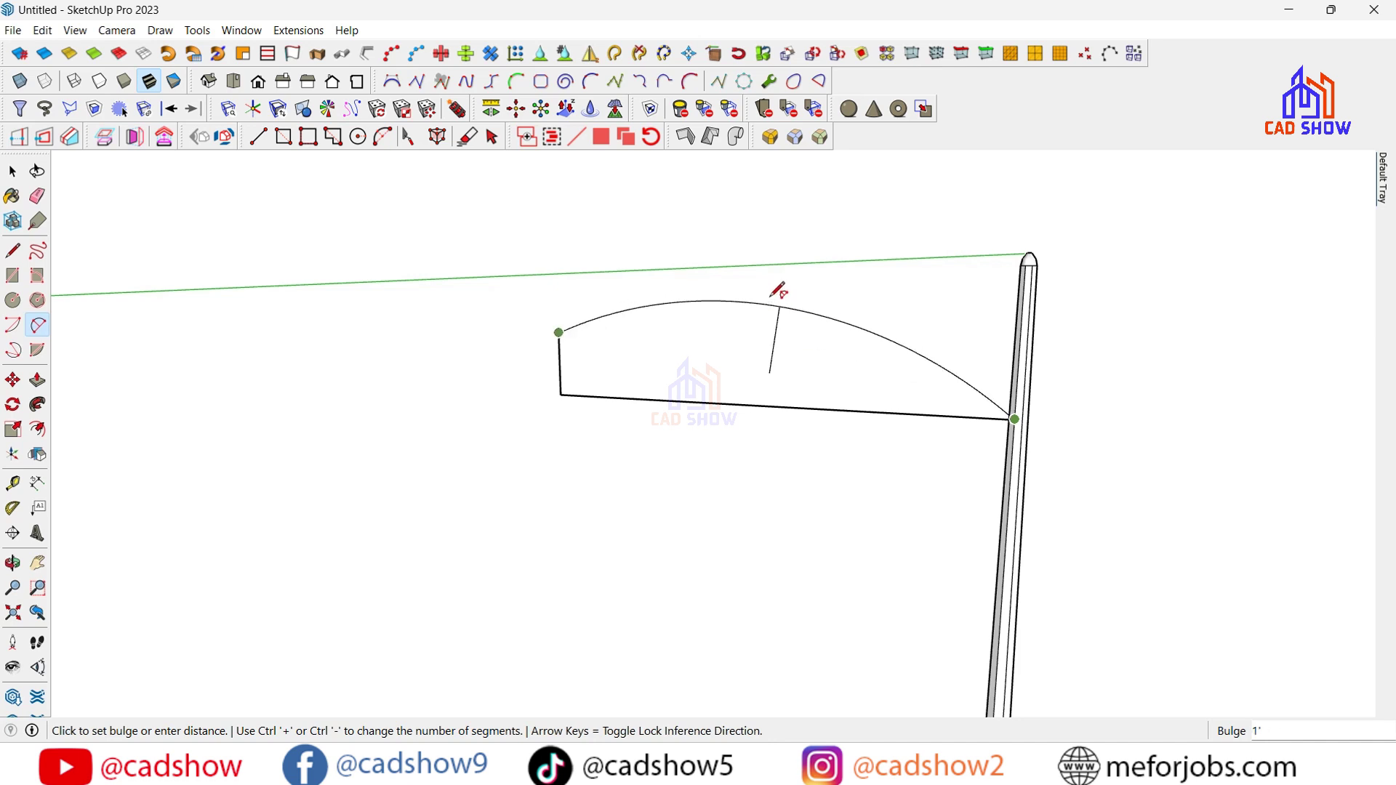
pyautogui.click(778, 297)
pyautogui.scroll(-2, 516, 442)
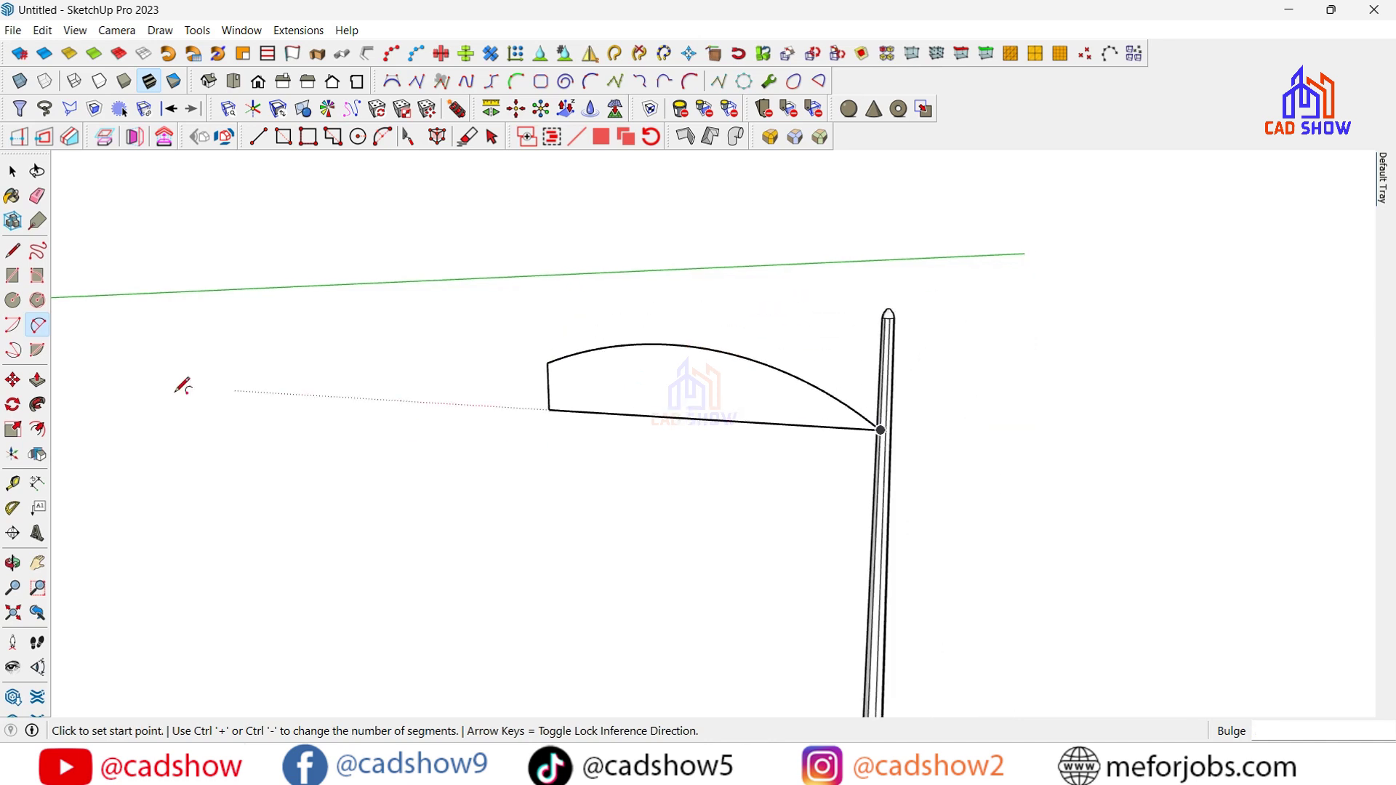
pyautogui.click(37, 196)
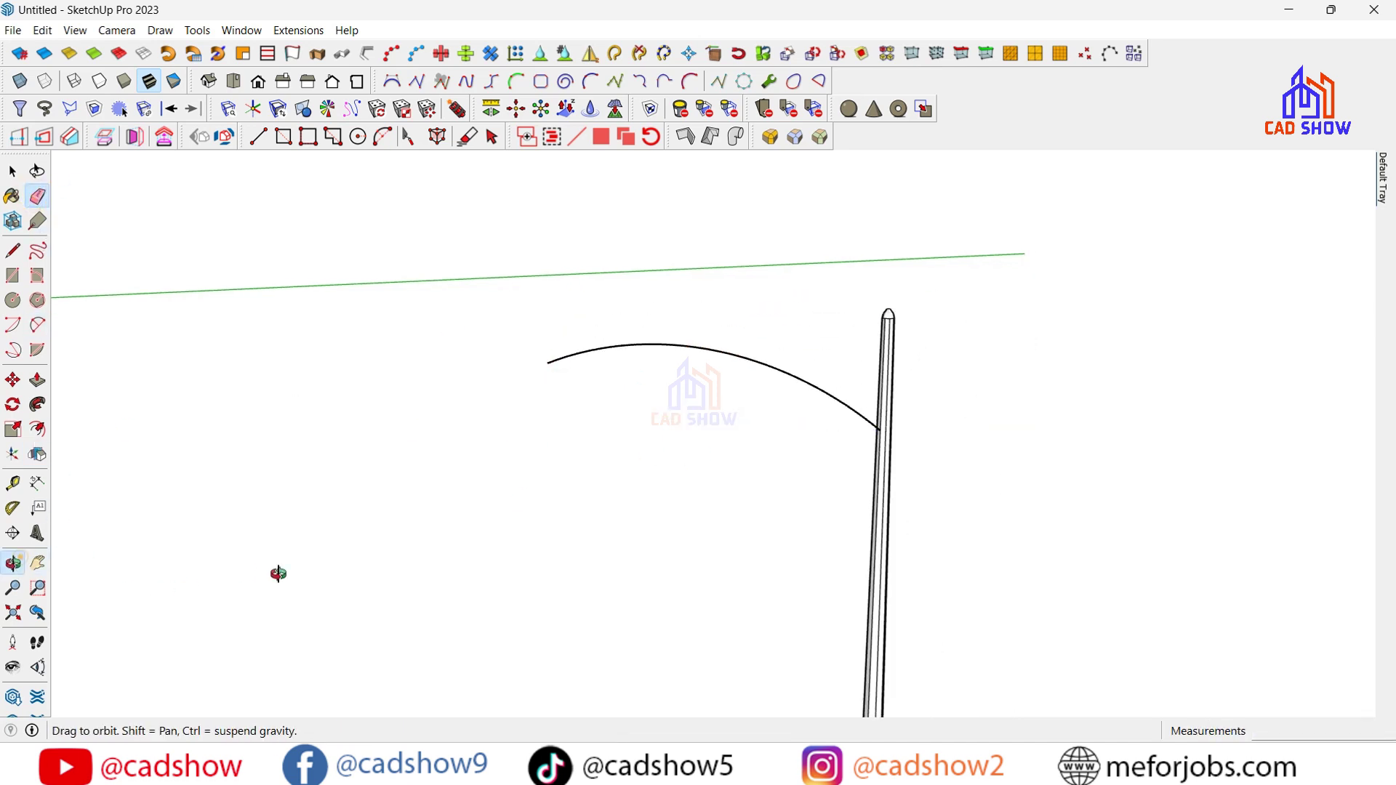
# Move the arc about 1" along the pole so it reaches the pole's edge
pyautogui.moveTo(277, 576)
pyautogui.mouseDown(button='middle')
pyautogui.moveTo(299, 651)
pyautogui.moveTo(916, 464)
pyautogui.moveTo(594, 437)
pyautogui.moveTo(611, 290)
pyautogui.moveTo(632, 290)
pyautogui.moveTo(626, 463)
pyautogui.moveTo(303, 577)
pyautogui.moveTo(951, 580)
pyautogui.moveTo(778, 304)
pyautogui.moveTo(530, 595)
pyautogui.moveTo(407, 654)
pyautogui.mouseUp(button='middle')
pyautogui.click(13, 171)
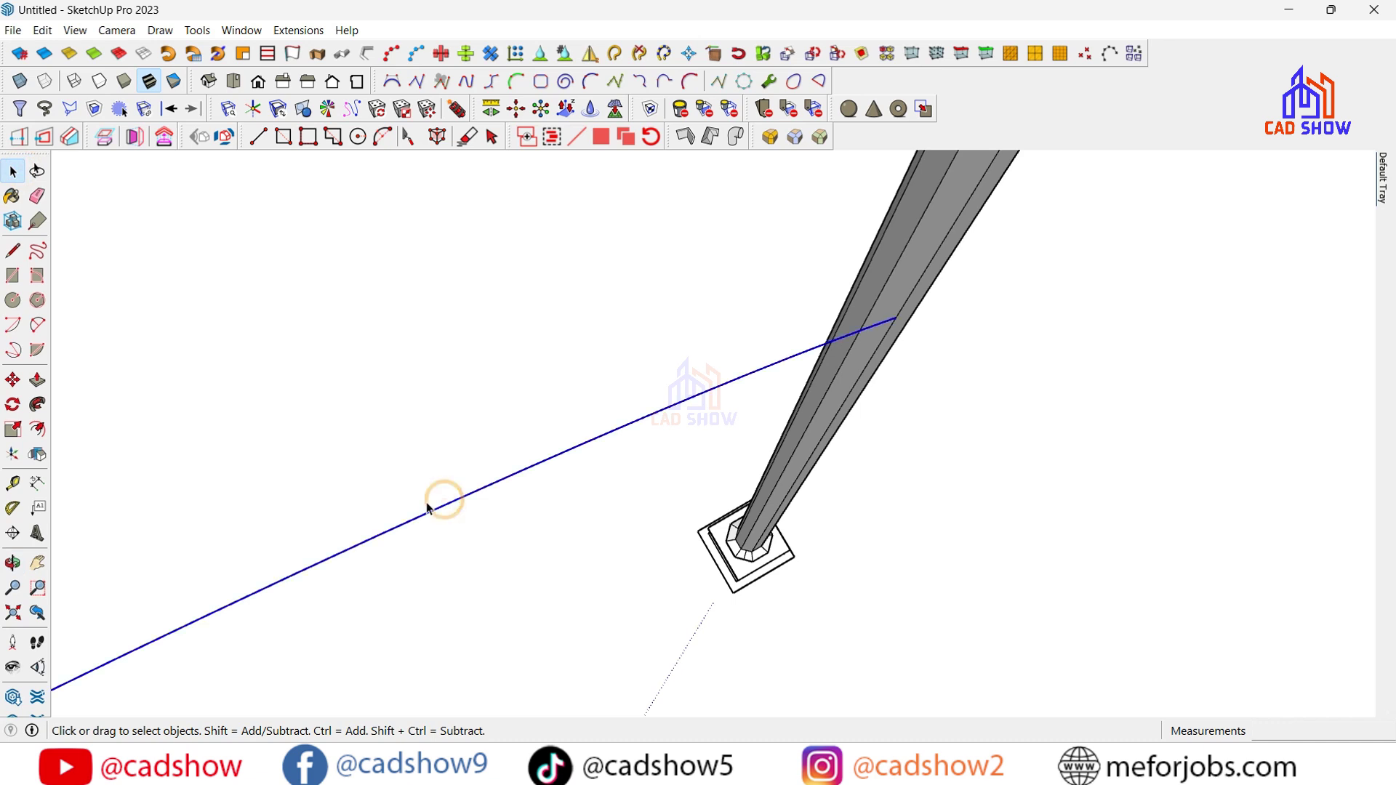
pyautogui.press('m')
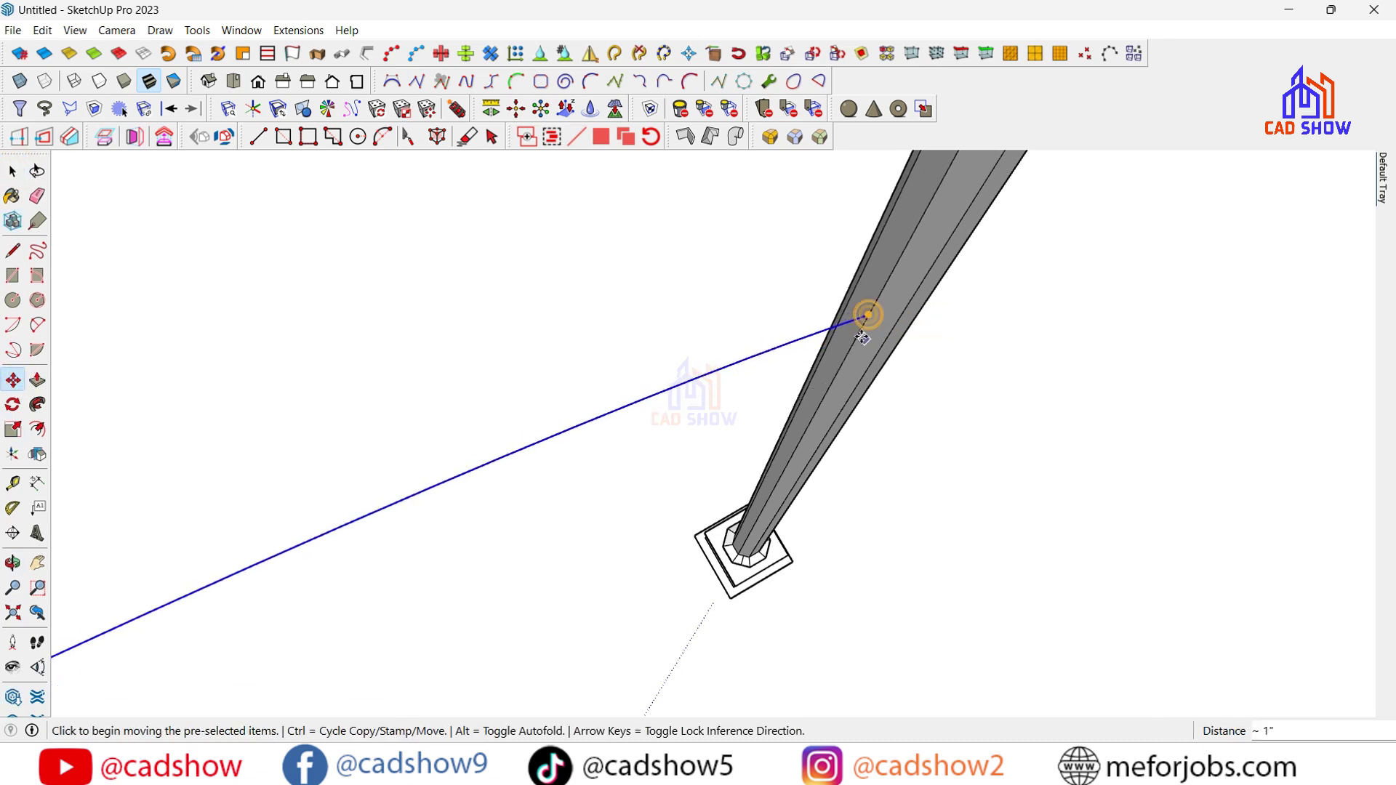
pyautogui.moveTo(862, 338); pyautogui.dragTo(784, 384, button='middle')
pyautogui.click(784, 375)
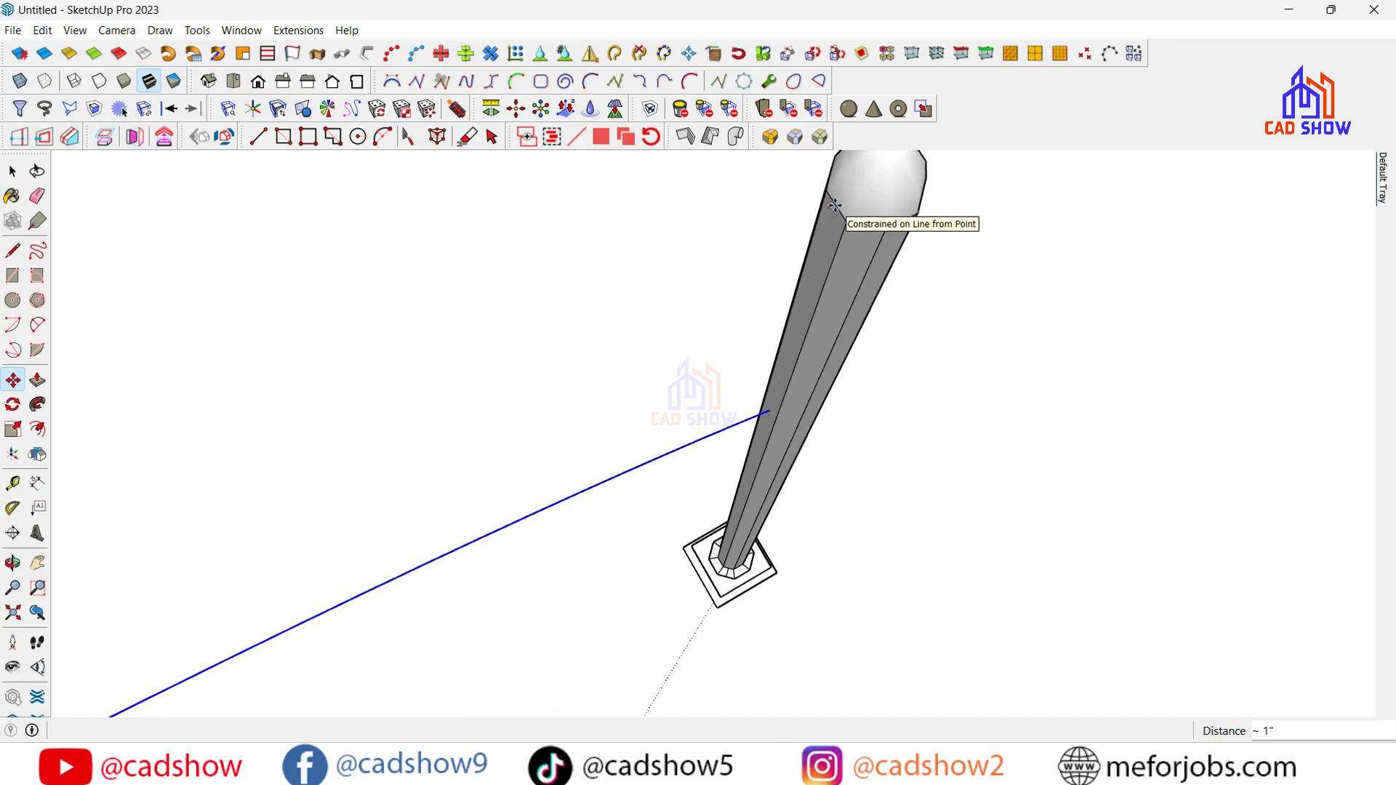
pyautogui.press('Escape')
pyautogui.moveTo(613, 521)
pyautogui.mouseDown(button='middle')
pyautogui.moveTo(508, 365)
pyautogui.moveTo(903, 424)
pyautogui.moveTo(567, 530)
pyautogui.moveTo(221, 277)
pyautogui.mouseUp(button='middle')
pyautogui.click(13, 300)
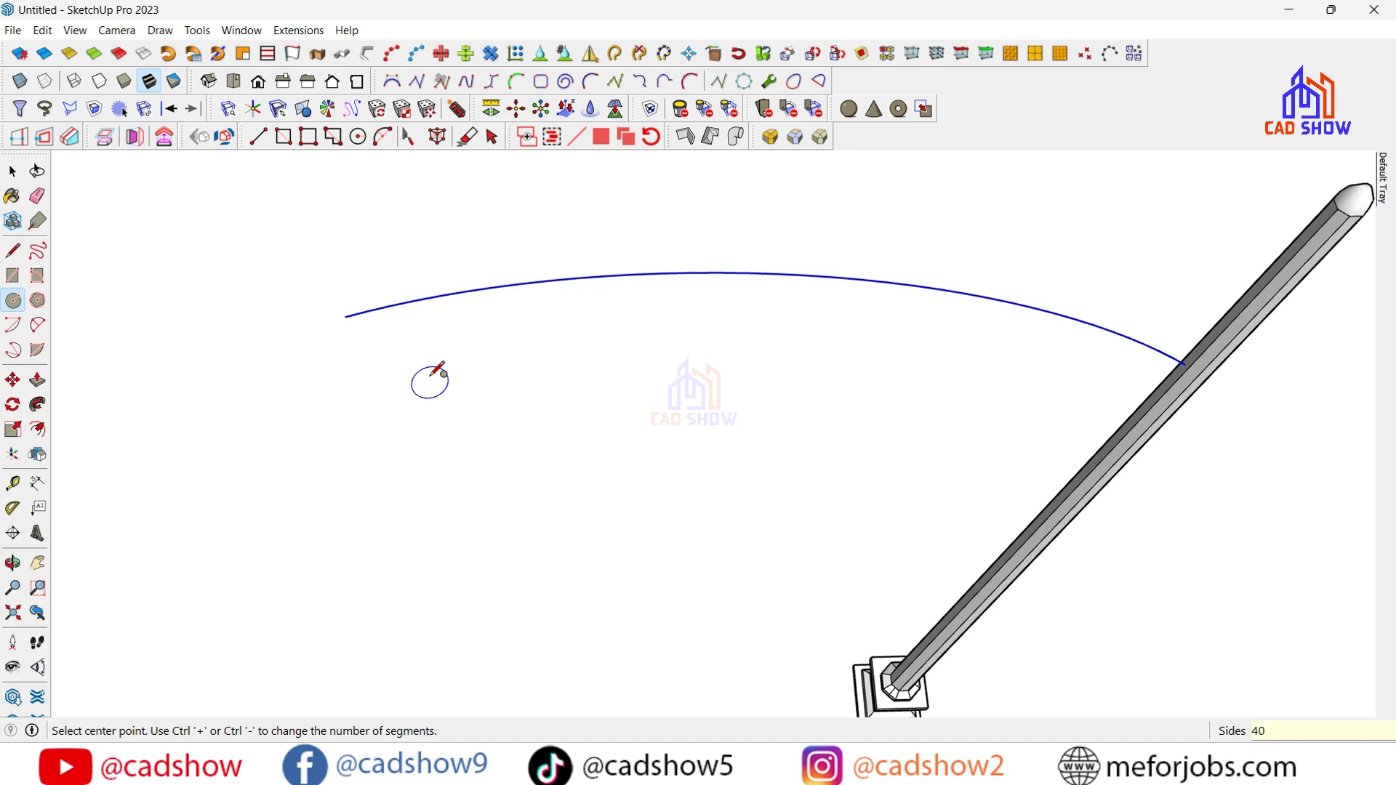
# Draw a circle at the arc's left end, try Follow Me, then delete the misaligned circle
pyautogui.scroll(1, 345, 317)
pyautogui.click(345, 317)
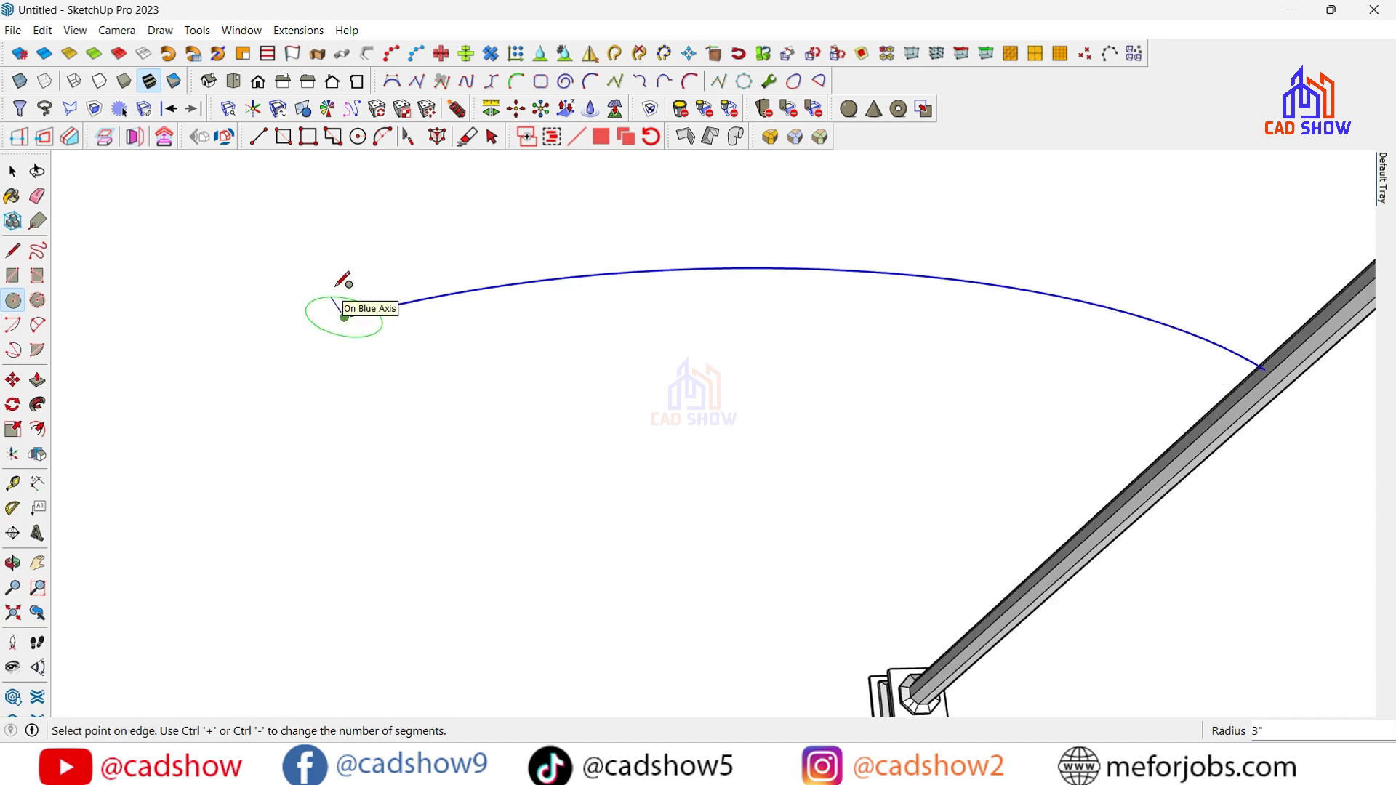
pyautogui.click(339, 284)
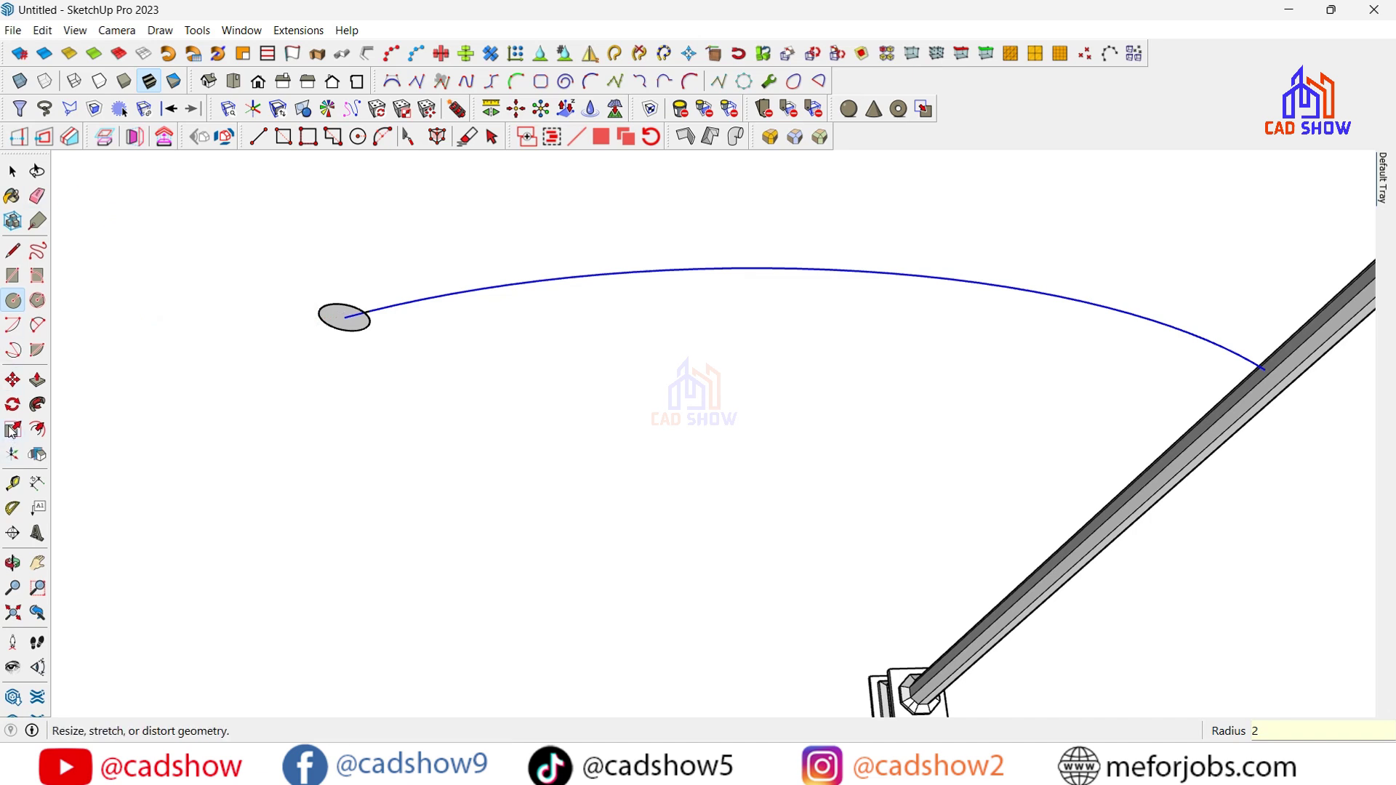
pyautogui.click(37, 404)
pyautogui.click(329, 324)
pyautogui.click(776, 418)
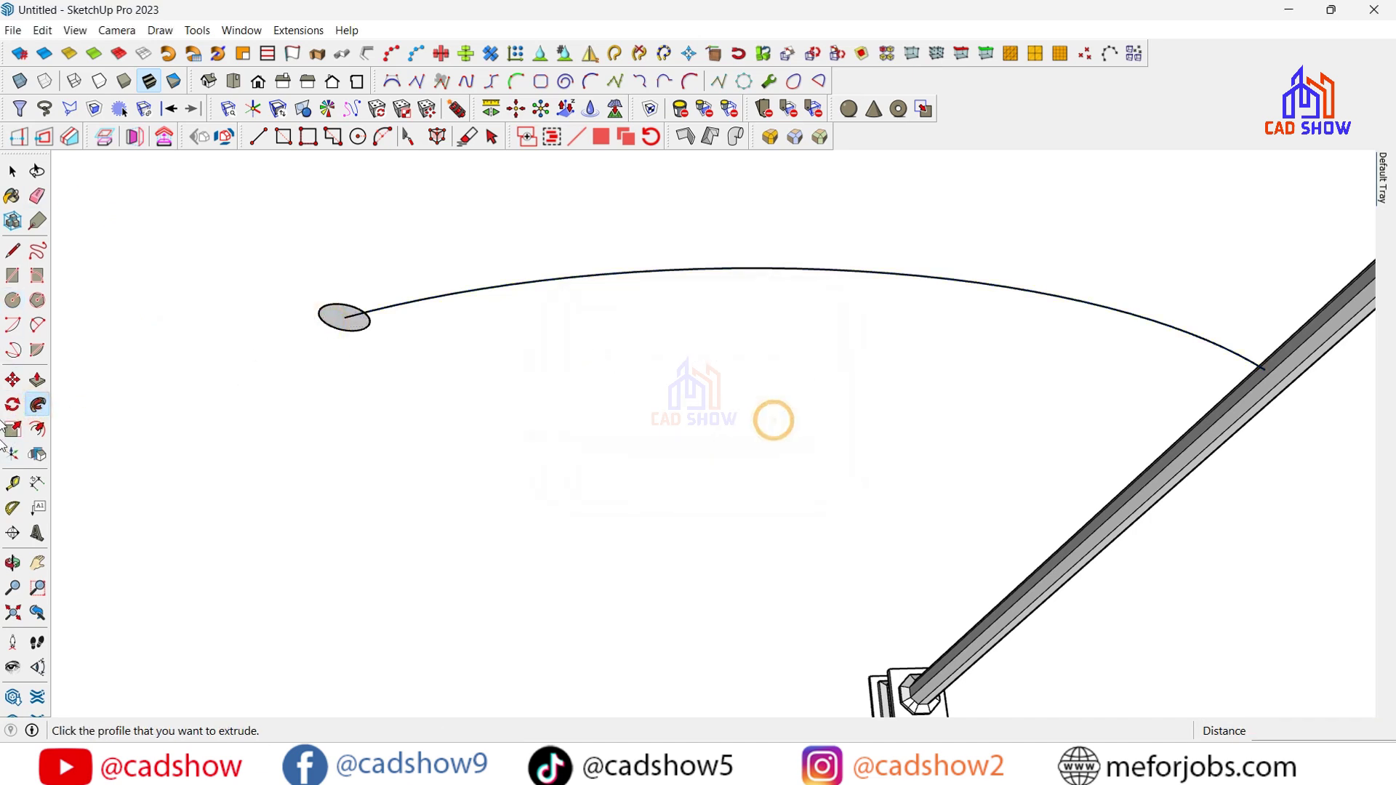
pyautogui.moveTo(773, 417)
pyautogui.mouseDown(button='middle')
pyautogui.moveTo(315, 415)
pyautogui.moveTo(299, 299)
pyautogui.mouseUp(button='middle')
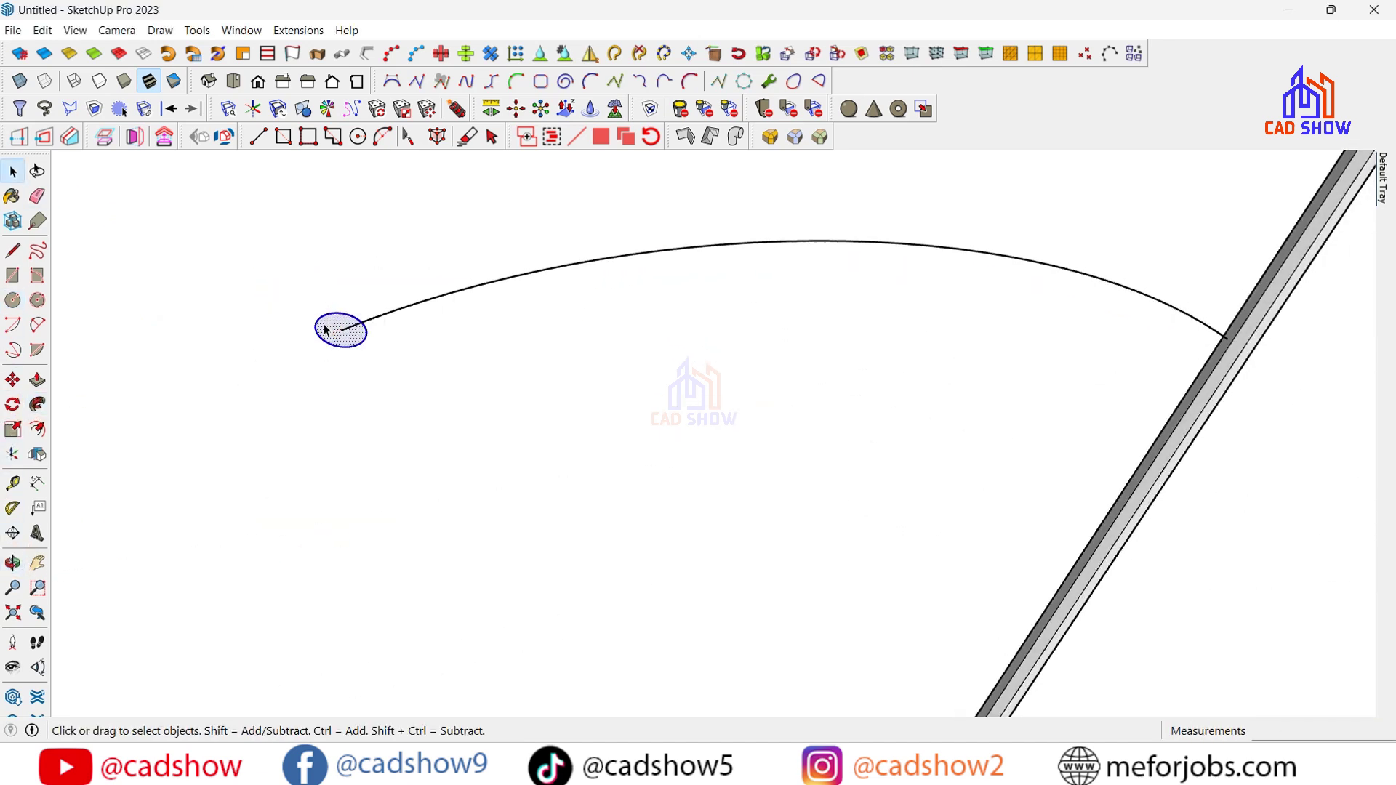
pyautogui.press('Delete')
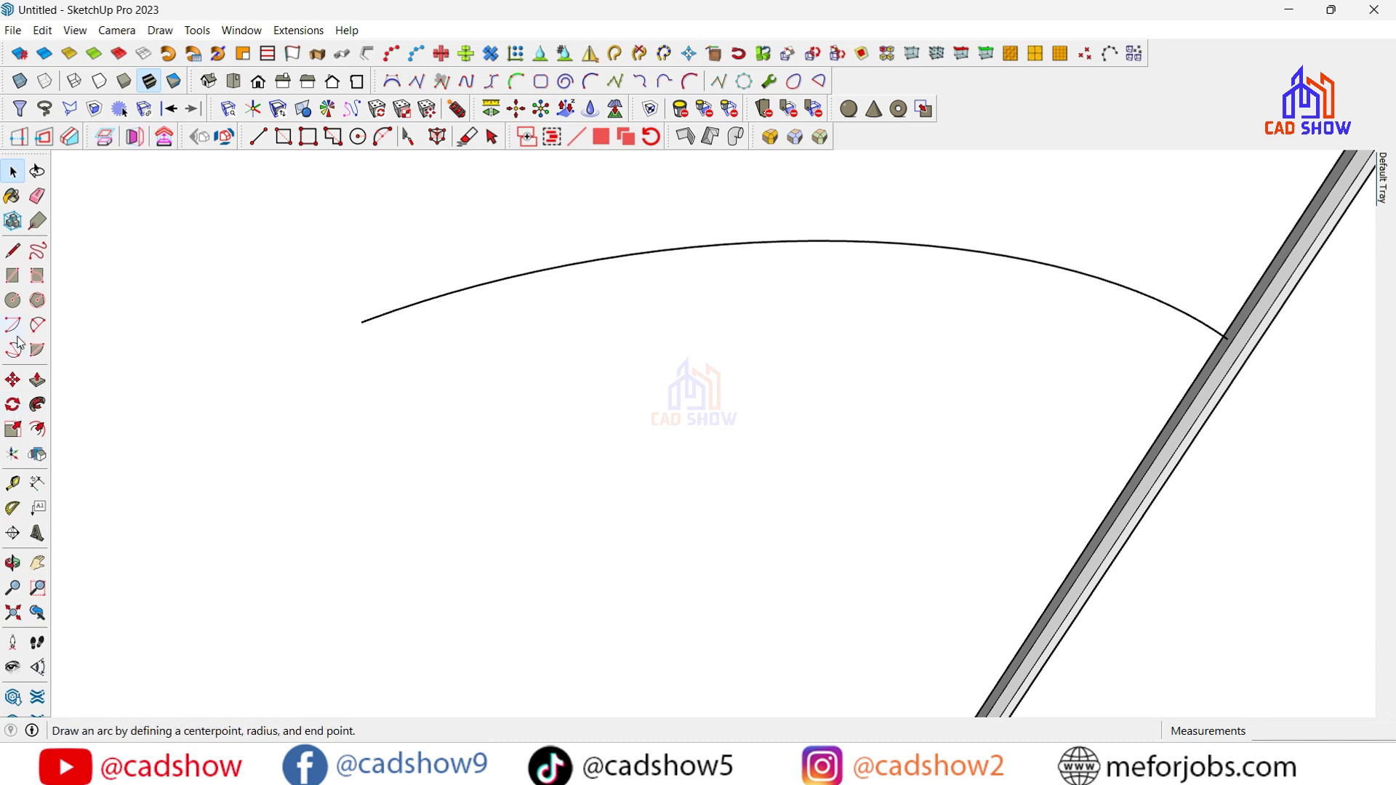
# Draw a smaller circle at the arc end and sweep it along the arc into a tube
pyautogui.click(13, 300)
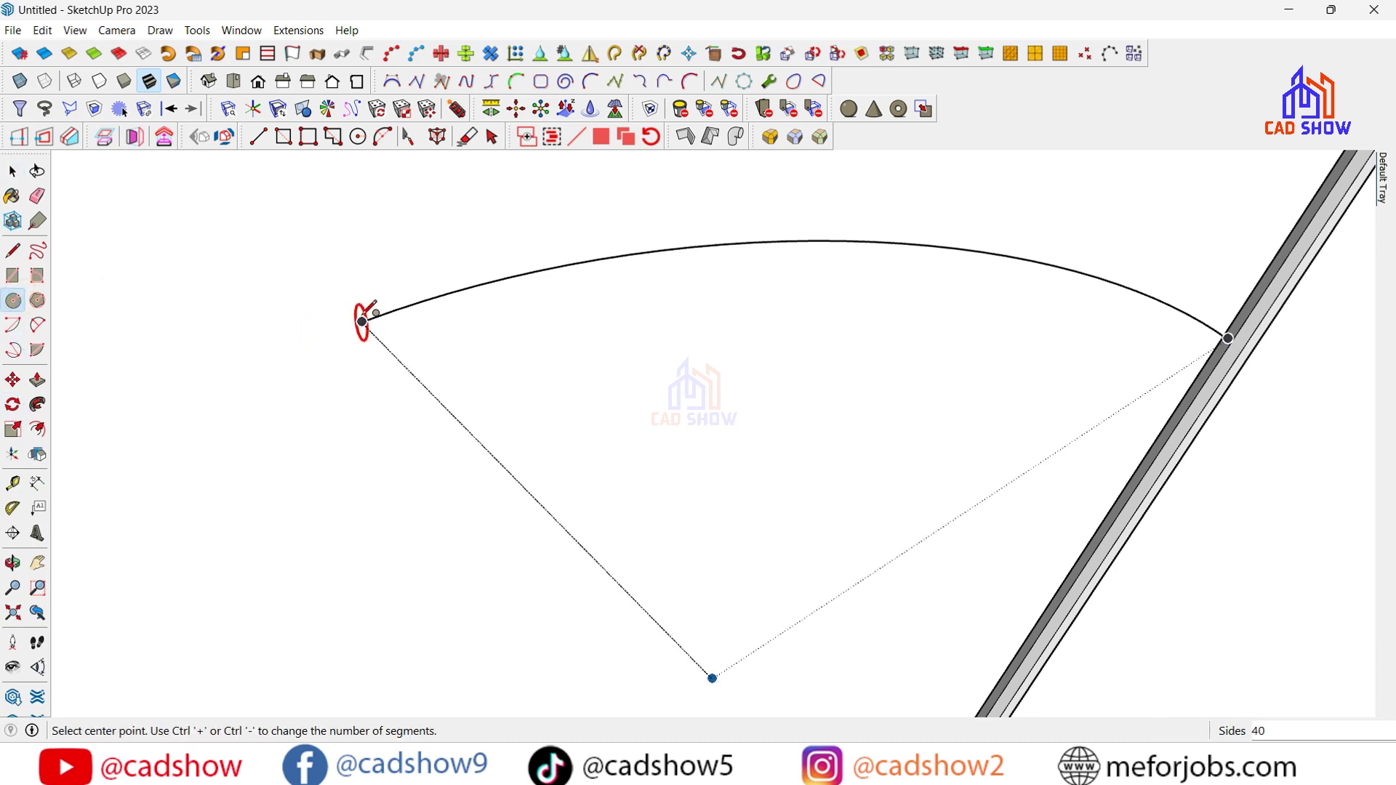
pyautogui.click(362, 321)
pyautogui.press('Return')
pyautogui.press('space')
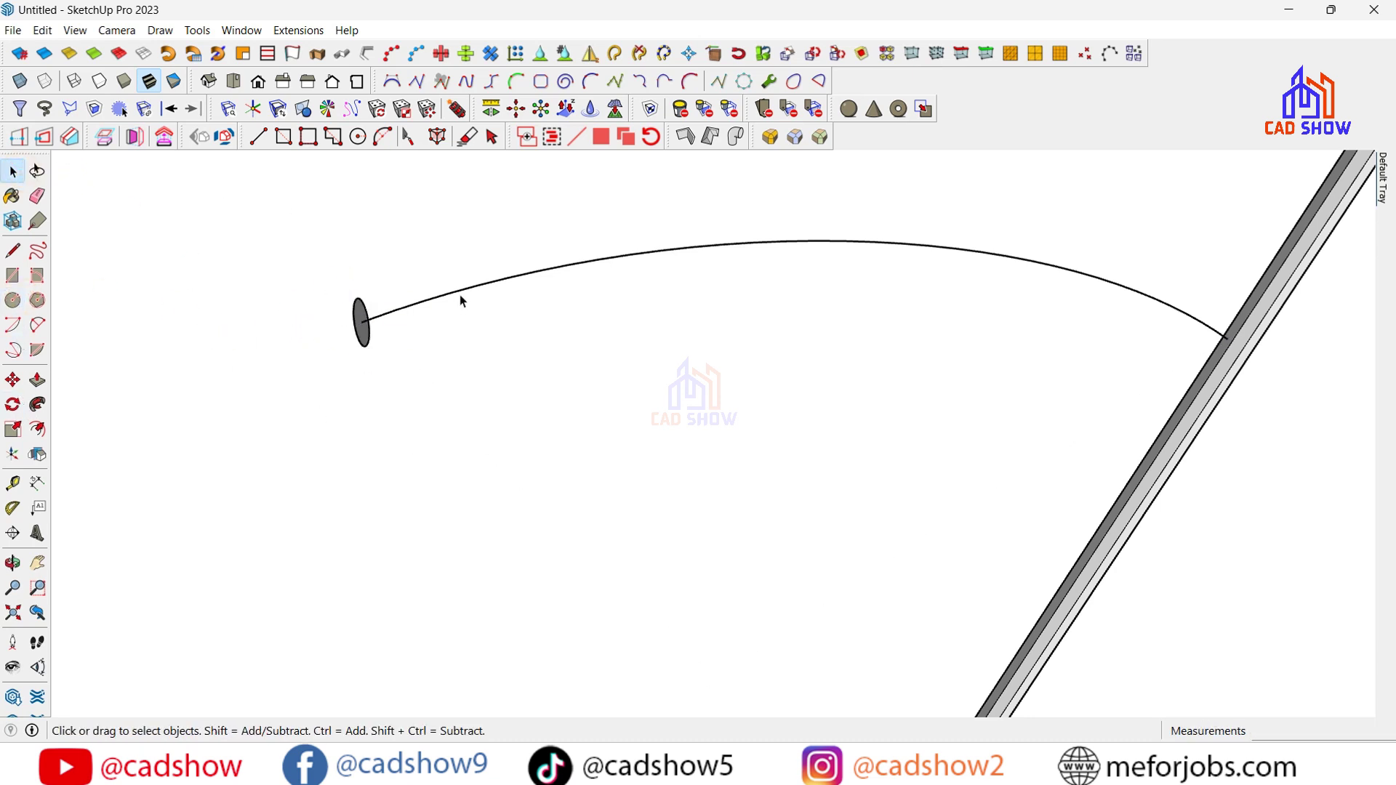
pyautogui.click(38, 404)
pyautogui.click(359, 319)
pyautogui.scroll(-3, 240, 381)
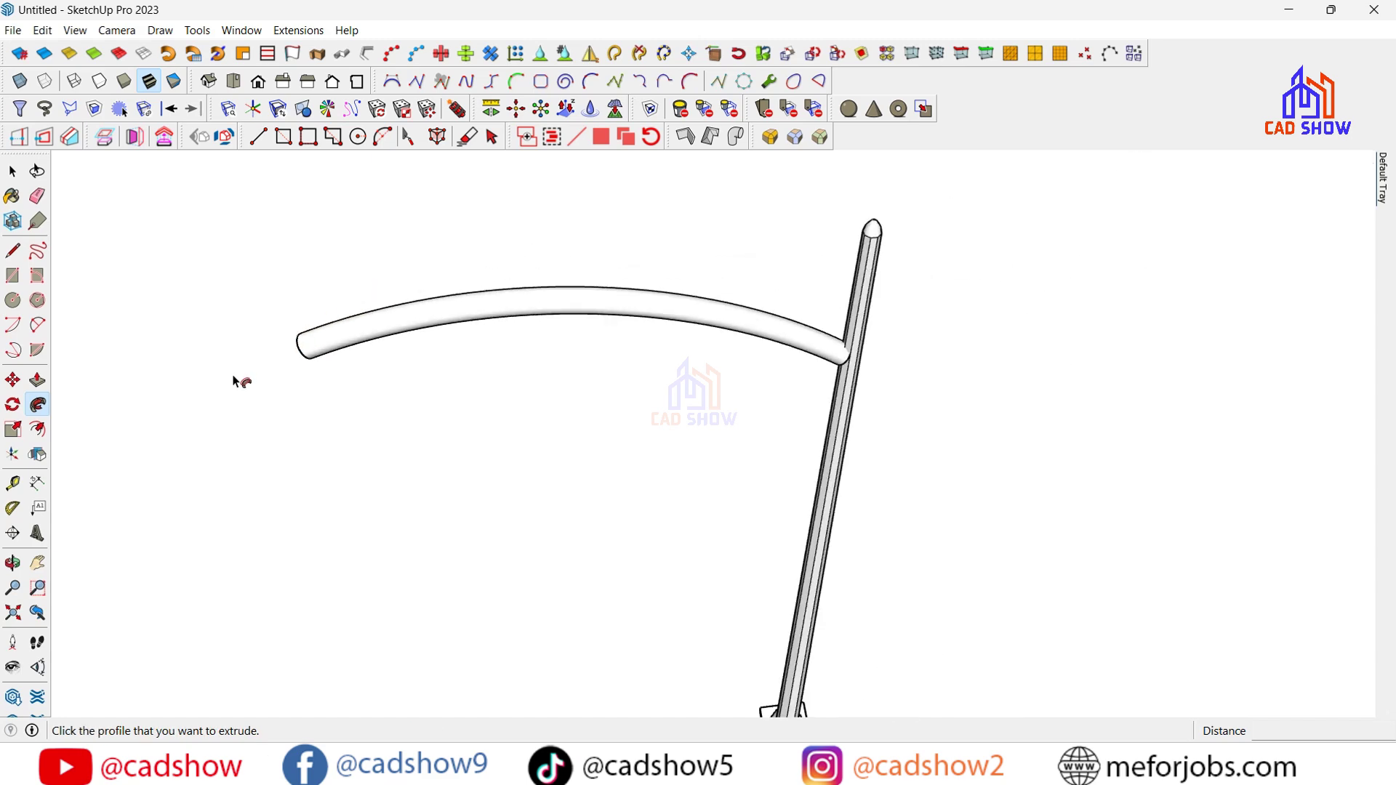
pyautogui.press('space')
# Undo the old tube sweep and draw a 1.3" radius circle at the arc's end
pyautogui.click(13, 563)
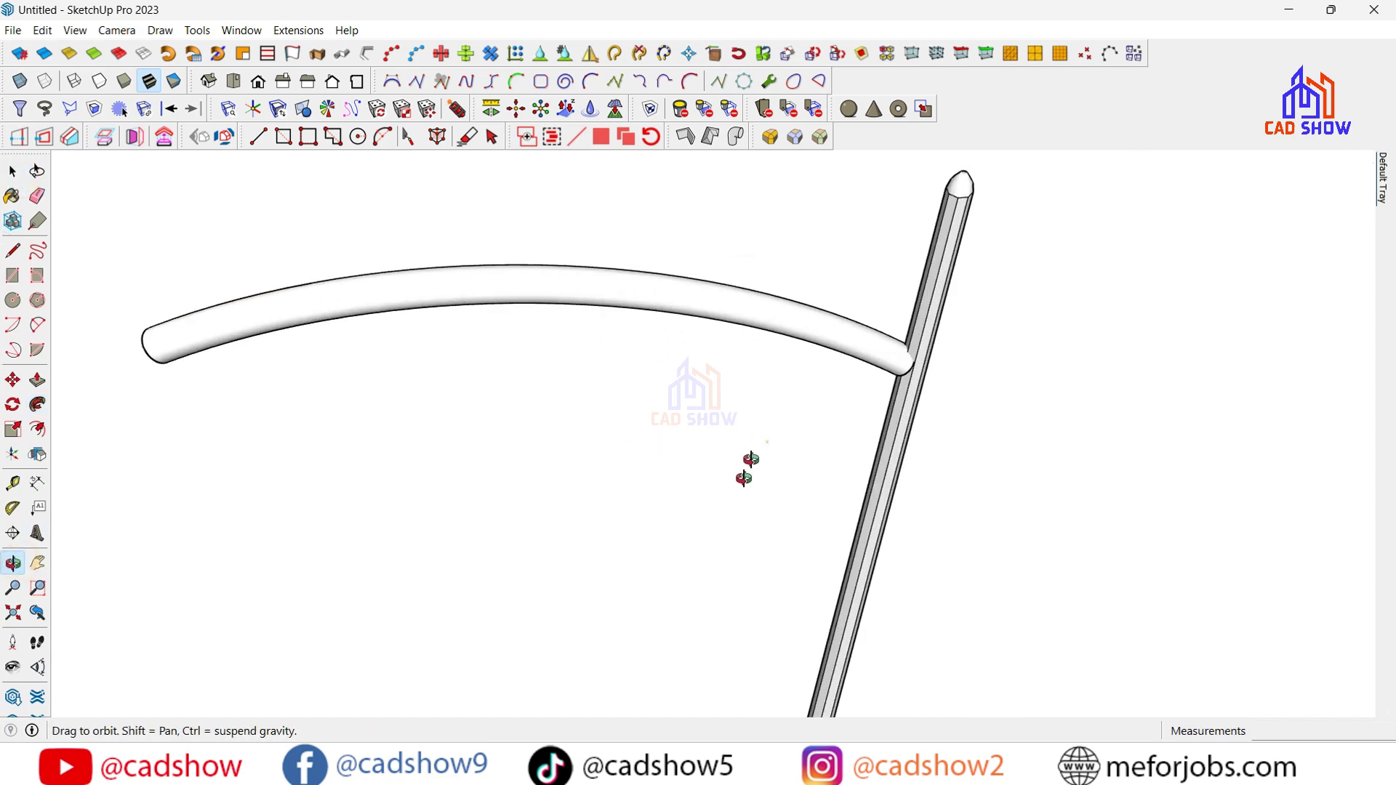
pyautogui.moveTo(745, 468); pyautogui.dragTo(758, 464)
pyautogui.hotkey('ctrl', 'z')
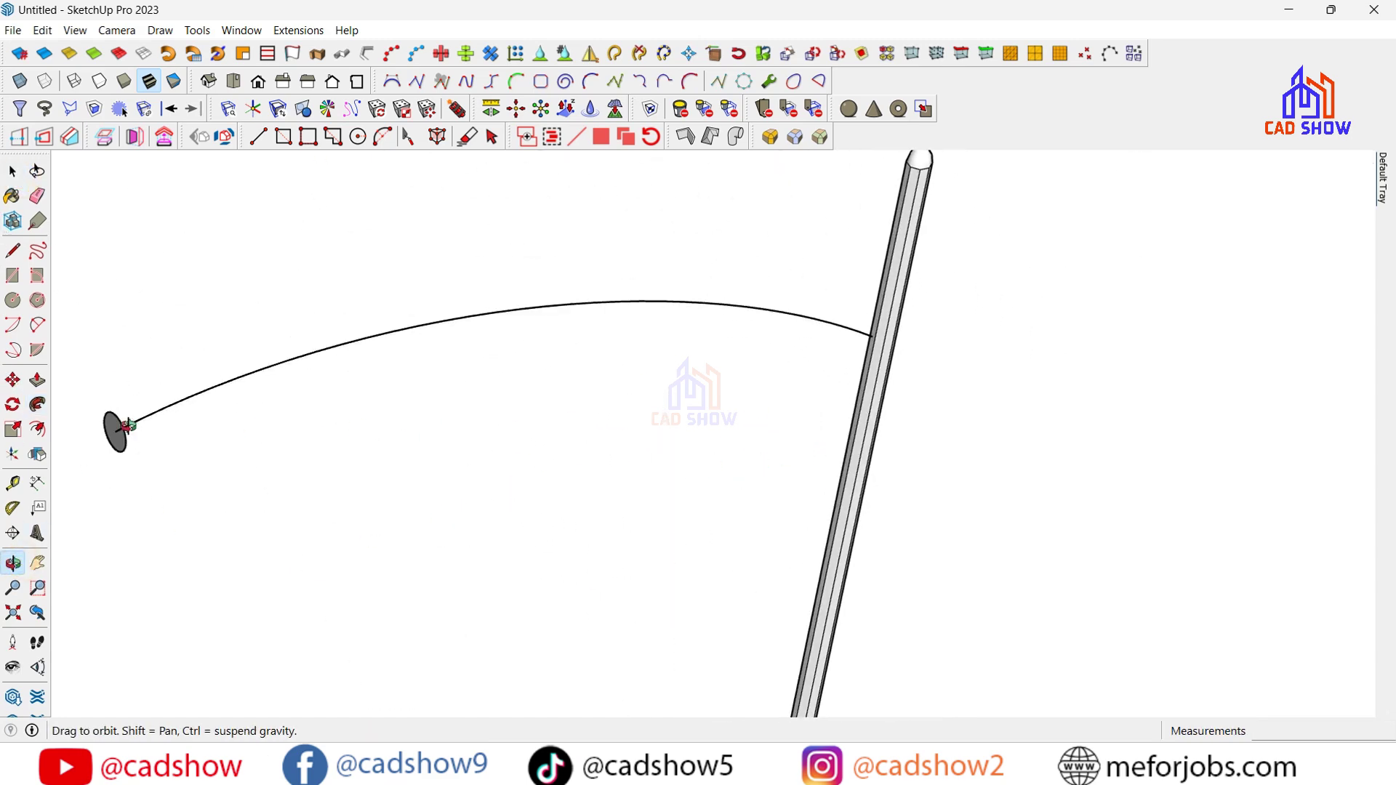
pyautogui.press('space')
pyautogui.click(9, 303)
pyautogui.scroll(-2, 437, 298)
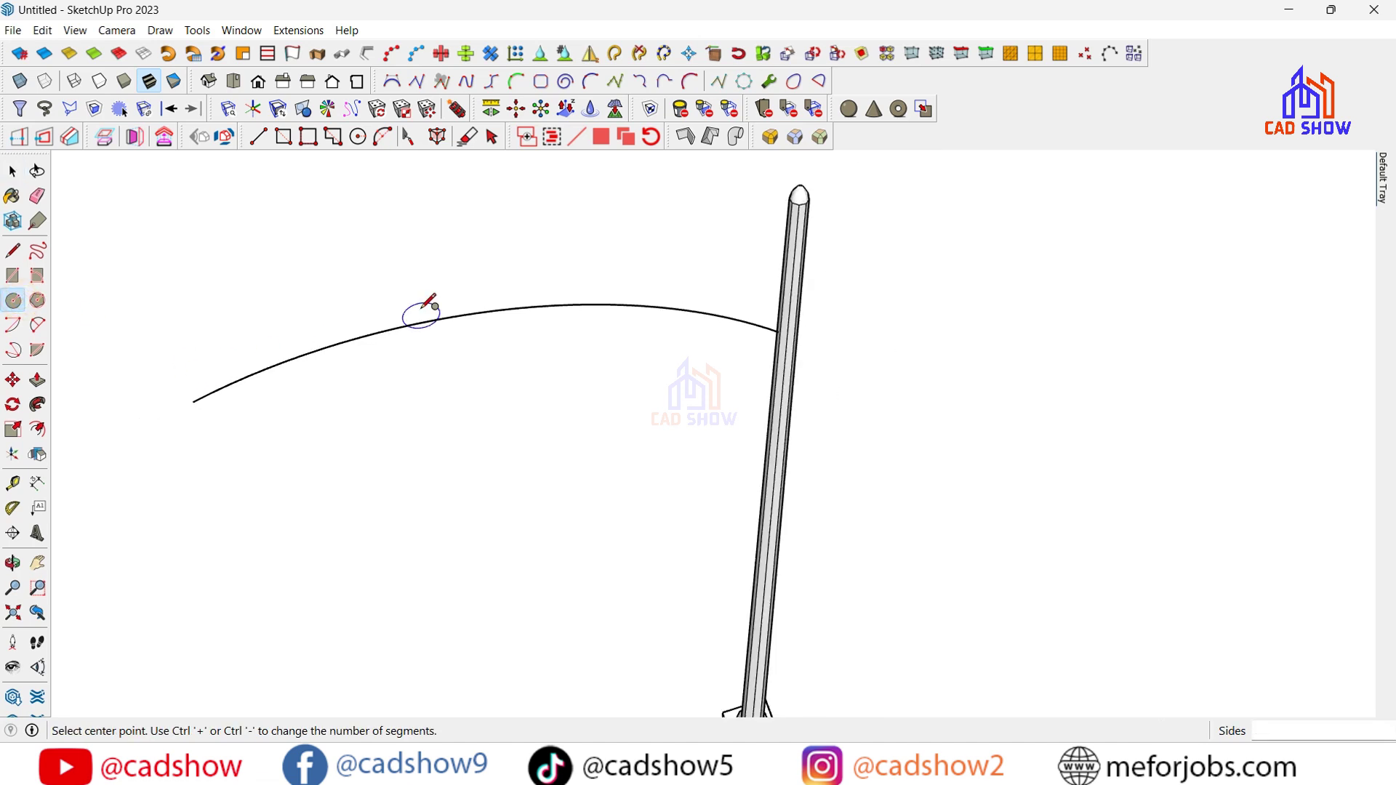
pyautogui.scroll(3, 145, 400)
pyautogui.scroll(-1, 219, 390)
pyautogui.click(234, 389)
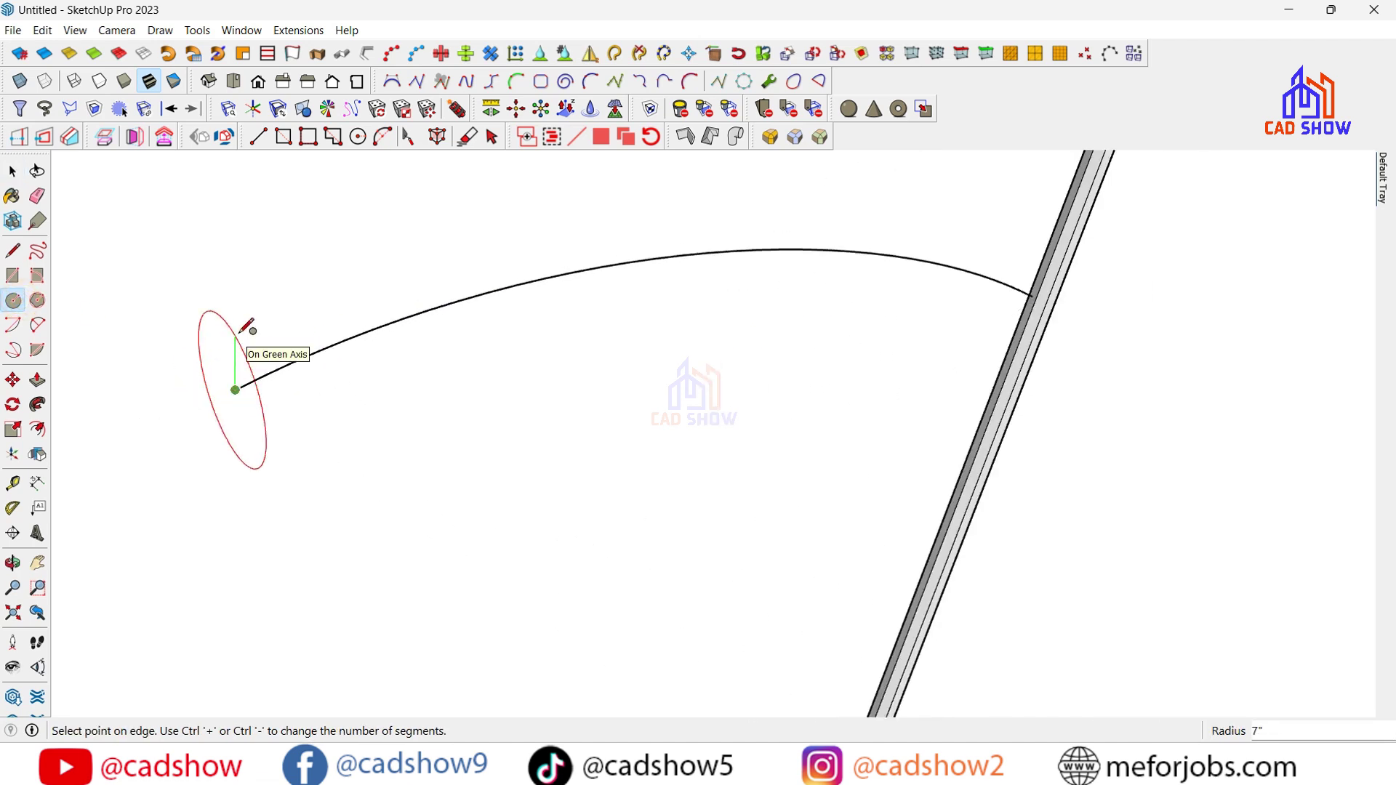
pyautogui.write('3')
pyautogui.press('Return')
# Sweep the 1.3" circle along the arc with Follow Me to form the arm tube
pyautogui.click(13, 171)
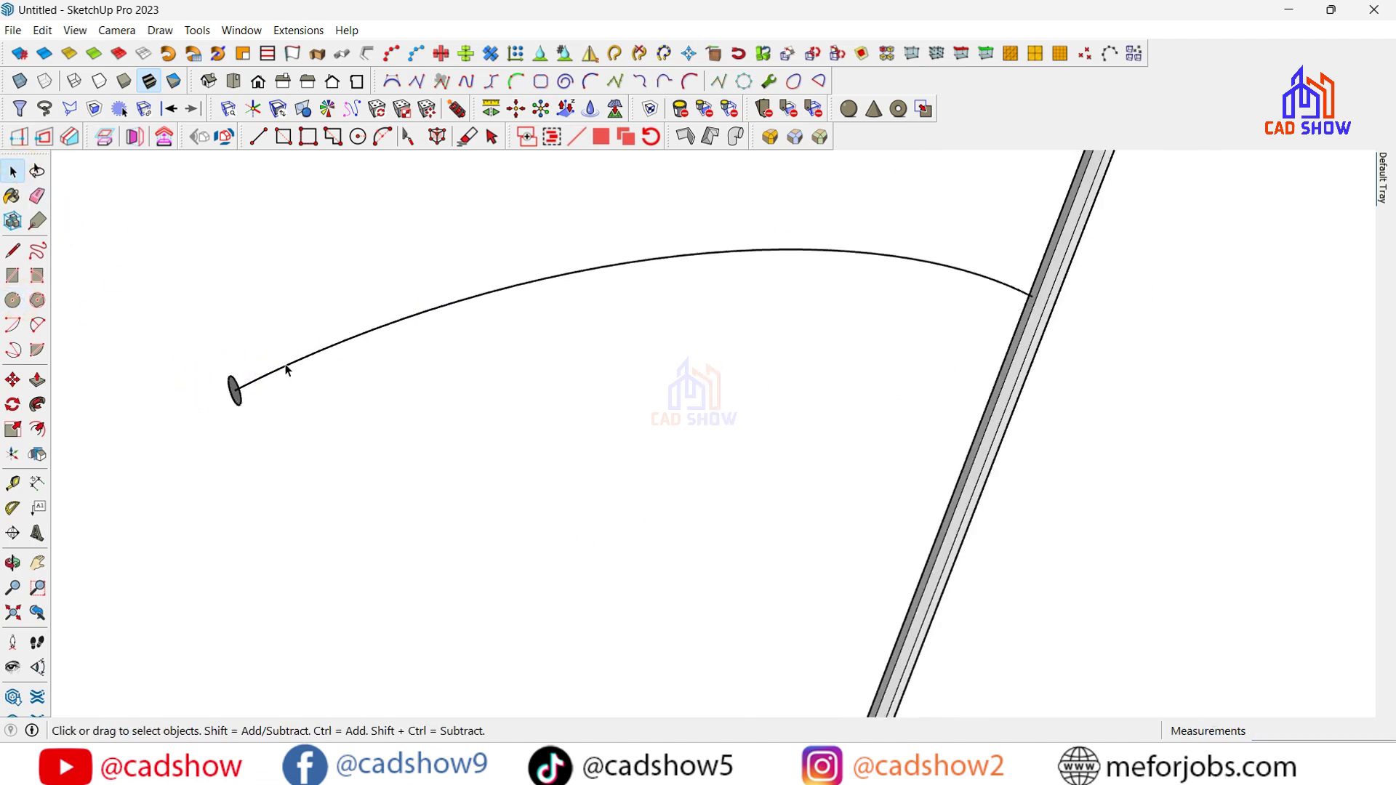
pyautogui.click(38, 405)
pyautogui.click(287, 342)
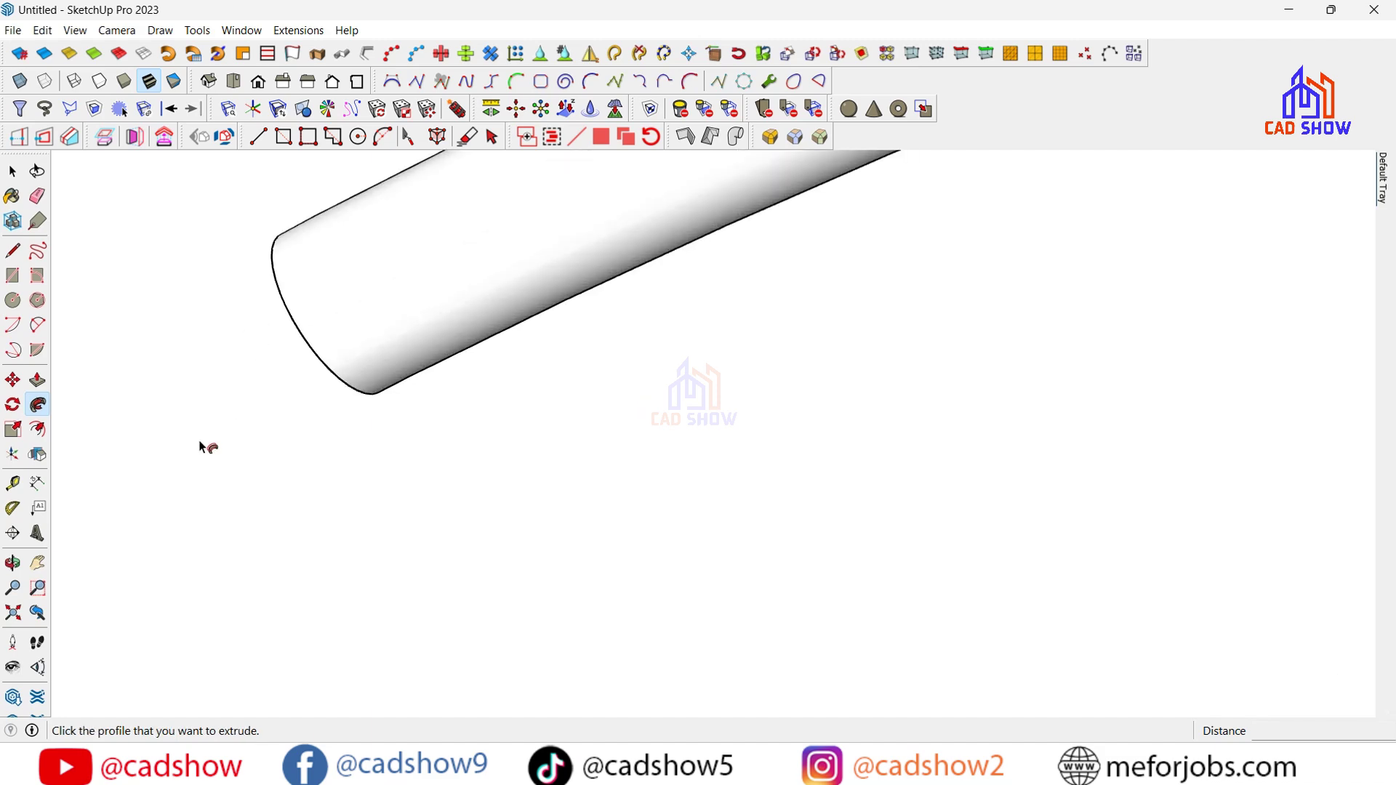
pyautogui.scroll(-3, 201, 446)
pyautogui.click(12, 563)
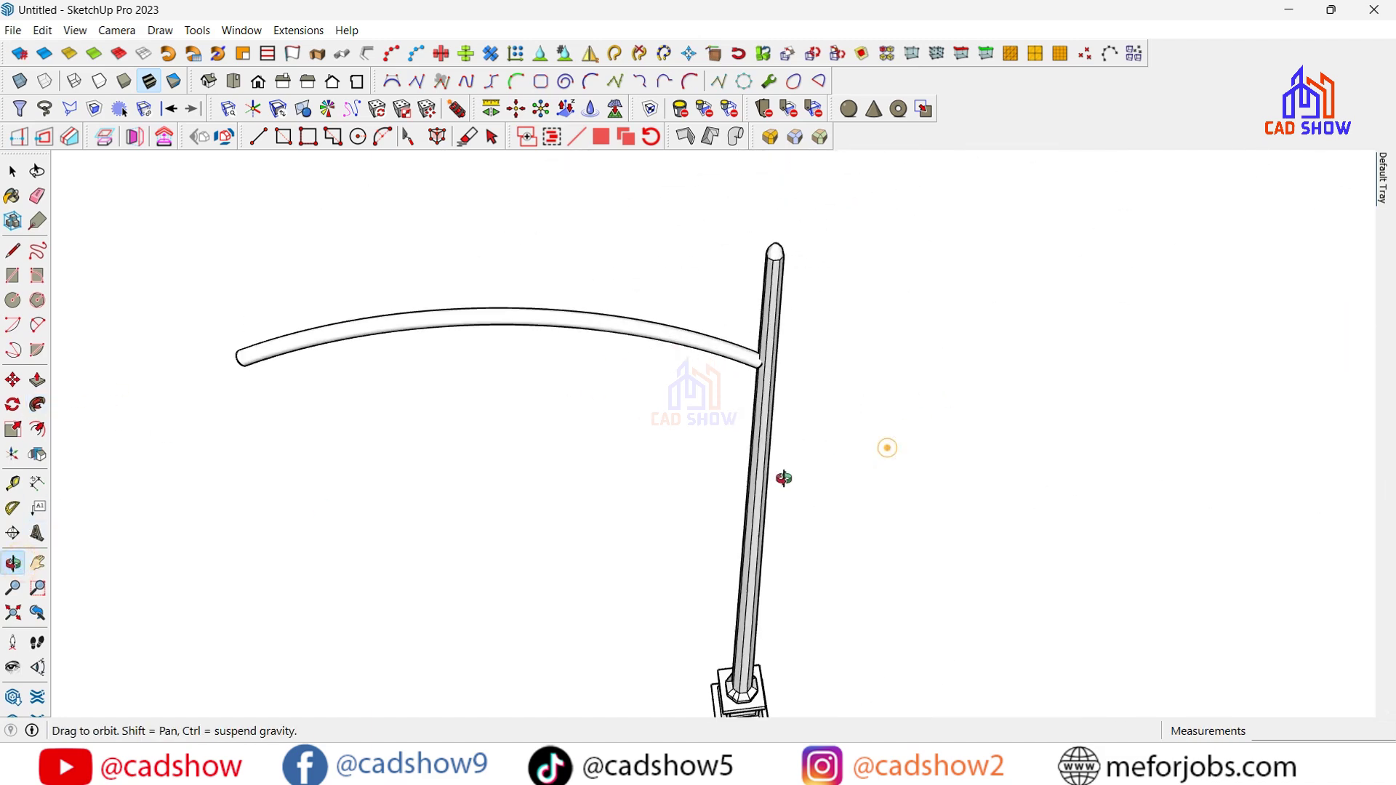
pyautogui.moveTo(785, 477); pyautogui.dragTo(620, 478)
# Push the arm's end face 2" into the pole
pyautogui.scroll(3, 621, 479)
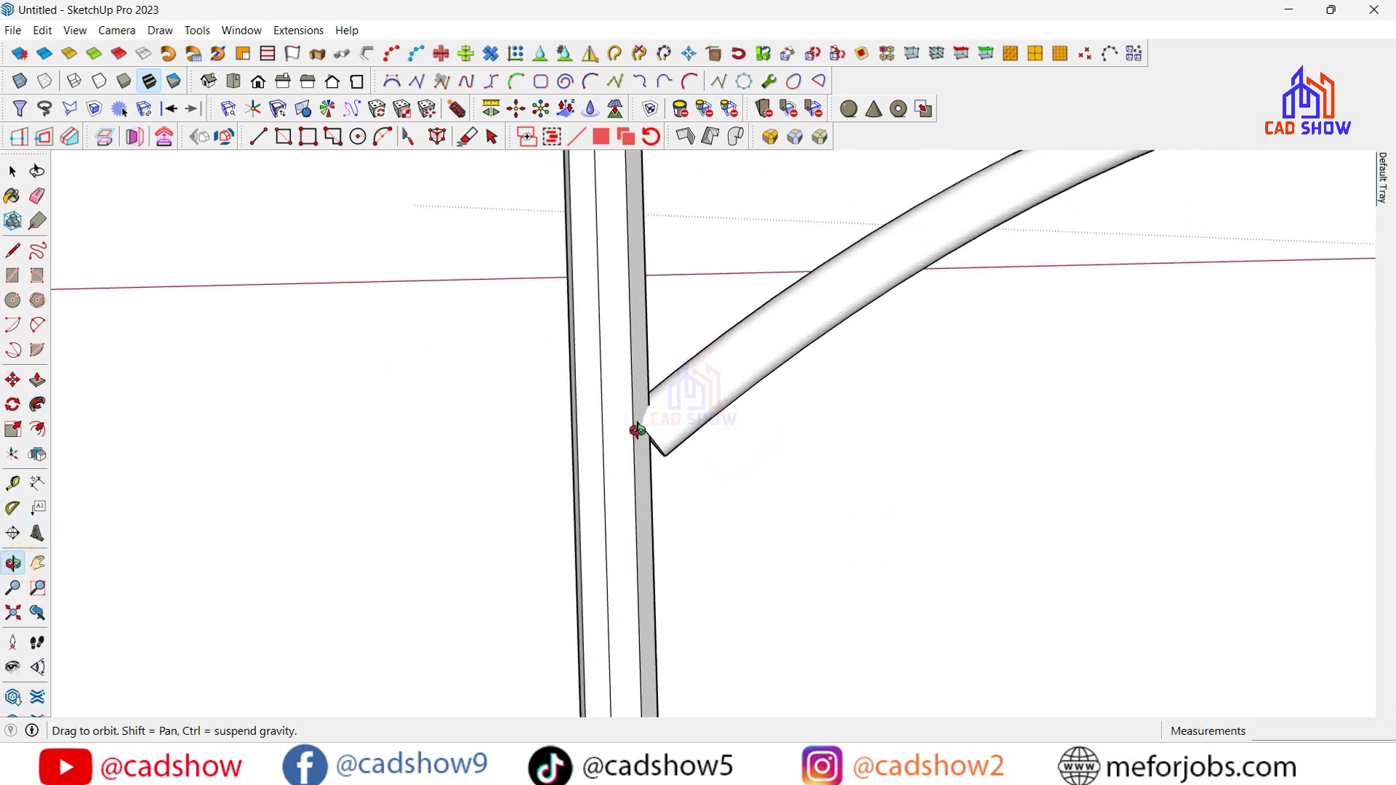
pyautogui.scroll(3, 639, 429)
pyautogui.moveTo(670, 415); pyautogui.dragTo(711, 256)
pyautogui.click(37, 380)
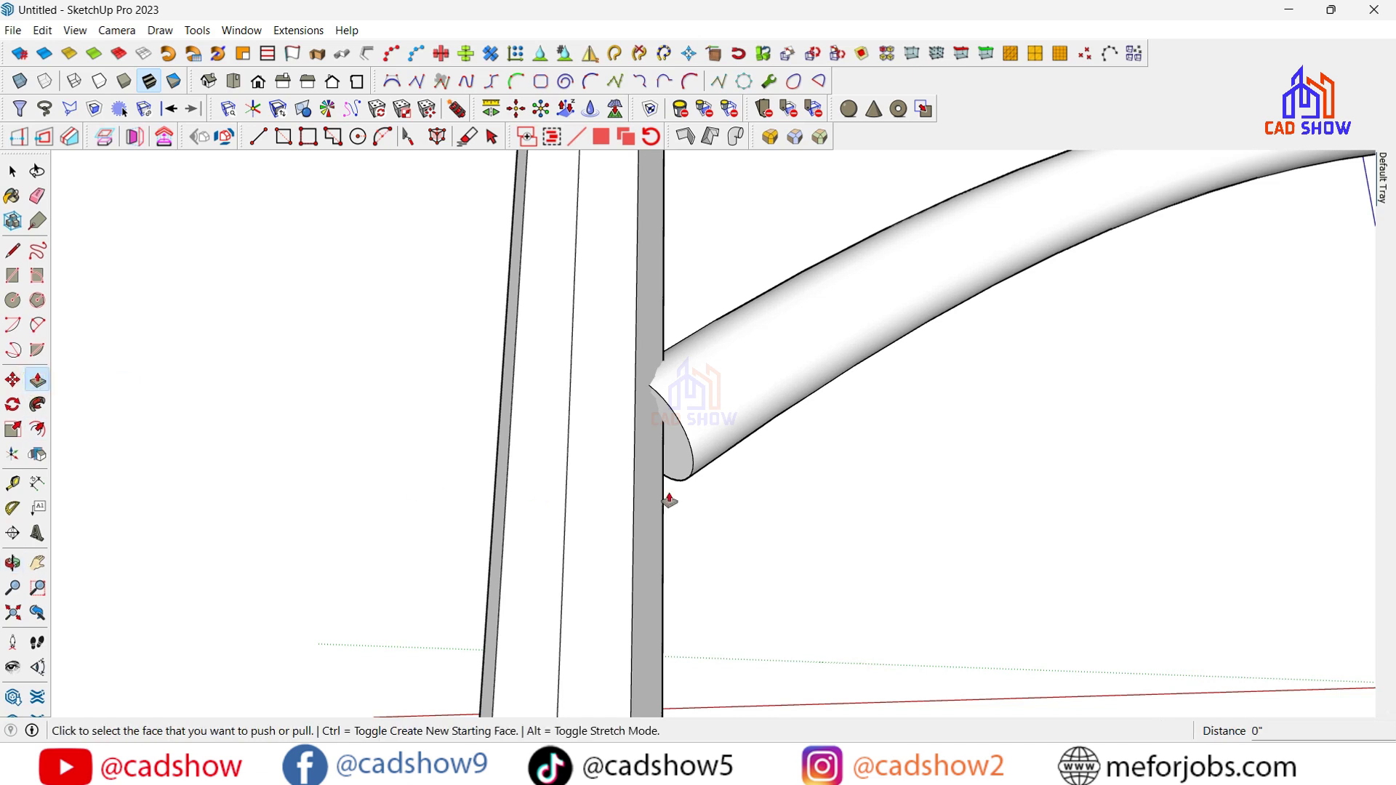
pyautogui.click(660, 466)
pyautogui.click(586, 536)
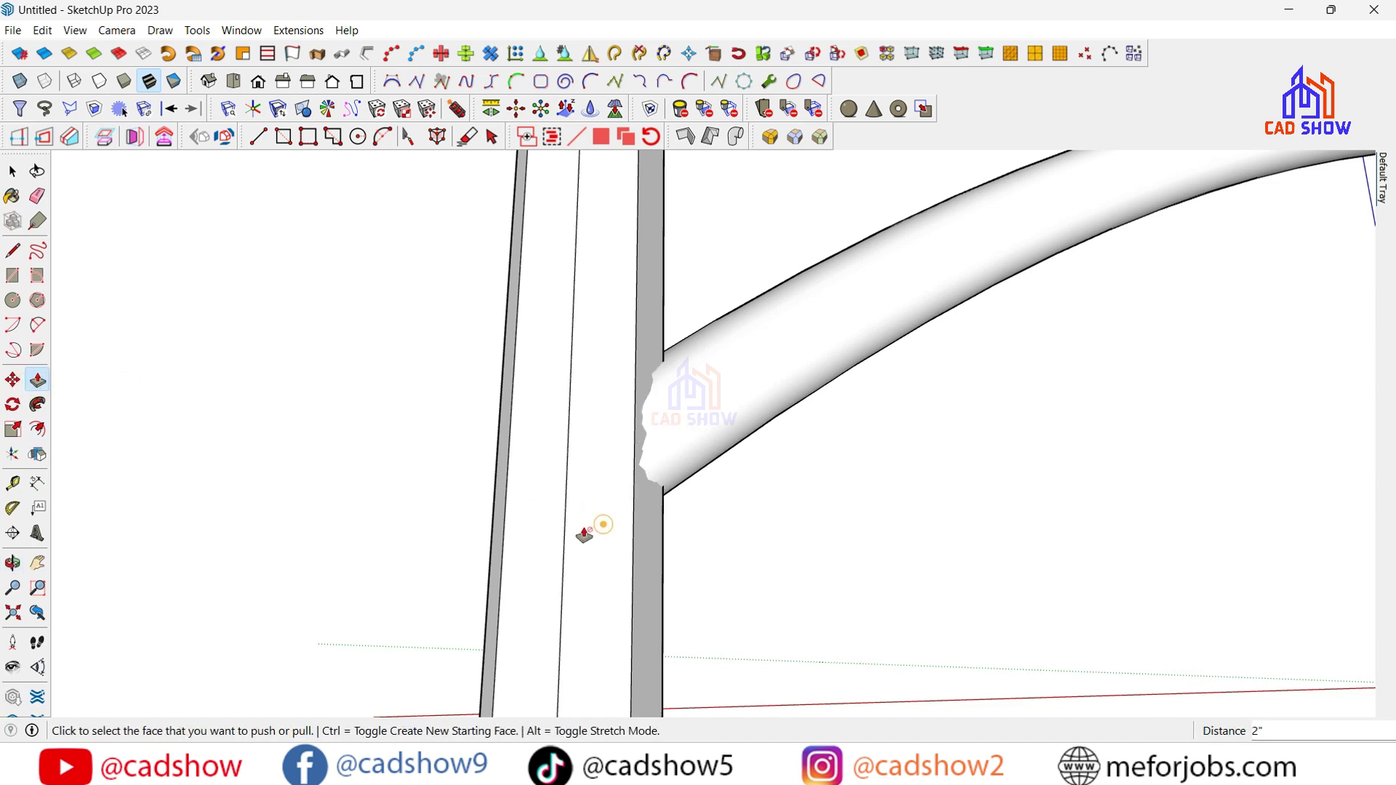
pyautogui.moveTo(586, 536); pyautogui.dragTo(212, 530, button='middle')
# Select the entire curved arm and make it a group
pyautogui.click(12, 170)
pyautogui.moveTo(131, 212); pyautogui.dragTo(273, 503, button='middle')
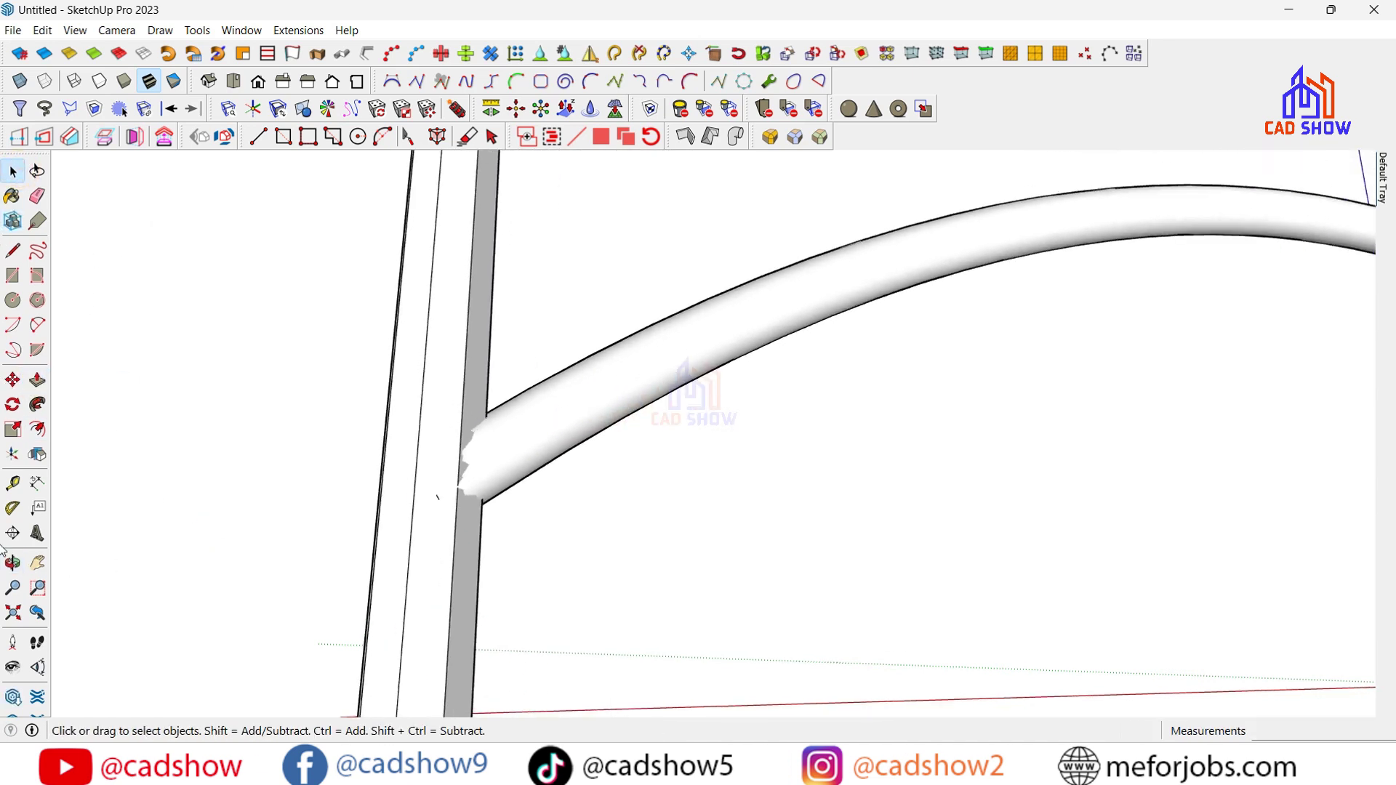
pyautogui.moveTo(274, 503)
pyautogui.mouseDown()
pyautogui.moveTo(277, 489)
pyautogui.moveTo(271, 514)
pyautogui.moveTo(805, 524)
pyautogui.moveTo(815, 558)
pyautogui.moveTo(536, 427)
pyautogui.mouseUp()
pyautogui.press('space')
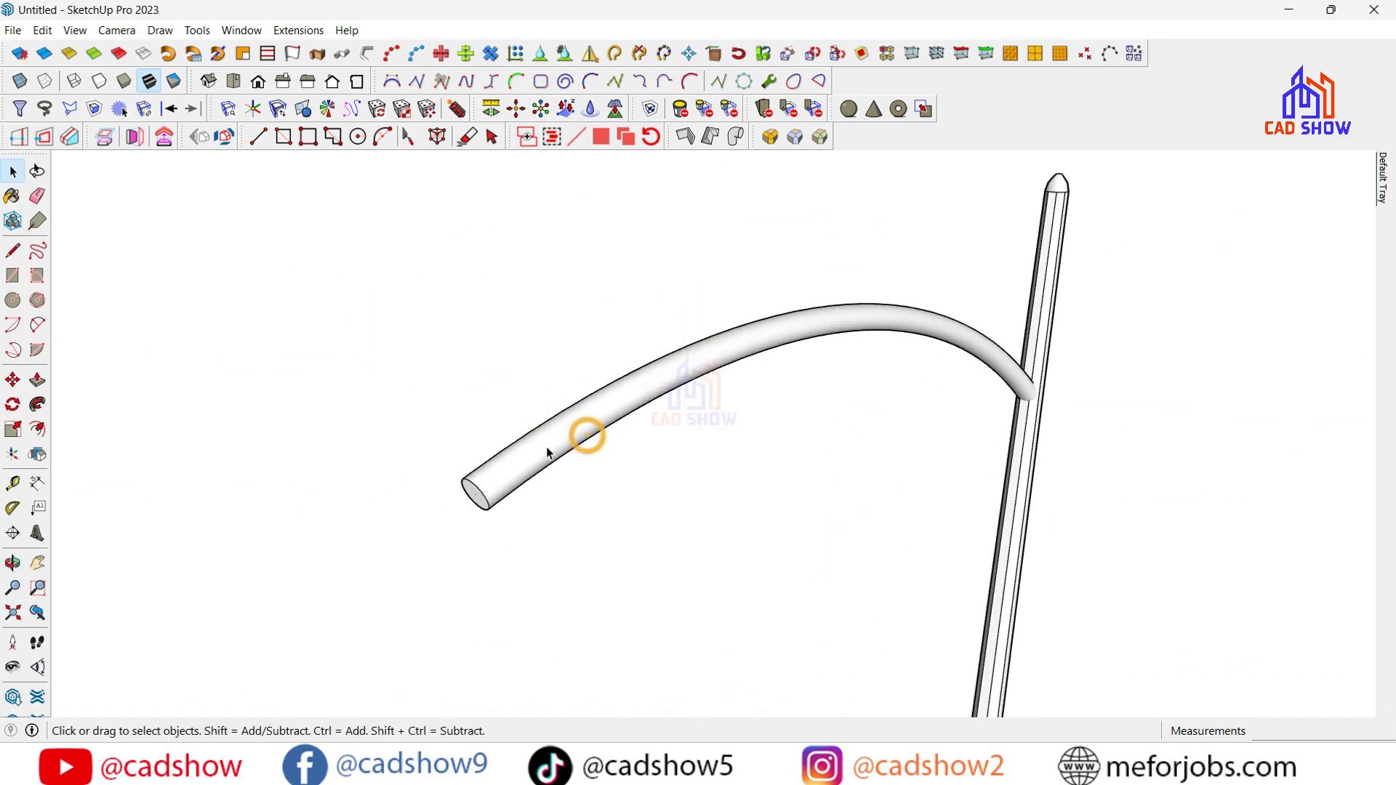
pyautogui.tripleClick(517, 495)
pyautogui.rightClick(688, 374)
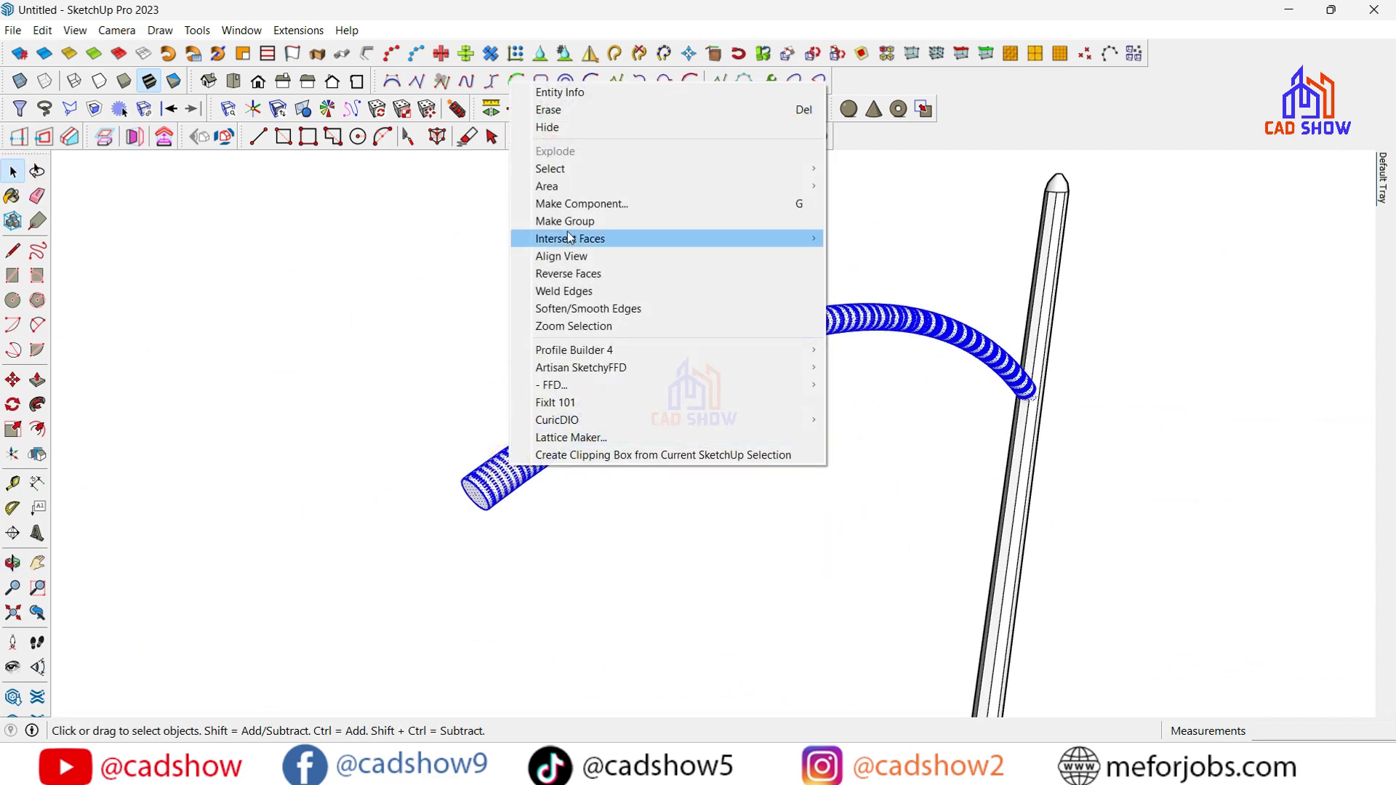
pyautogui.click(727, 231)
pyautogui.click(408, 520)
pyautogui.moveTo(408, 521)
pyautogui.mouseDown(button='middle')
pyautogui.moveTo(437, 463)
pyautogui.moveTo(582, 418)
pyautogui.mouseUp(button='middle')
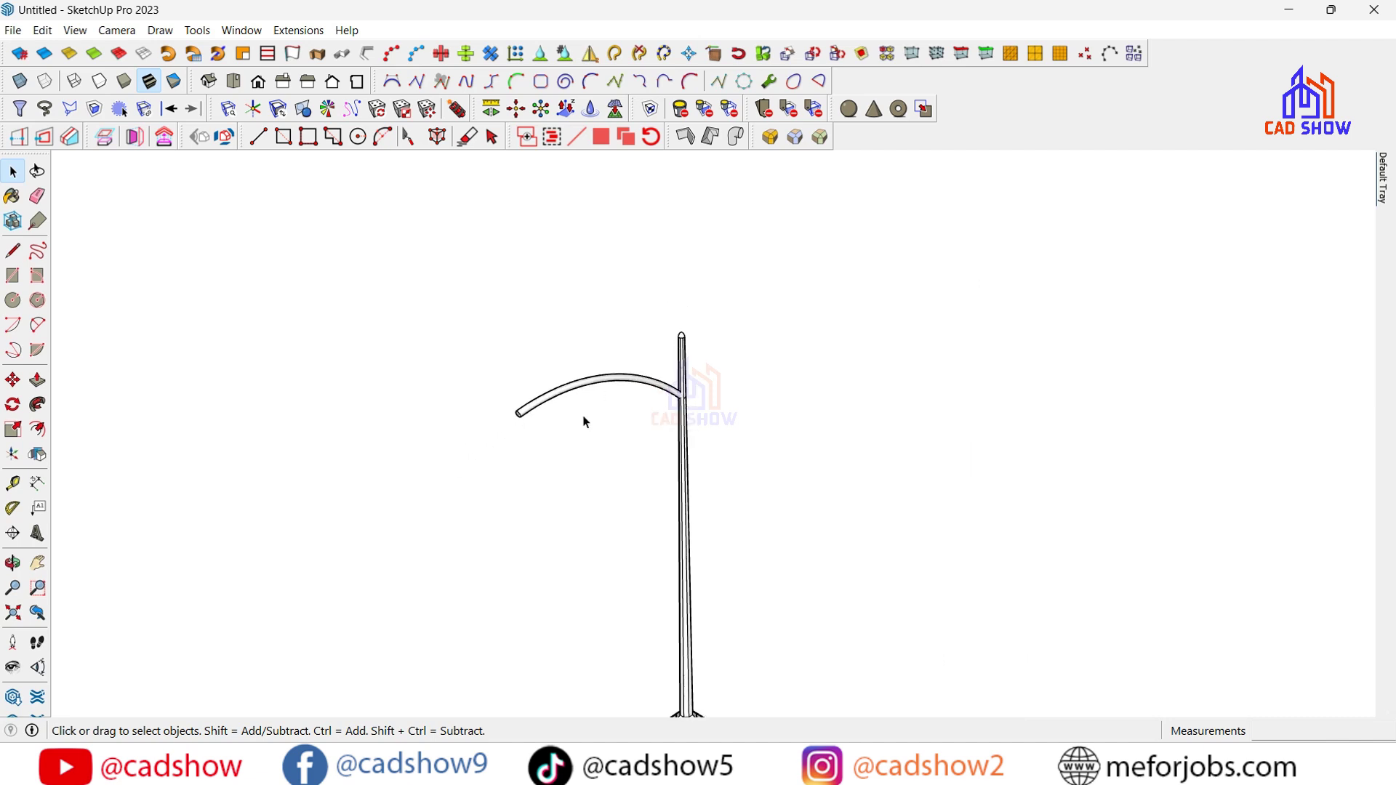
# Draw a 9" radius circle near the arm's free end
pyautogui.scroll(3, 134, 379)
pyautogui.click(13, 300)
pyautogui.scroll(3, 437, 431)
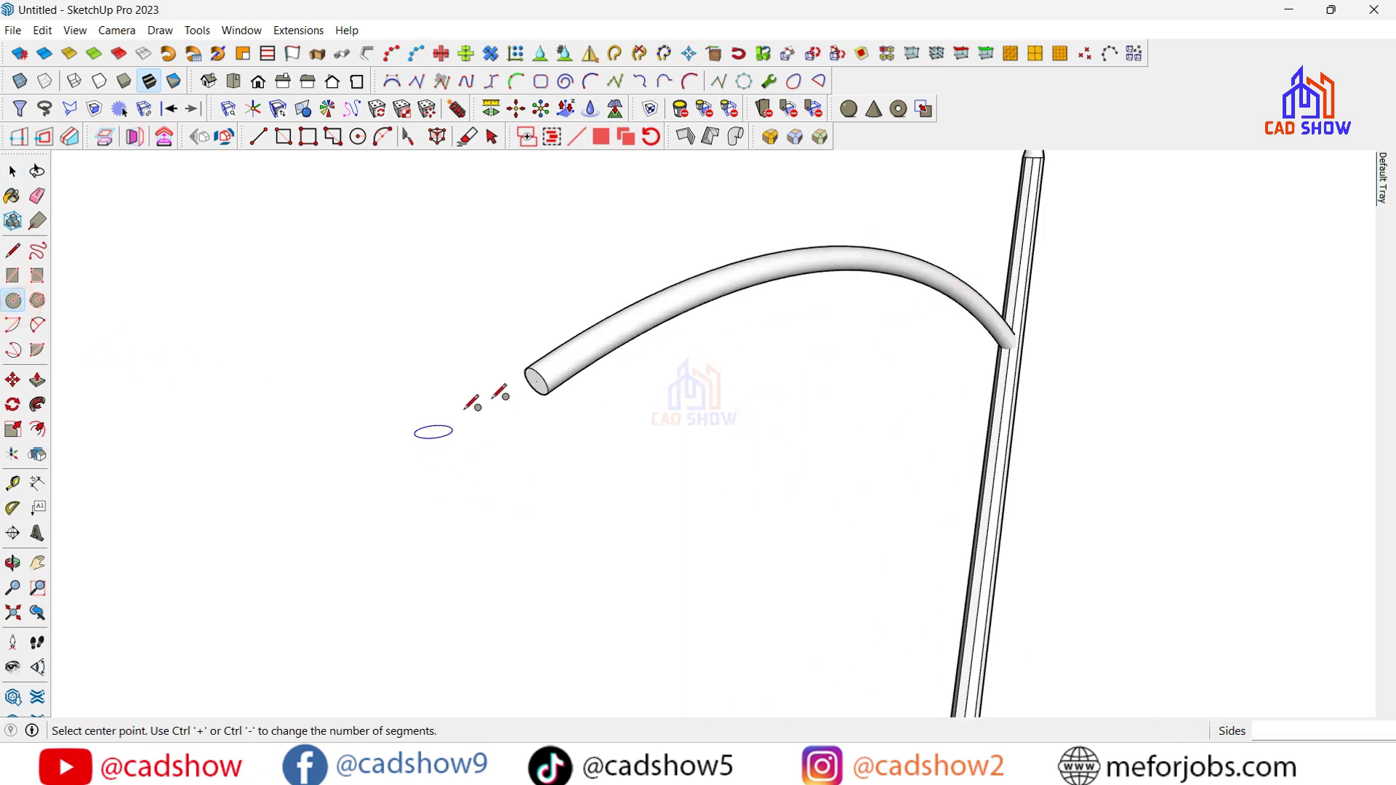
pyautogui.scroll(3, 531, 390)
pyautogui.click(558, 362)
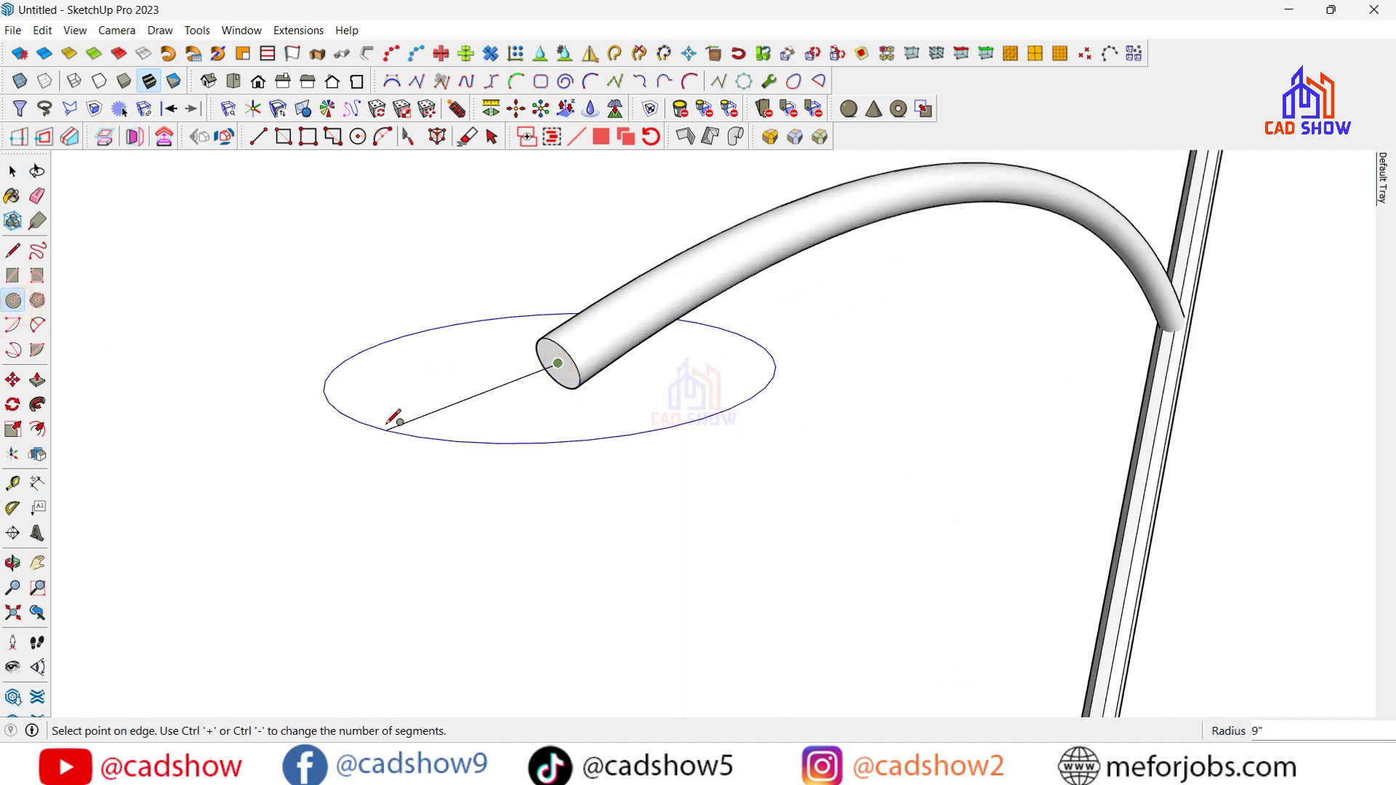
pyautogui.click(388, 422)
pyautogui.press('space')
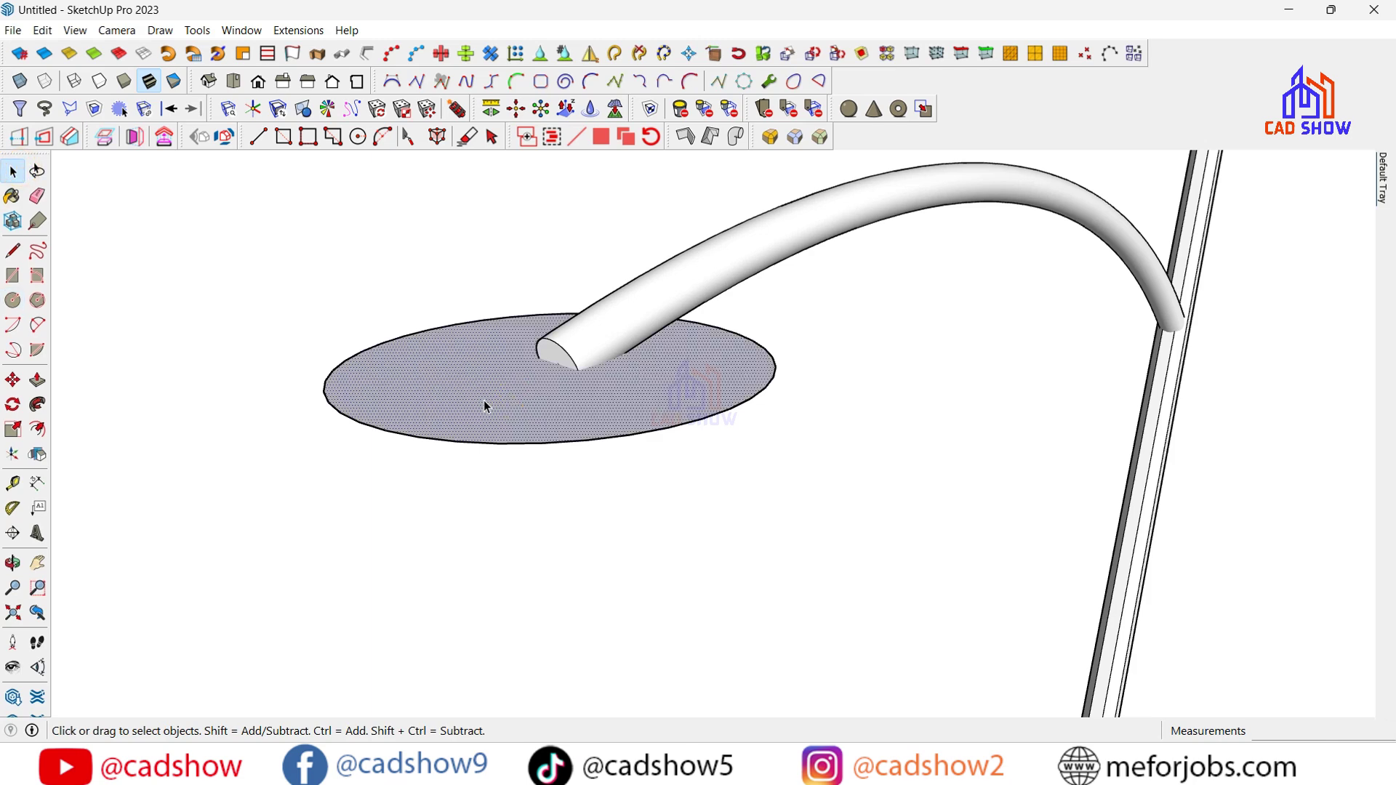
# Scale the circle into an ellipse, then shorten it slightly
pyautogui.click(13, 429)
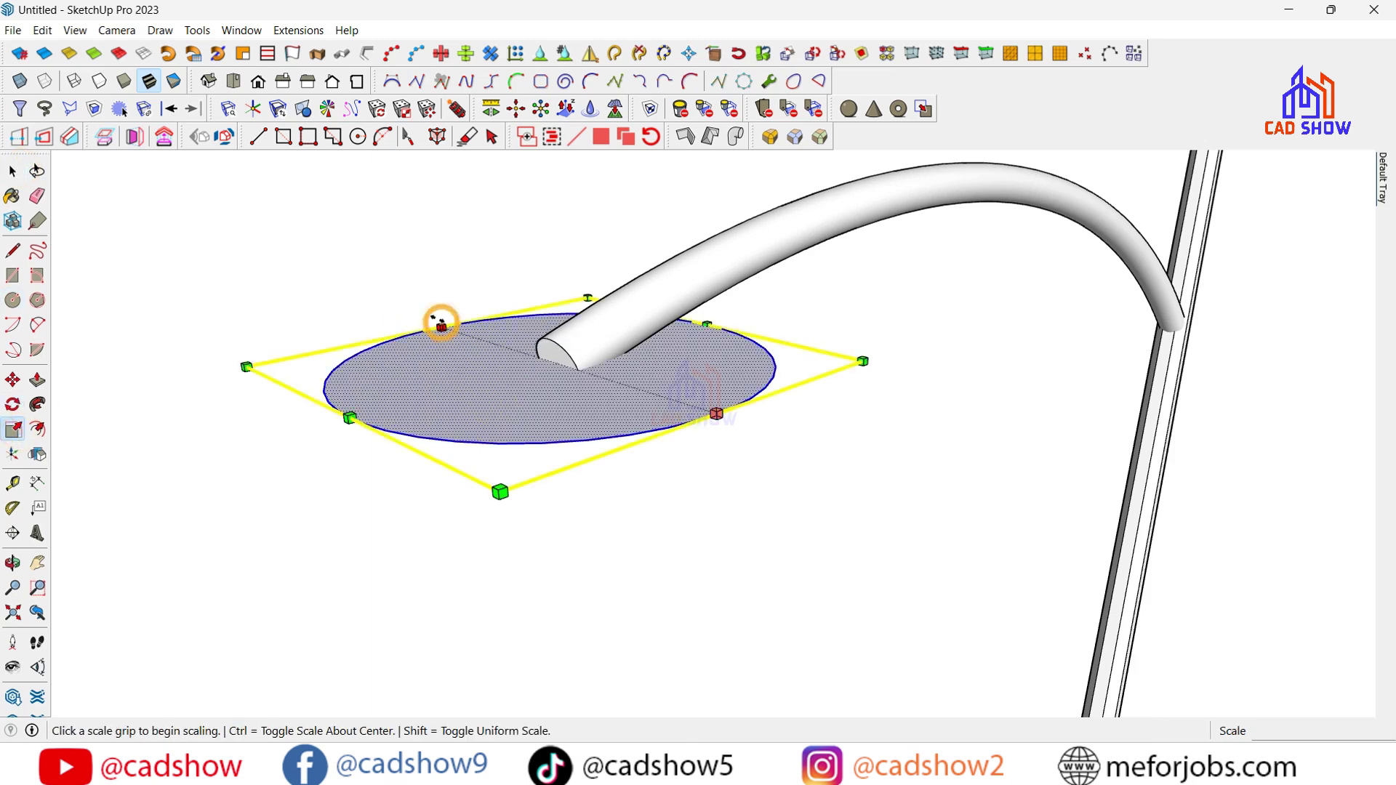
pyautogui.click(440, 324)
pyautogui.click(483, 357)
pyautogui.press('o')
pyautogui.moveTo(443, 452)
pyautogui.mouseDown()
pyautogui.moveTo(179, 676)
pyautogui.moveTo(505, 458)
pyautogui.mouseUp()
pyautogui.rightClick(469, 348)
pyautogui.click(506, 361)
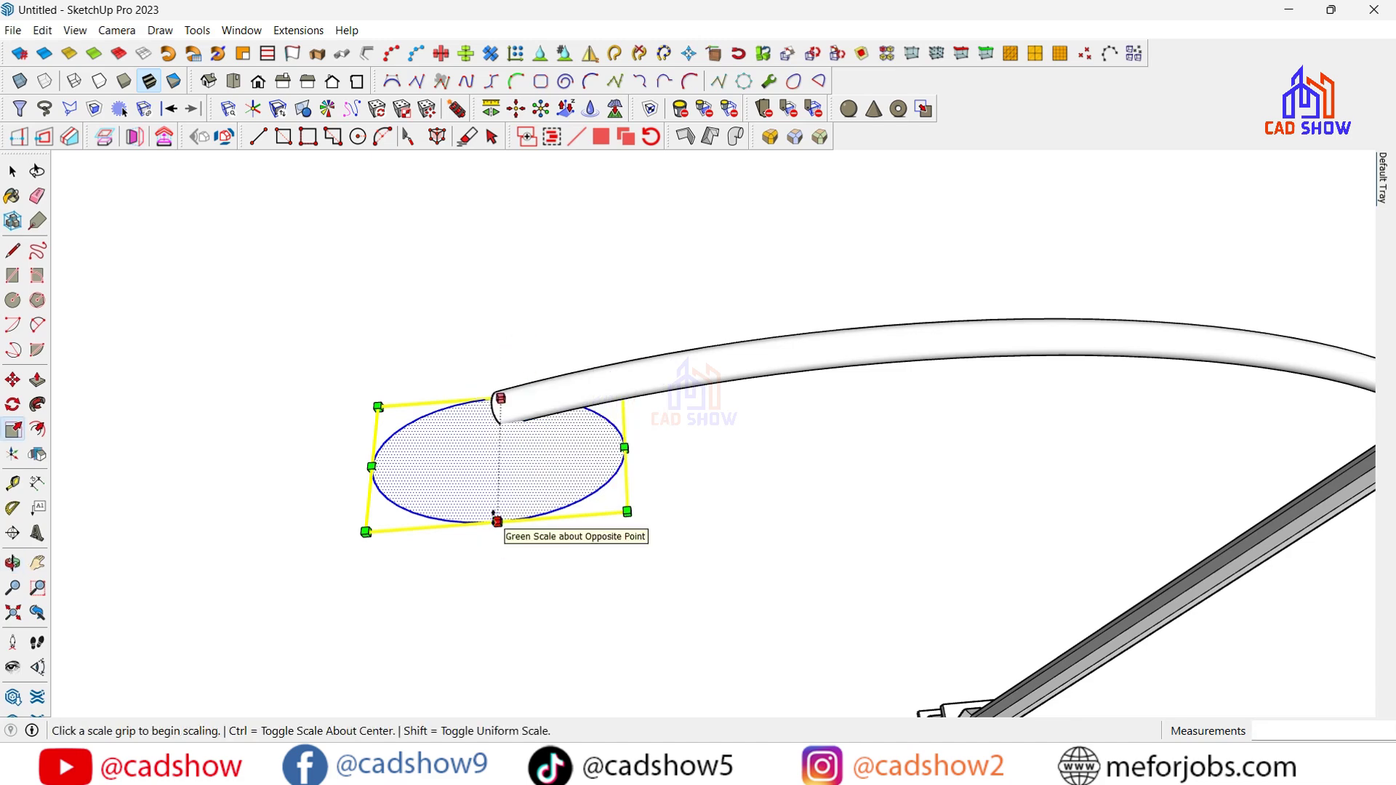
pyautogui.click(497, 521)
pyautogui.click(13, 379)
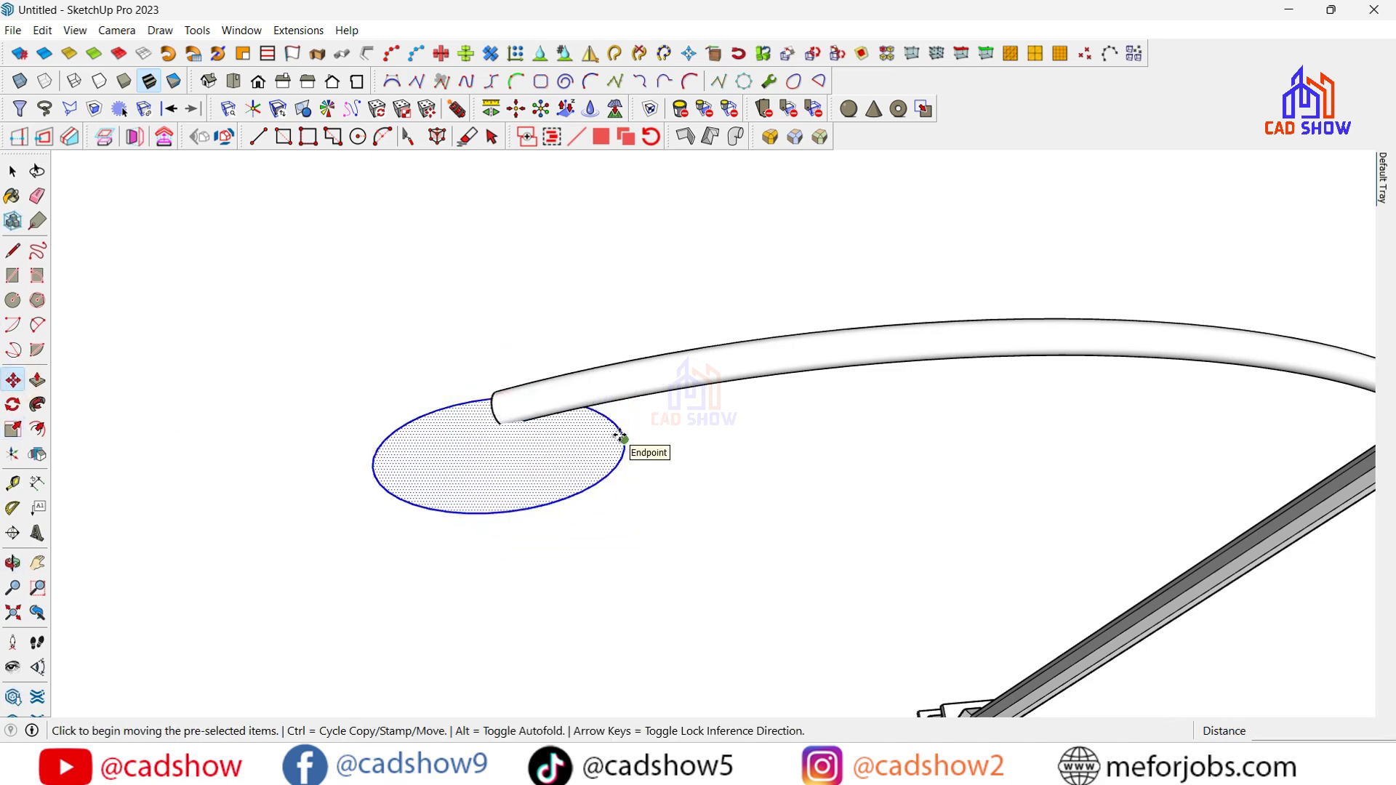
# Move the ellipse so its edge point snaps to the tube tip
pyautogui.click(620, 437)
pyautogui.scroll(3, 499, 430)
pyautogui.moveTo(499, 429)
pyautogui.mouseDown(button='middle')
pyautogui.moveTo(255, 504)
pyautogui.moveTo(498, 209)
pyautogui.mouseUp(button='middle')
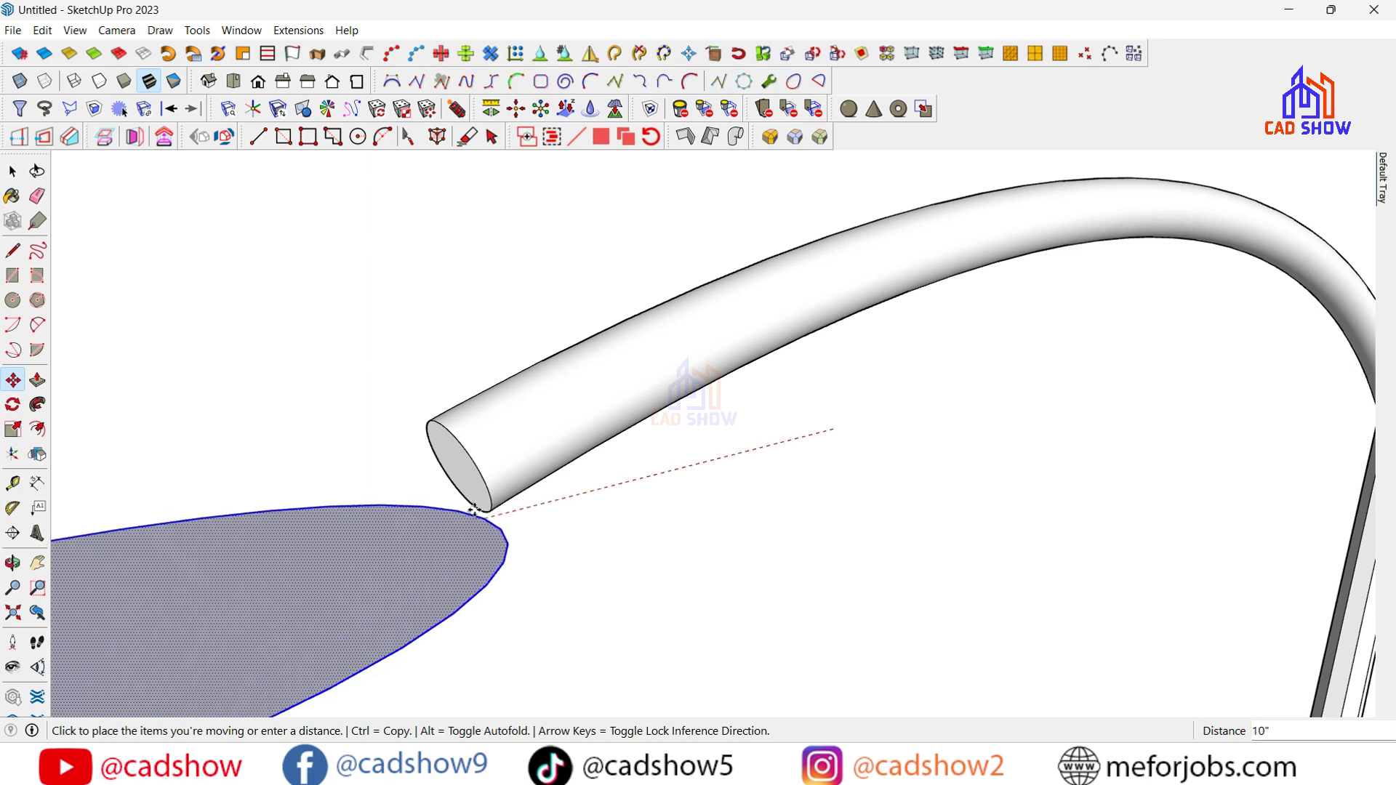
pyautogui.scroll(5, 474, 511)
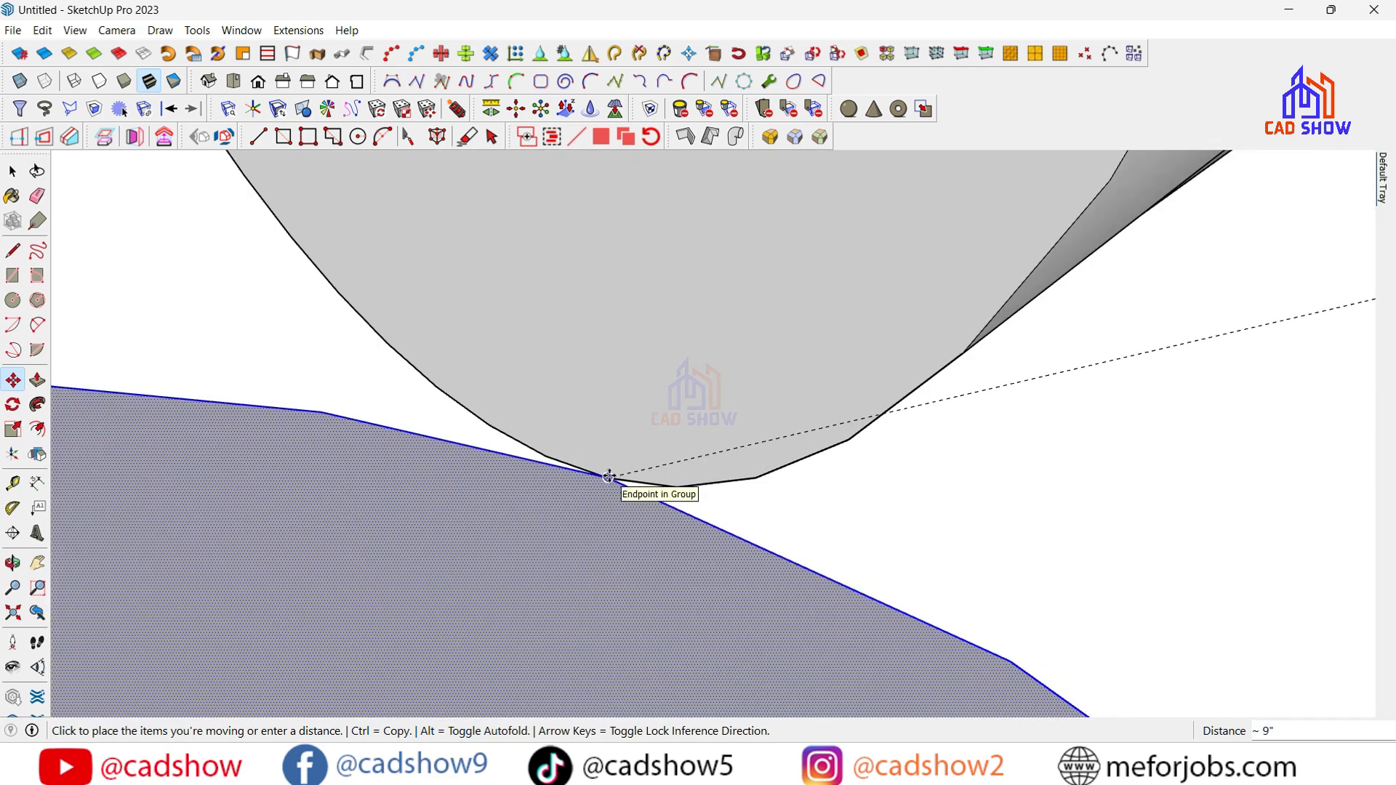
pyautogui.click(609, 477)
pyautogui.scroll(-5, 509, 451)
pyautogui.scroll(-3, 436, 429)
pyautogui.click(37, 380)
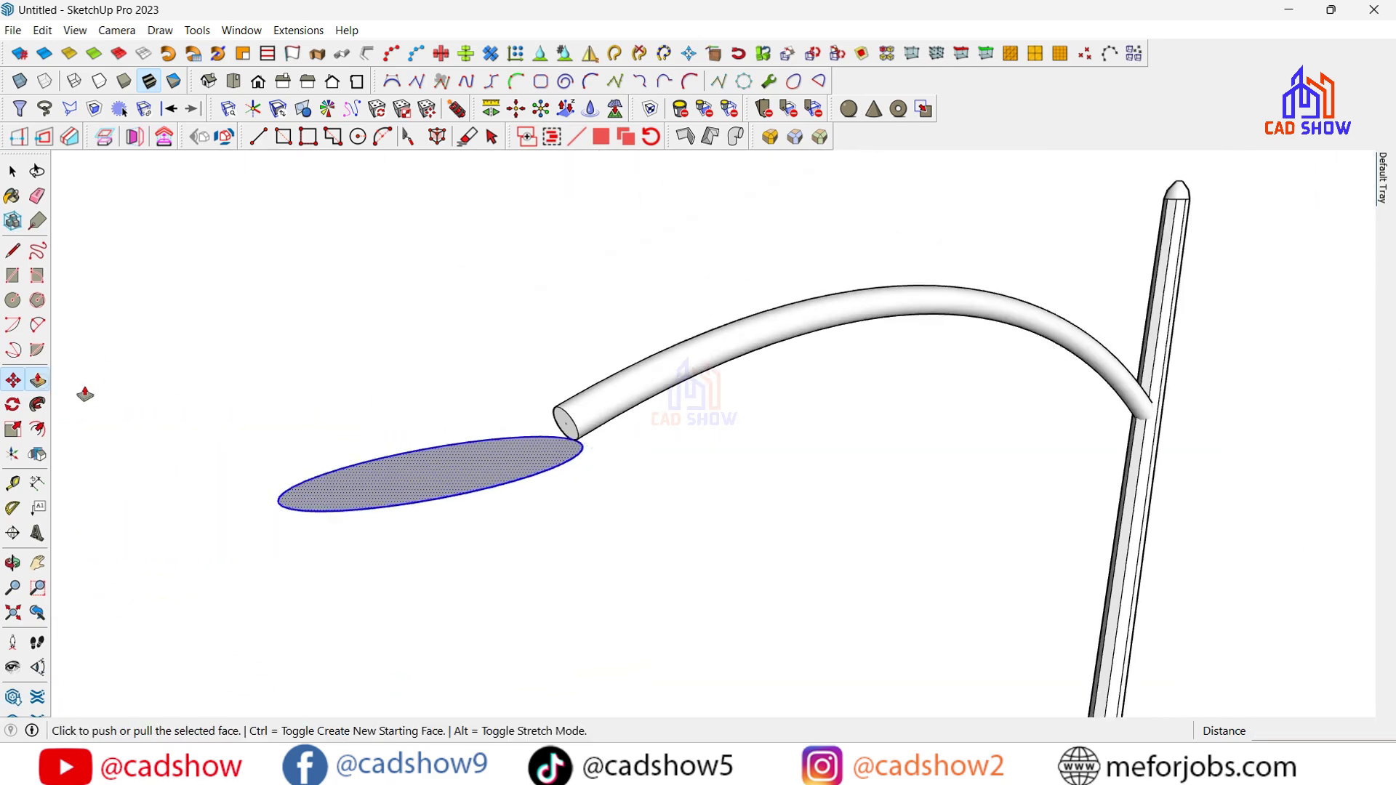
# Push/Pull the ellipse into a disc, 1" then raised to 2"
pyautogui.click(414, 478)
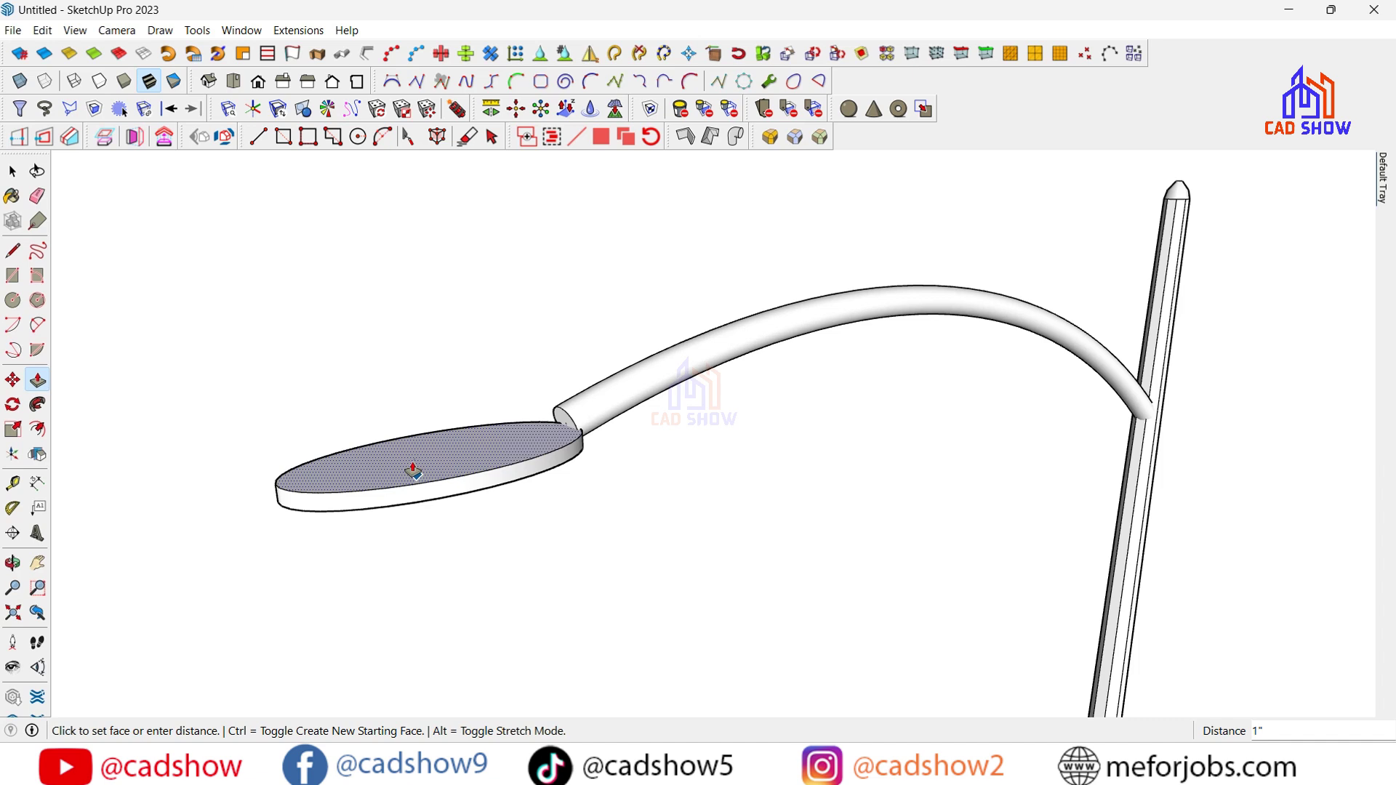
pyautogui.click(413, 471)
pyautogui.click(401, 481)
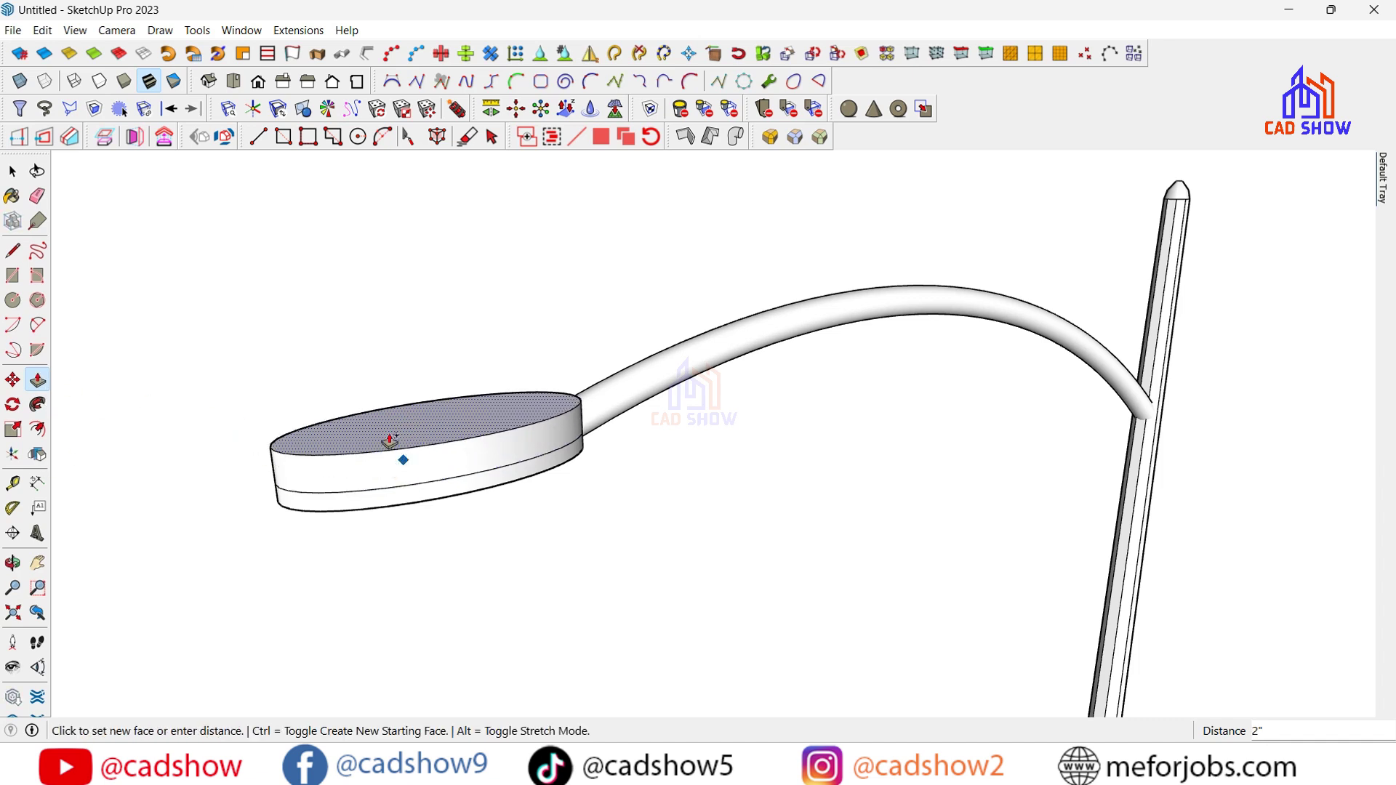
pyautogui.click(387, 435)
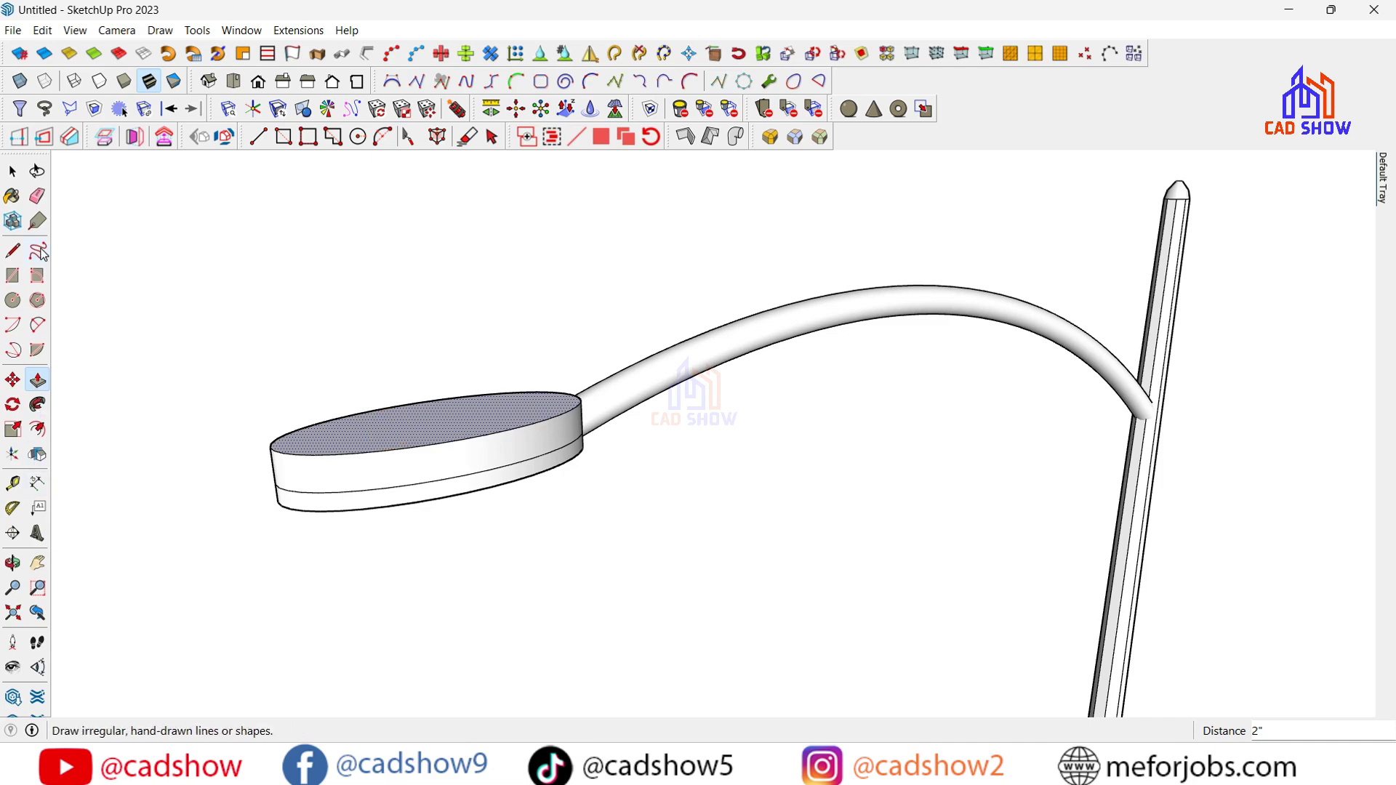
# Scale the disc's top face about its centre to 0.88
pyautogui.click(12, 171)
pyautogui.press('s')
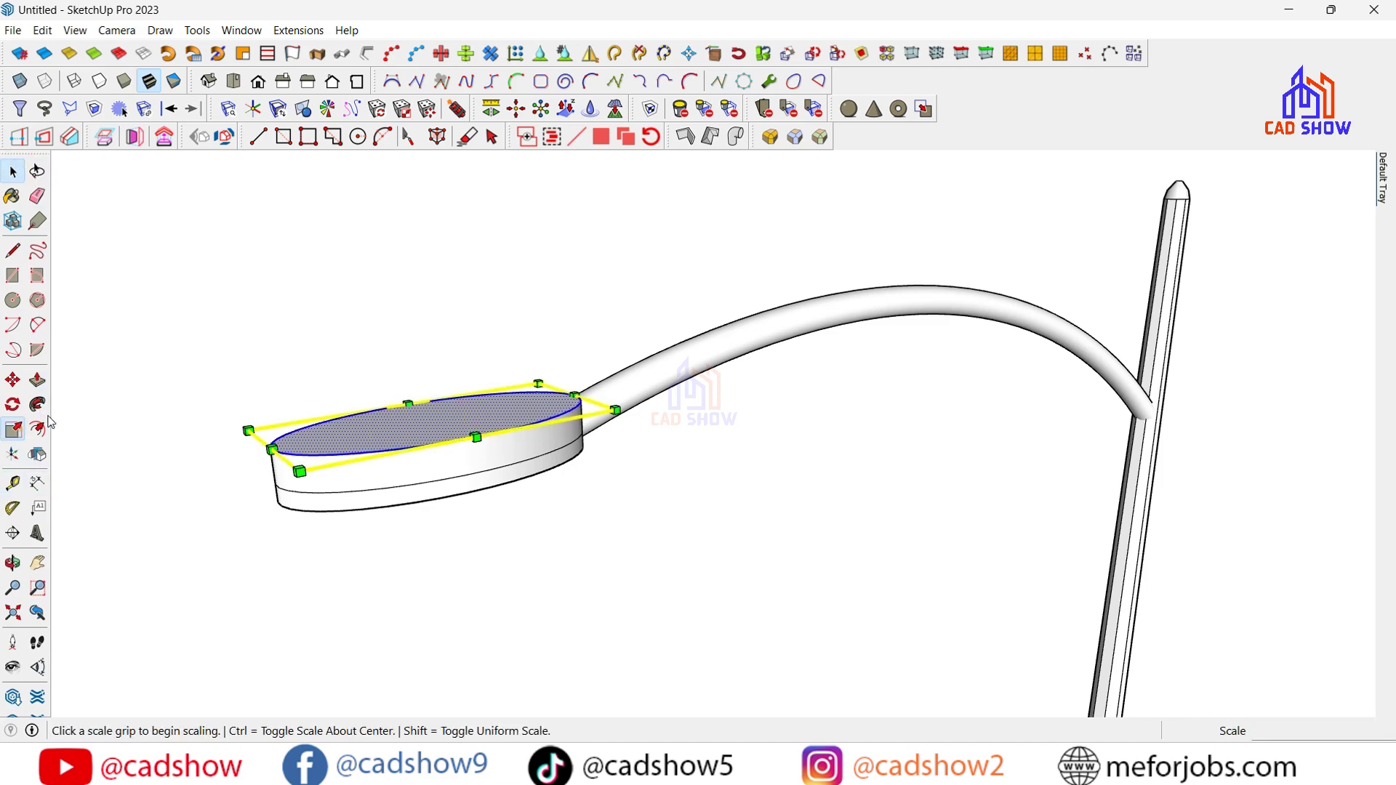
pyautogui.moveTo(561, 490); pyautogui.dragTo(577, 456, button='middle')
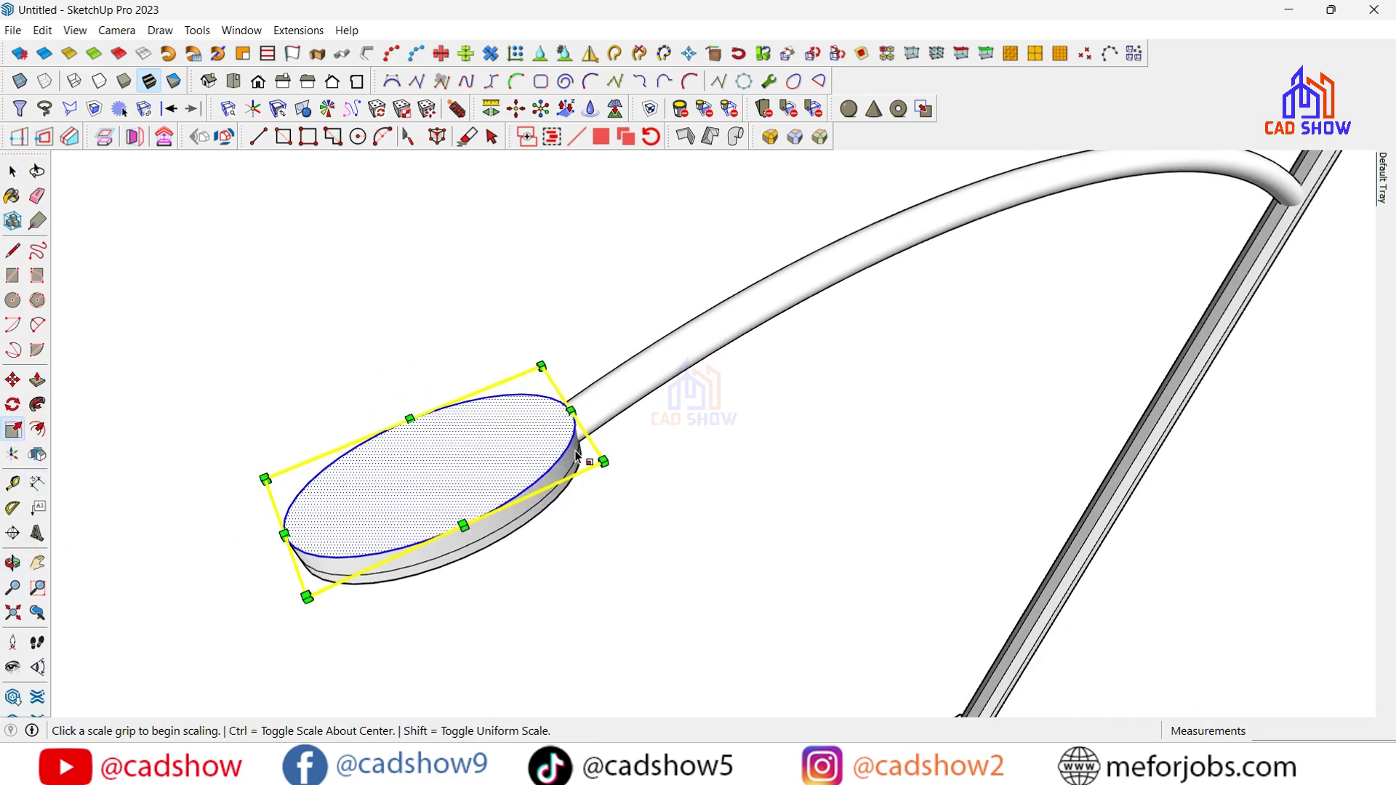
pyautogui.click(604, 462)
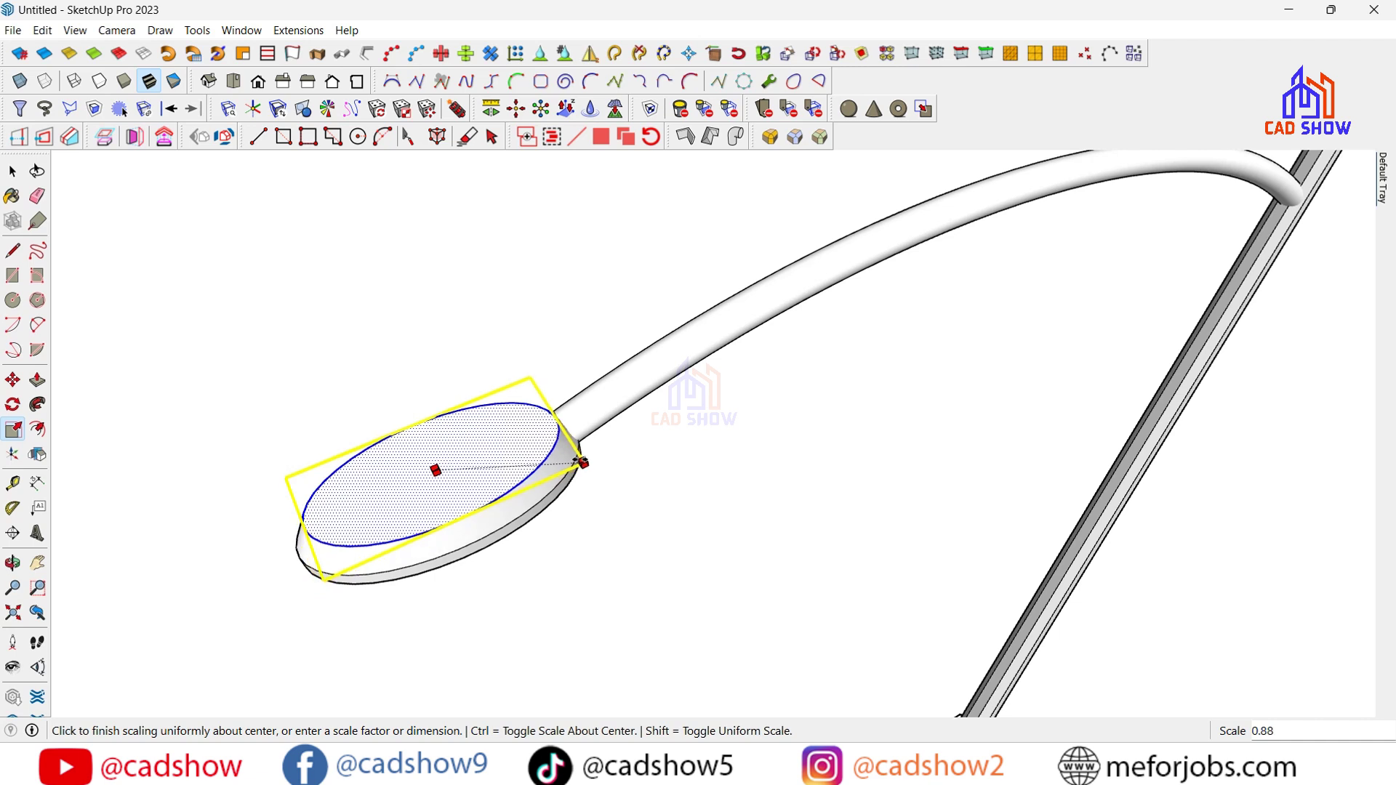
pyautogui.click(578, 462)
# Pull up another tier, shrink its top face to 0.67 about the centre, and view underneath
pyautogui.press('p')
pyautogui.click(431, 487)
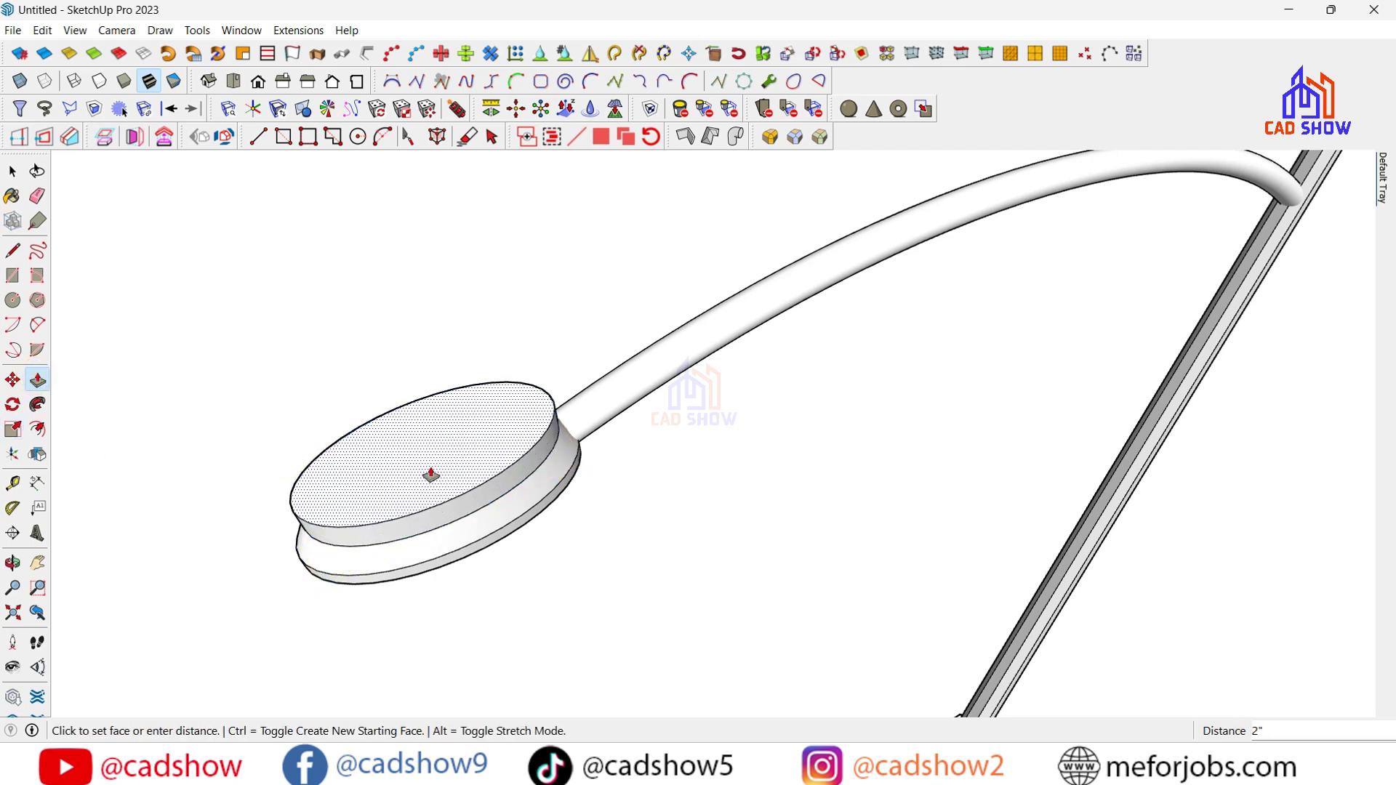
pyautogui.press('space')
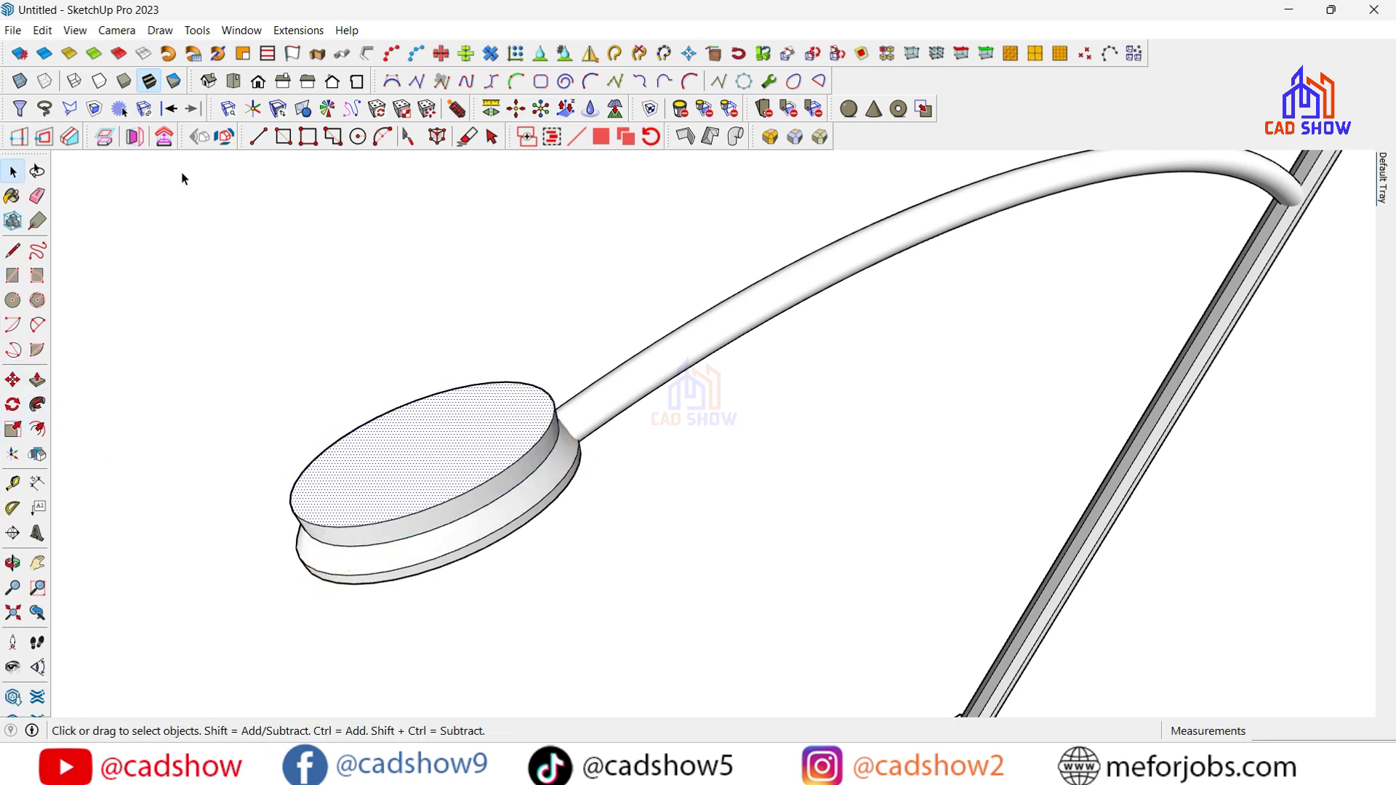
pyautogui.doubleClick(397, 460)
pyautogui.click(12, 429)
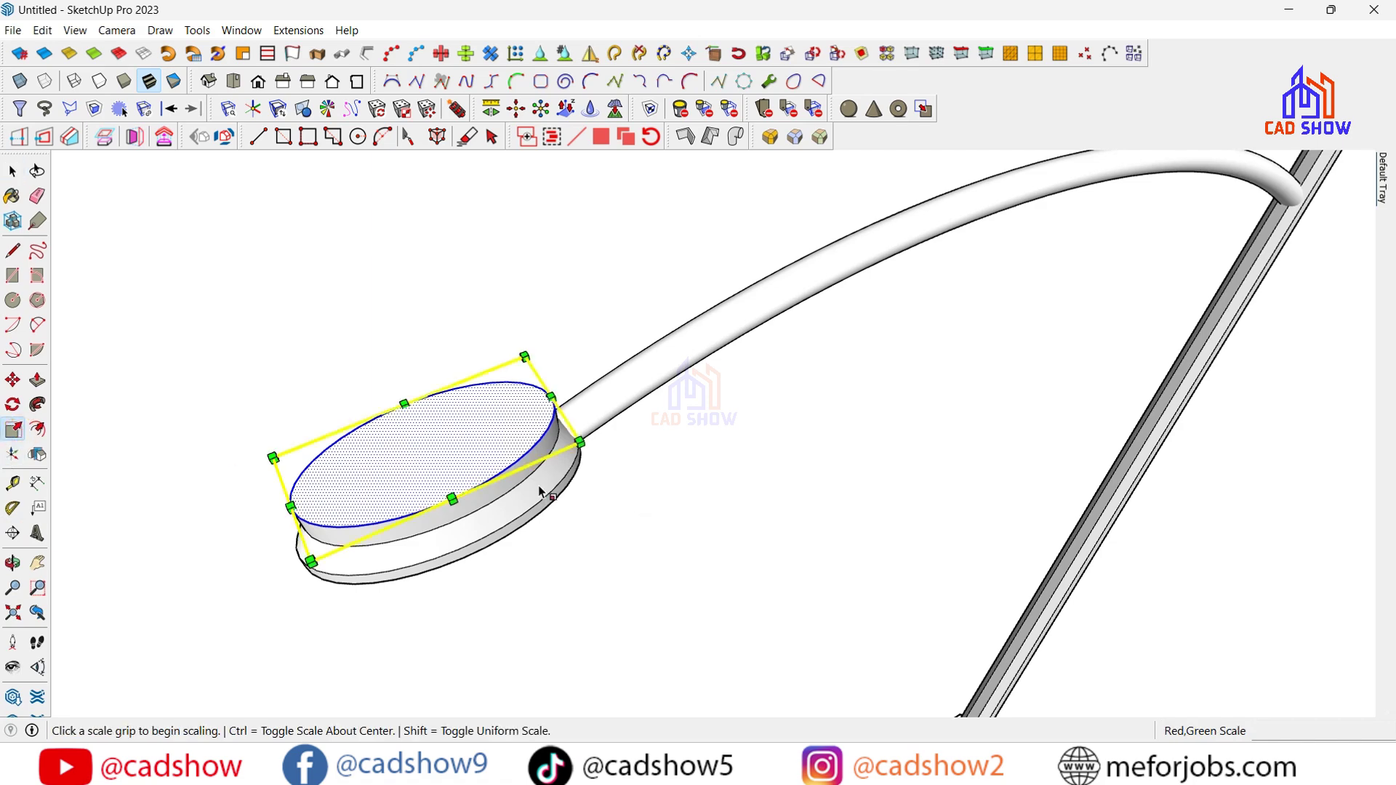
pyautogui.click(553, 443)
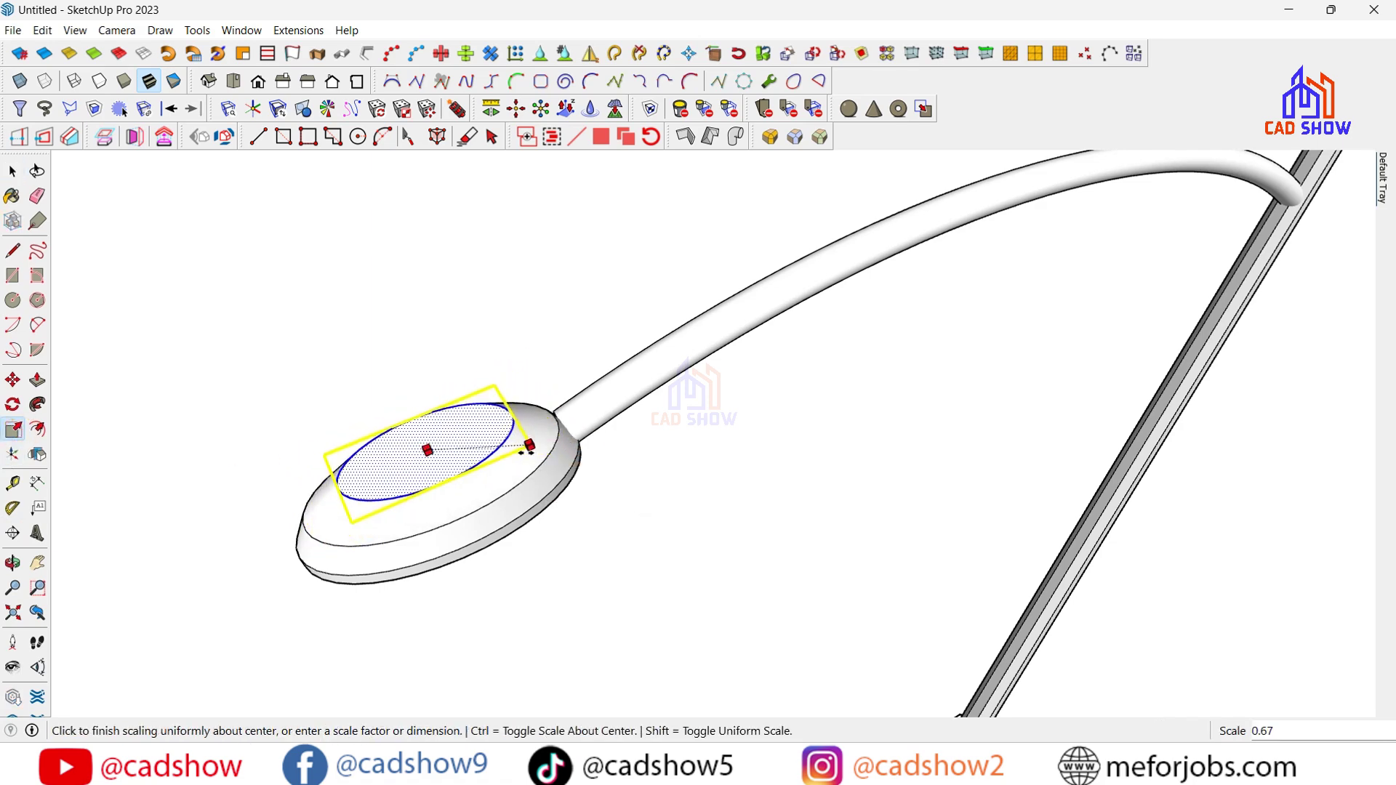
pyautogui.click(527, 447)
pyautogui.press('space')
pyautogui.click(240, 474)
pyautogui.moveTo(422, 616)
pyautogui.mouseDown(button='middle')
pyautogui.moveTo(344, 522)
pyautogui.moveTo(424, 196)
pyautogui.moveTo(349, 573)
pyautogui.moveTo(751, 249)
pyautogui.moveTo(258, 376)
pyautogui.moveTo(577, 318)
pyautogui.mouseUp(button='middle')
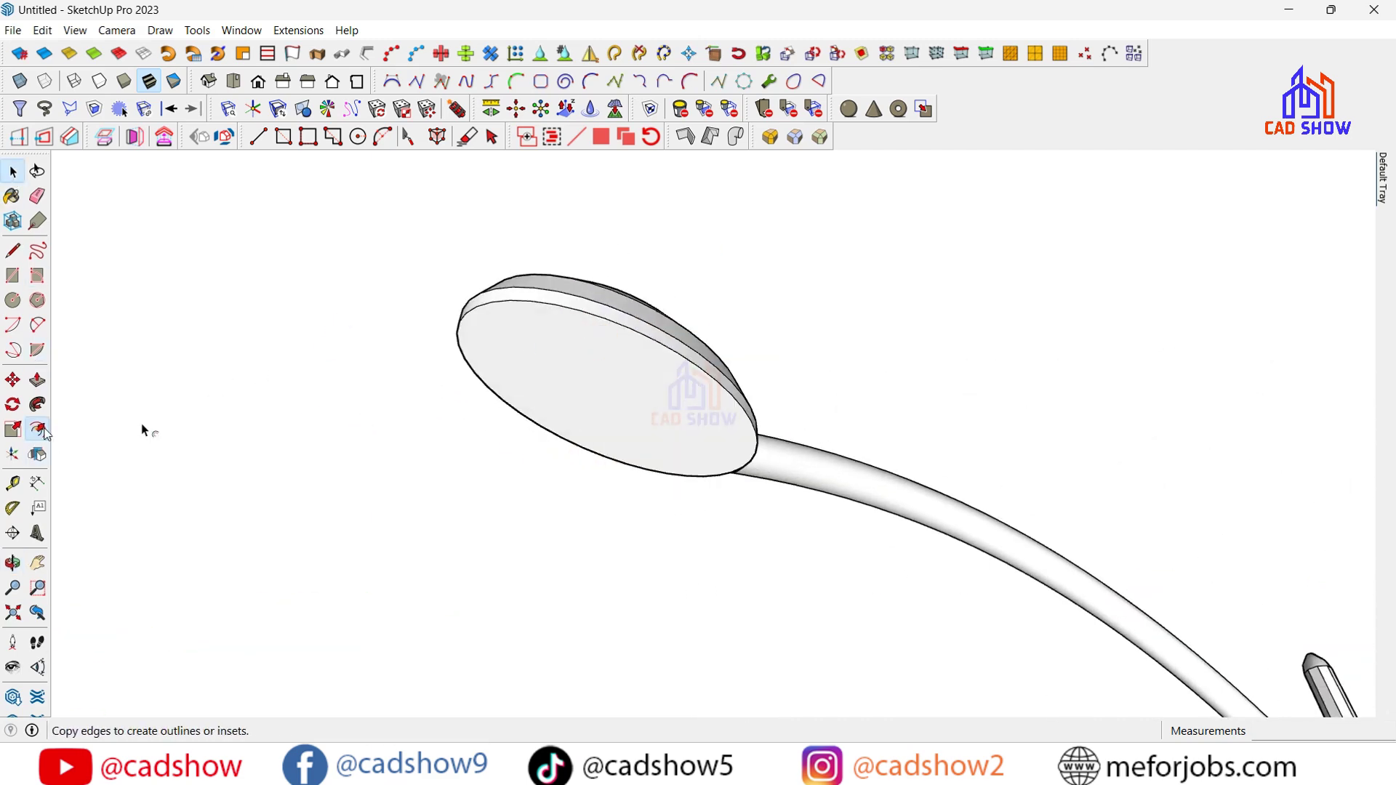
# Offset the underside face 1" inward and push the inner face down twice
pyautogui.click(38, 430)
pyautogui.click(603, 317)
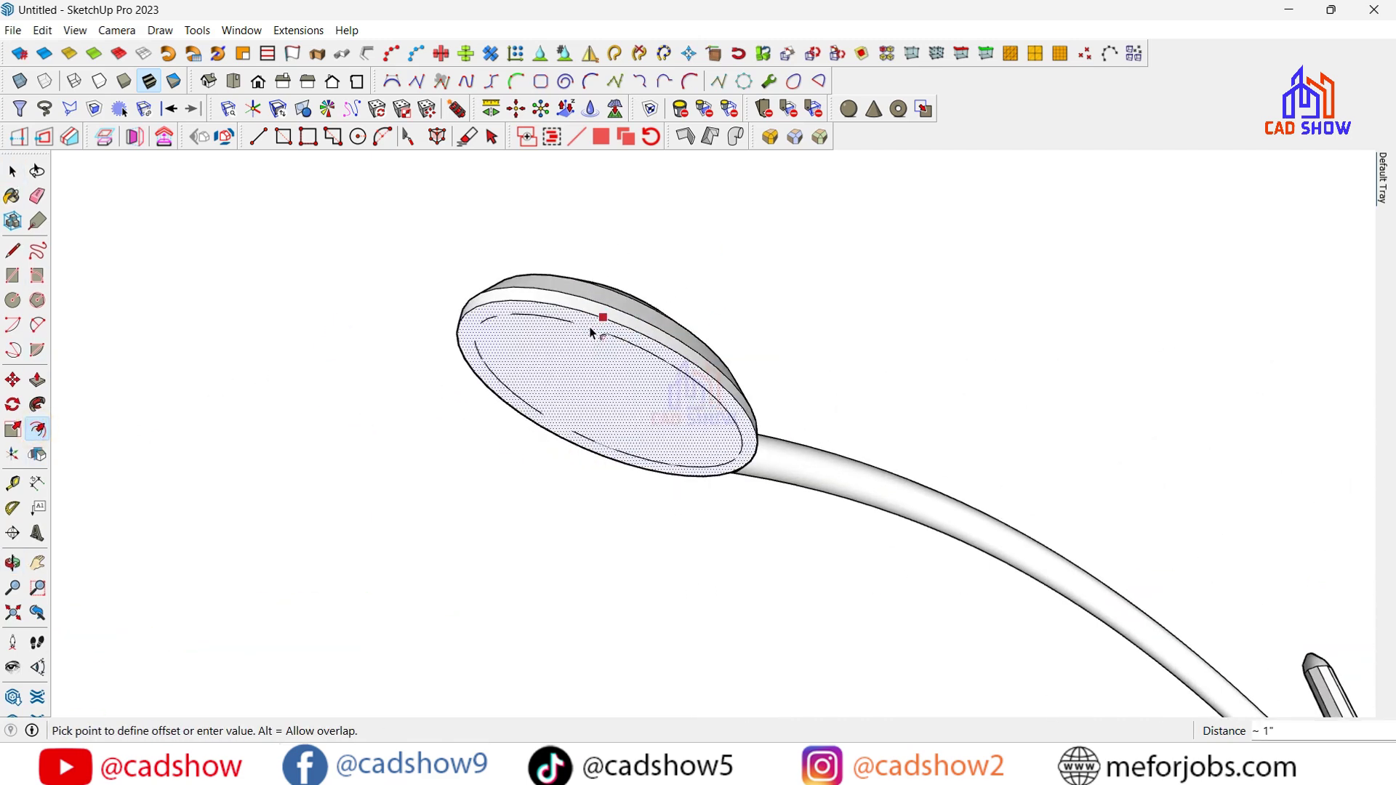
pyautogui.click(592, 333)
pyautogui.click(37, 380)
pyautogui.click(565, 380)
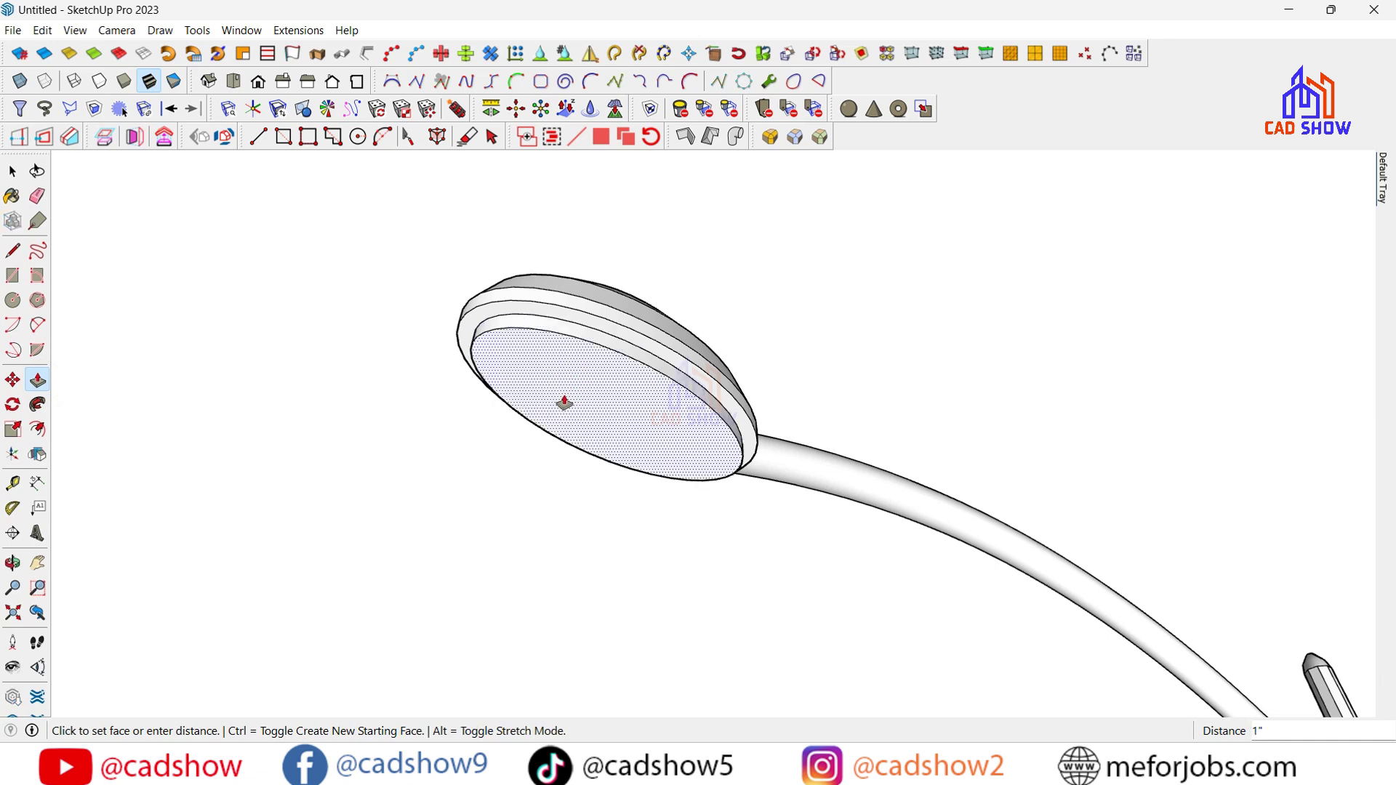
pyautogui.click(566, 401)
pyautogui.click(582, 398)
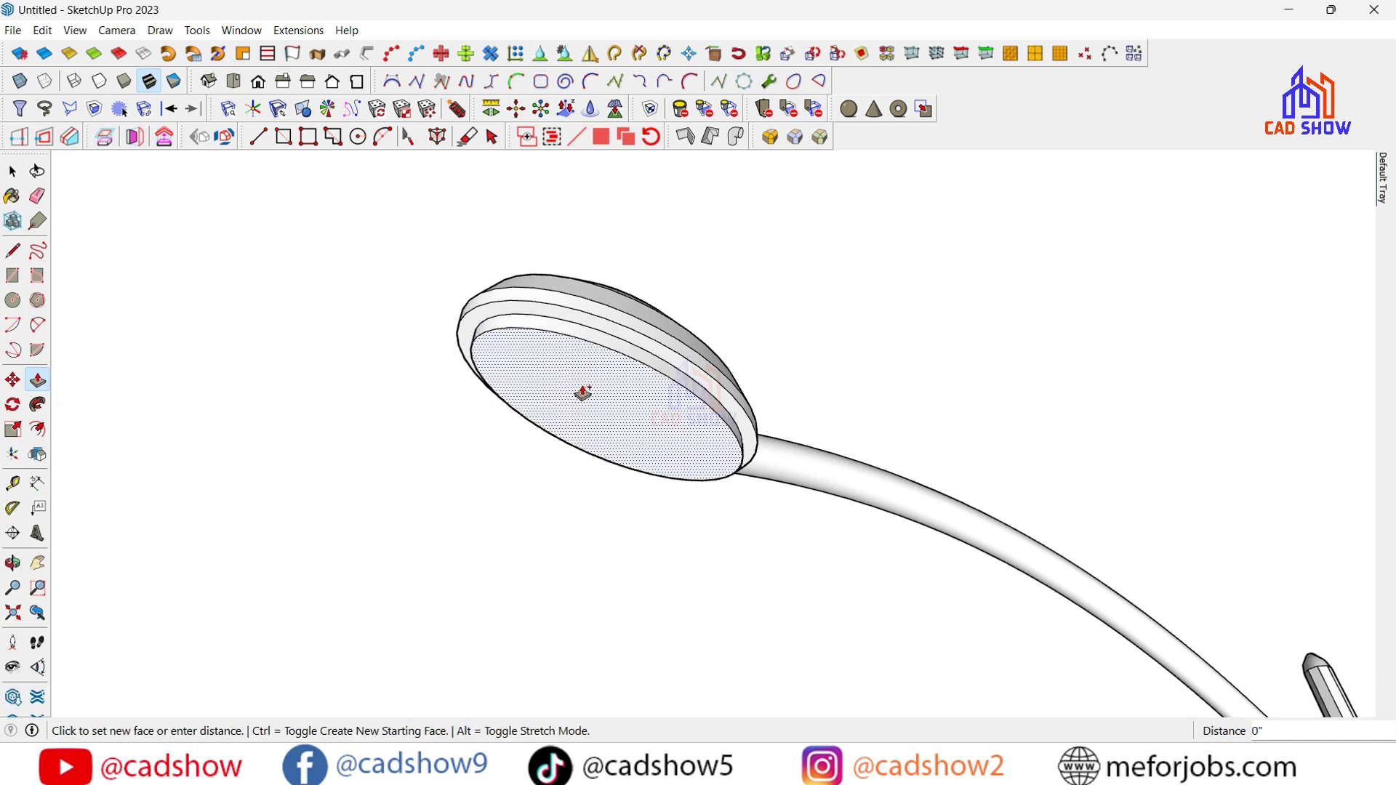
pyautogui.click(580, 412)
pyautogui.press('m')
pyautogui.press('space')
# Scale the inner bottom face smaller about its centre
pyautogui.click(622, 465)
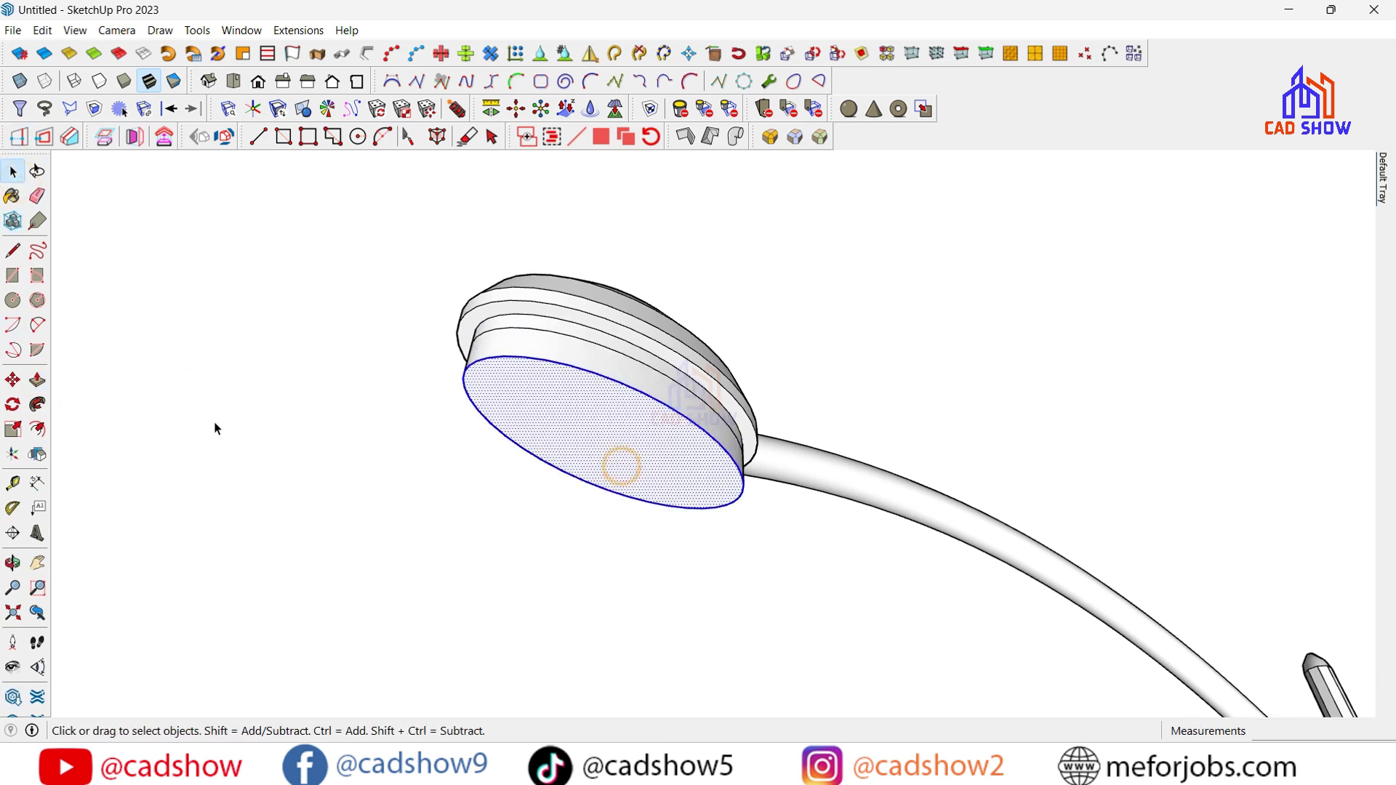
pyautogui.click(14, 430)
pyautogui.click(779, 465)
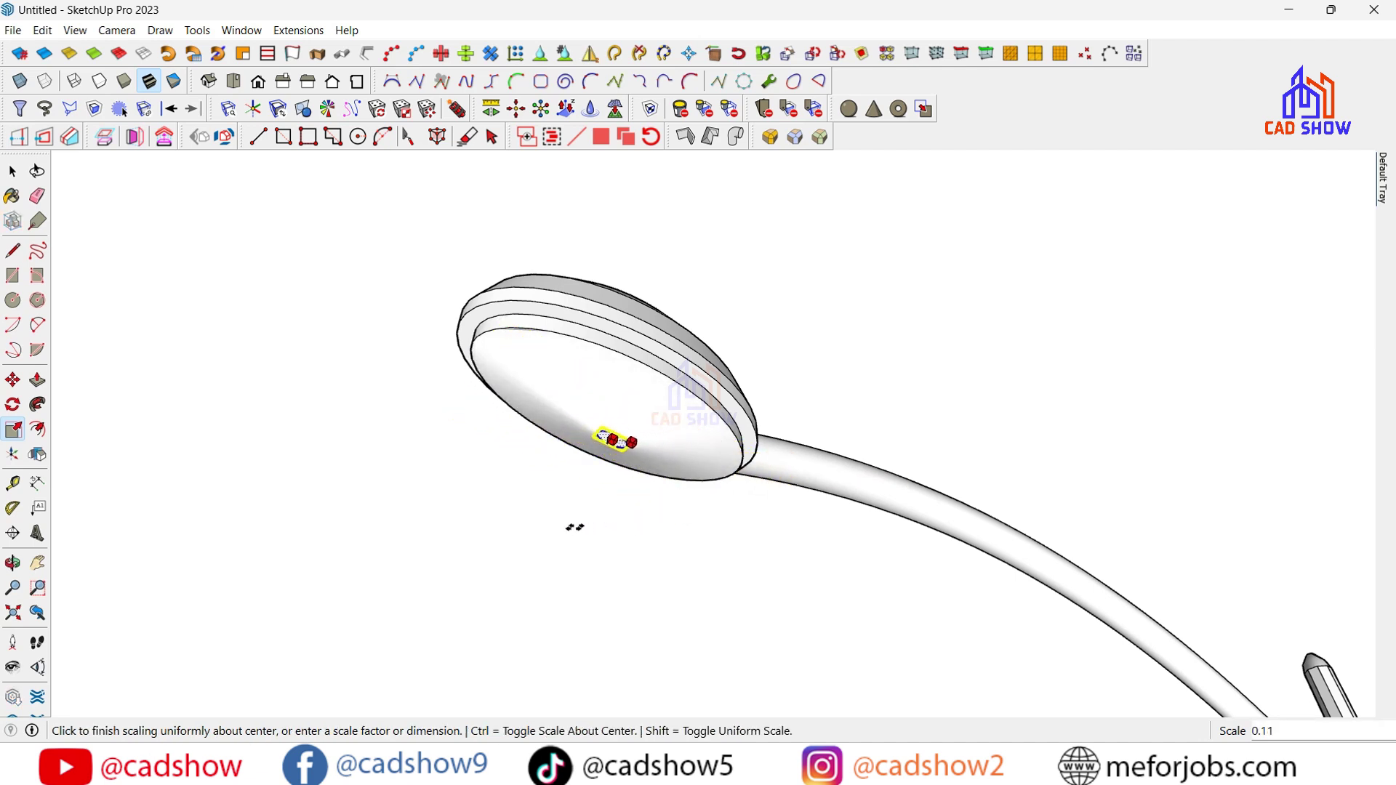
pyautogui.scroll(2, 601, 447)
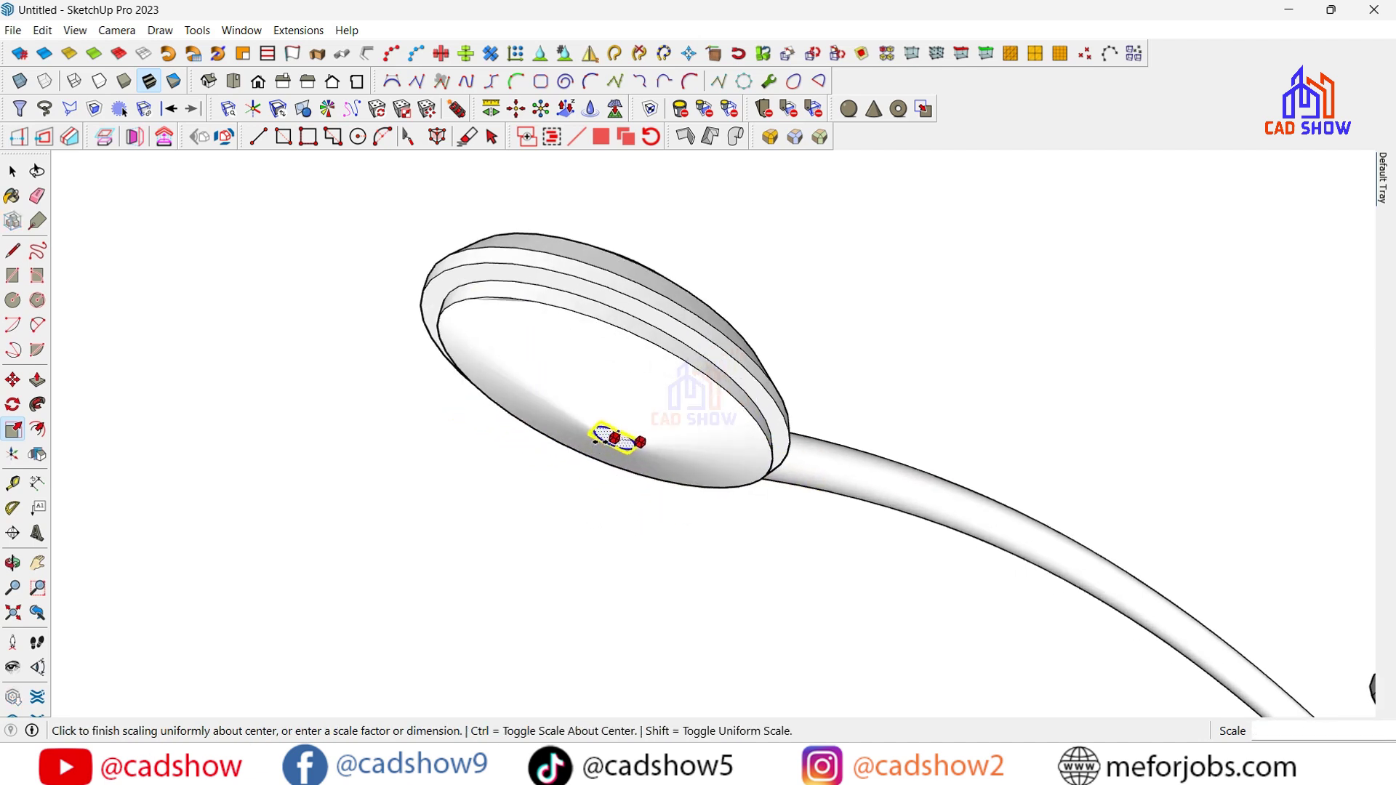
pyautogui.scroll(3, 600, 447)
pyautogui.scroll(3, 600, 447)
pyautogui.click(582, 498)
pyautogui.scroll(-3, 582, 497)
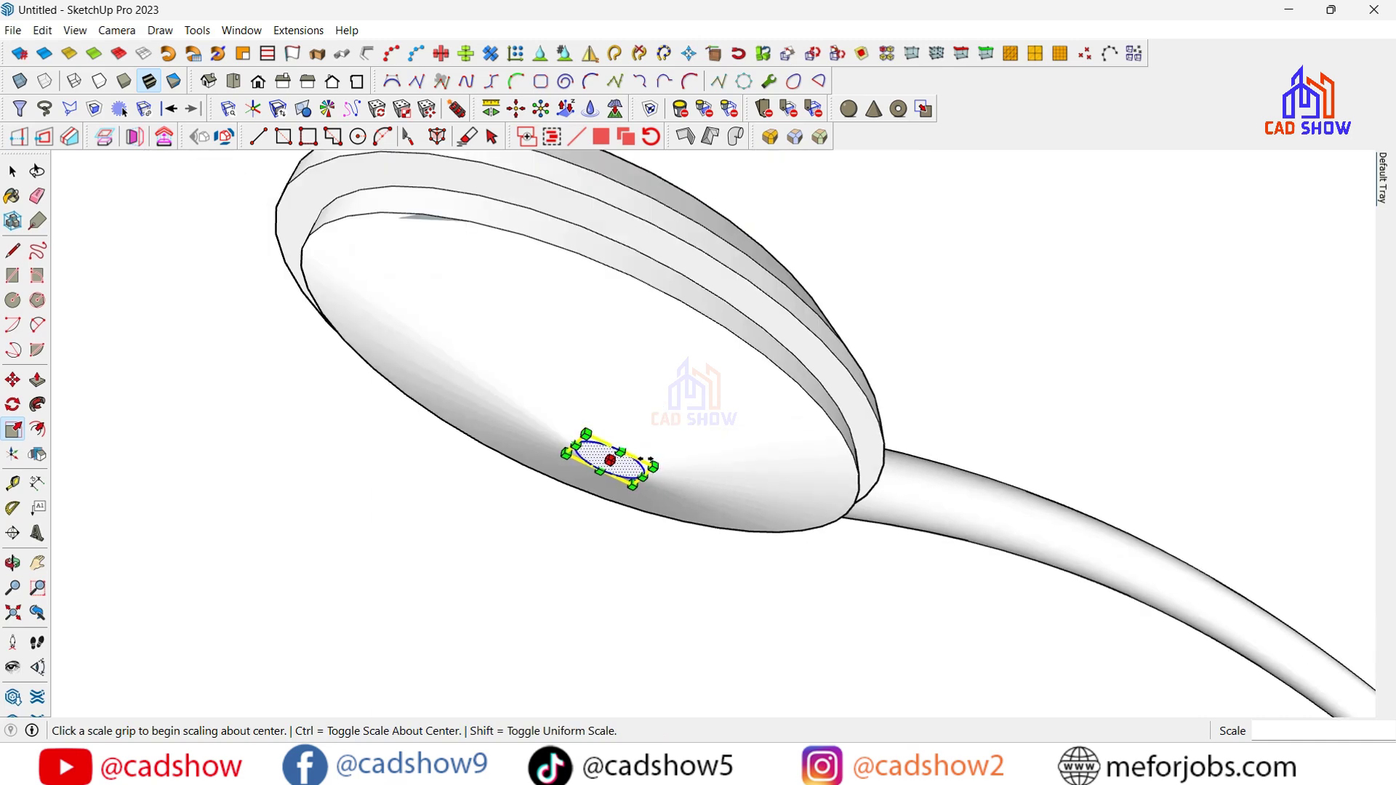
pyautogui.click(652, 466)
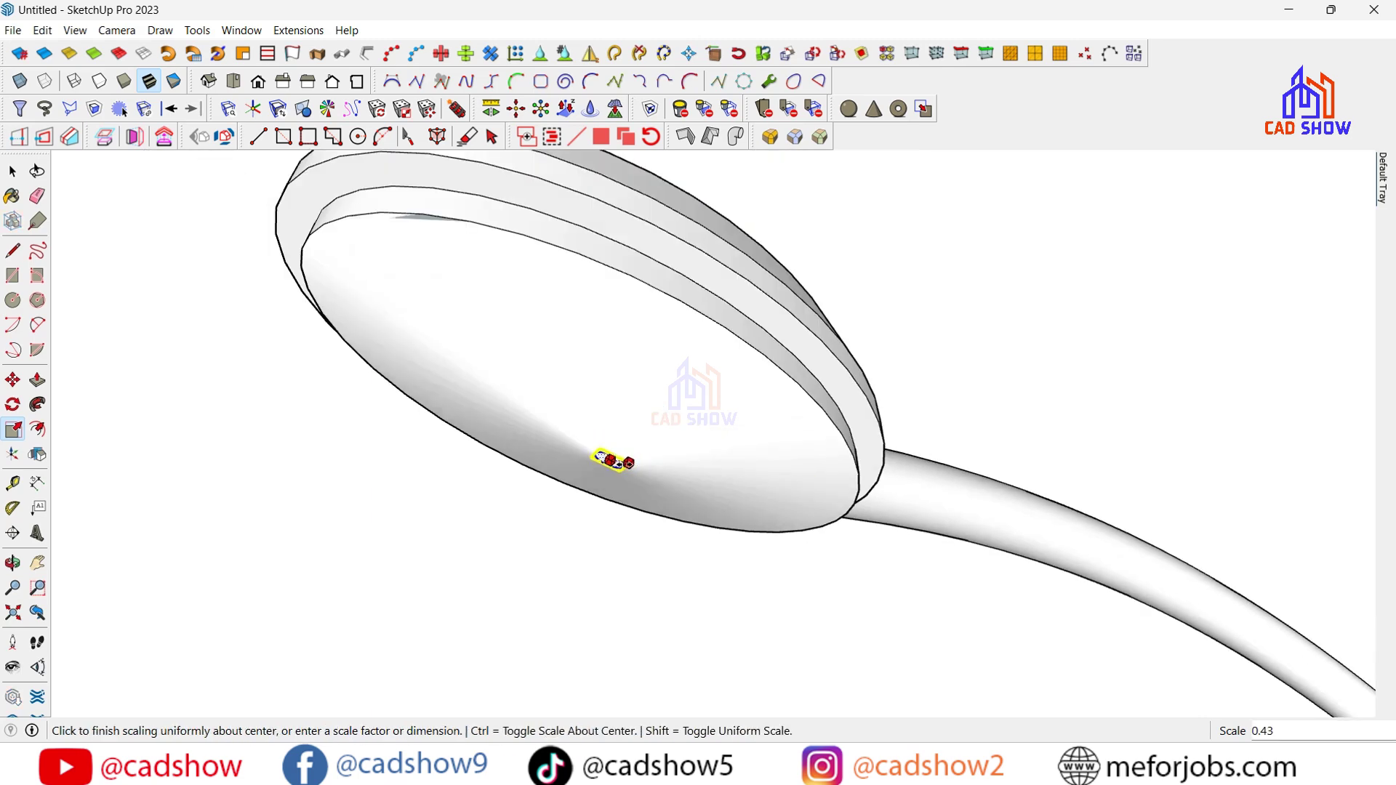
pyautogui.middleClick(853, 459)
pyautogui.moveTo(408, 598)
pyautogui.mouseDown()
pyautogui.moveTo(911, 499)
pyautogui.moveTo(593, 640)
pyautogui.moveTo(584, 606)
pyautogui.mouseUp()
# Undo the point scale, scale the bottom face to 0.91, and extrude it downward
pyautogui.hotkey('ctrl', 'z')
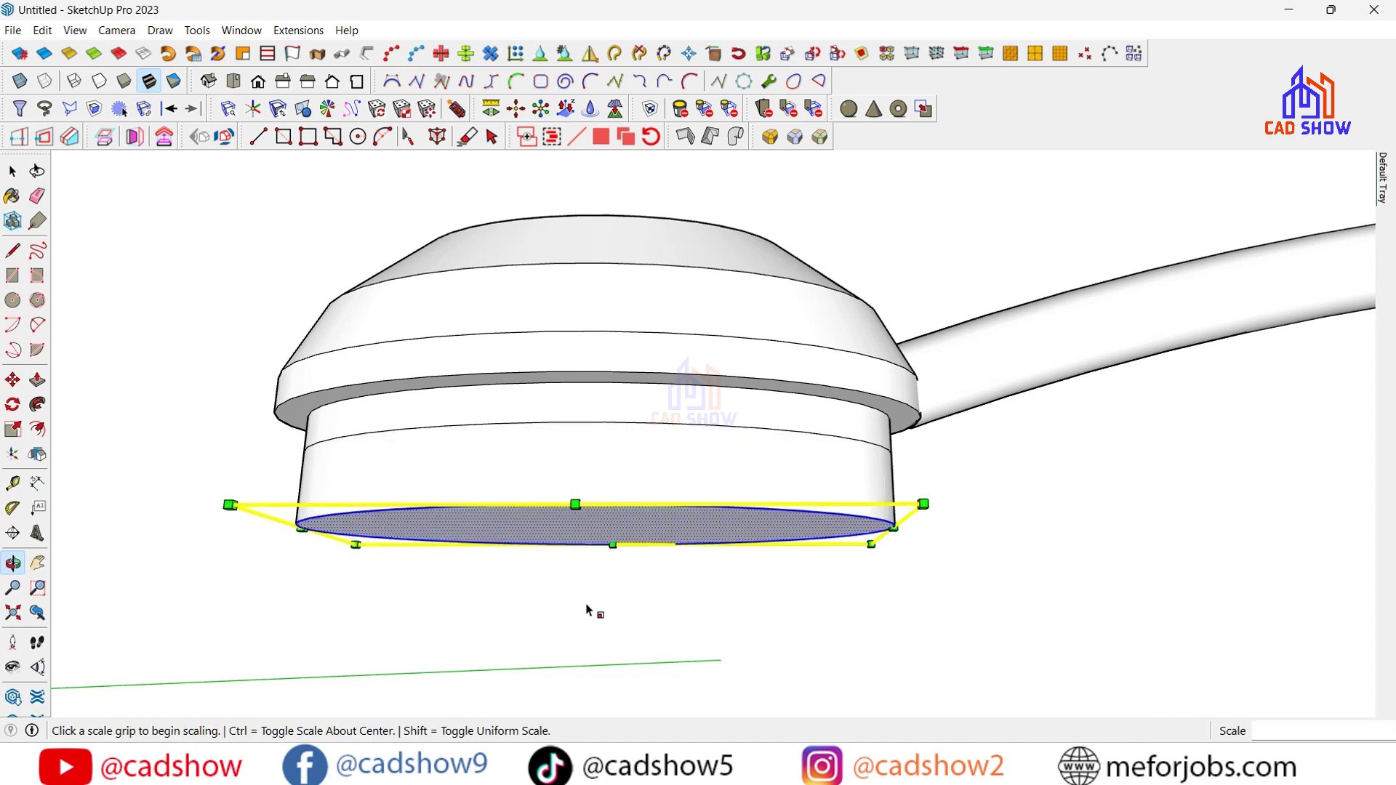
pyautogui.click(542, 458)
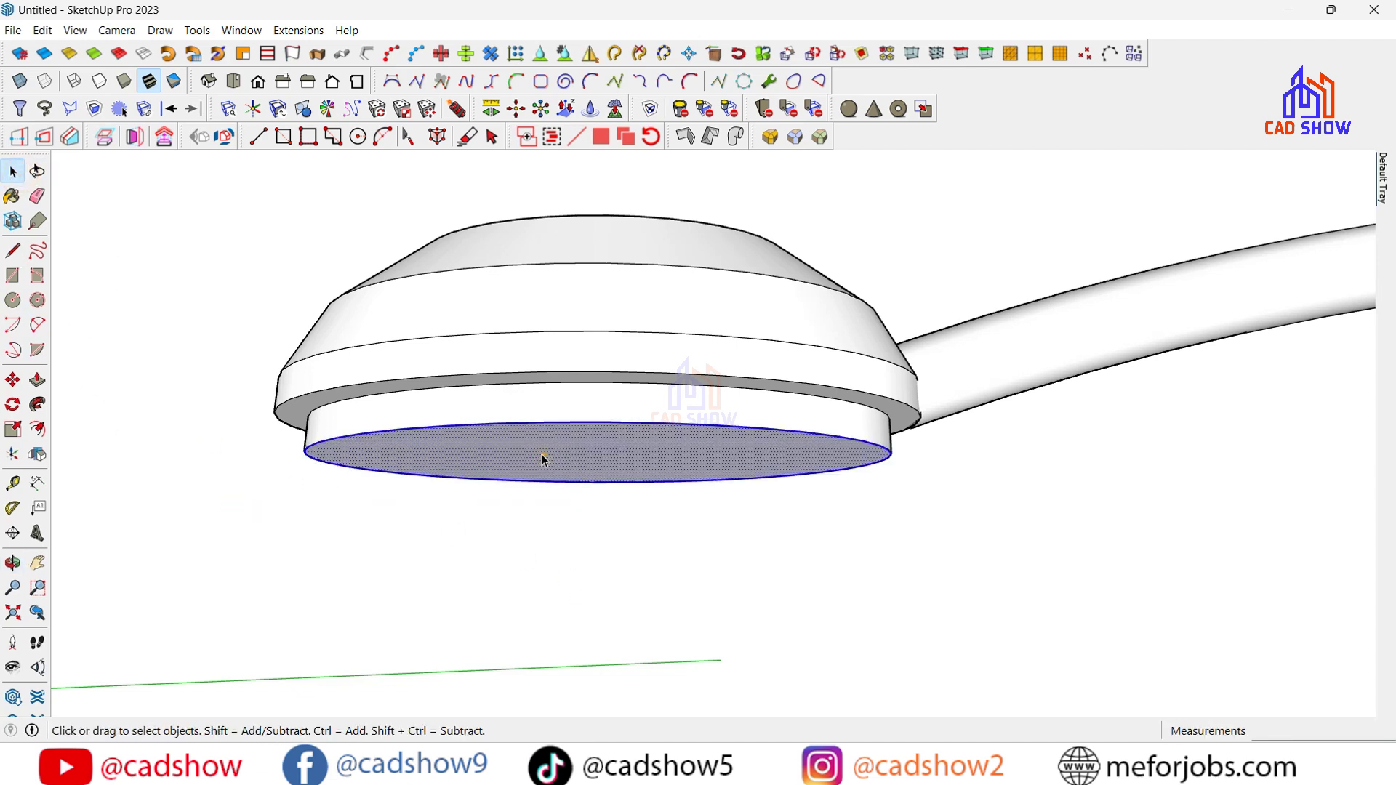
pyautogui.click(13, 429)
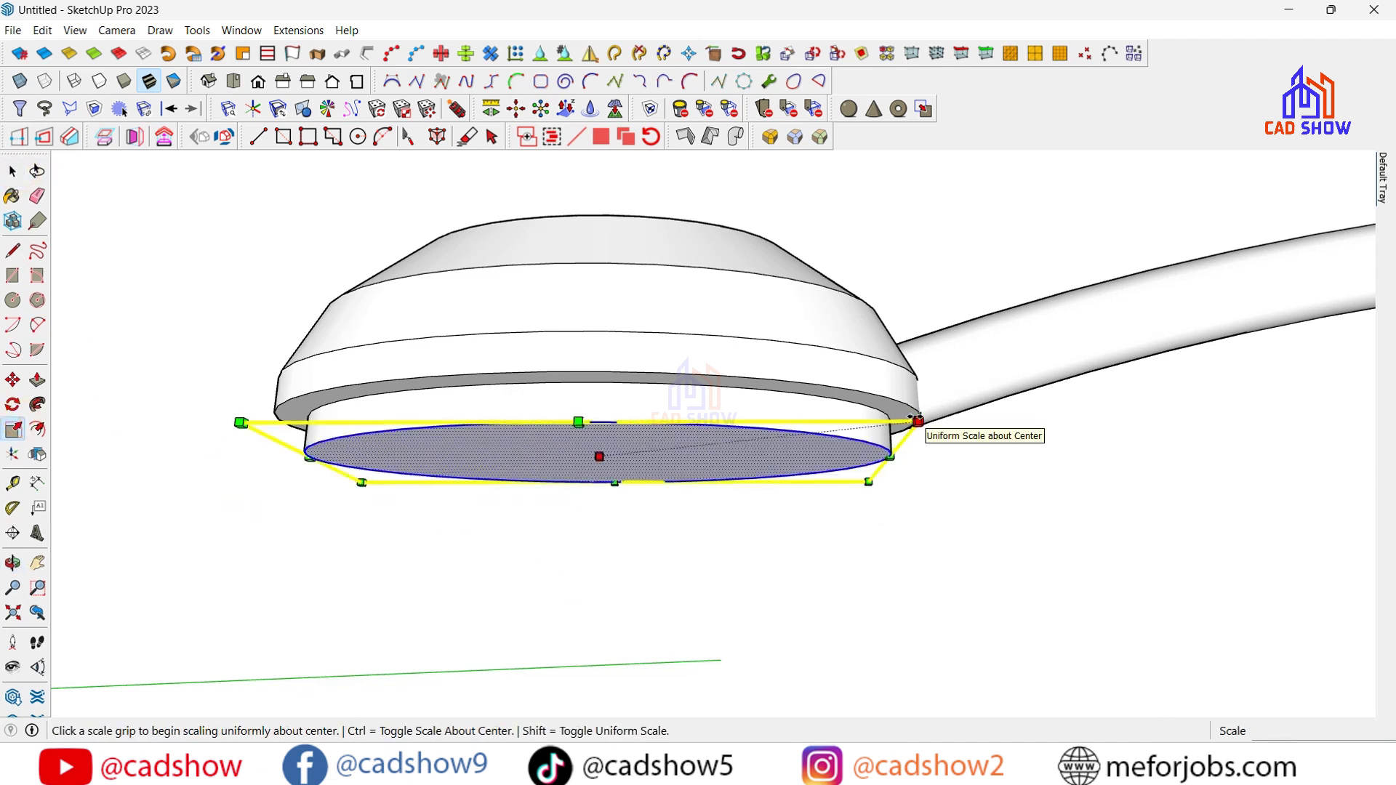
pyautogui.keyDown('ctrl'); pyautogui.moveTo(919, 420); pyautogui.dragTo(885, 425); pyautogui.keyUp('ctrl')
pyautogui.click(37, 380)
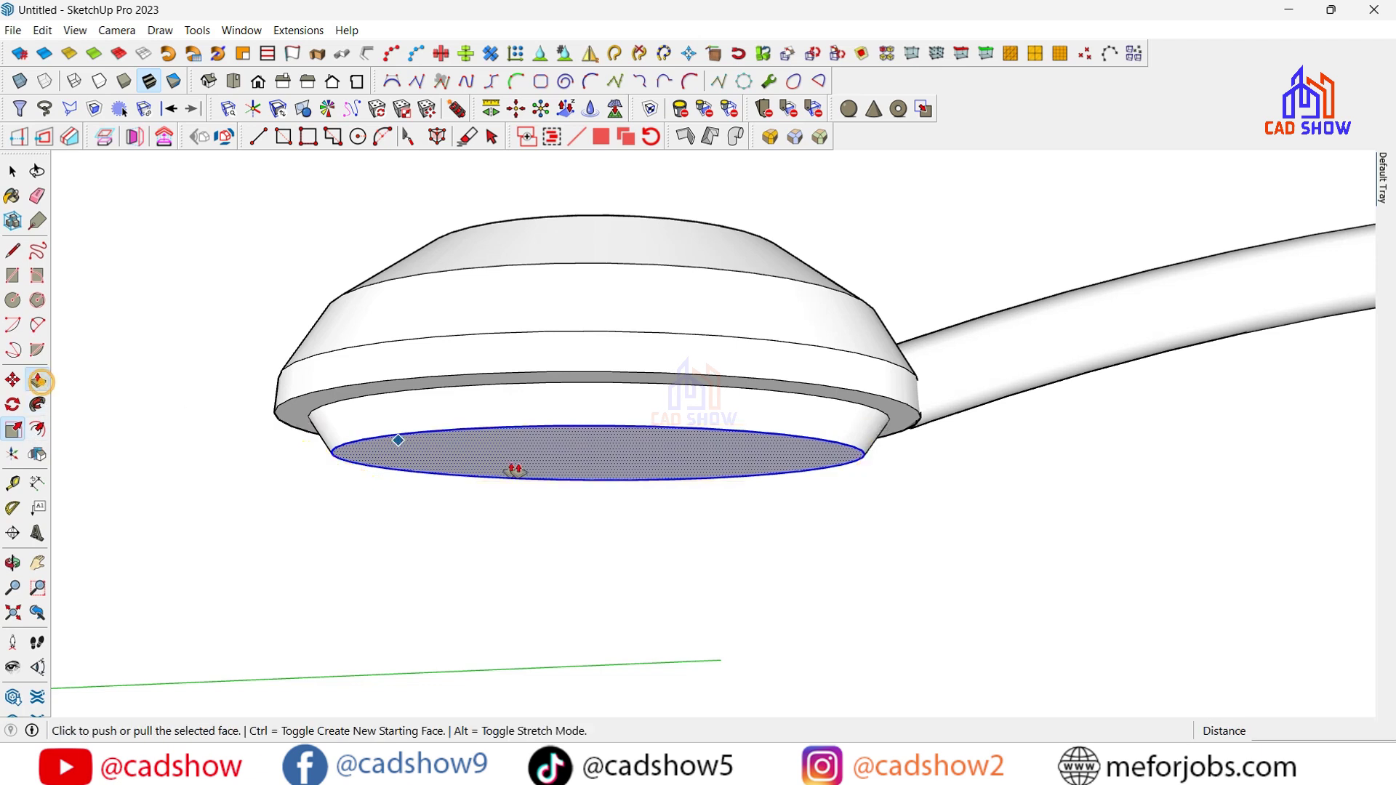
pyautogui.moveTo(538, 455); pyautogui.dragTo(514, 542)
pyautogui.press('space')
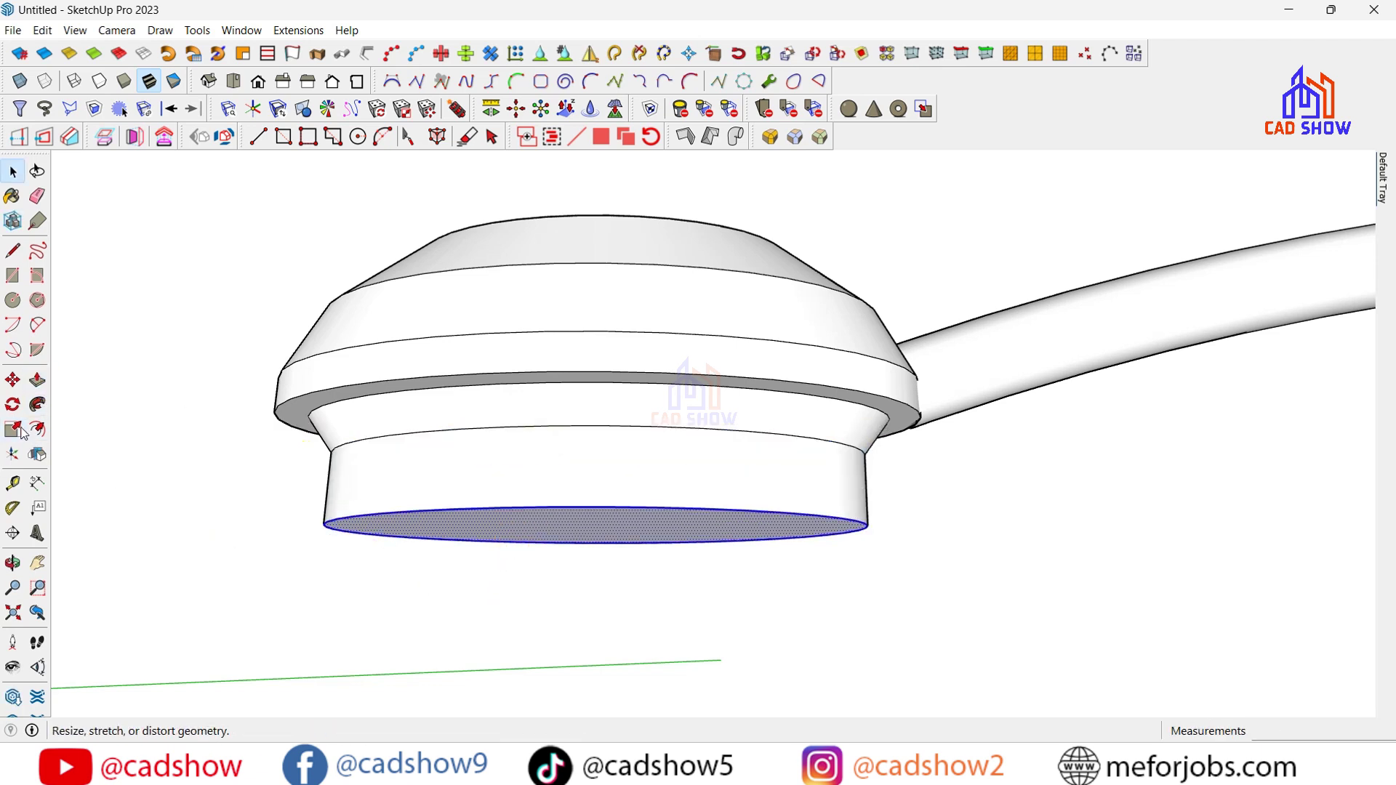
# Scale the bottom face to 0.11 about its centre to form a cone, then select it
pyautogui.click(13, 429)
pyautogui.keyDown('ctrl'); pyautogui.moveTo(888, 507); pyautogui.dragTo(593, 584); pyautogui.keyUp('ctrl')
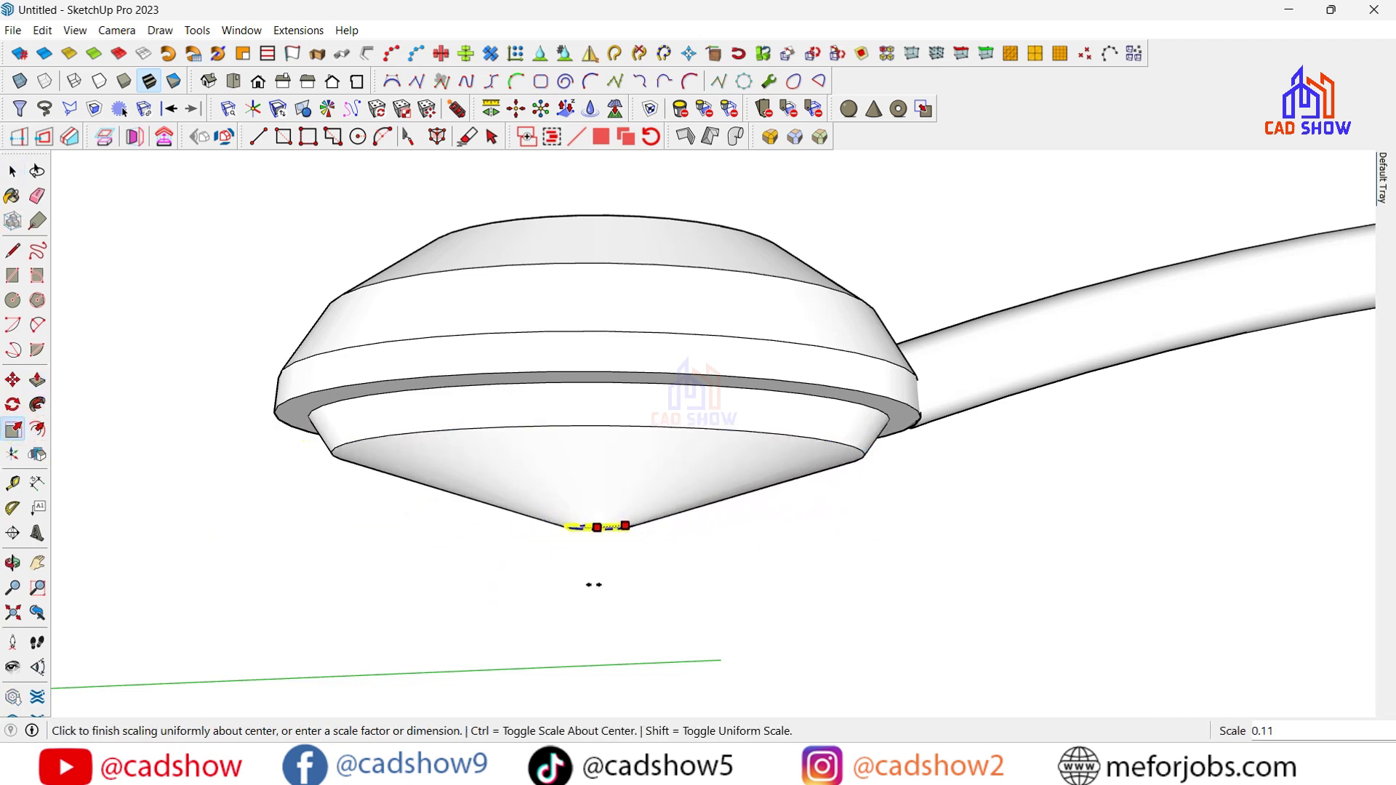
pyautogui.press('space')
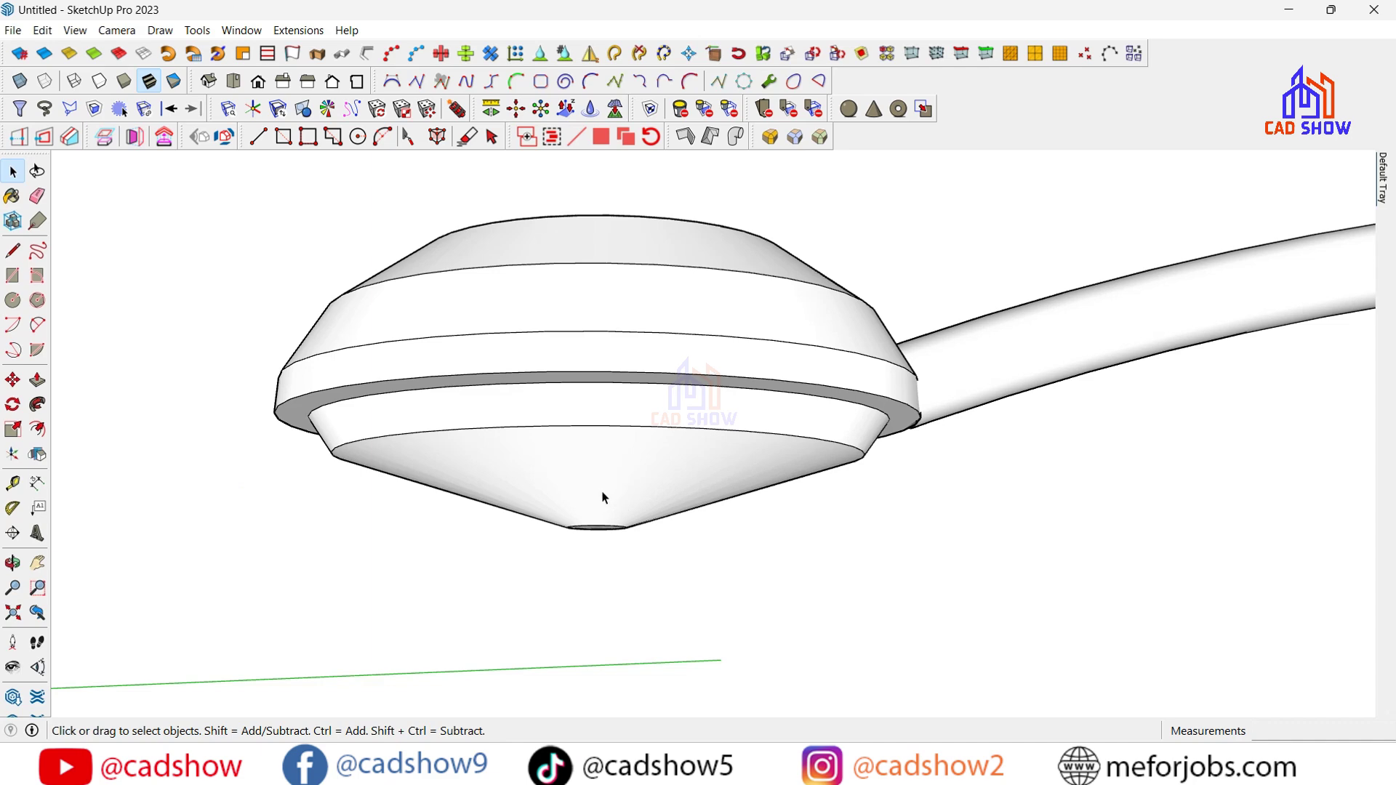
pyautogui.doubleClick(602, 497)
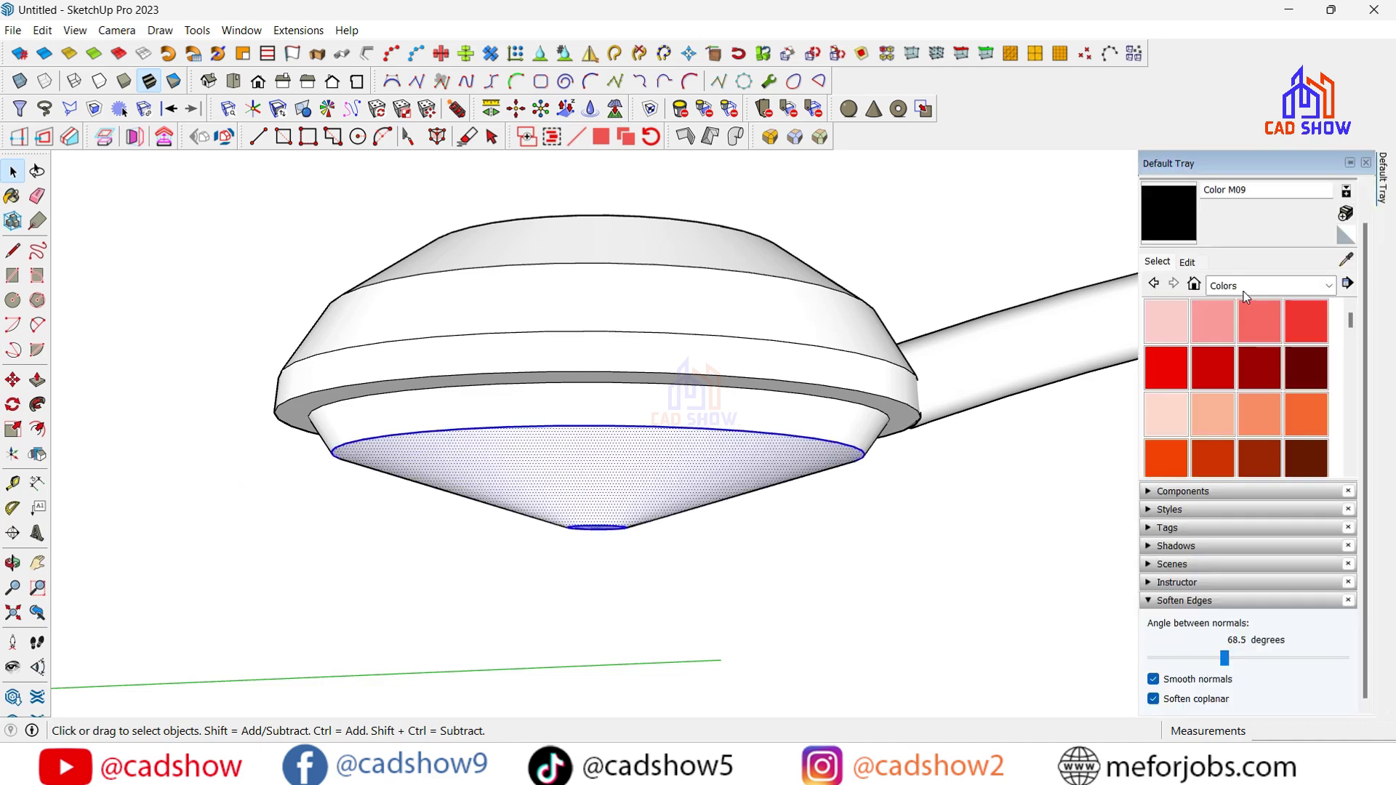
# Paint the cone with corrugated glass from the Glass and Mirrors library
pyautogui.click(1245, 291)
pyautogui.scroll(1, 1240, 451)
pyautogui.click(1234, 428)
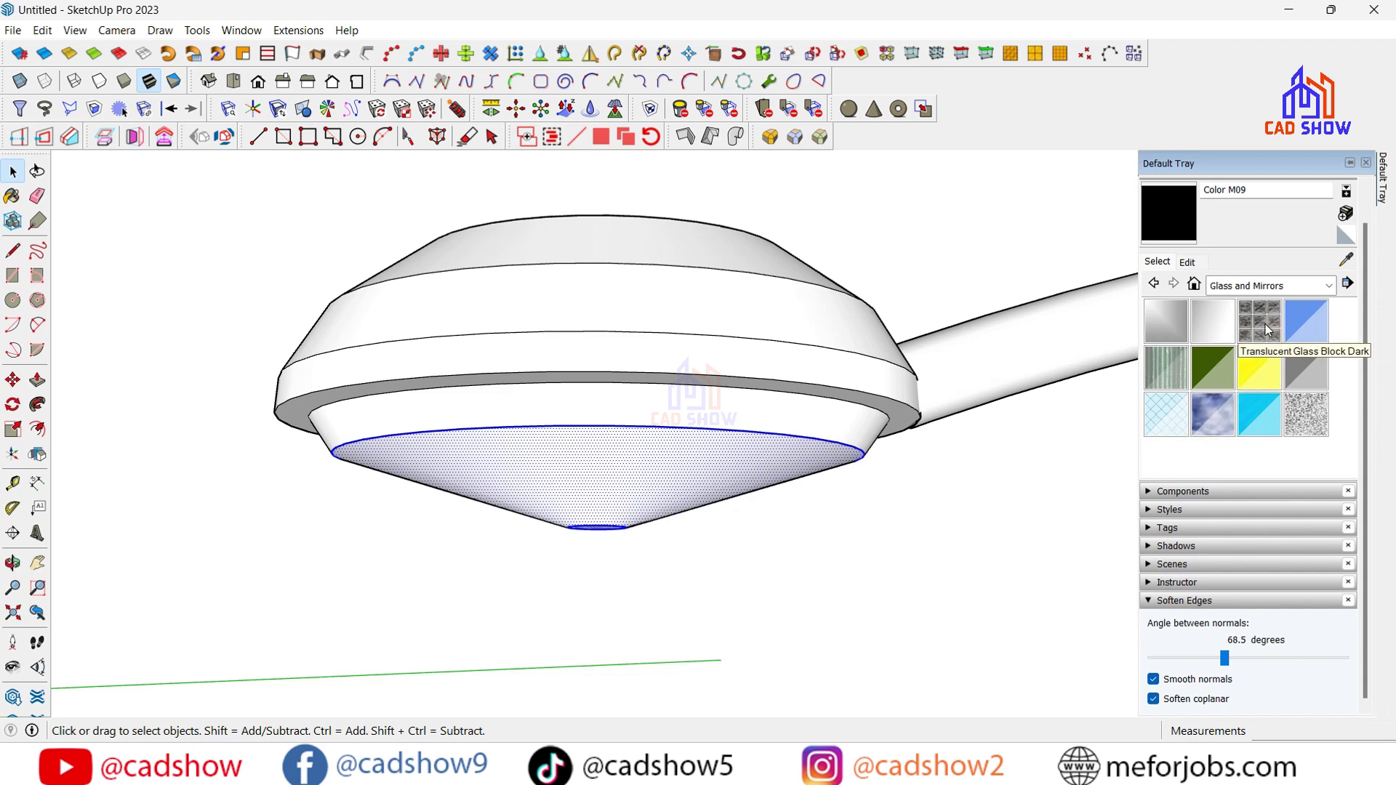
pyautogui.click(1161, 386)
pyautogui.click(796, 466)
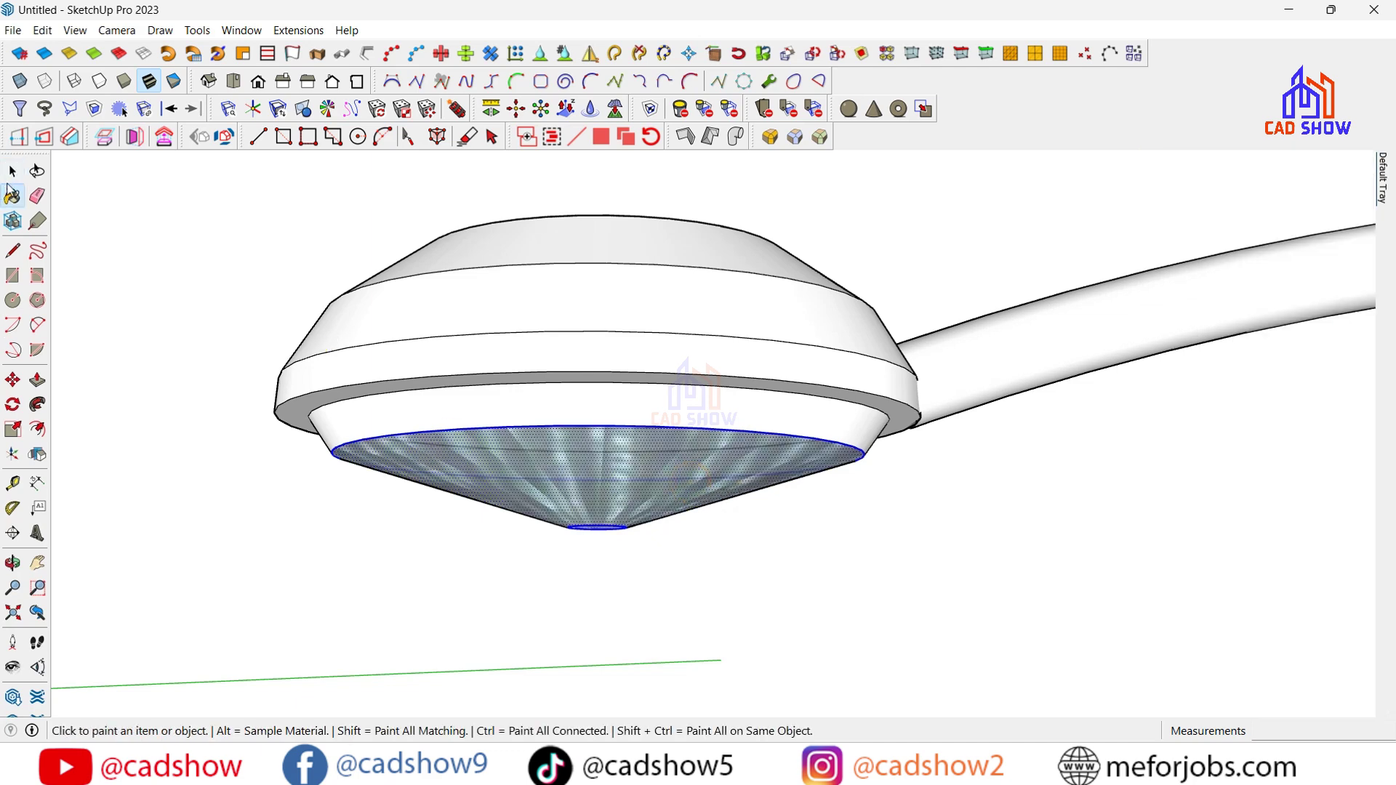
pyautogui.moveTo(239, 408); pyautogui.dragTo(546, 336, button='middle')
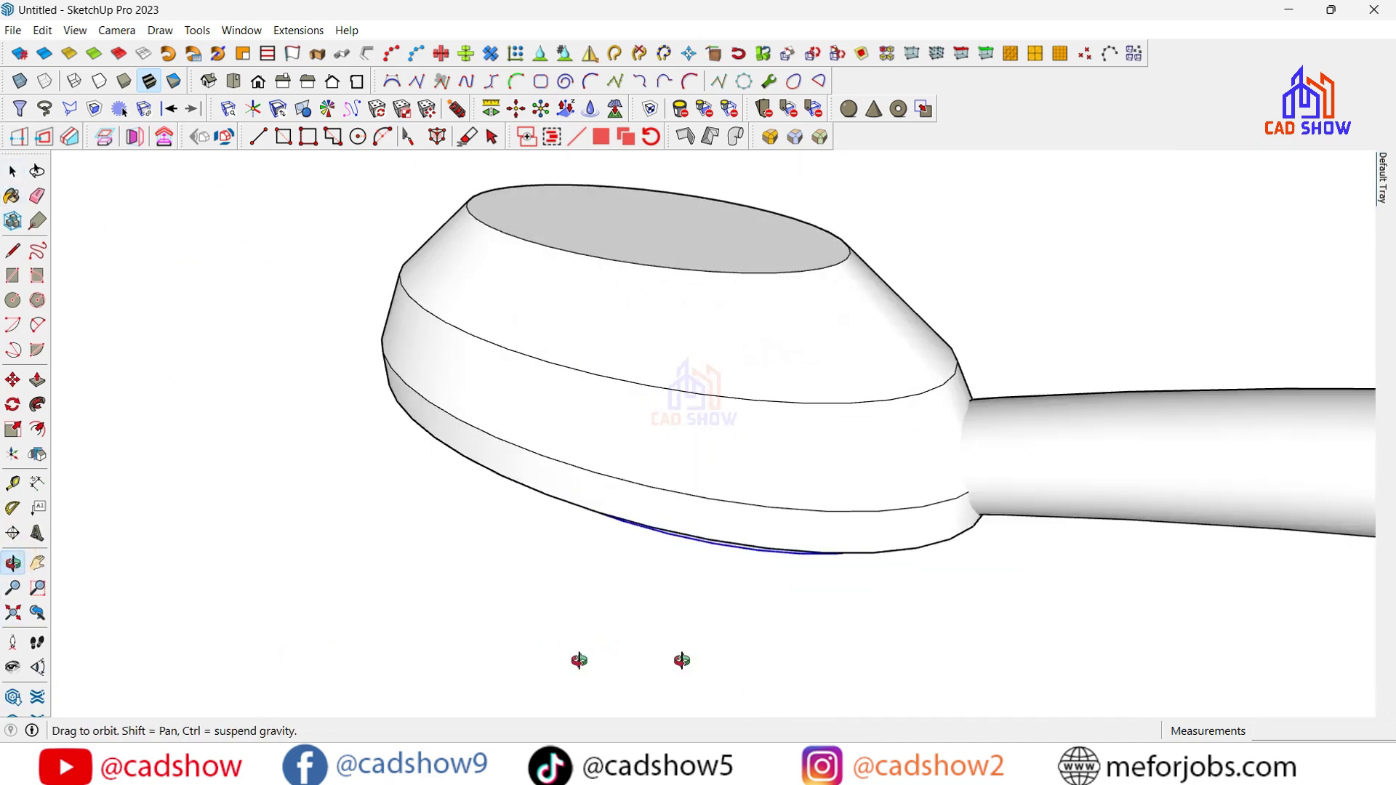
# Start a 2 Point Arc on the curved arm, aiming its end at the pole
pyautogui.scroll(-5, 546, 336)
pyautogui.moveTo(549, 312); pyautogui.dragTo(288, 409, button='middle')
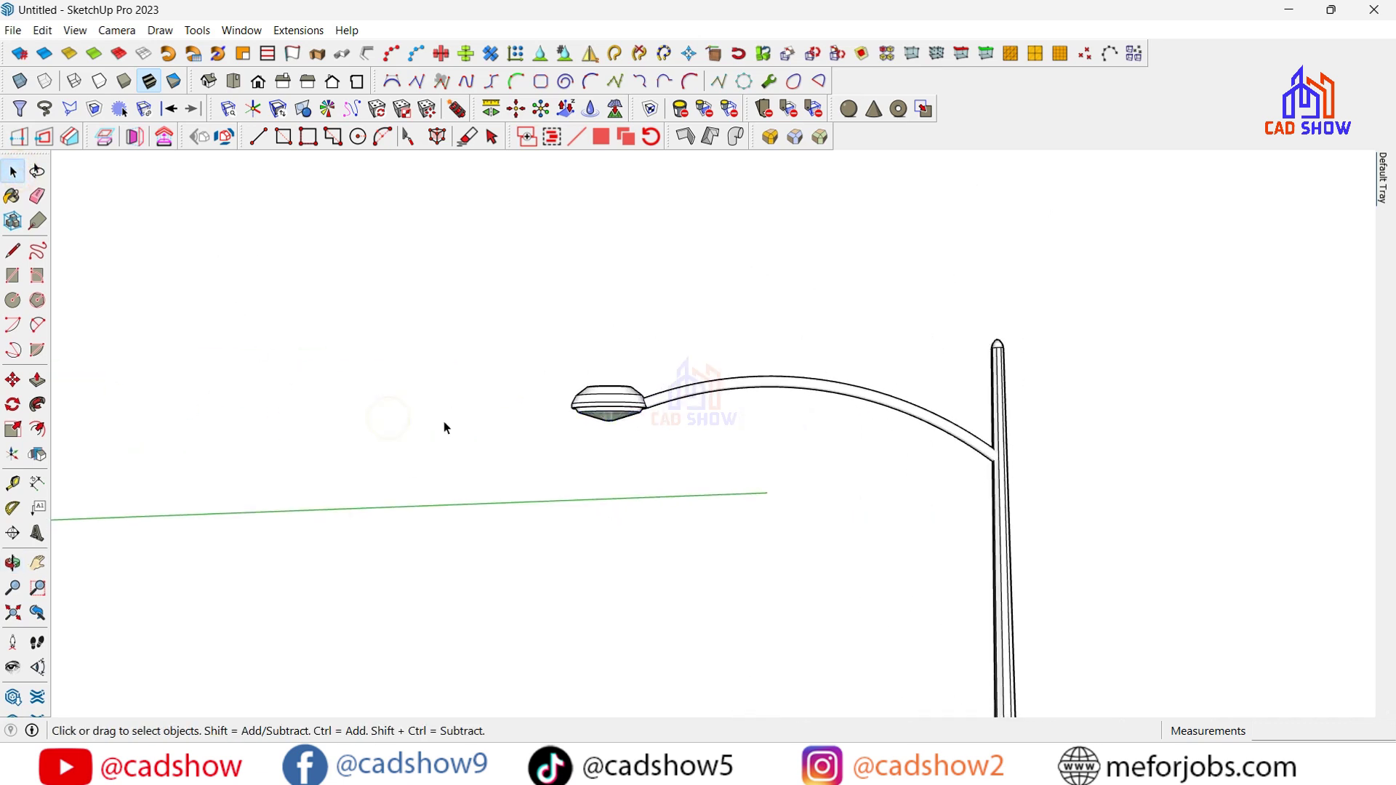
pyautogui.scroll(-2, 709, 291)
pyautogui.scroll(3, 798, 329)
pyautogui.scroll(1, 797, 328)
pyautogui.click(37, 325)
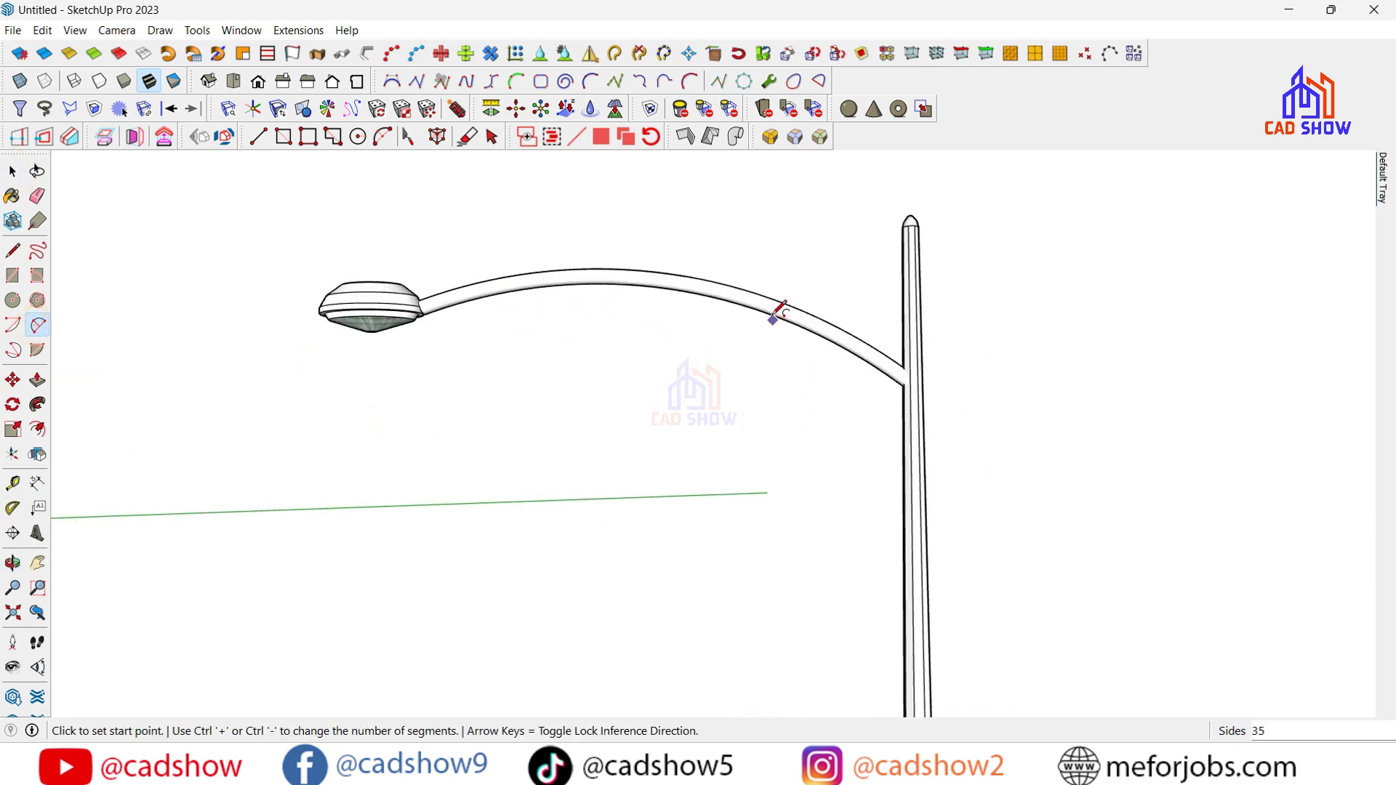
pyautogui.scroll(1, 776, 314)
pyautogui.click(784, 316)
pyautogui.scroll(-1, 749, 322)
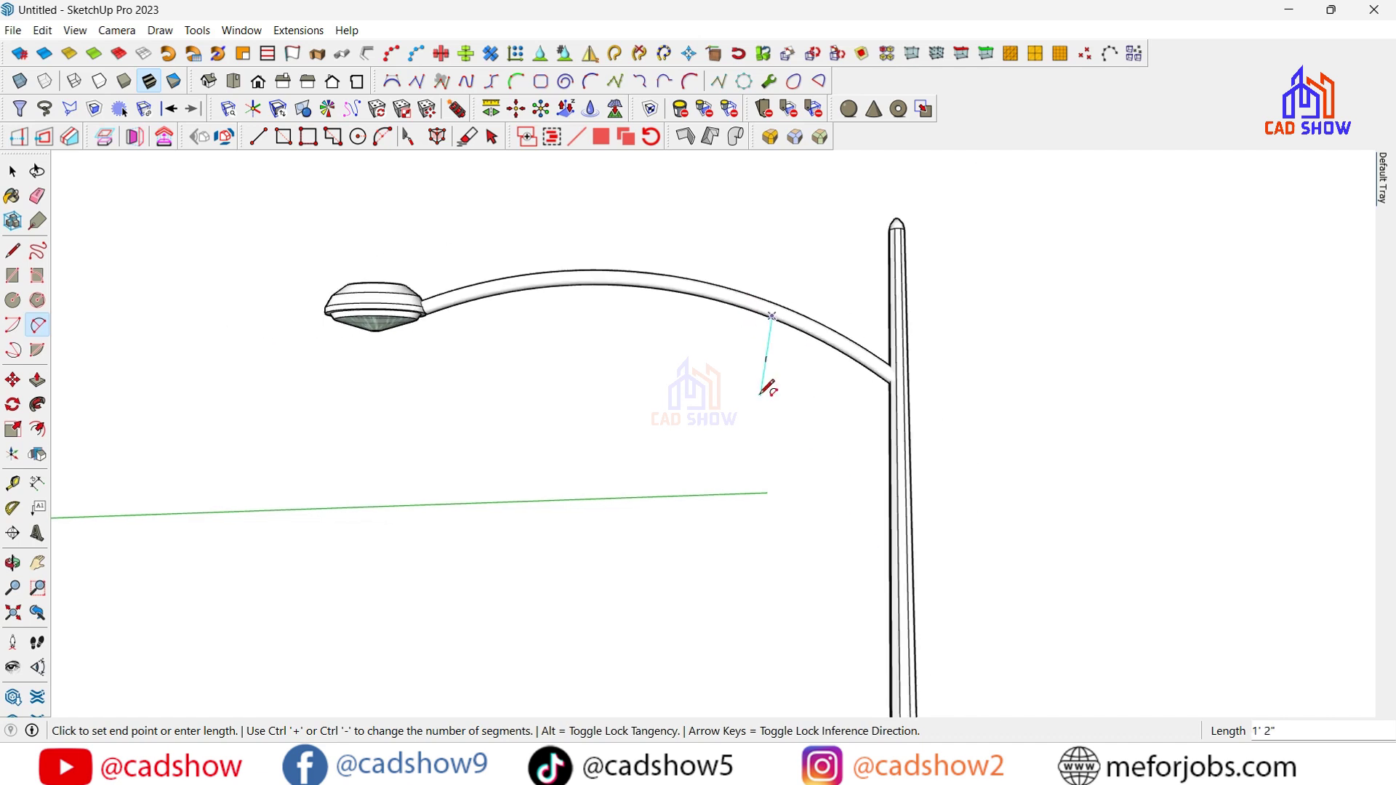
pyautogui.press('Escape')
pyautogui.click(717, 300)
# Finish the brace arc at the pole and draw a .75 radius circle at its upper end
pyautogui.click(893, 651)
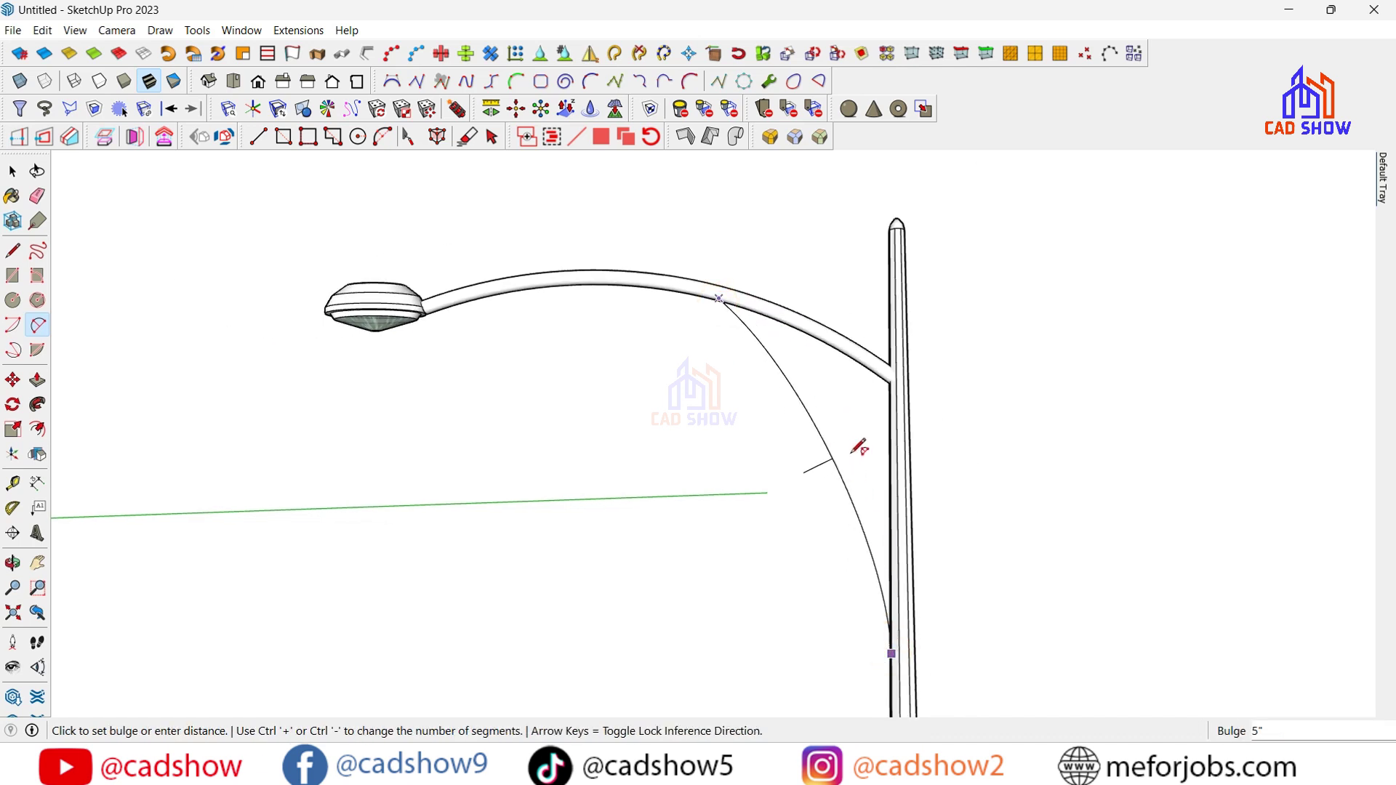
pyautogui.click(855, 461)
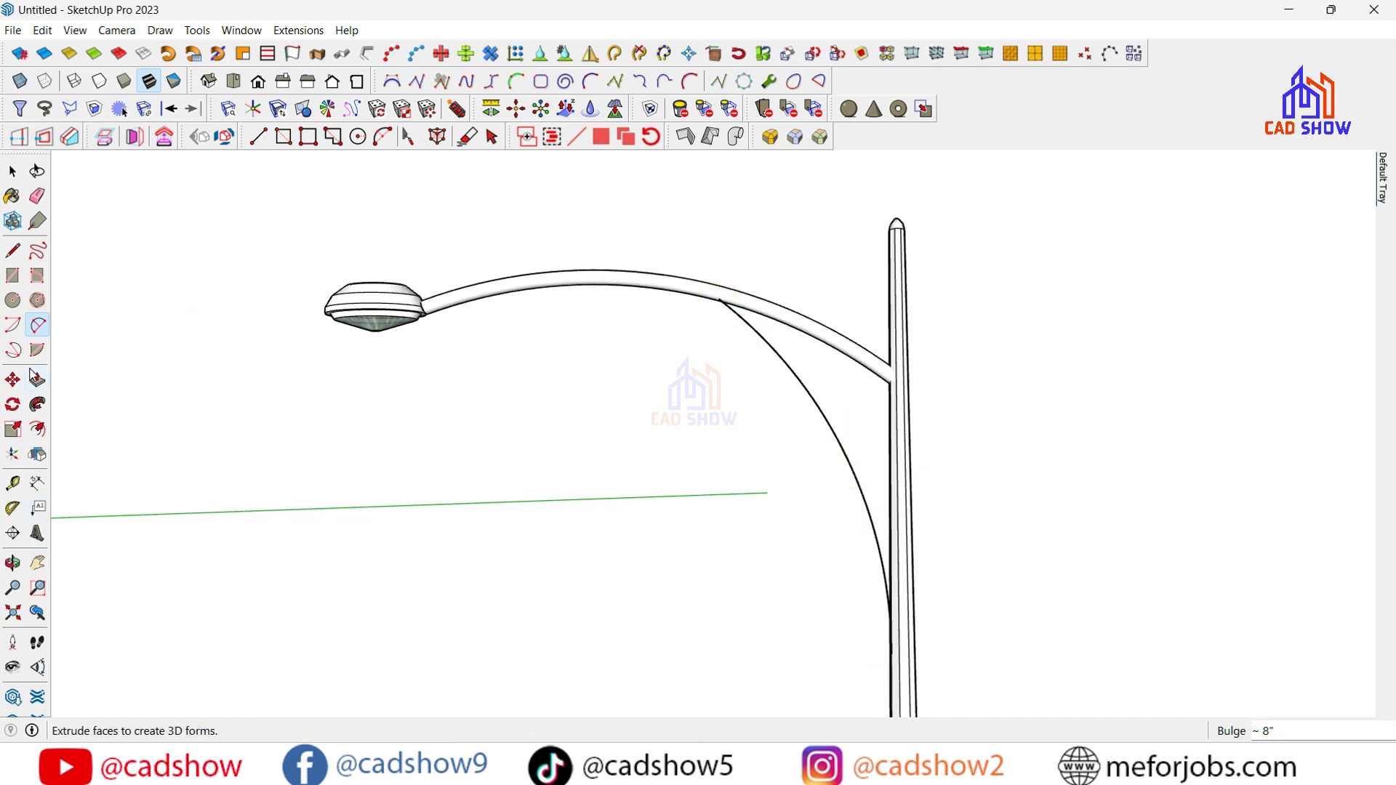
pyautogui.click(12, 301)
pyautogui.scroll(1, 728, 332)
pyautogui.scroll(3, 724, 309)
pyautogui.scroll(1, 711, 296)
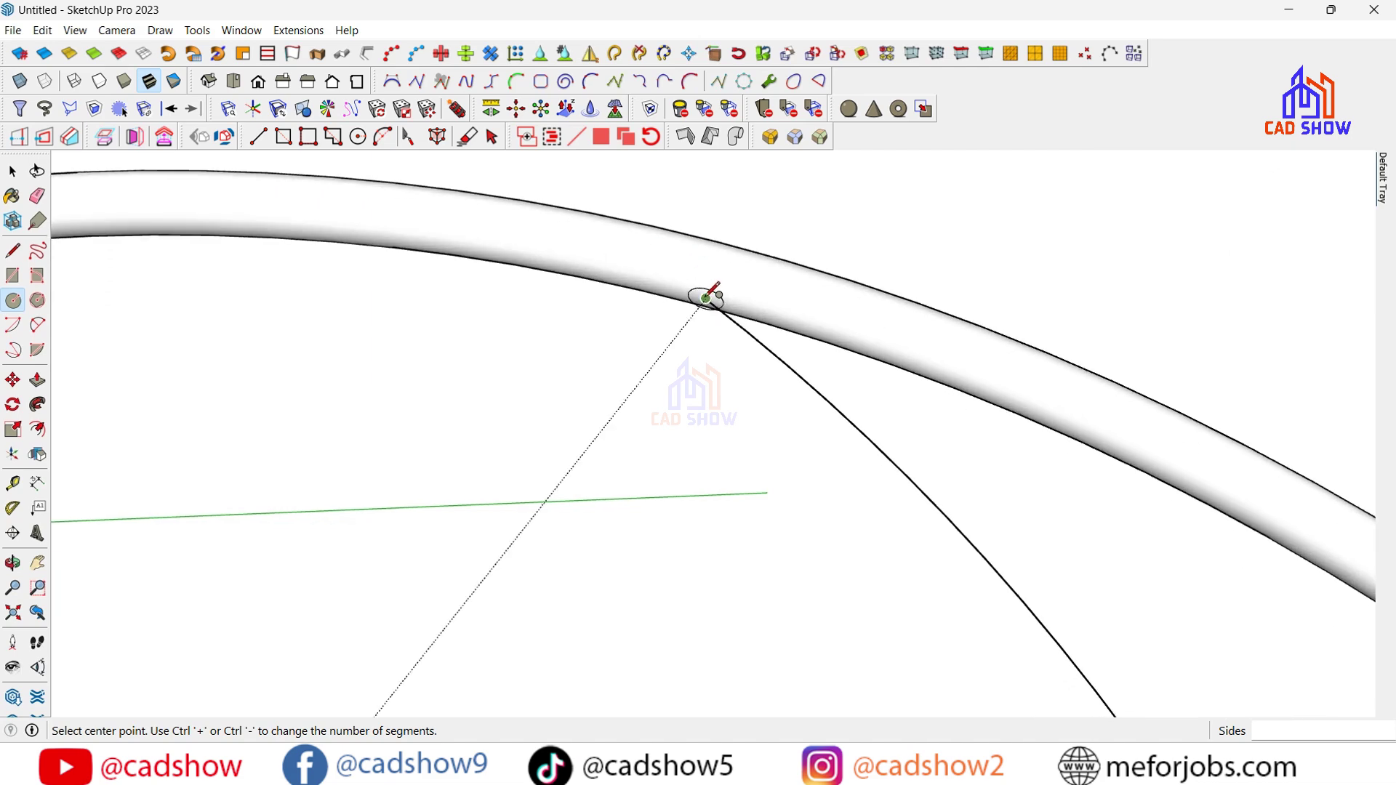
pyautogui.moveTo(508, 411); pyautogui.dragTo(708, 306, button='middle')
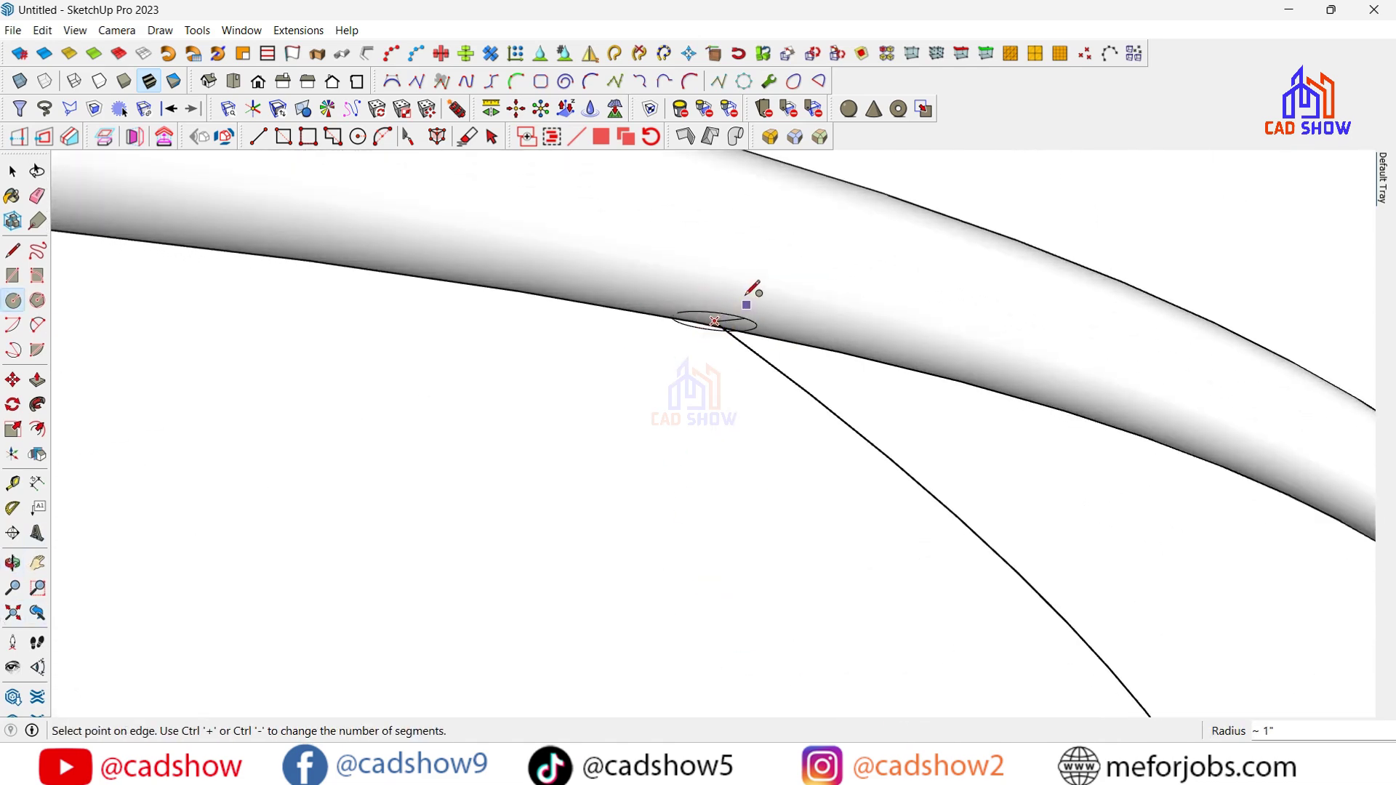
pyautogui.scroll(1, 716, 316)
pyautogui.write('.75')
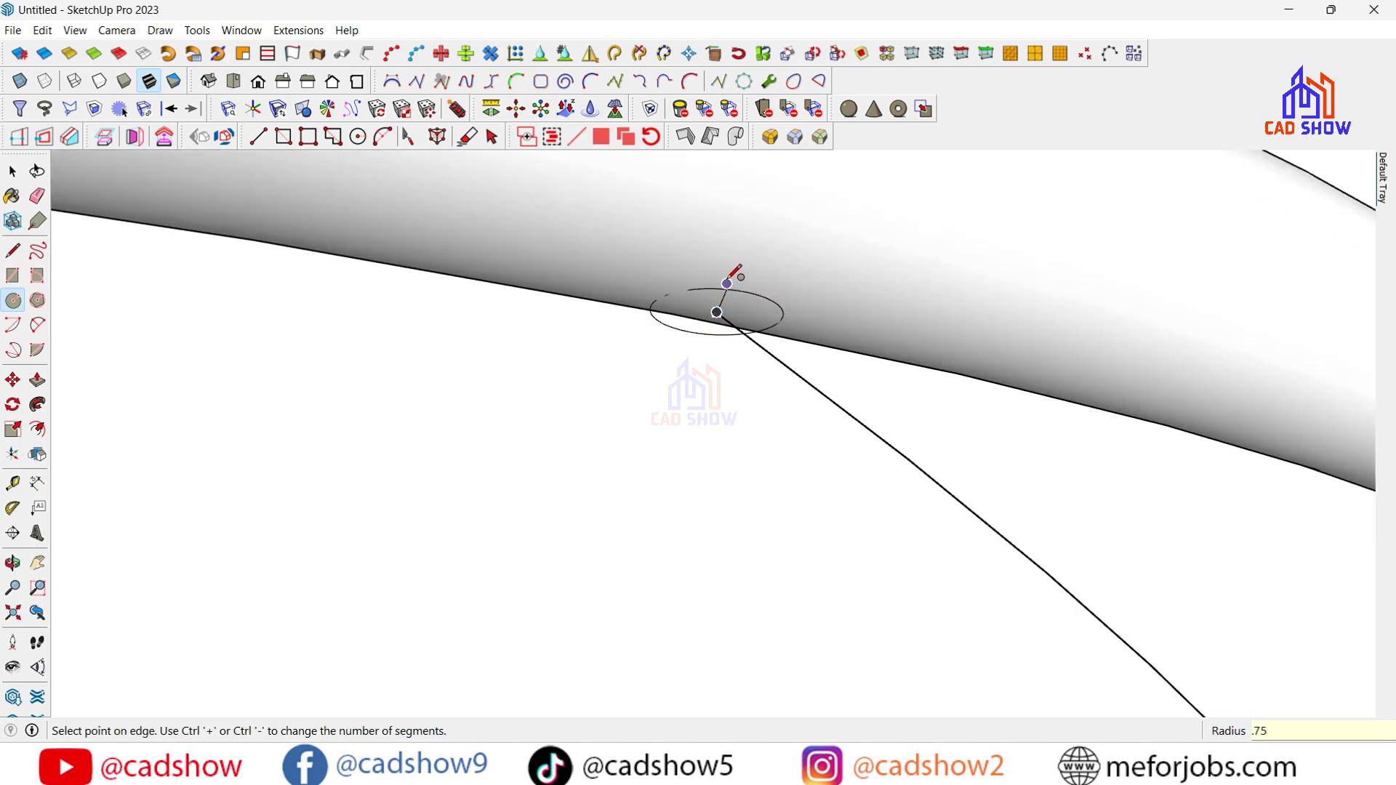
pyautogui.press('Return')
pyautogui.press('space')
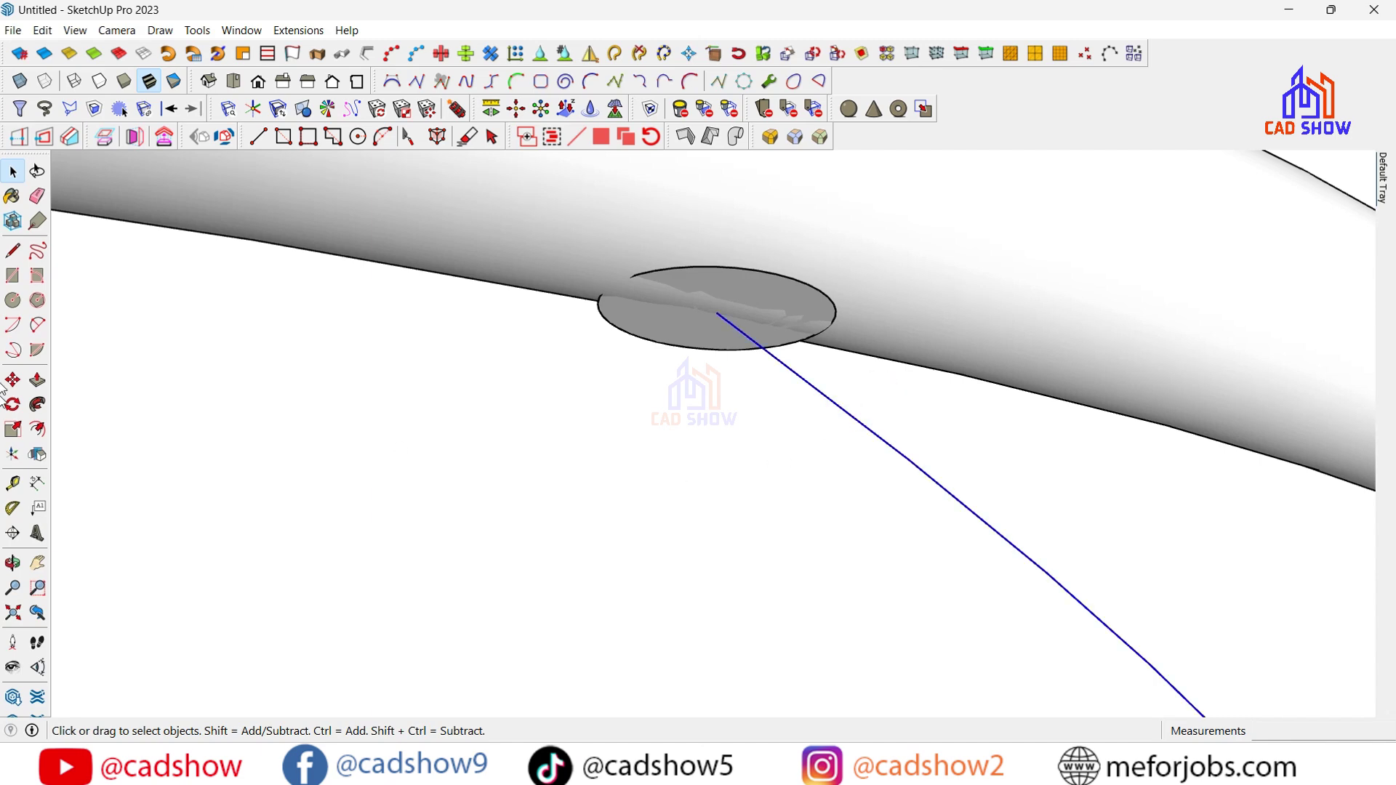
# Sweep the circle along the support arc with Follow Me to form the brace tube
pyautogui.click(650, 342)
pyautogui.scroll(-3, 530, 334)
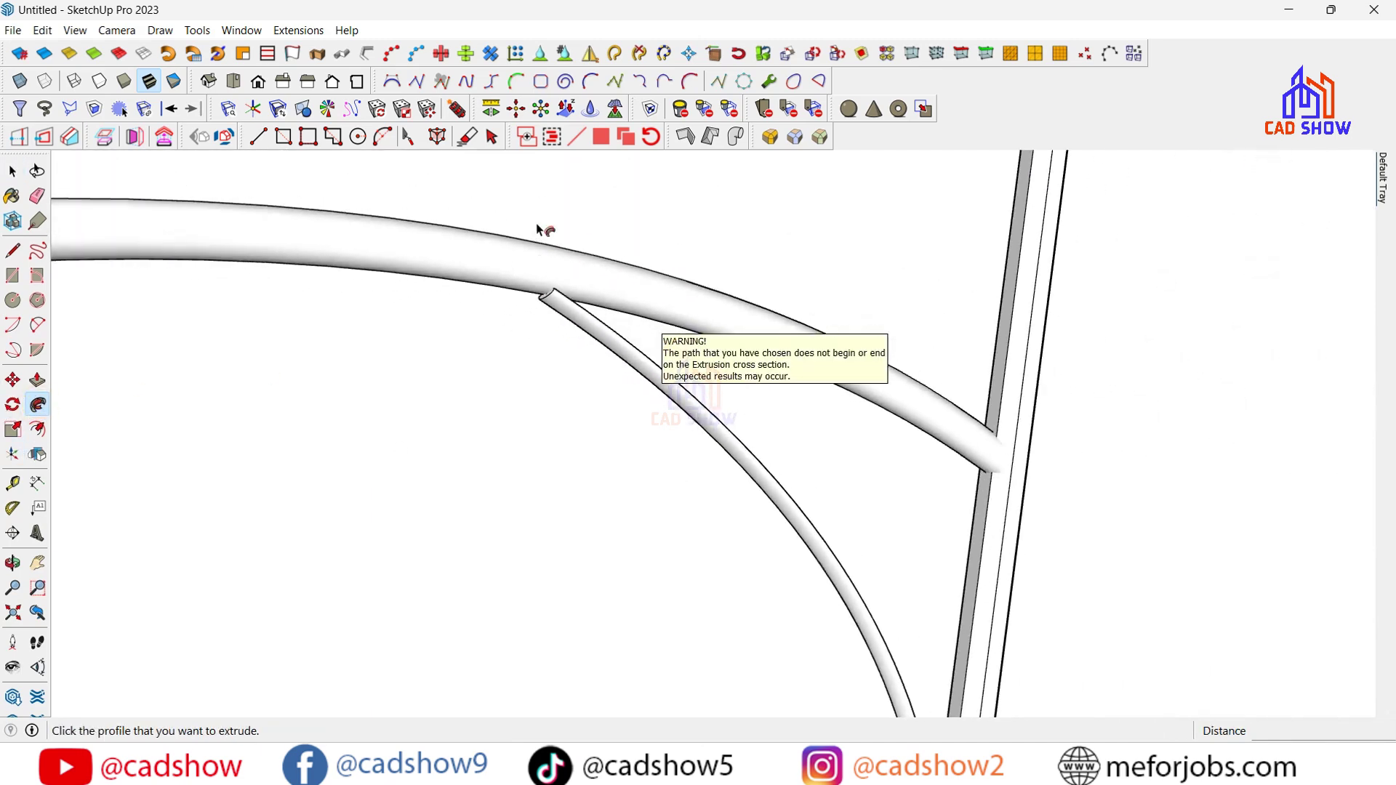
pyautogui.scroll(-2, 540, 230)
pyautogui.scroll(1, 560, 286)
# Push/Pull the brace tube's end face out 1" into the arm and pole
pyautogui.click(37, 380)
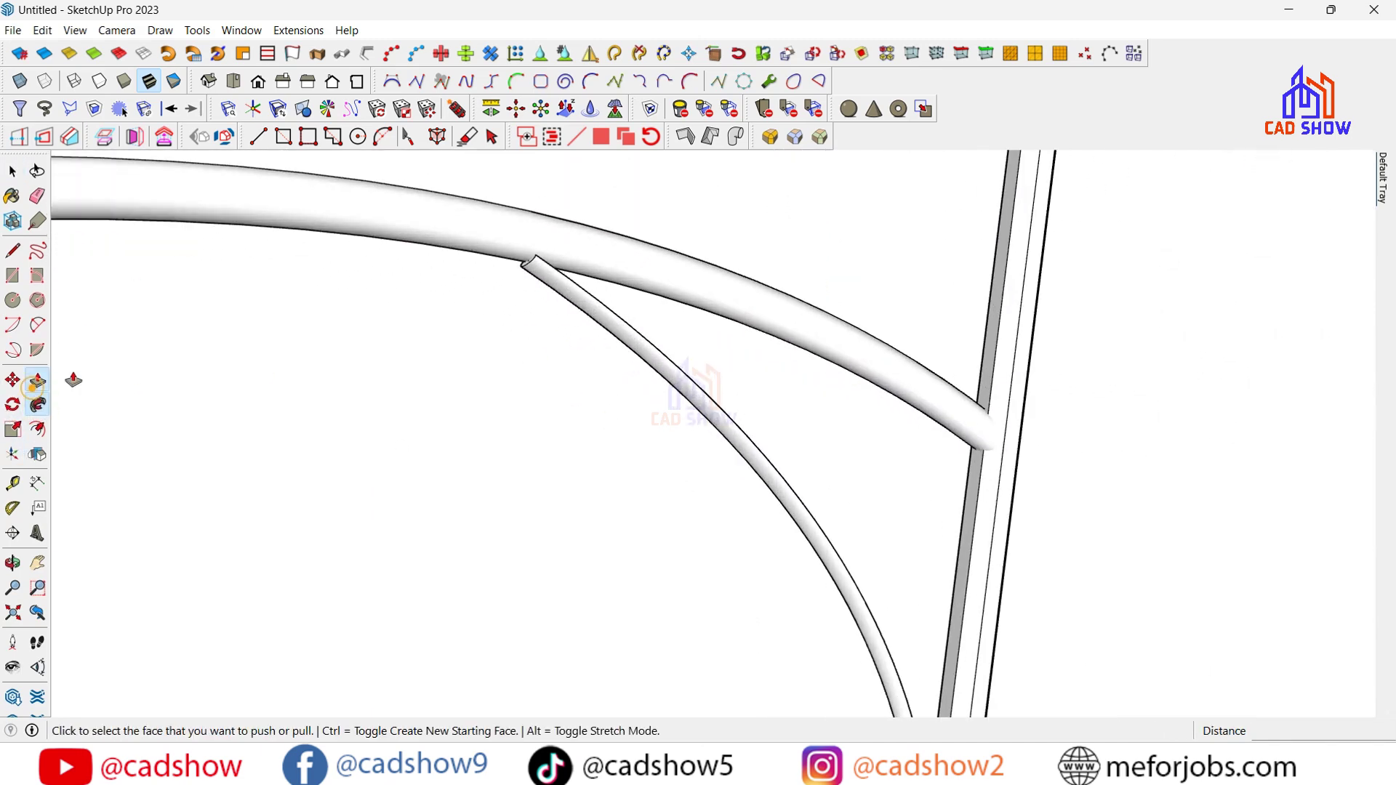
pyautogui.scroll(3, 524, 243)
pyautogui.click(519, 253)
pyautogui.scroll(-2, 683, 233)
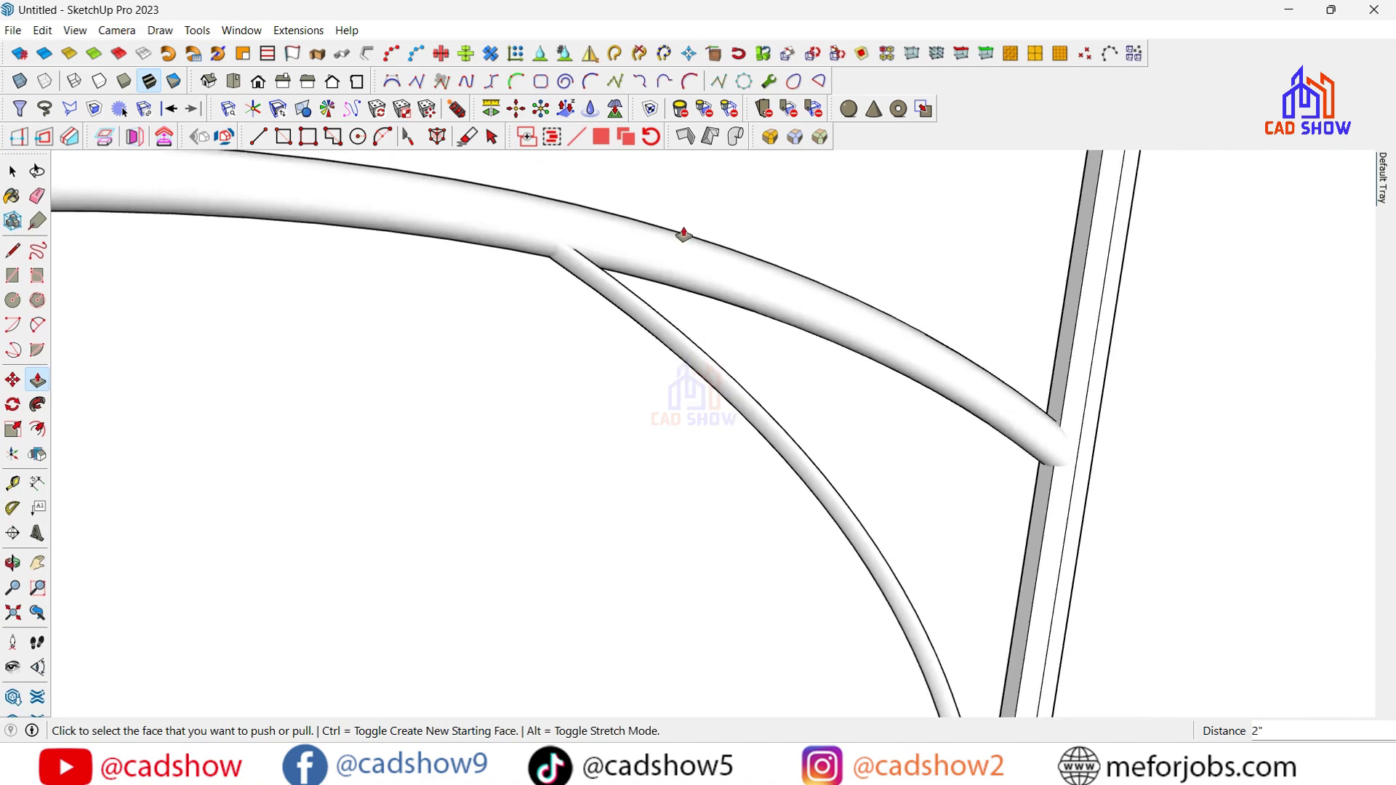
pyautogui.scroll(-2, 683, 233)
pyautogui.scroll(4, 795, 543)
pyautogui.scroll(2, 770, 524)
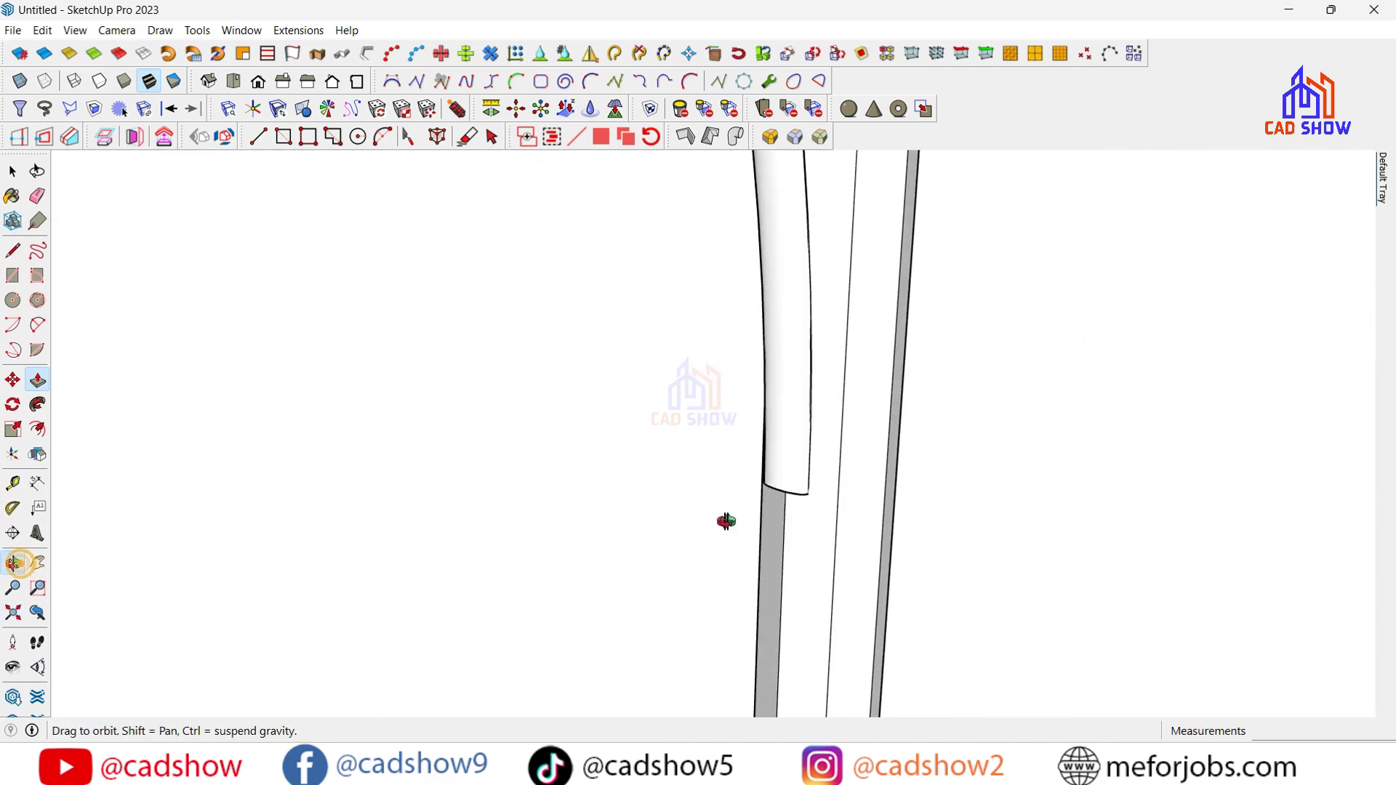
pyautogui.moveTo(725, 521); pyautogui.dragTo(776, 434, button='middle')
pyautogui.rightClick(776, 434)
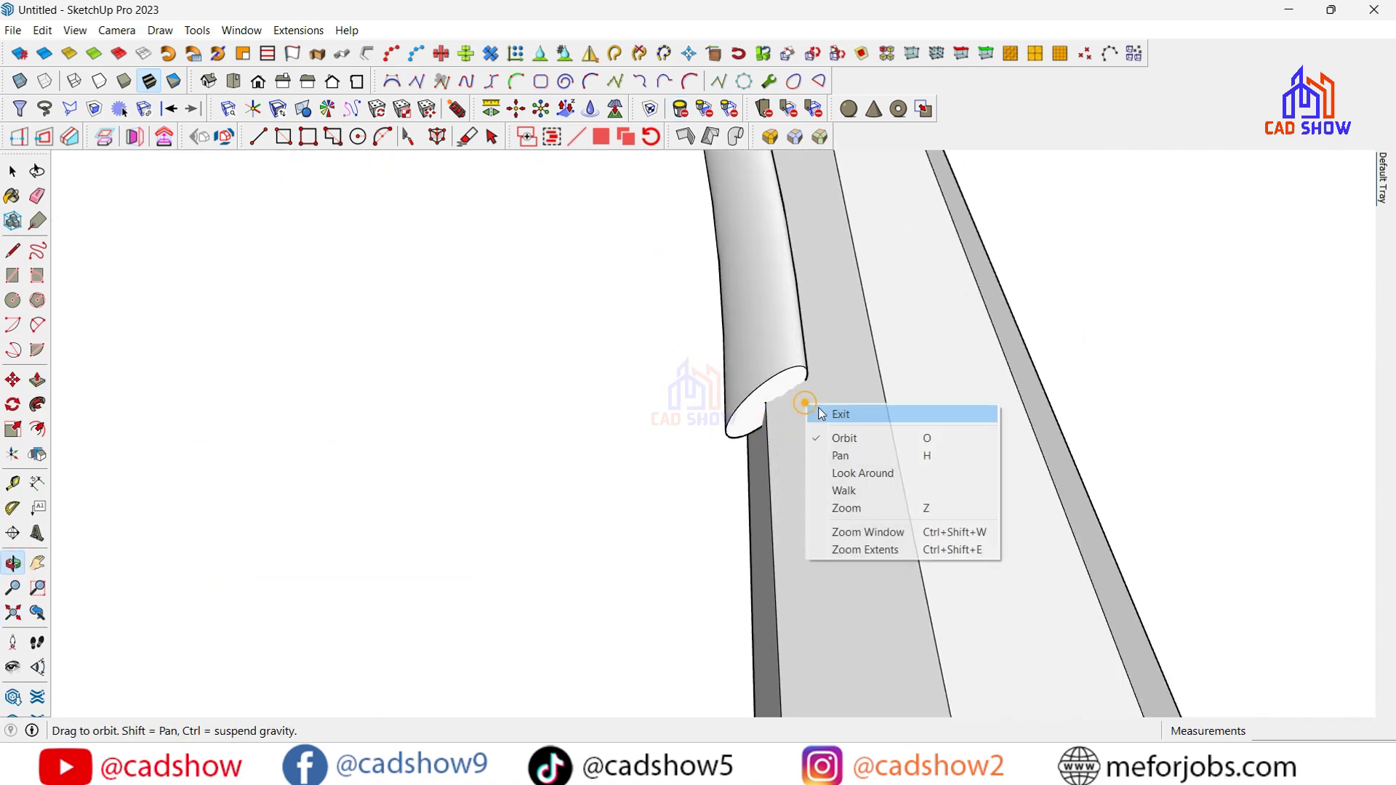
pyautogui.click(808, 411)
pyautogui.click(764, 400)
pyautogui.click(757, 357)
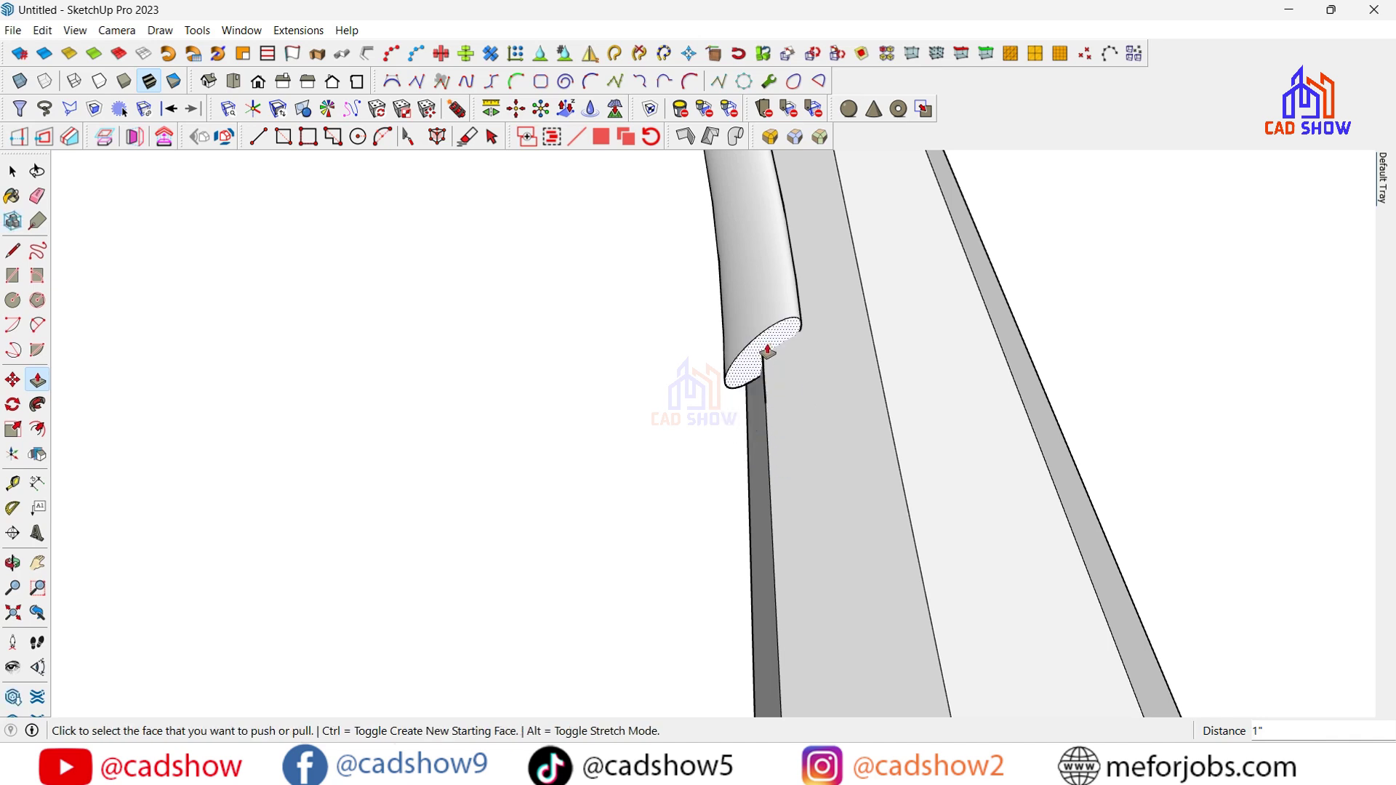
# Orbit the view so the pole stands upright
pyautogui.scroll(-3, 451, 608)
pyautogui.scroll(-3, 570, 652)
pyautogui.scroll(-1, 508, 446)
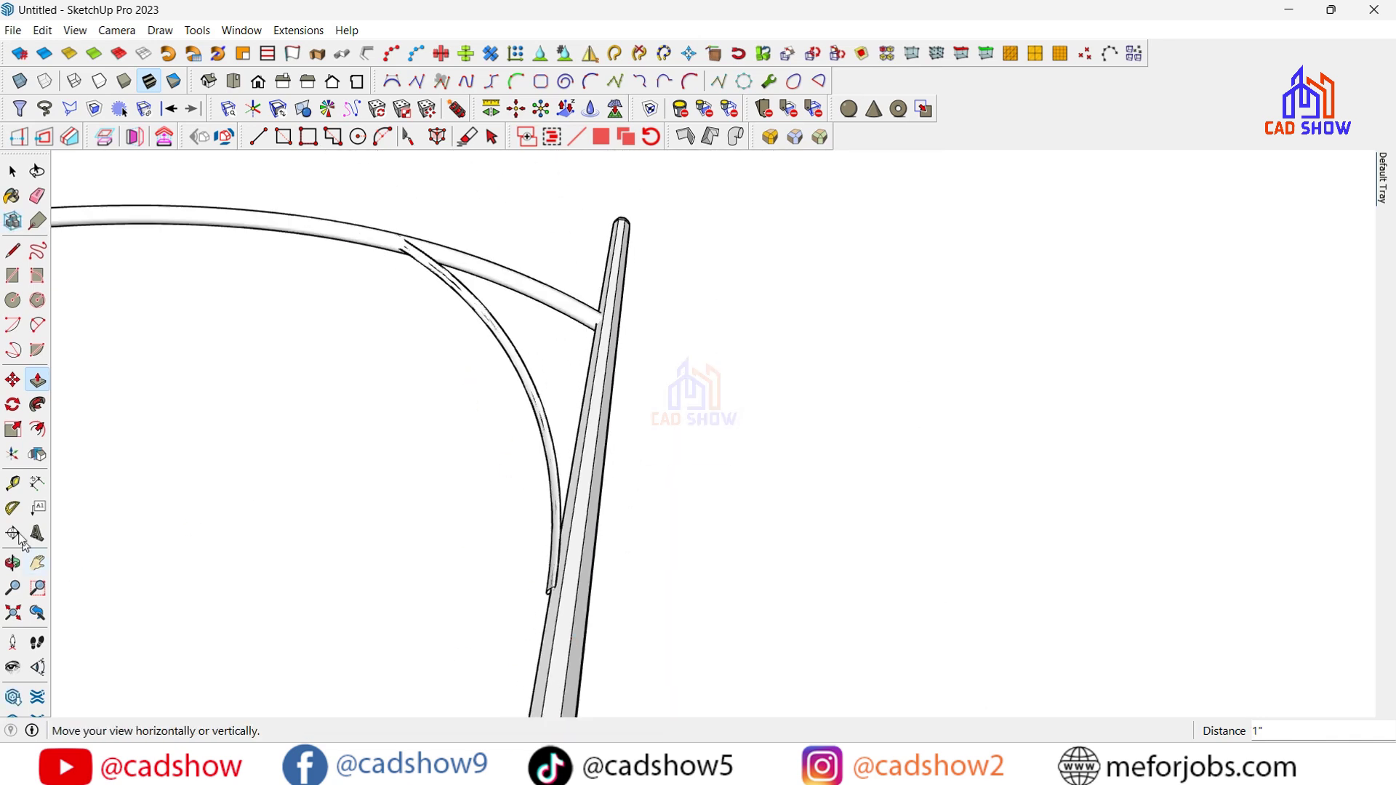
pyautogui.click(13, 563)
pyautogui.moveTo(418, 393)
pyautogui.mouseDown()
pyautogui.moveTo(929, 539)
pyautogui.moveTo(586, 710)
pyautogui.moveTo(571, 662)
pyautogui.moveTo(577, 599)
pyautogui.mouseUp()
# Select the brace tube for repositioning
pyautogui.press('p')
pyautogui.press('space')
pyautogui.click(530, 265)
pyautogui.rightClick(533, 263)
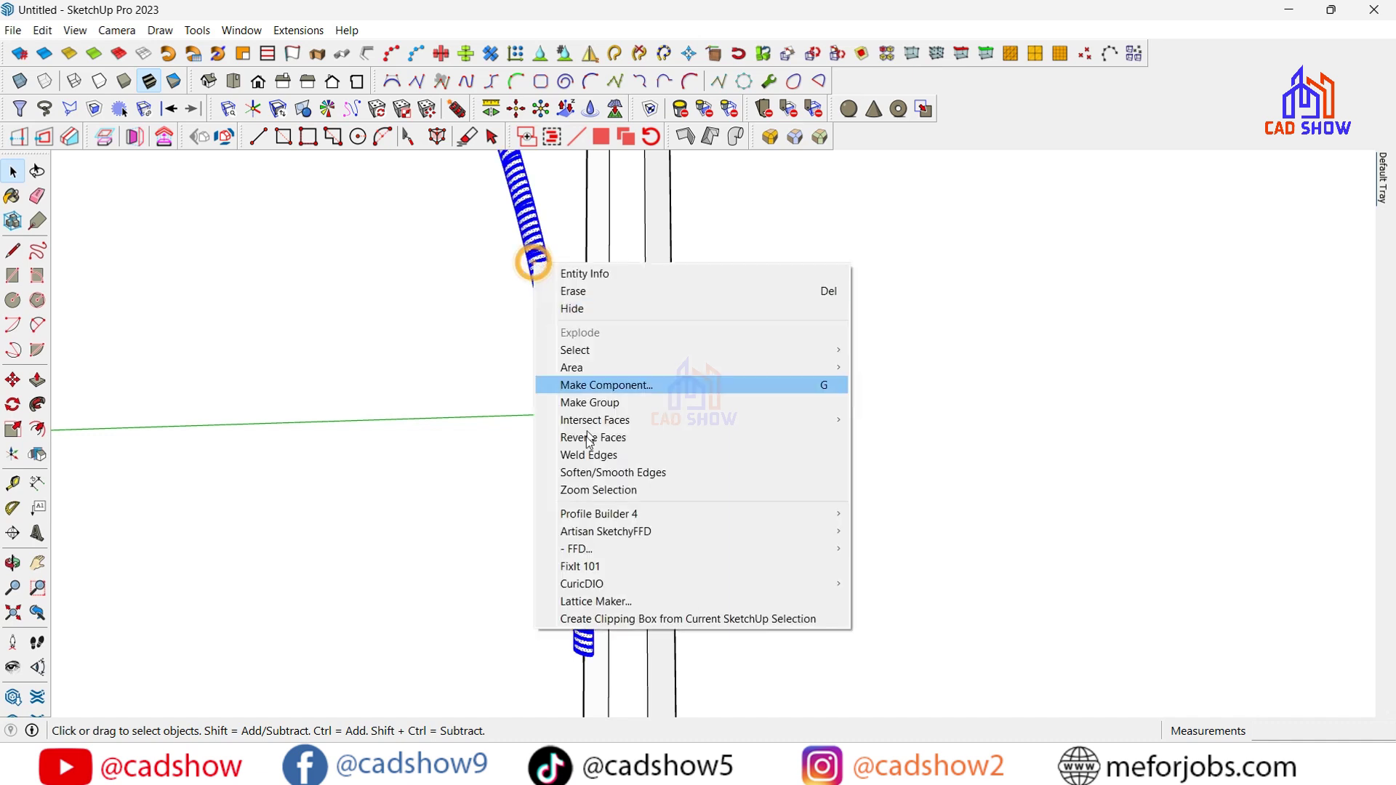
pyautogui.press('Escape')
pyautogui.scroll(3, 529, 633)
pyautogui.scroll(3, 570, 664)
pyautogui.scroll(2, 570, 664)
# Move the brace tube from its corner so it sits against the pole
pyautogui.click(13, 380)
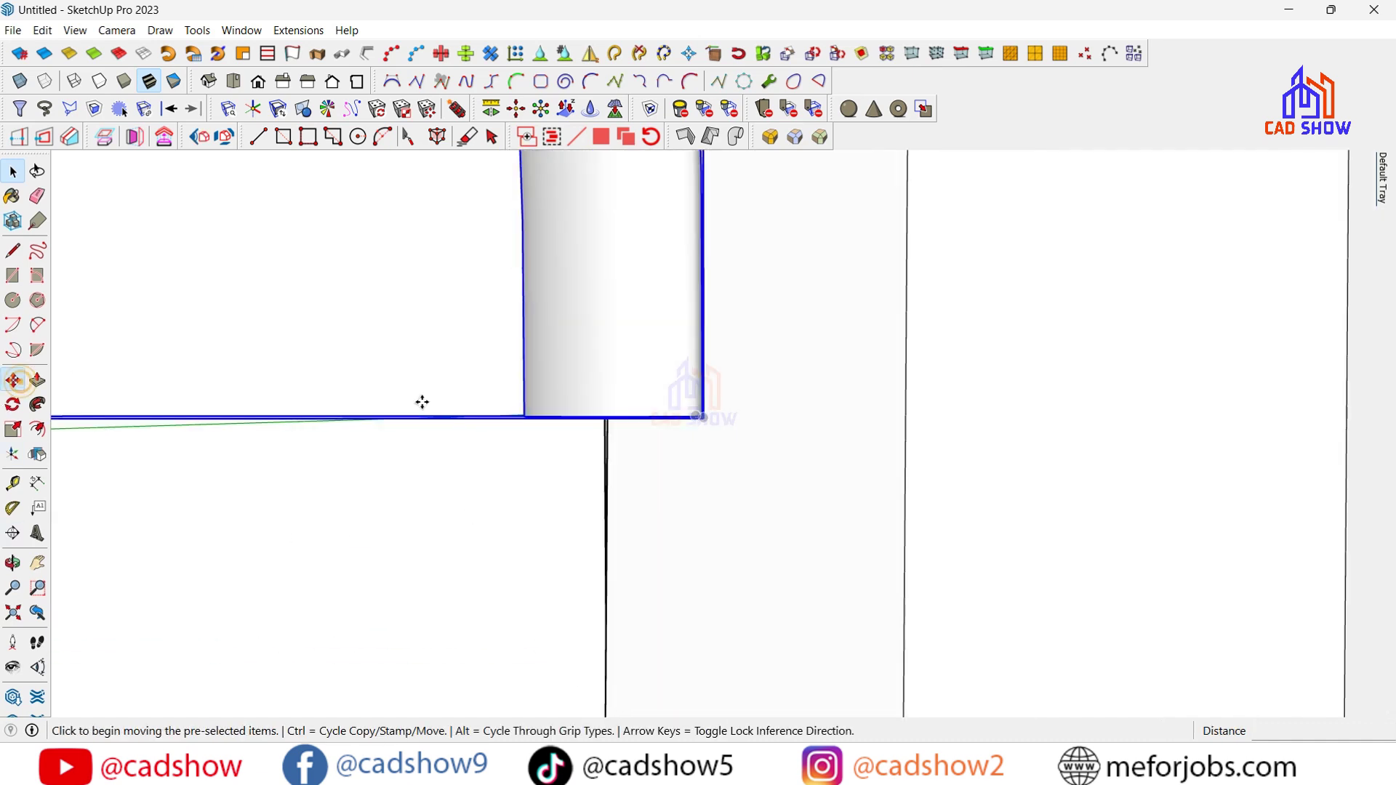
pyautogui.click(580, 413)
pyautogui.scroll(1, 625, 422)
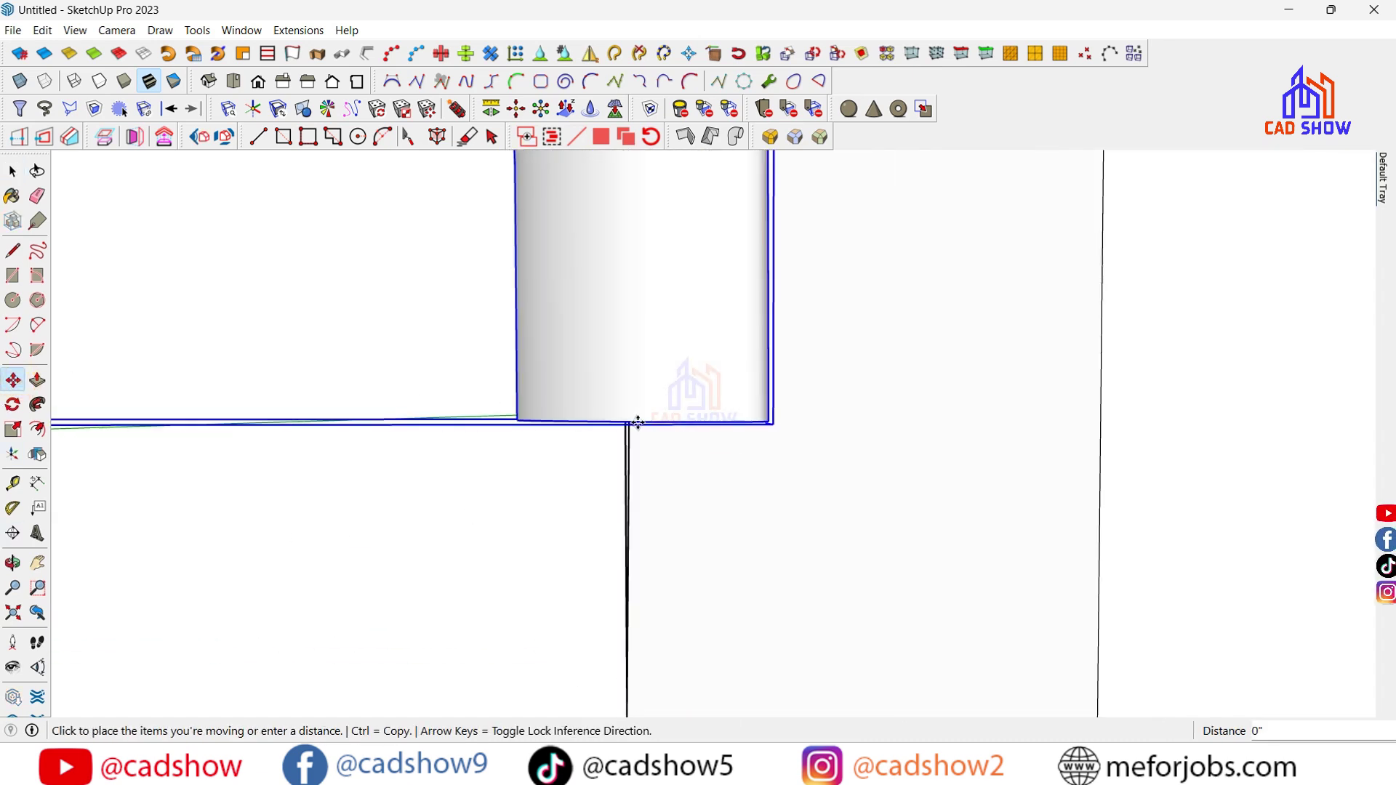
pyautogui.moveTo(630, 455)
pyautogui.mouseDown(button='middle')
pyautogui.moveTo(549, 514)
pyautogui.moveTo(633, 484)
pyautogui.moveTo(620, 477)
pyautogui.mouseUp(button='middle')
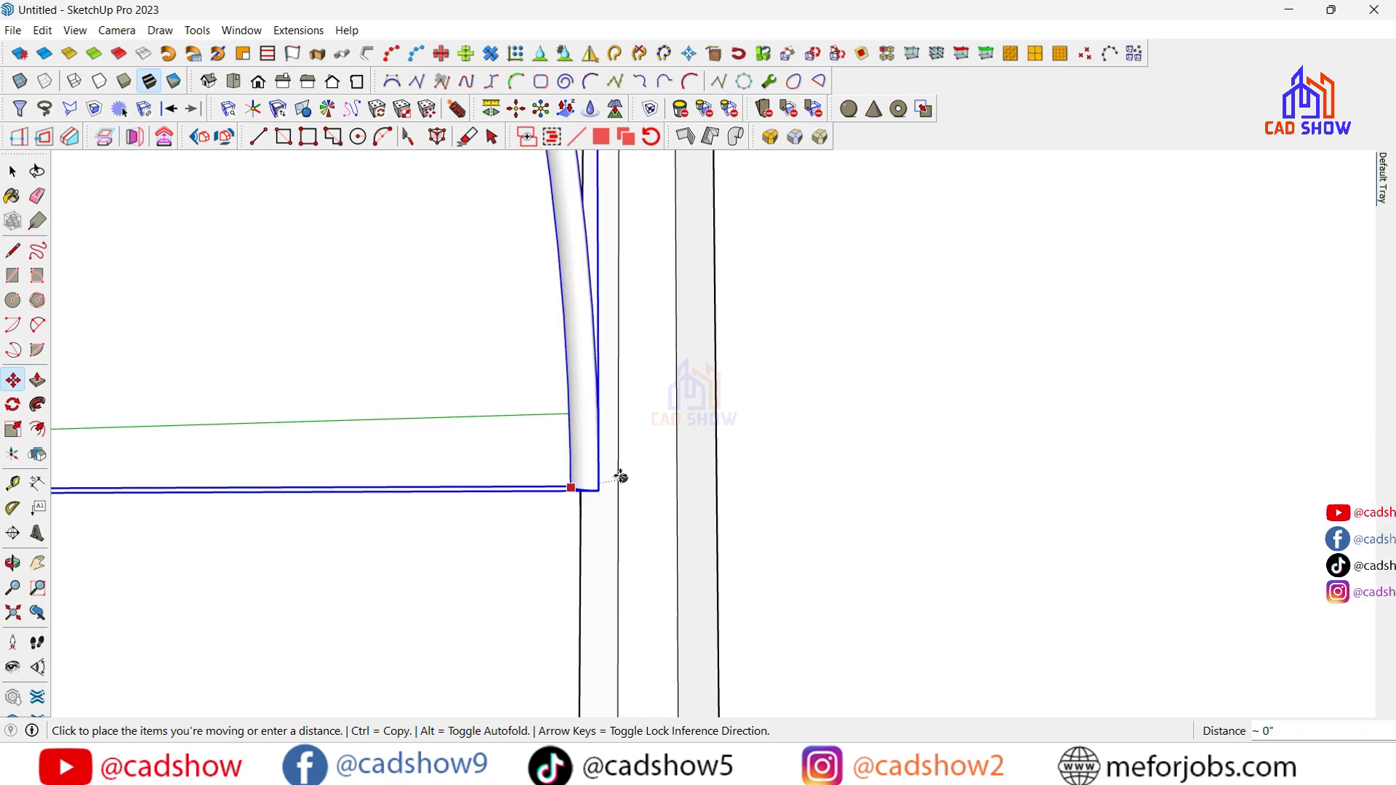
pyautogui.click(624, 483)
pyautogui.scroll(-3, 502, 645)
pyautogui.scroll(-3, 502, 645)
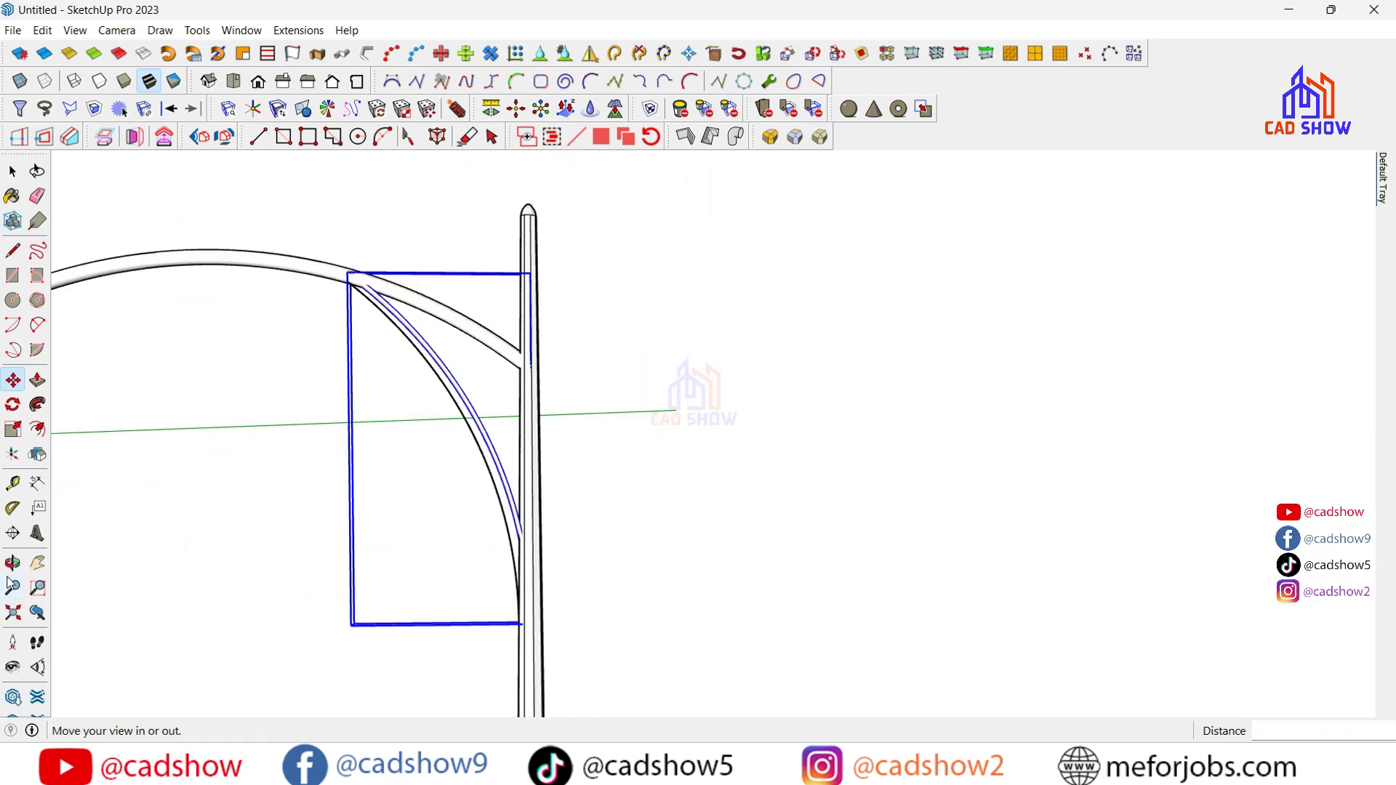
# Move the tube again along the inference line until it is flush with the pole
pyautogui.moveTo(764, 483)
pyautogui.mouseDown(button='middle')
pyautogui.moveTo(882, 446)
pyautogui.moveTo(888, 420)
pyautogui.moveTo(704, 204)
pyautogui.mouseUp(button='middle')
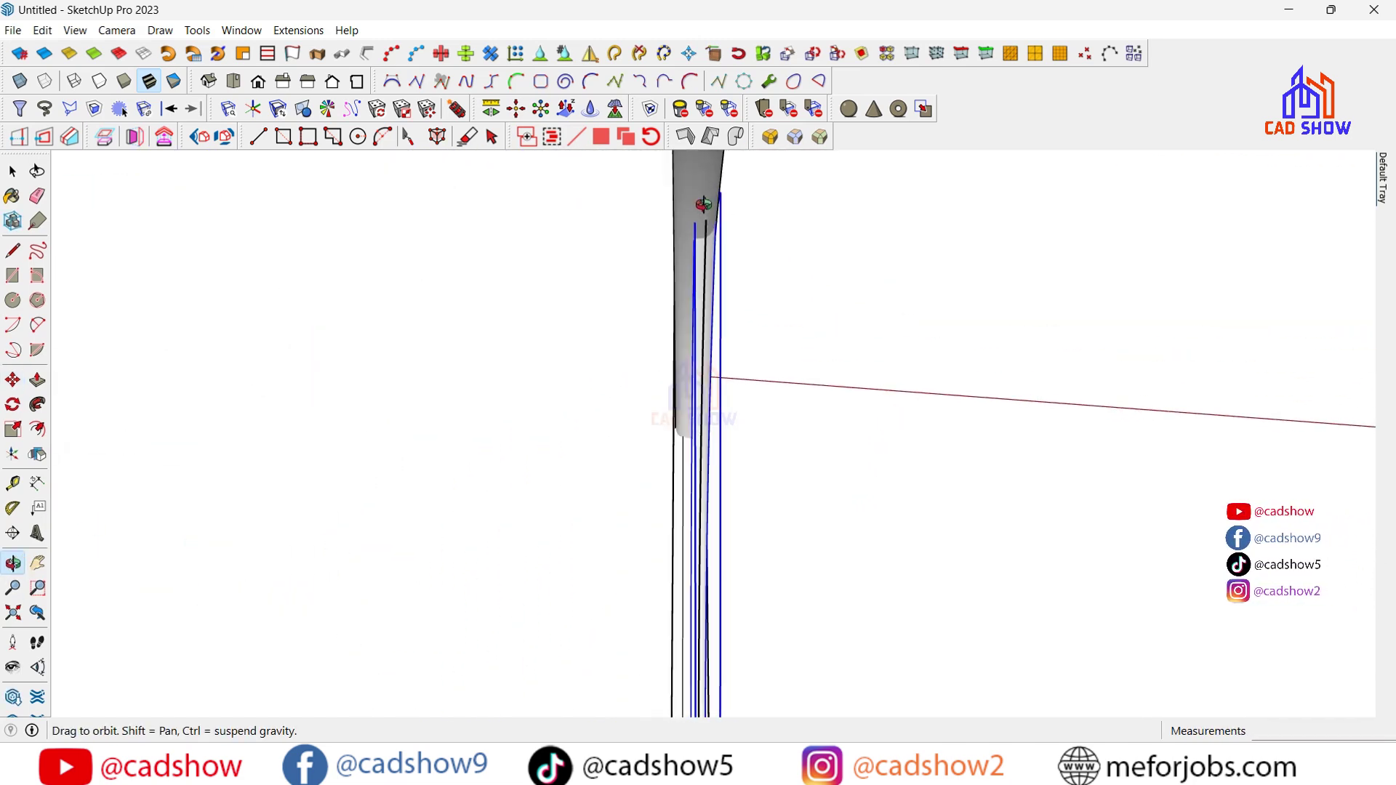
pyautogui.scroll(2, 704, 204)
pyautogui.scroll(3, 701, 218)
pyautogui.click(713, 263)
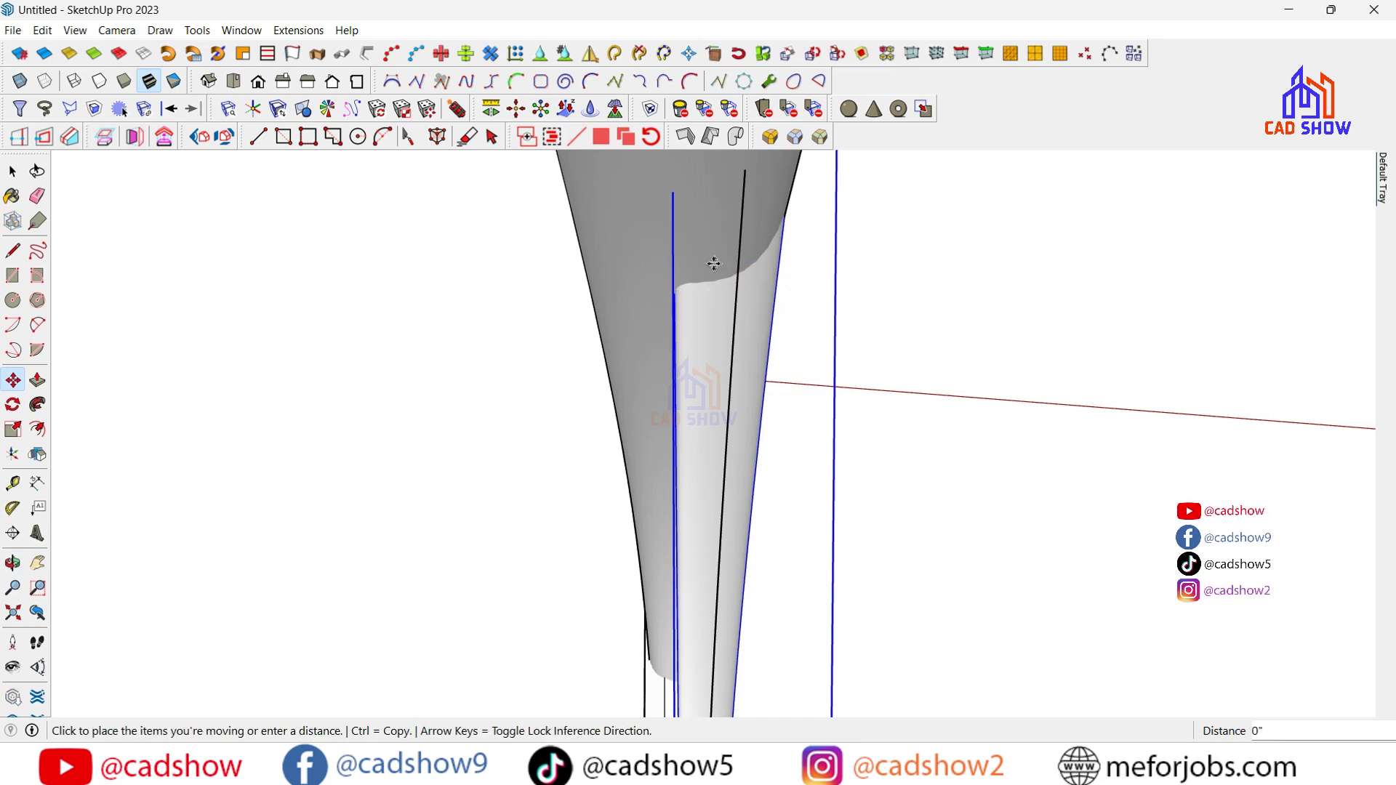
pyautogui.scroll(1, 716, 264)
pyautogui.scroll(2, 719, 265)
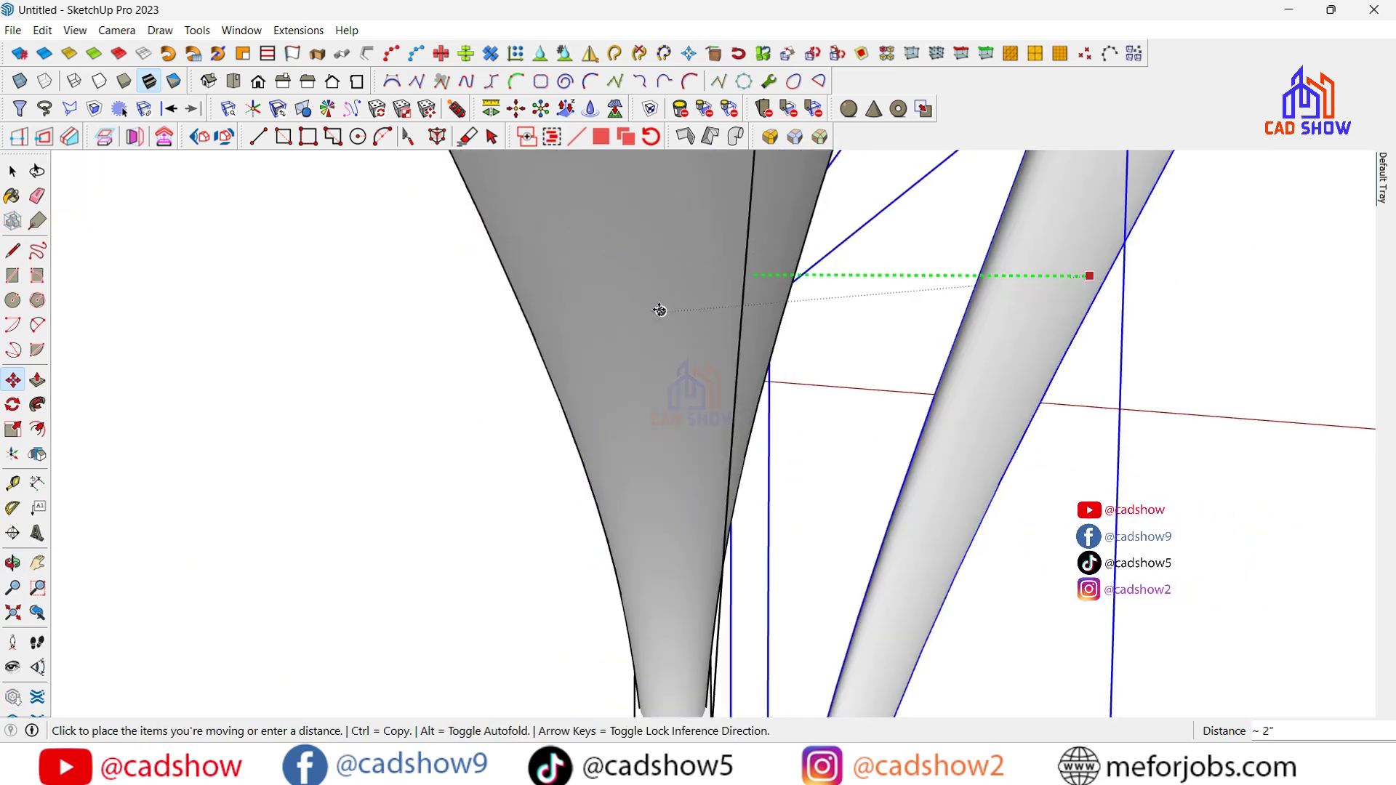
pyautogui.scroll(-1, 659, 310)
pyautogui.scroll(-2, 651, 342)
pyautogui.scroll(-1, 649, 364)
pyautogui.scroll(-1, 652, 378)
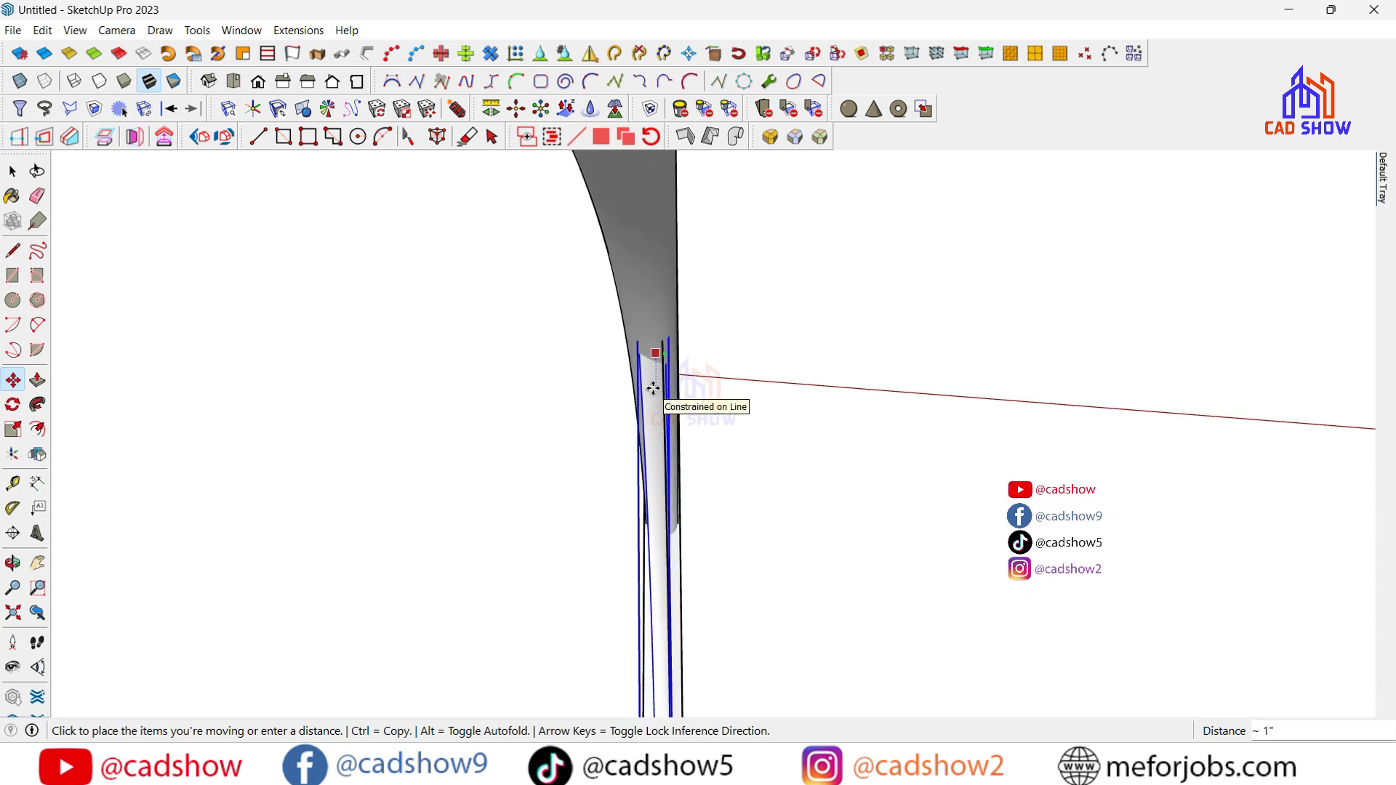
pyautogui.scroll(1, 653, 389)
pyautogui.scroll(1, 655, 387)
pyautogui.scroll(1, 658, 385)
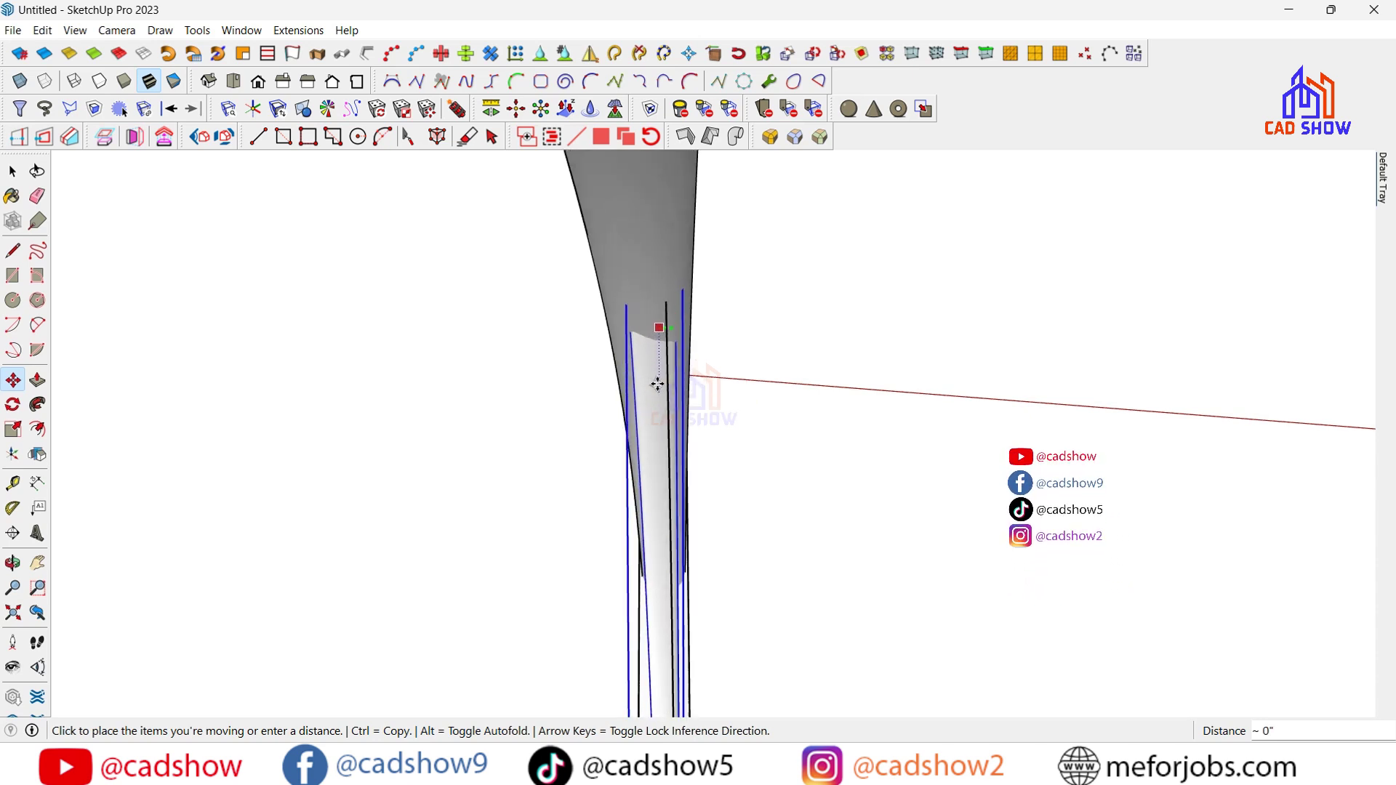
pyautogui.scroll(2, 654, 382)
pyautogui.scroll(1, 658, 389)
pyautogui.scroll(1, 662, 396)
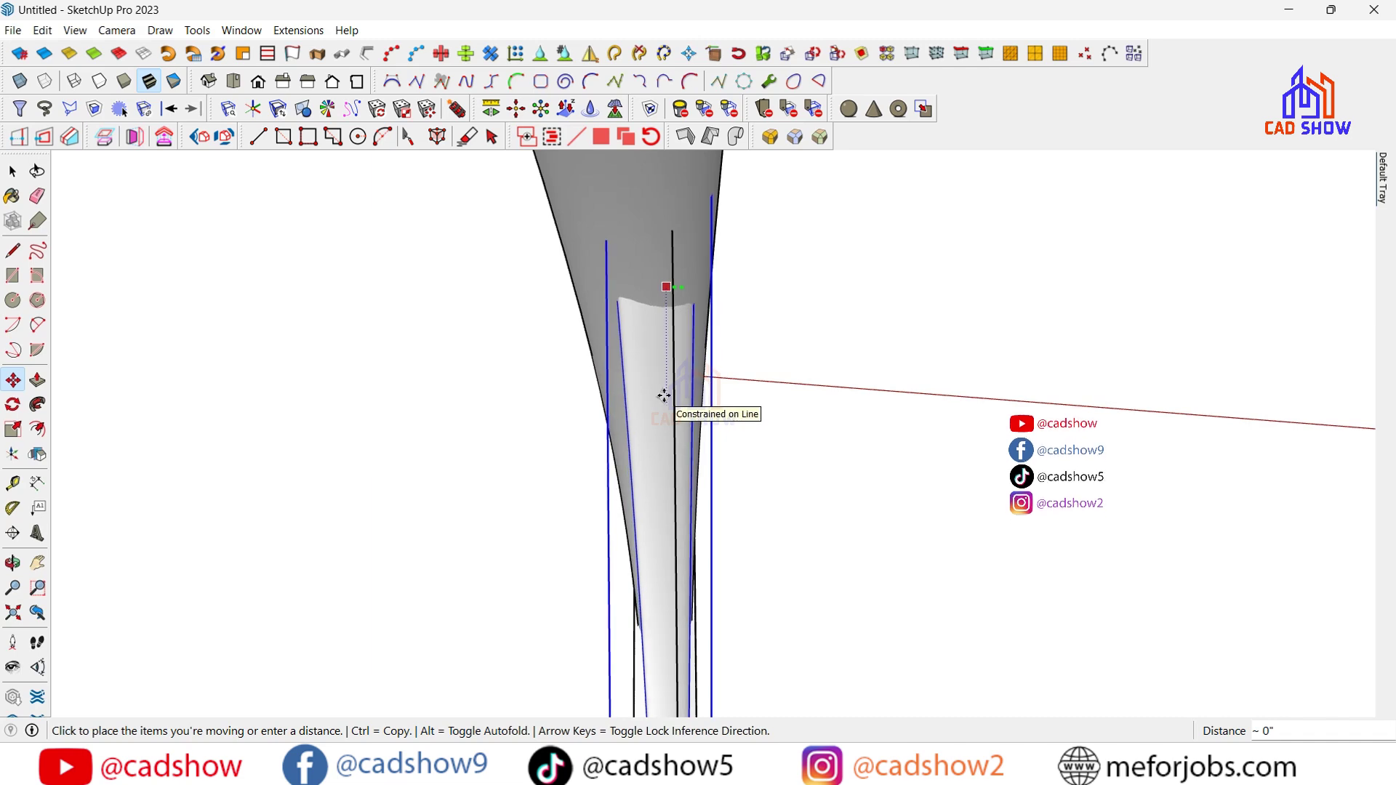
pyautogui.click(661, 415)
pyautogui.scroll(1, 545, 457)
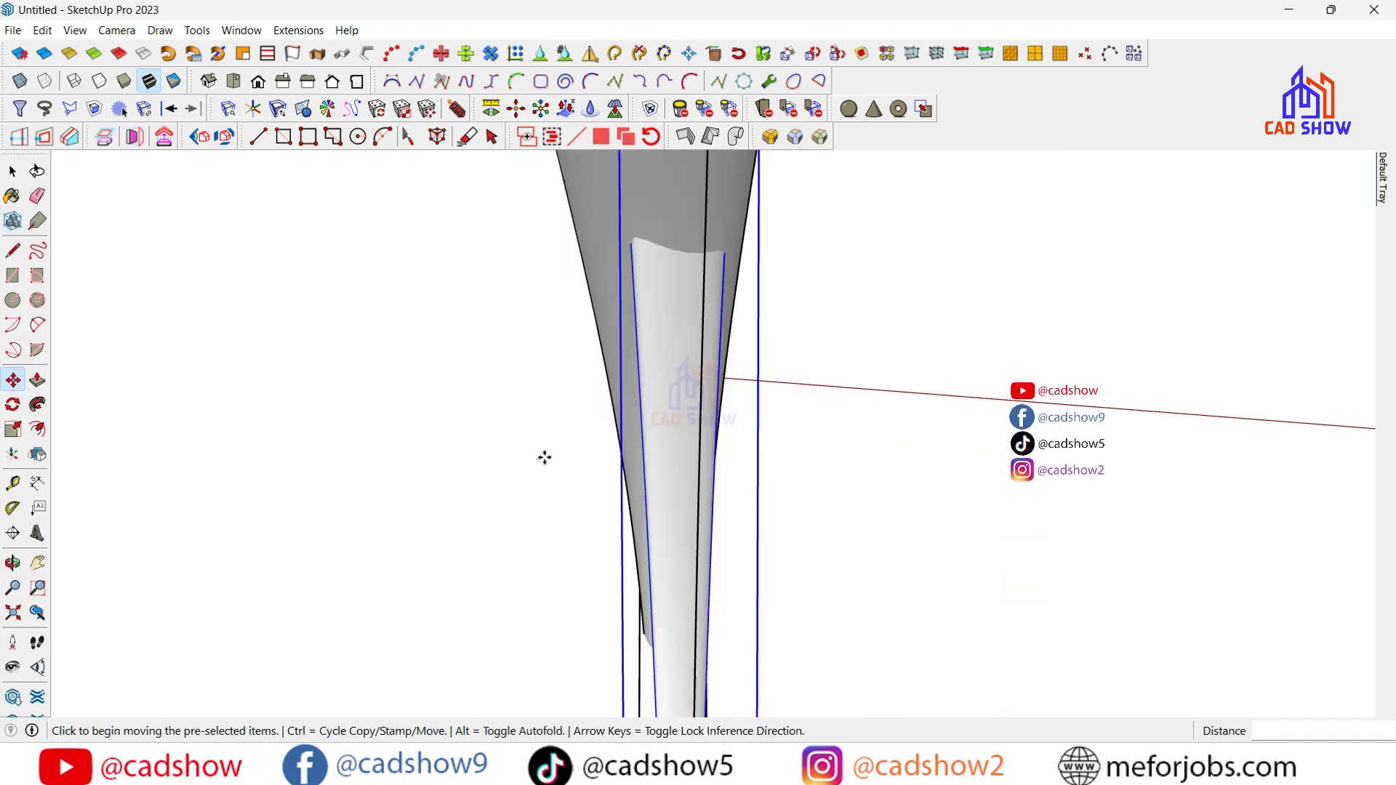
pyautogui.scroll(-2, 541, 451)
pyautogui.scroll(-2, 536, 443)
pyautogui.scroll(-1, 536, 443)
# Clear the selection and orbit so the whole lamp post stands upright
pyautogui.moveTo(536, 442)
pyautogui.mouseDown(button='middle')
pyautogui.moveTo(386, 603)
pyautogui.moveTo(371, 506)
pyautogui.mouseUp(button='middle')
pyautogui.press('space')
pyautogui.click(371, 505)
pyautogui.moveTo(484, 368); pyautogui.dragTo(634, 417, button='middle')
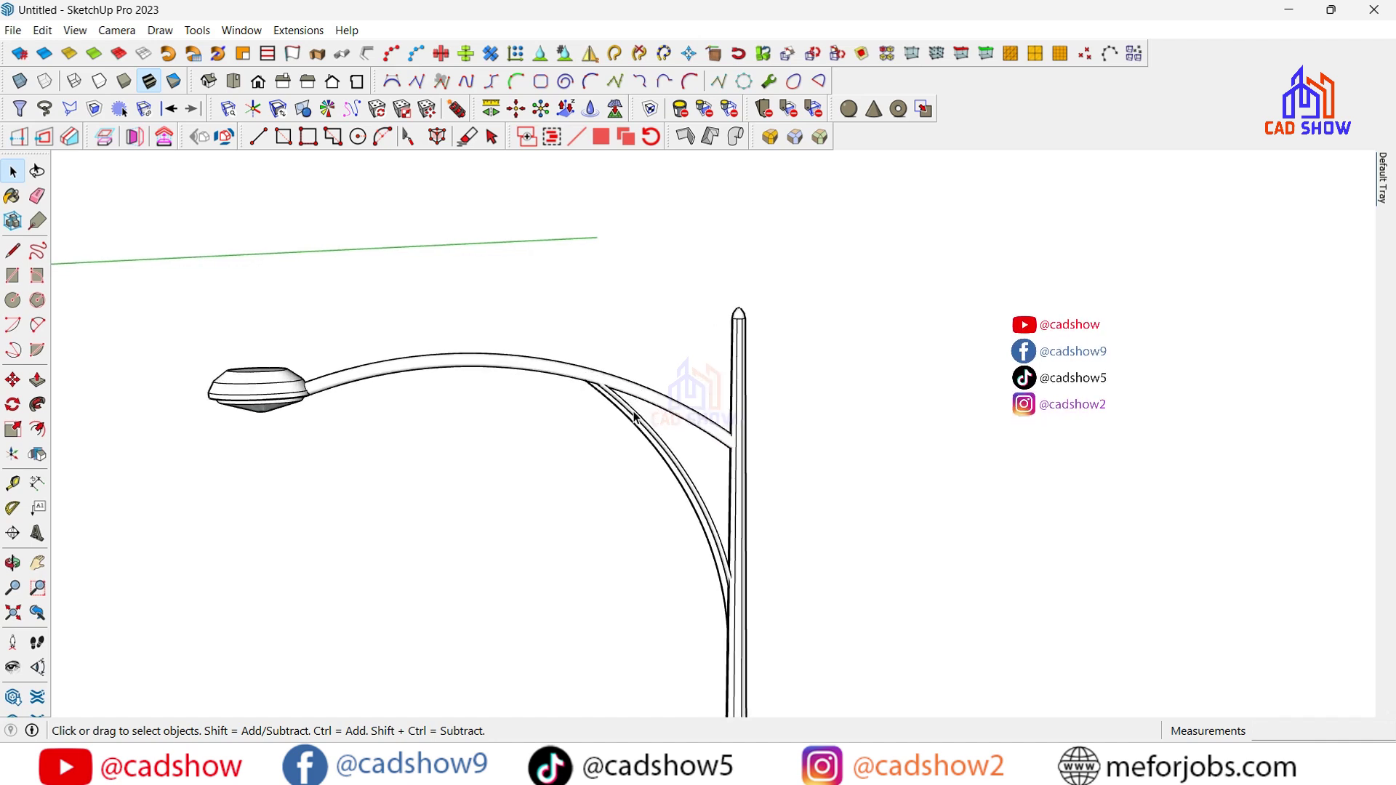
pyautogui.scroll(2, 634, 417)
pyautogui.scroll(-3, 558, 268)
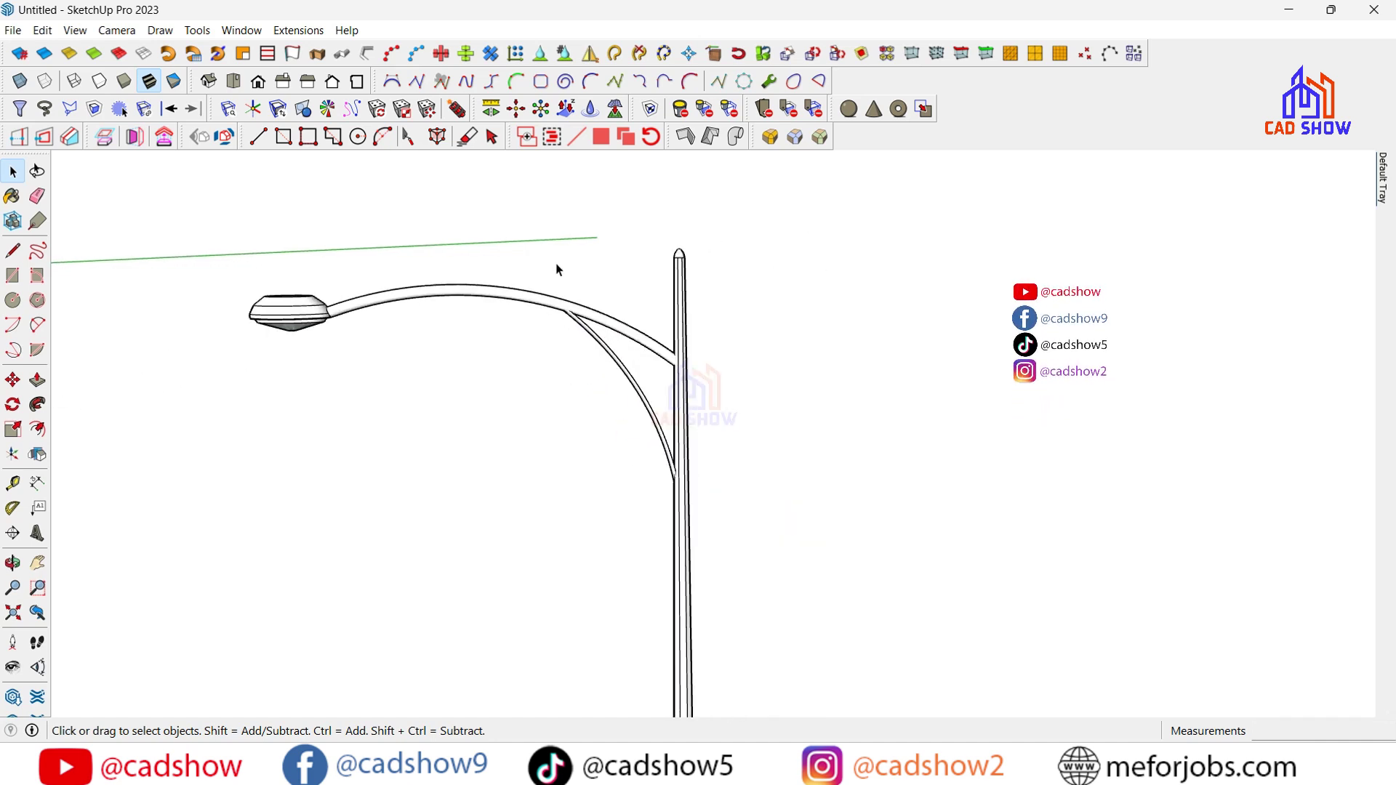
pyautogui.scroll(-3, 558, 267)
pyautogui.scroll(2, 555, 281)
pyautogui.scroll(2, 555, 281)
pyautogui.moveTo(1381, 178)
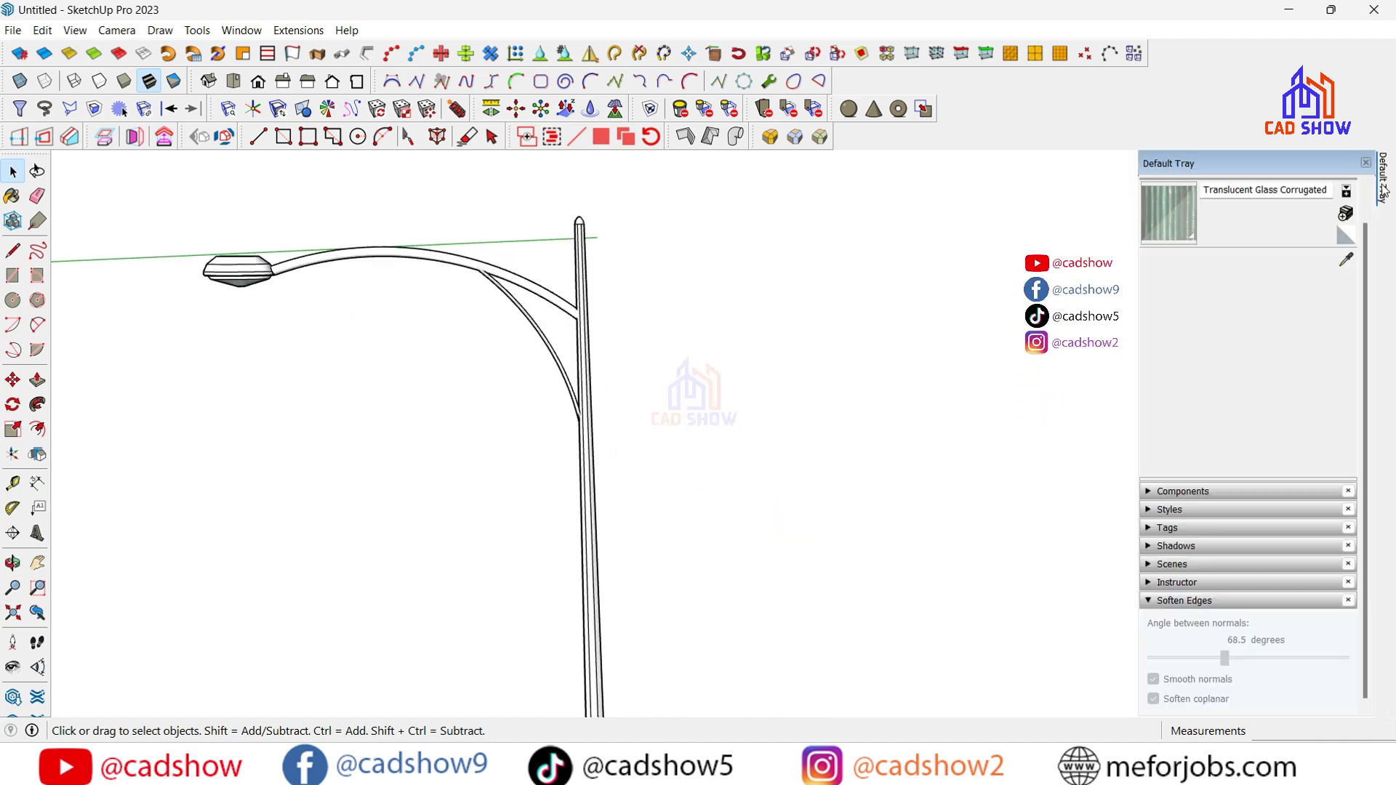
pyautogui.click(1329, 286)
pyautogui.click(1236, 396)
pyautogui.scroll(-5, 1254, 420)
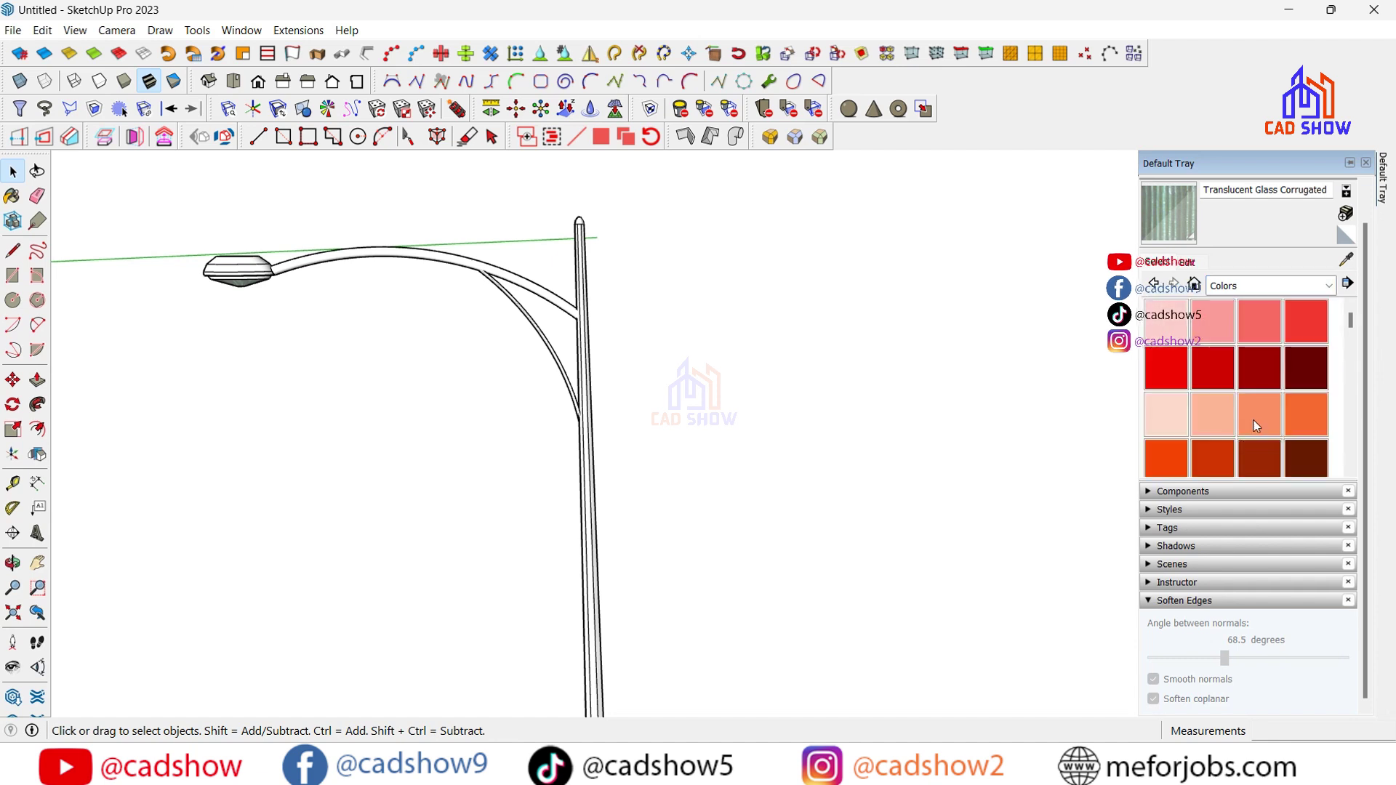
pyautogui.scroll(-5, 1255, 400)
pyautogui.scroll(-5, 1250, 404)
pyautogui.scroll(-5, 1252, 411)
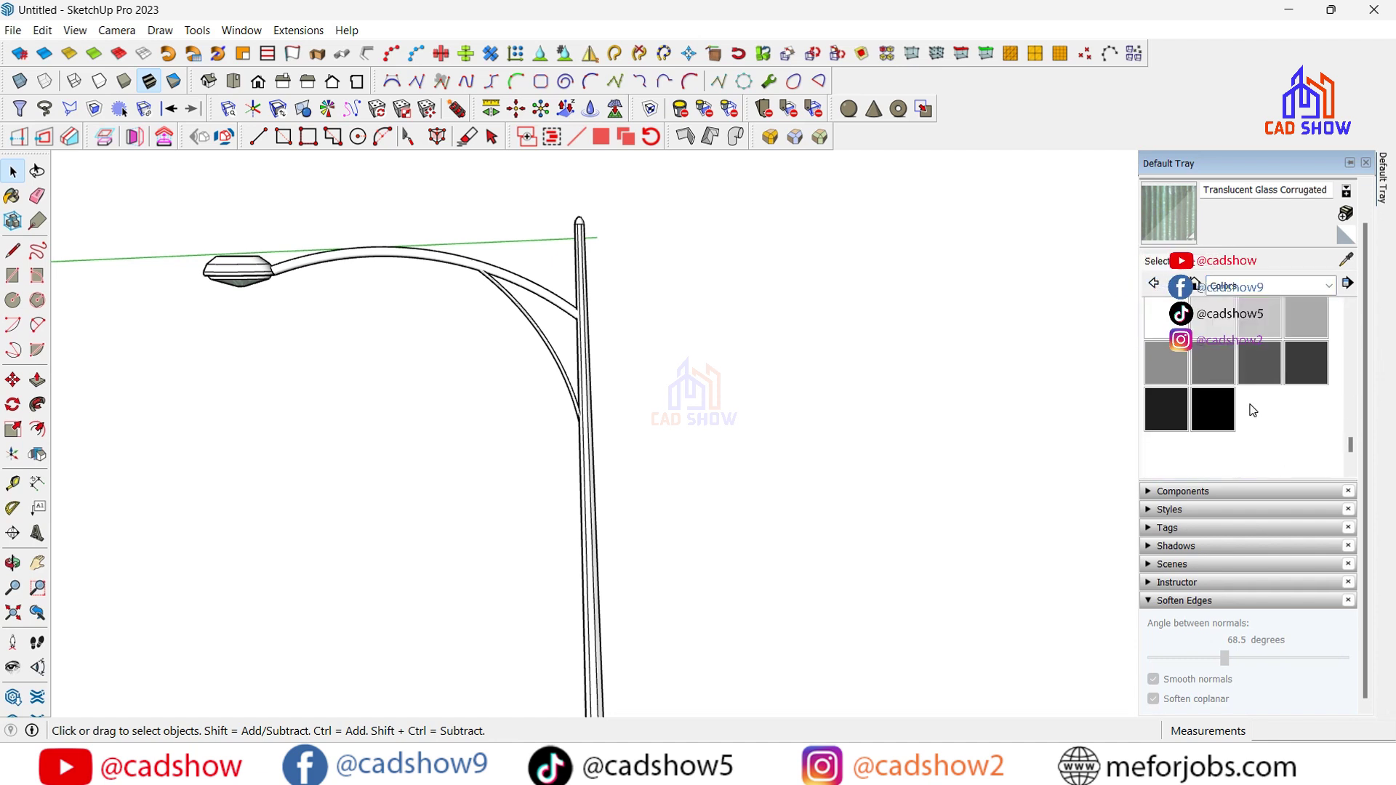
pyautogui.click(1298, 368)
pyautogui.click(574, 309)
pyautogui.scroll(3, 577, 312)
pyautogui.click(582, 283)
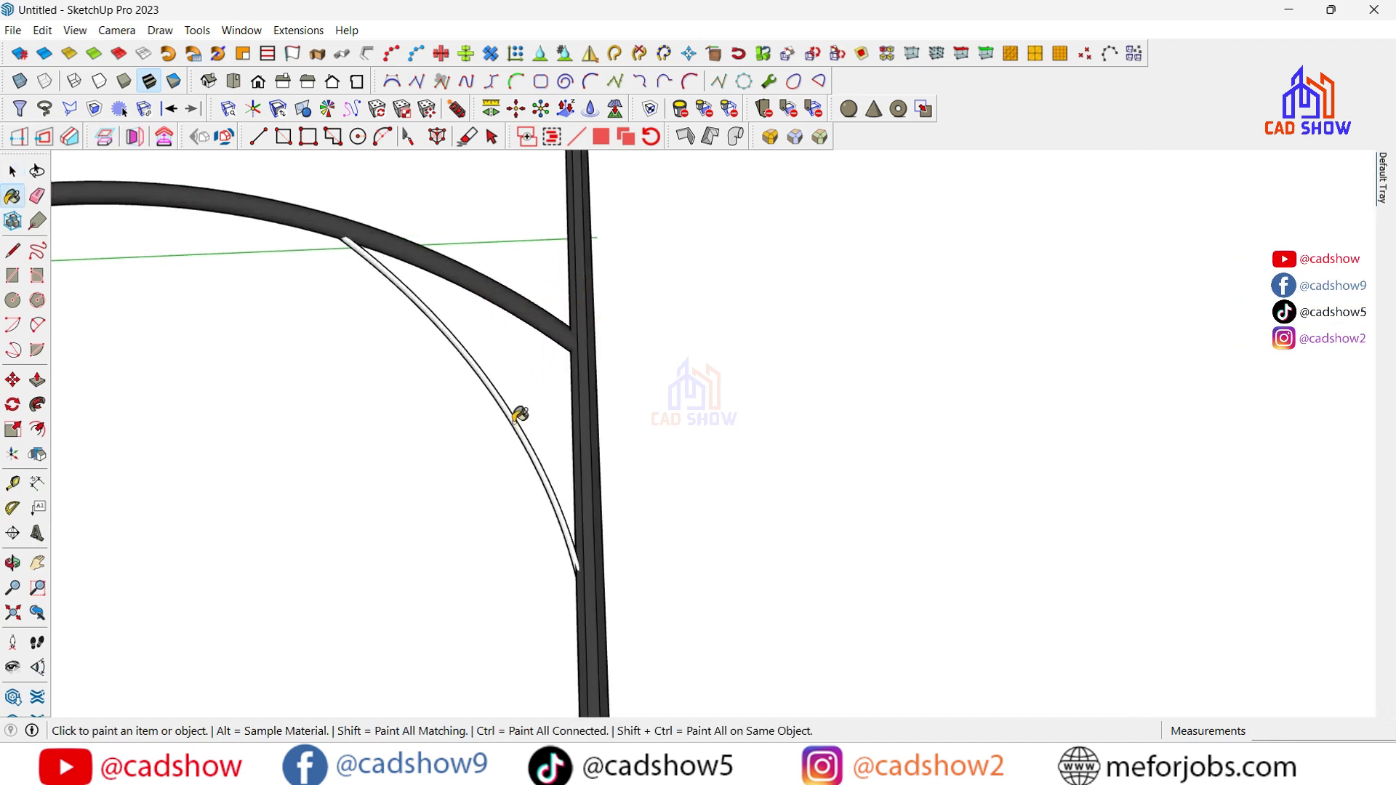
pyautogui.scroll(-3, 575, 291)
pyautogui.scroll(-2, 601, 520)
pyautogui.scroll(3, 595, 594)
pyautogui.scroll(2, 597, 446)
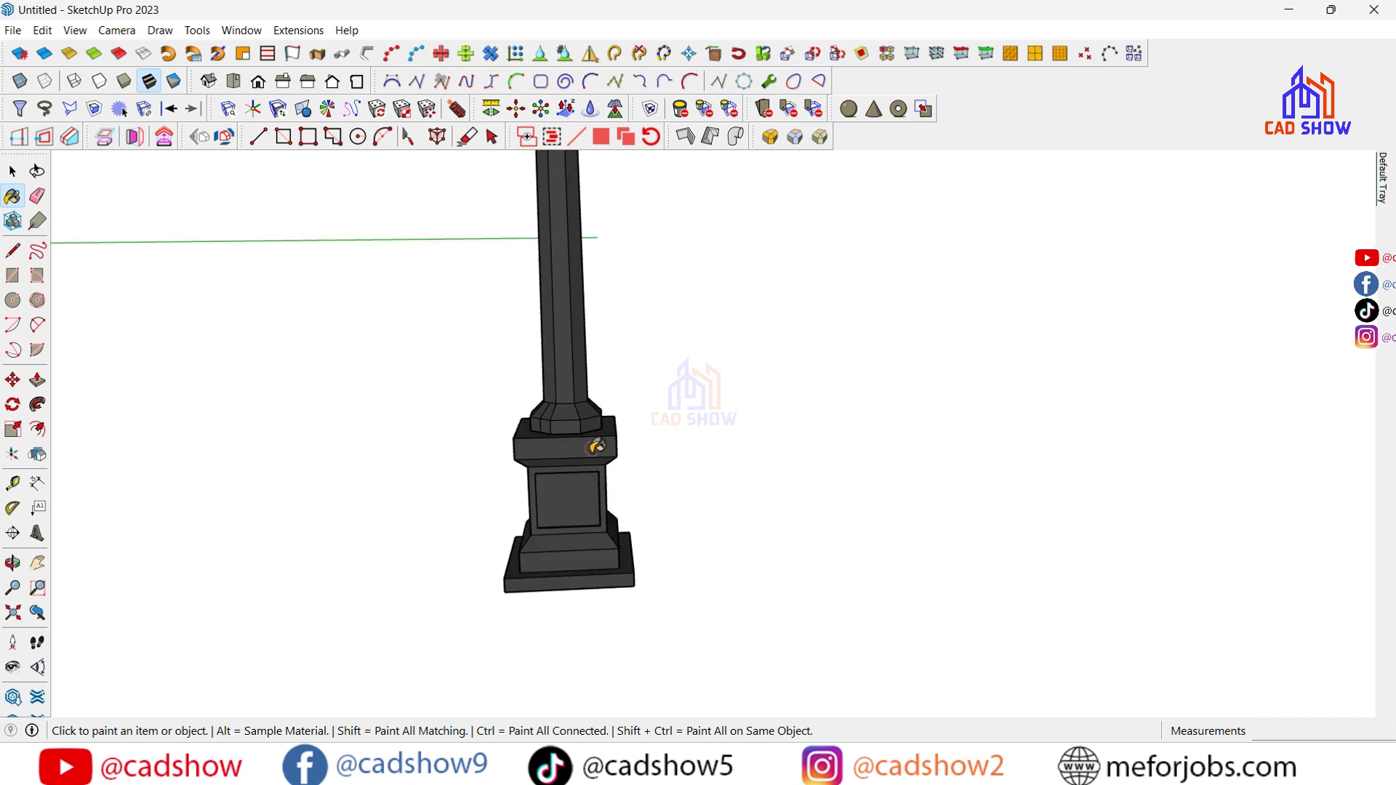
pyautogui.scroll(-2, 714, 642)
pyautogui.scroll(-2, 720, 674)
pyautogui.scroll(-2, 715, 664)
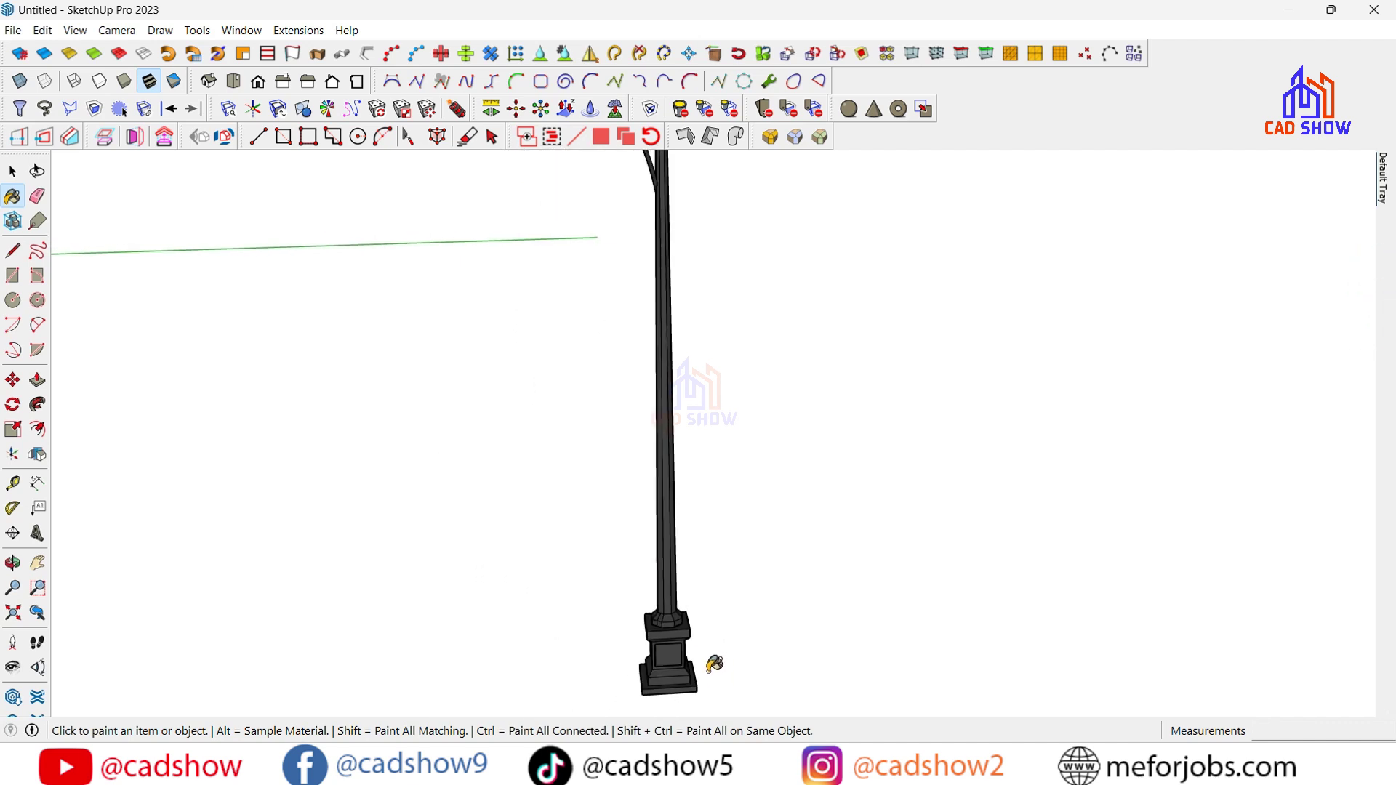
pyautogui.scroll(-2, 715, 664)
pyautogui.scroll(3, 546, 214)
pyautogui.scroll(2, 444, 280)
# Paint the lamp head's two white bands and the ring underneath dark grey
pyautogui.scroll(2, 479, 322)
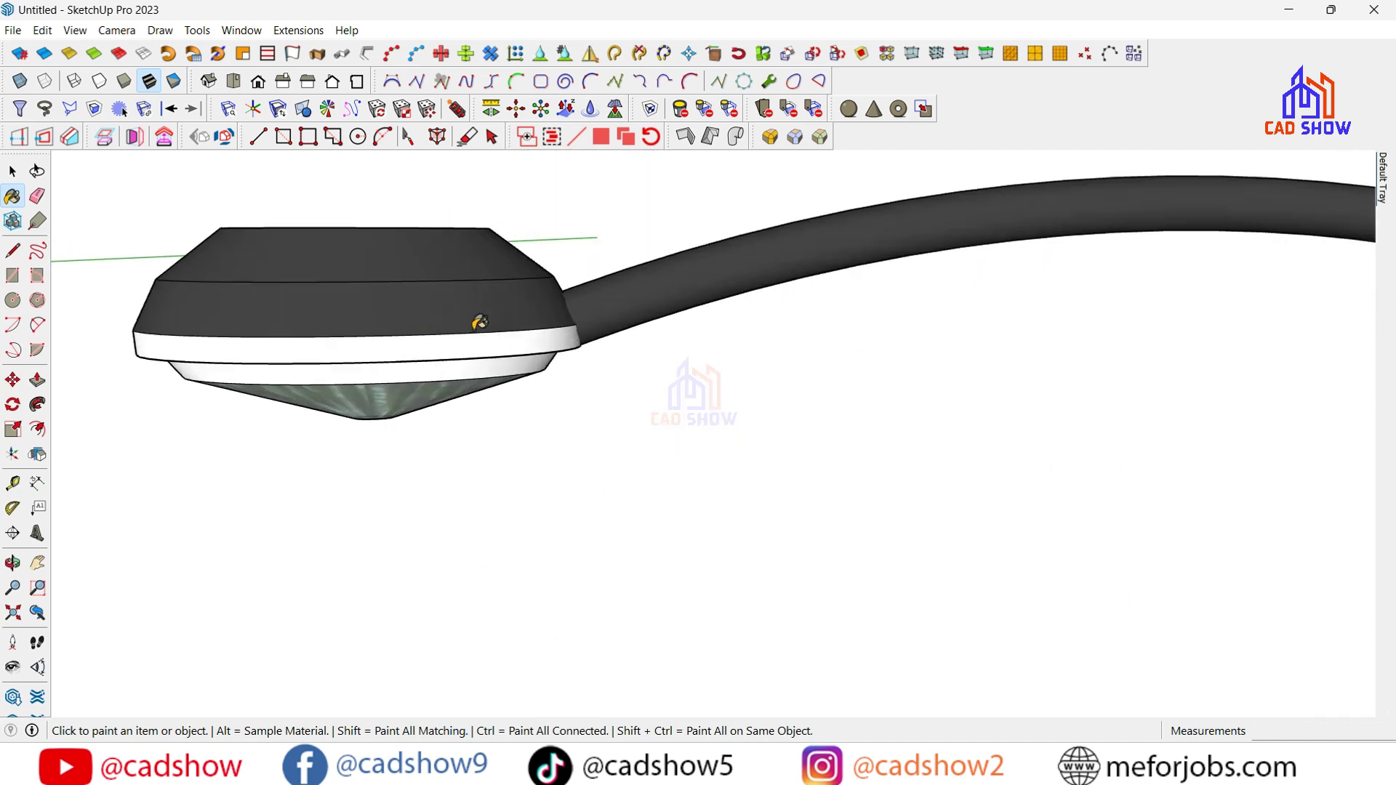
pyautogui.click(477, 326)
pyautogui.click(474, 354)
pyautogui.scroll(-1, 451, 363)
pyautogui.moveTo(509, 472); pyautogui.dragTo(952, 436, button='middle')
pyautogui.rightClick(953, 436)
pyautogui.click(941, 439)
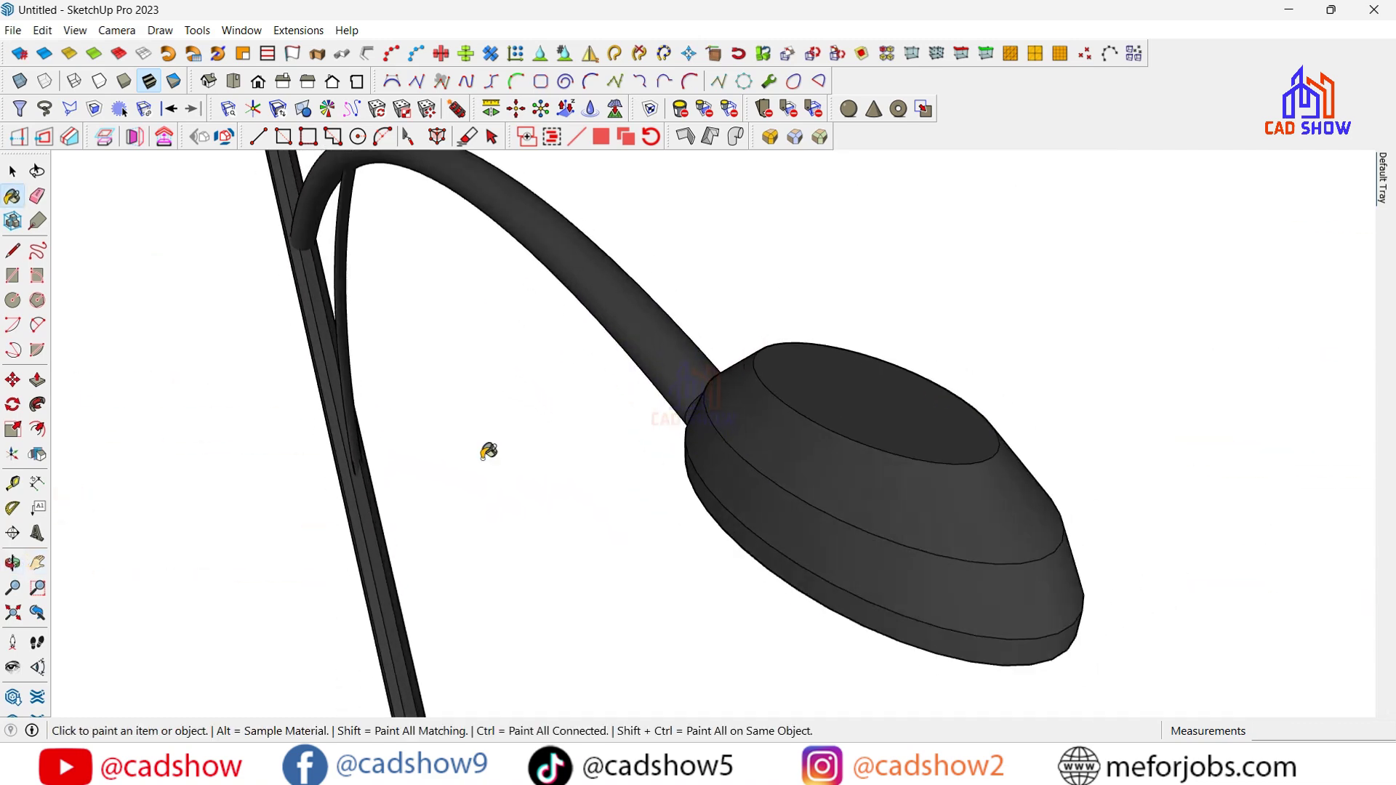
pyautogui.moveTo(702, 499)
pyautogui.mouseDown(button='middle')
pyautogui.moveTo(802, 331)
pyautogui.moveTo(801, 408)
pyautogui.mouseUp(button='middle')
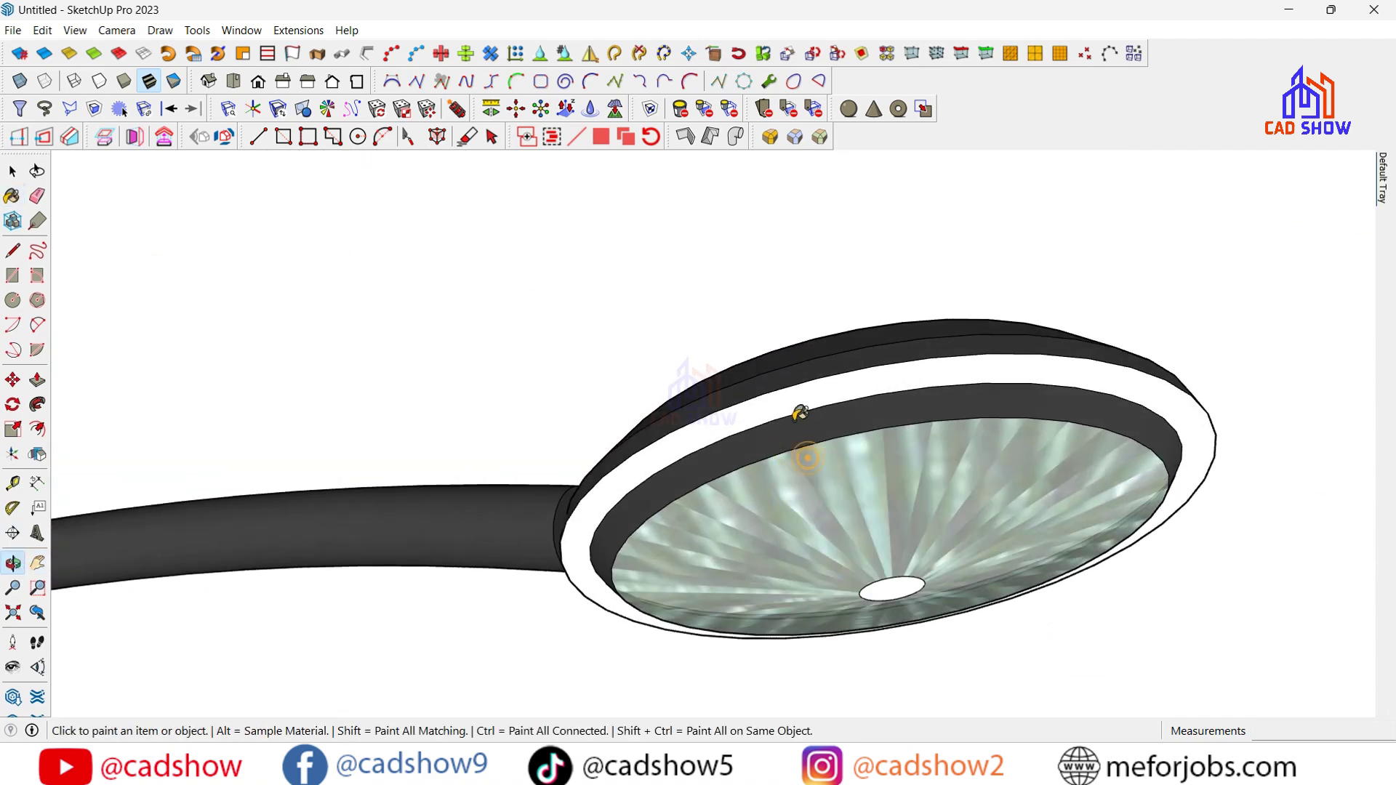
pyautogui.click(732, 390)
pyautogui.scroll(3, 766, 560)
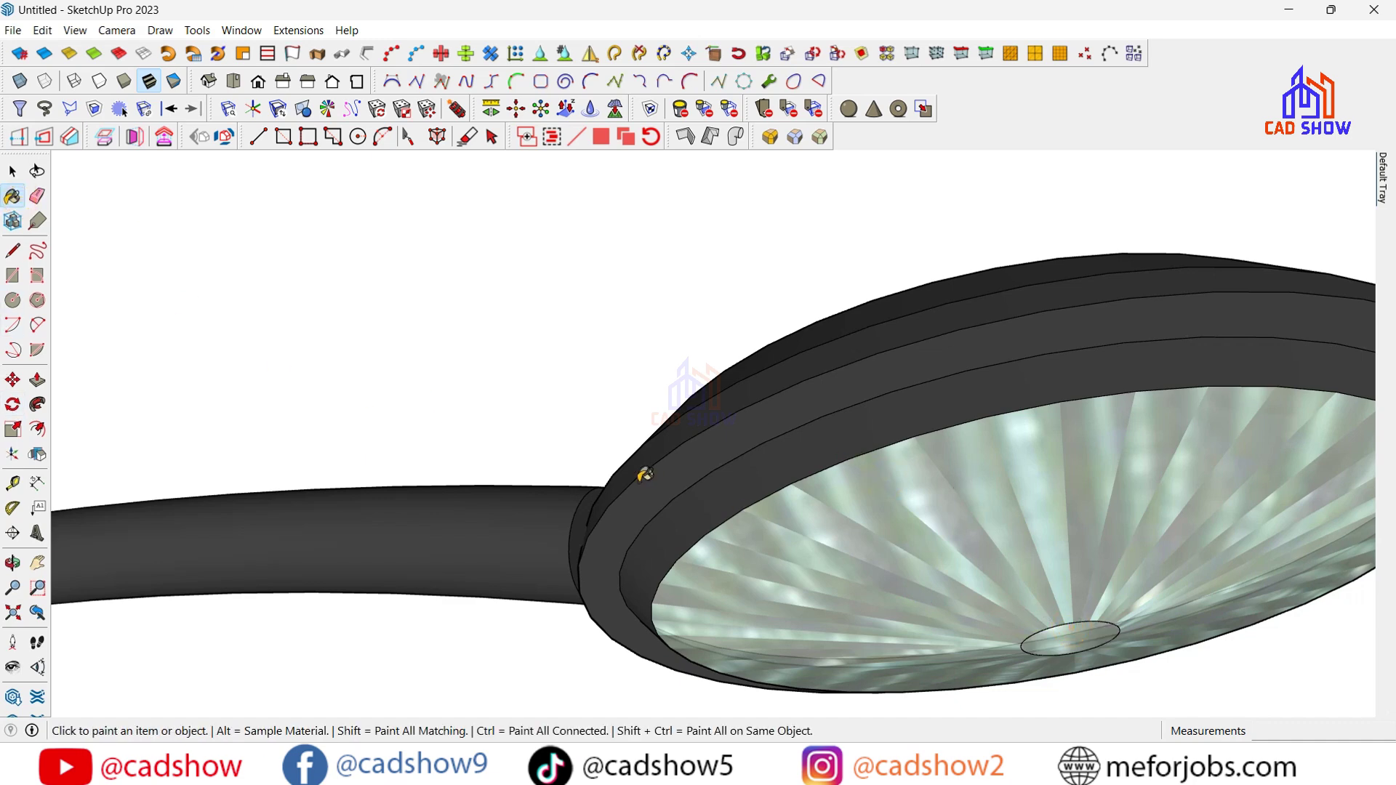
# Select all the lamp head geometry and make it one group
pyautogui.click(12, 171)
pyautogui.tripleClick(727, 442)
pyautogui.rightClick(781, 473)
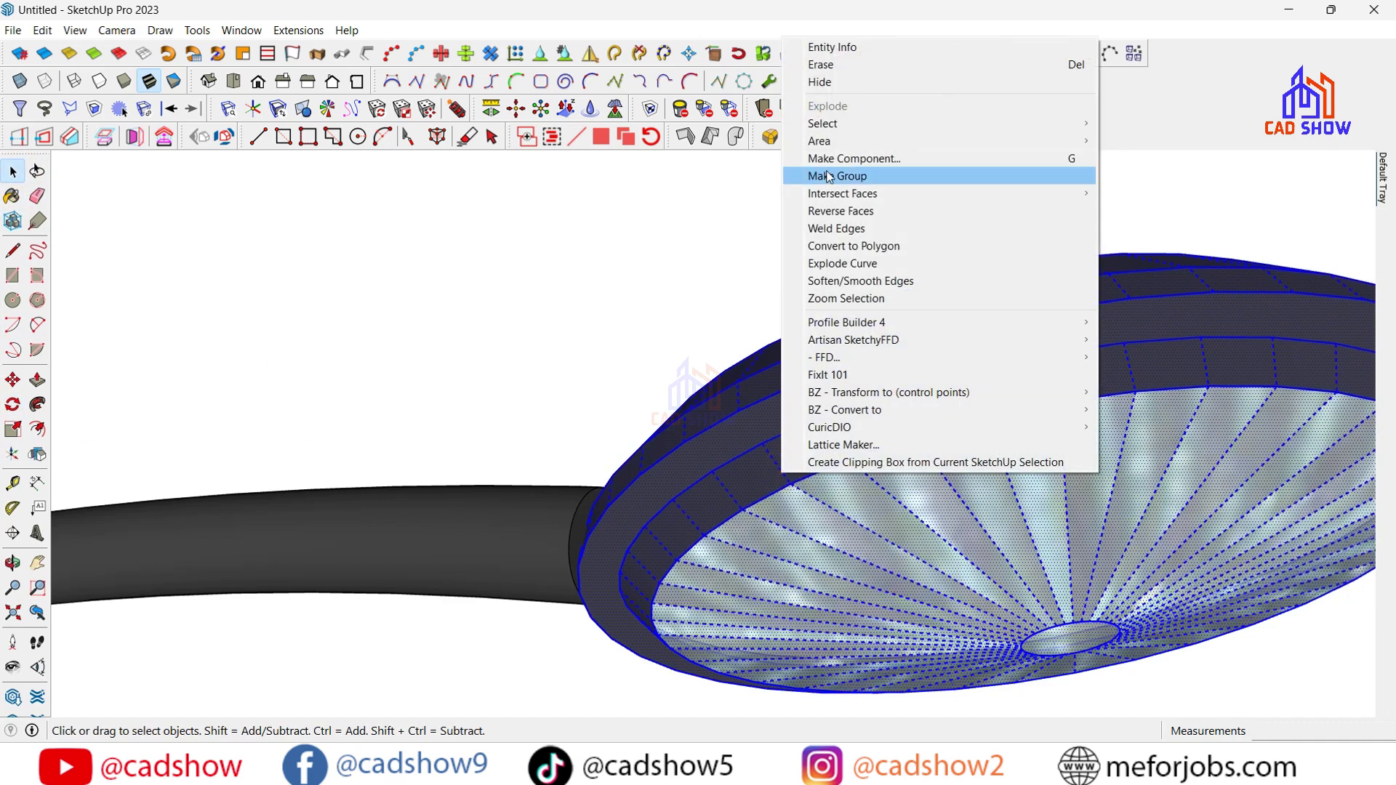
pyautogui.click(829, 176)
pyautogui.scroll(3, 419, 397)
pyautogui.scroll(2, 419, 397)
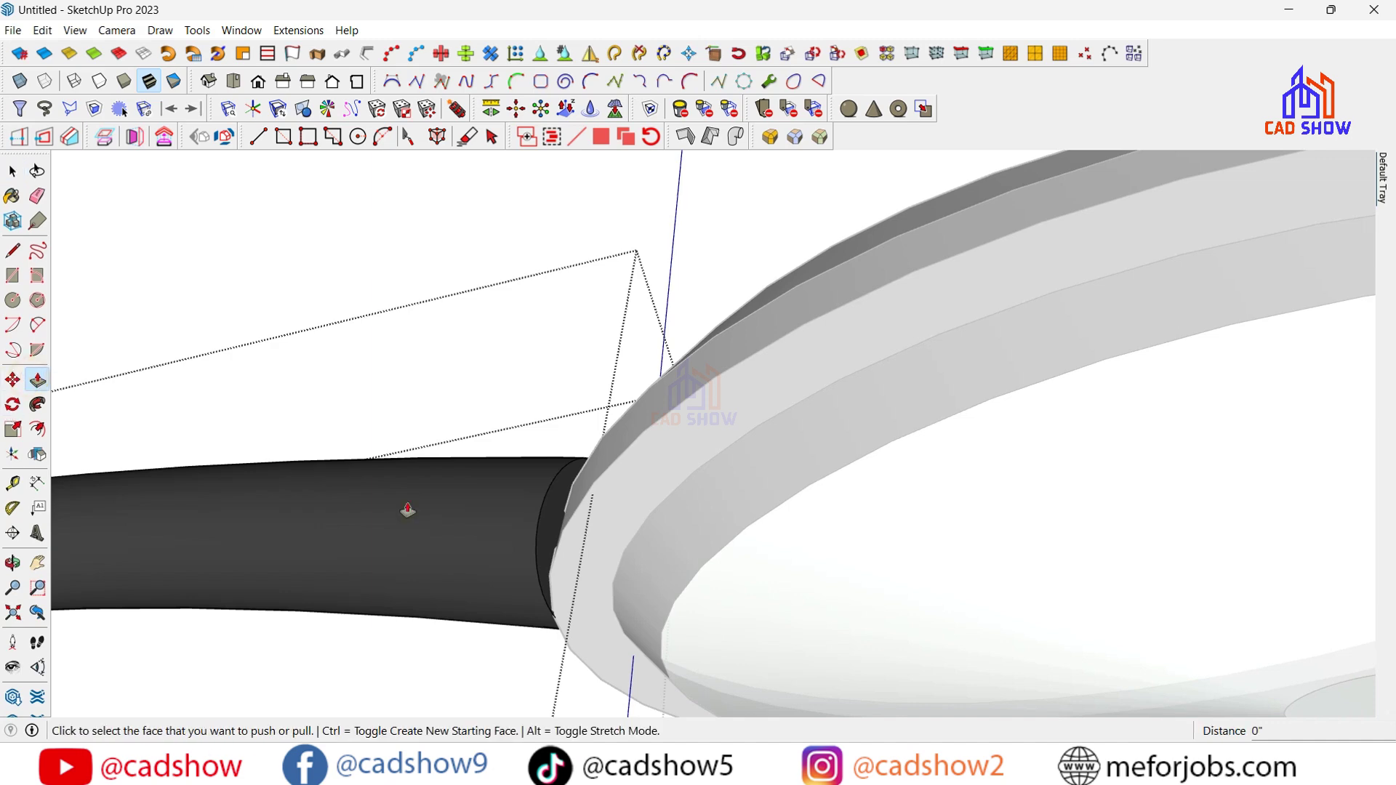
# Push/Pull the arm's end face 2" into the lamp ring
pyautogui.click(561, 521)
pyautogui.click(683, 507)
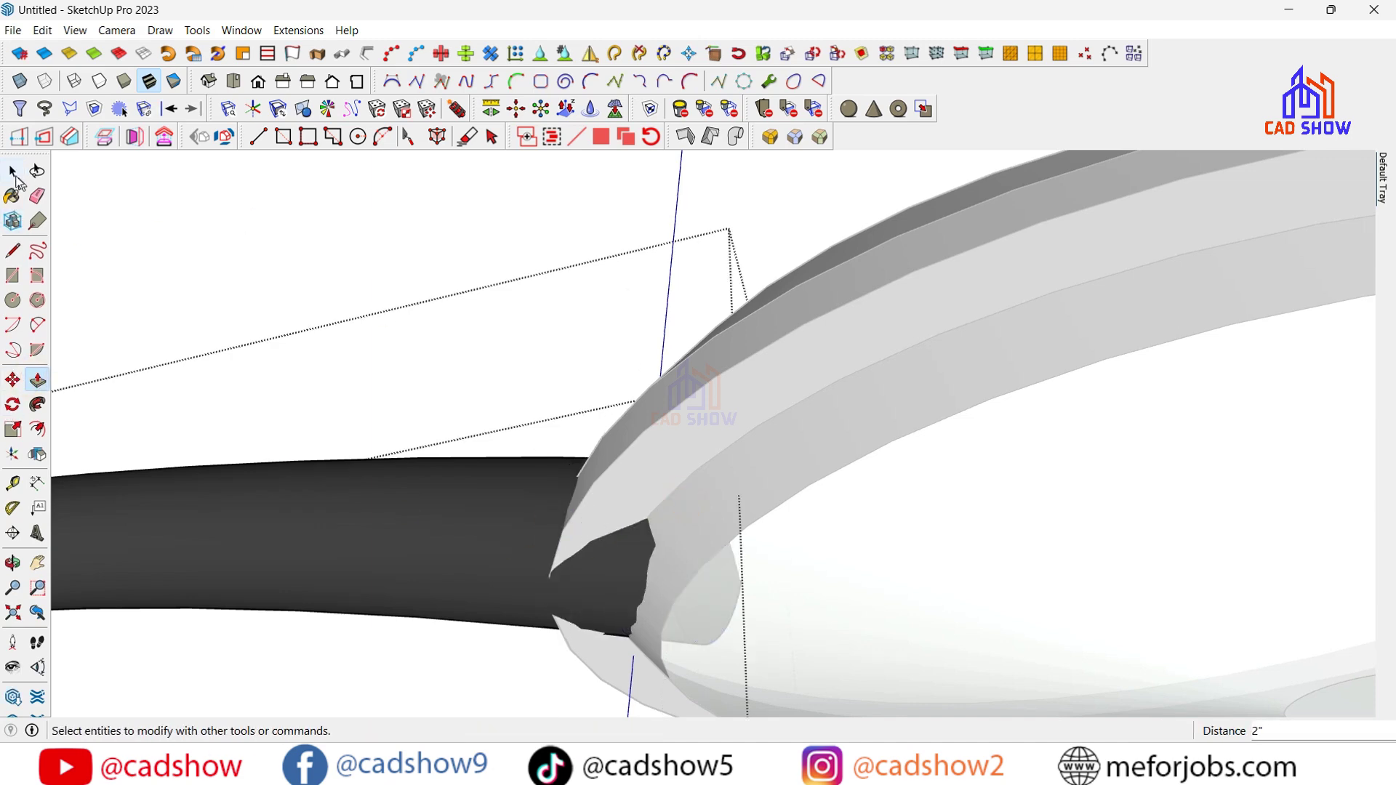
pyautogui.click(12, 171)
pyautogui.scroll(-3, 359, 245)
pyautogui.scroll(-3, 336, 415)
pyautogui.scroll(-3, 735, 469)
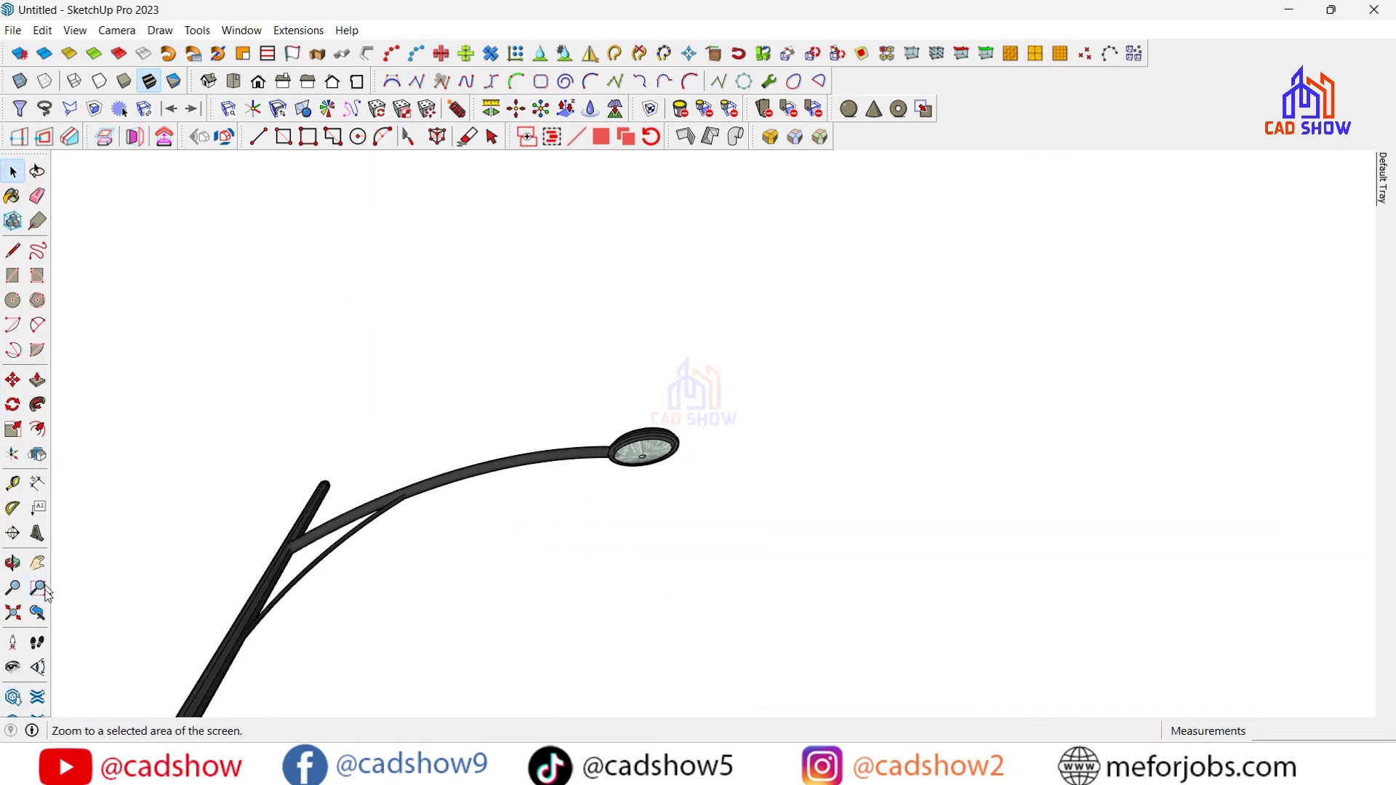
pyautogui.click(12, 564)
pyautogui.moveTo(630, 633)
pyautogui.mouseDown()
pyautogui.moveTo(465, 636)
pyautogui.moveTo(447, 337)
pyautogui.moveTo(618, 608)
pyautogui.moveTo(726, 462)
pyautogui.moveTo(461, 539)
pyautogui.mouseUp()
pyautogui.click(12, 250)
pyautogui.click(643, 437)
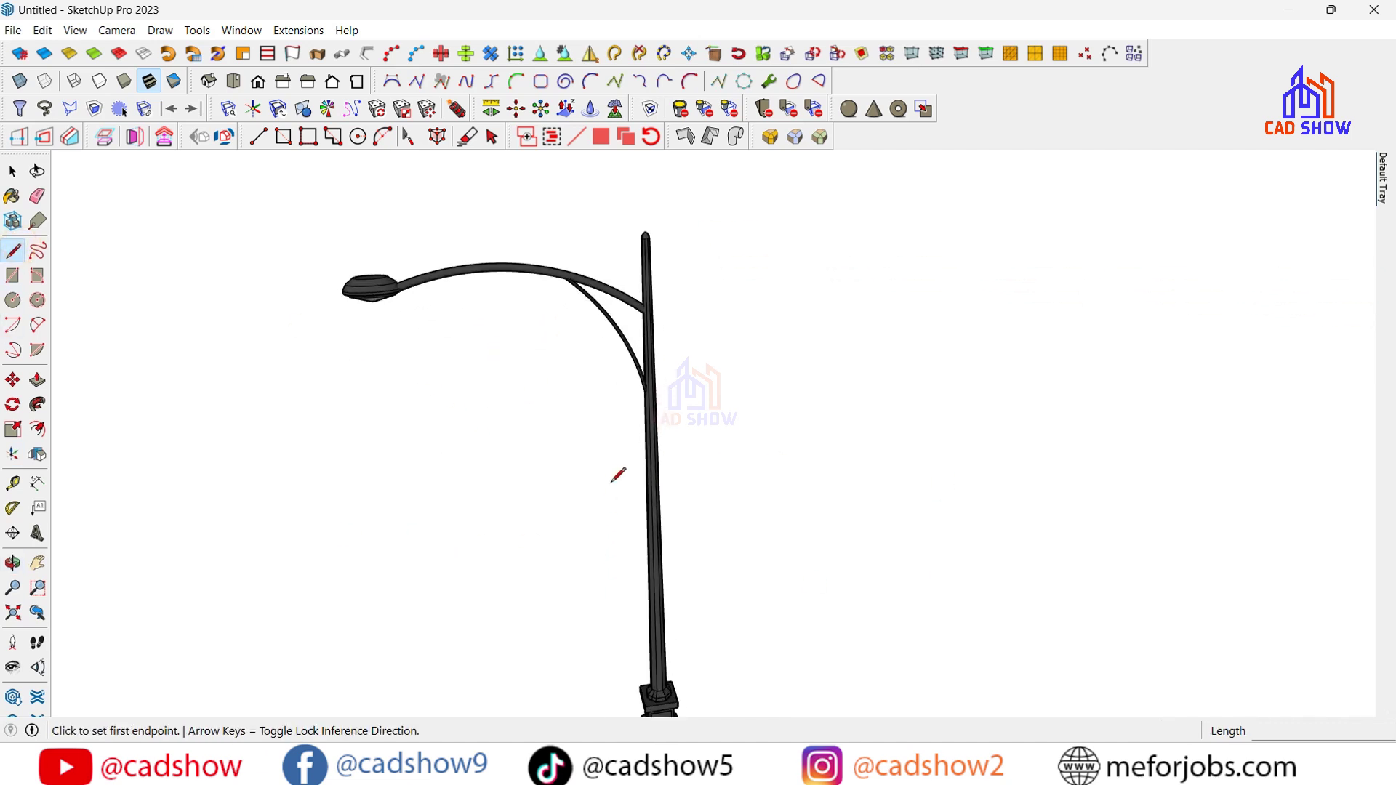
pyautogui.scroll(3, 626, 451)
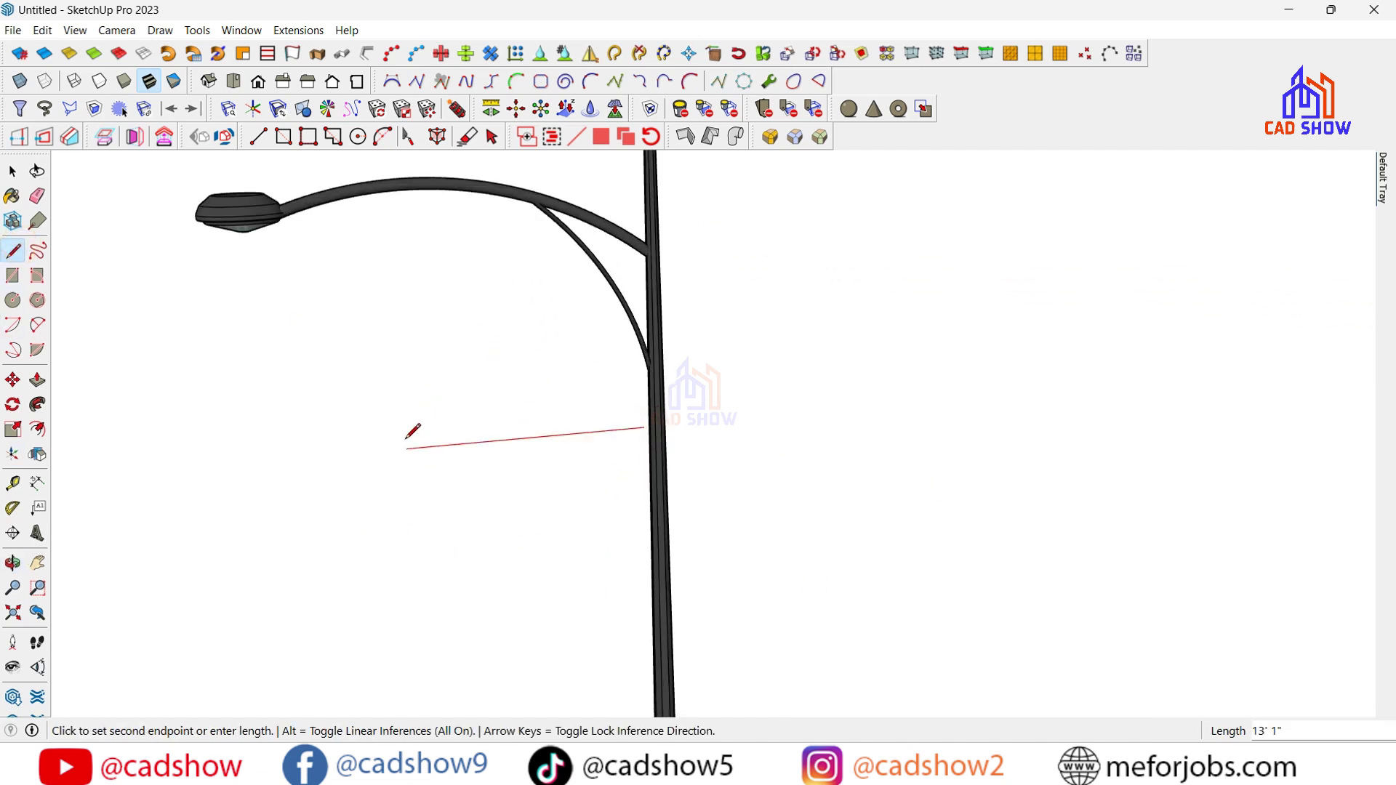
pyautogui.press('Escape')
pyautogui.scroll(-2, 623, 328)
# Draw a line out from the base and a circle centred on its far end
pyautogui.scroll(-2, 654, 515)
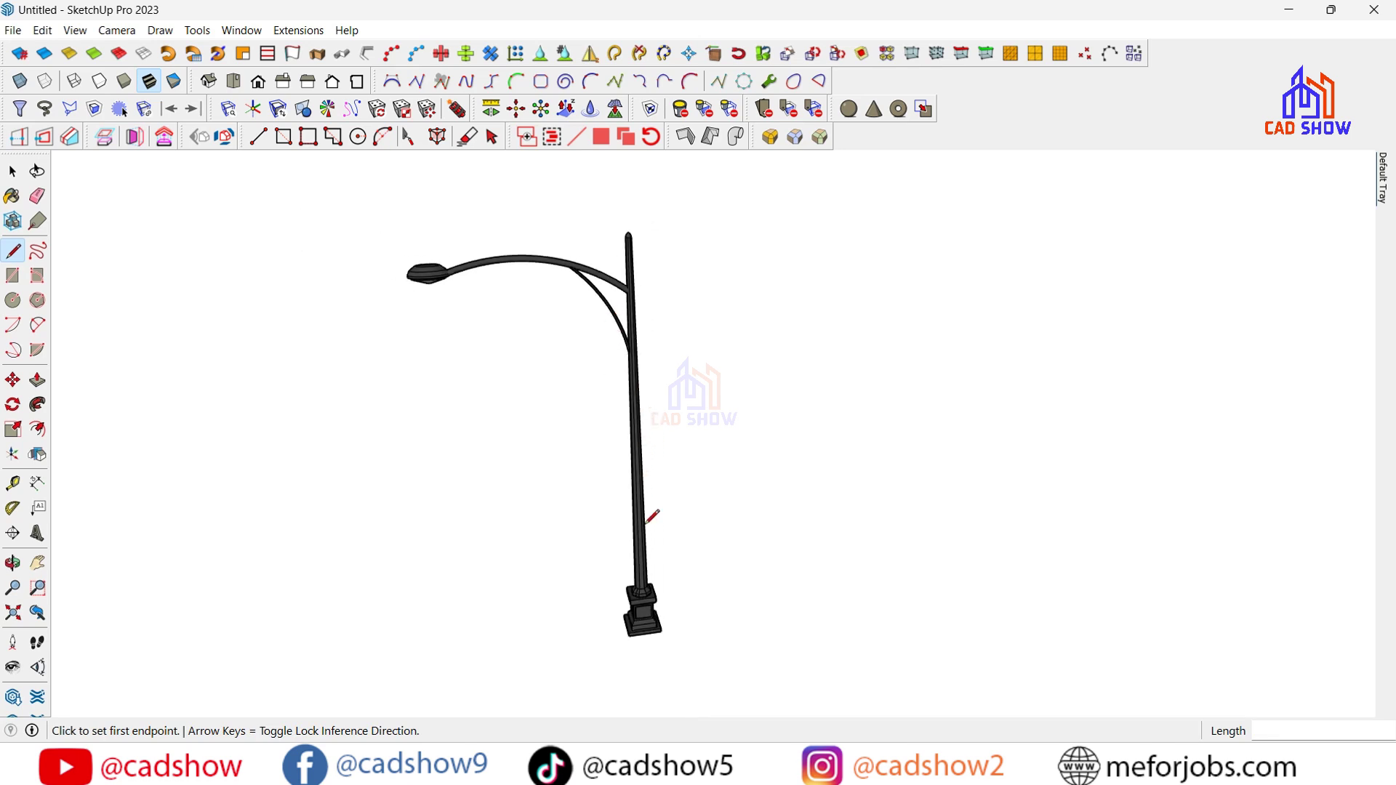
pyautogui.scroll(3, 593, 624)
pyautogui.scroll(2, 608, 602)
pyautogui.scroll(2, 607, 603)
pyautogui.scroll(3, 626, 593)
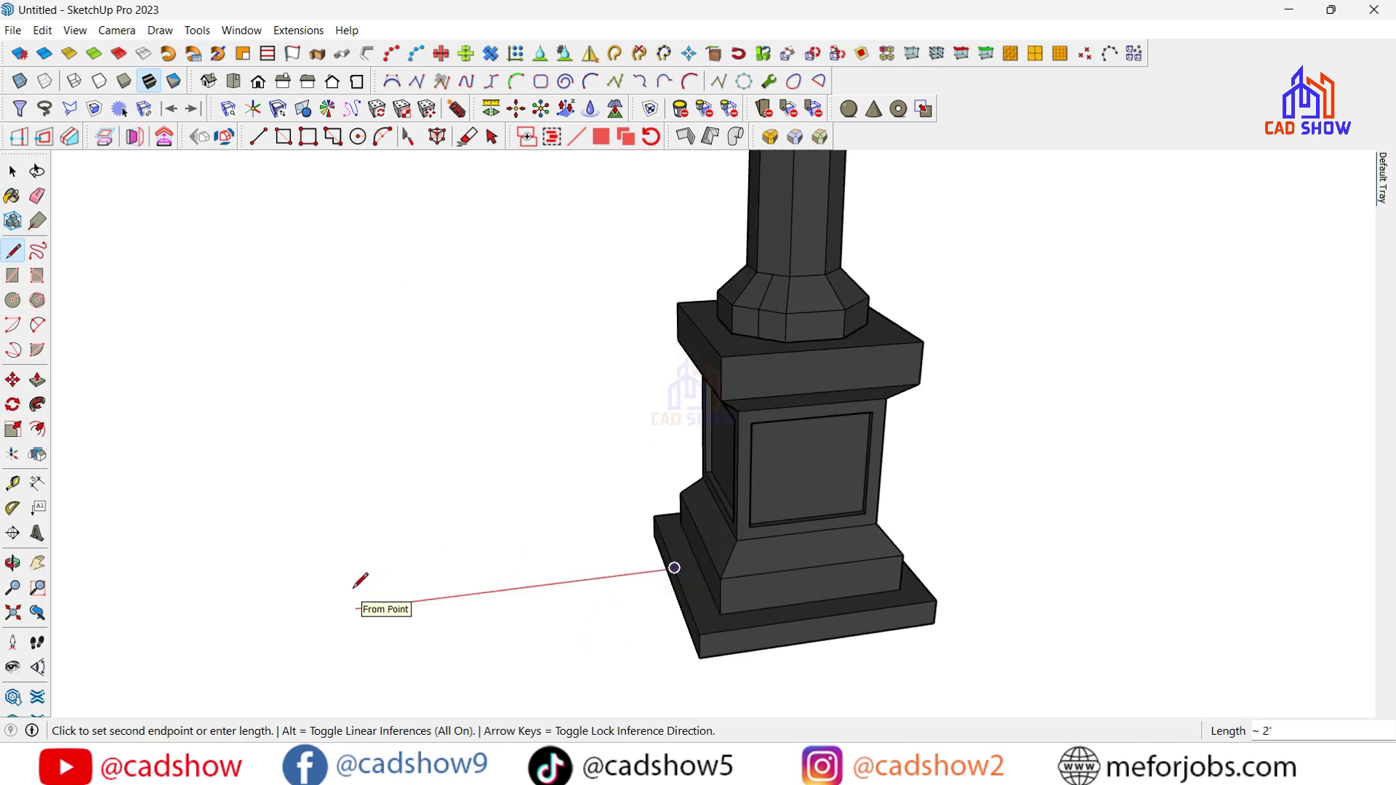
pyautogui.scroll(-1, 356, 588)
pyautogui.click(156, 617)
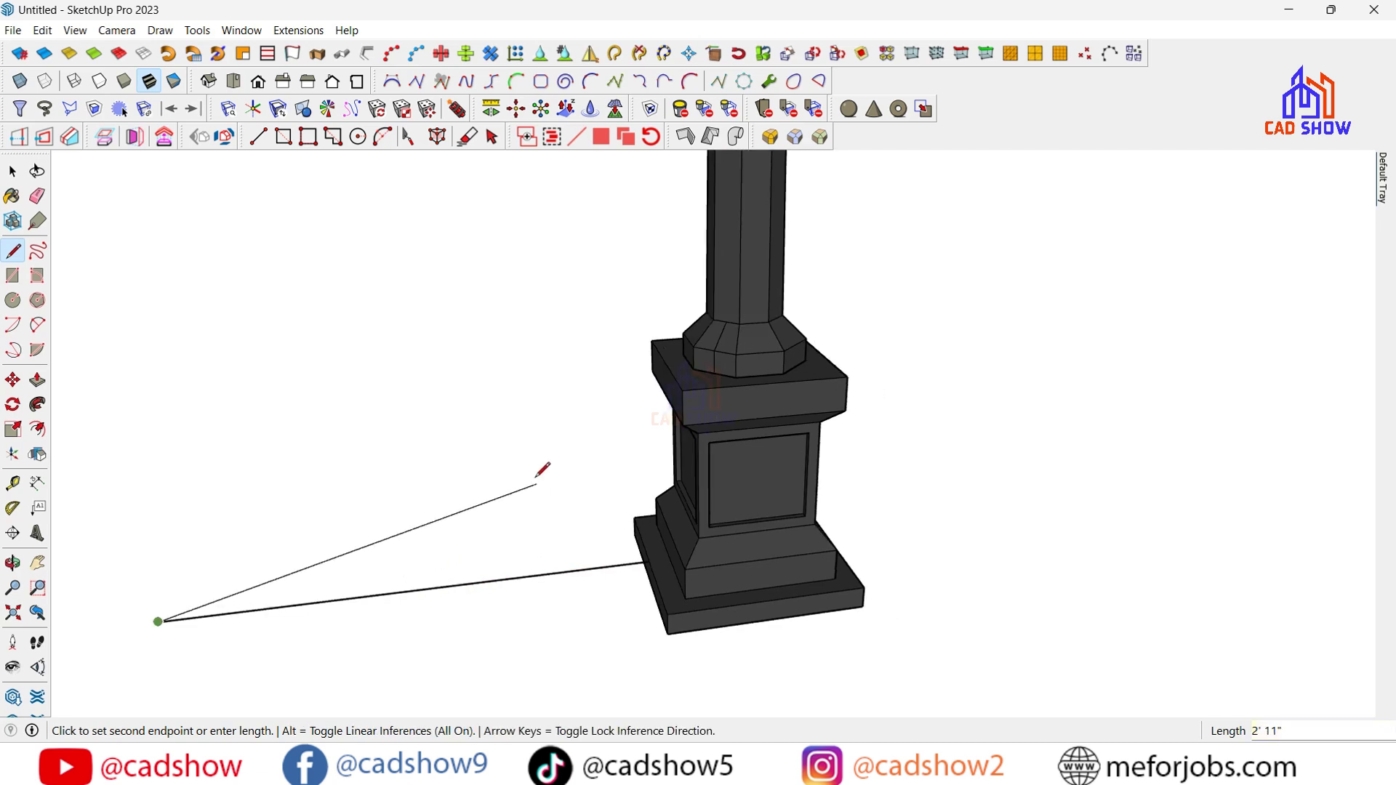
pyautogui.press('Escape')
pyautogui.press('c')
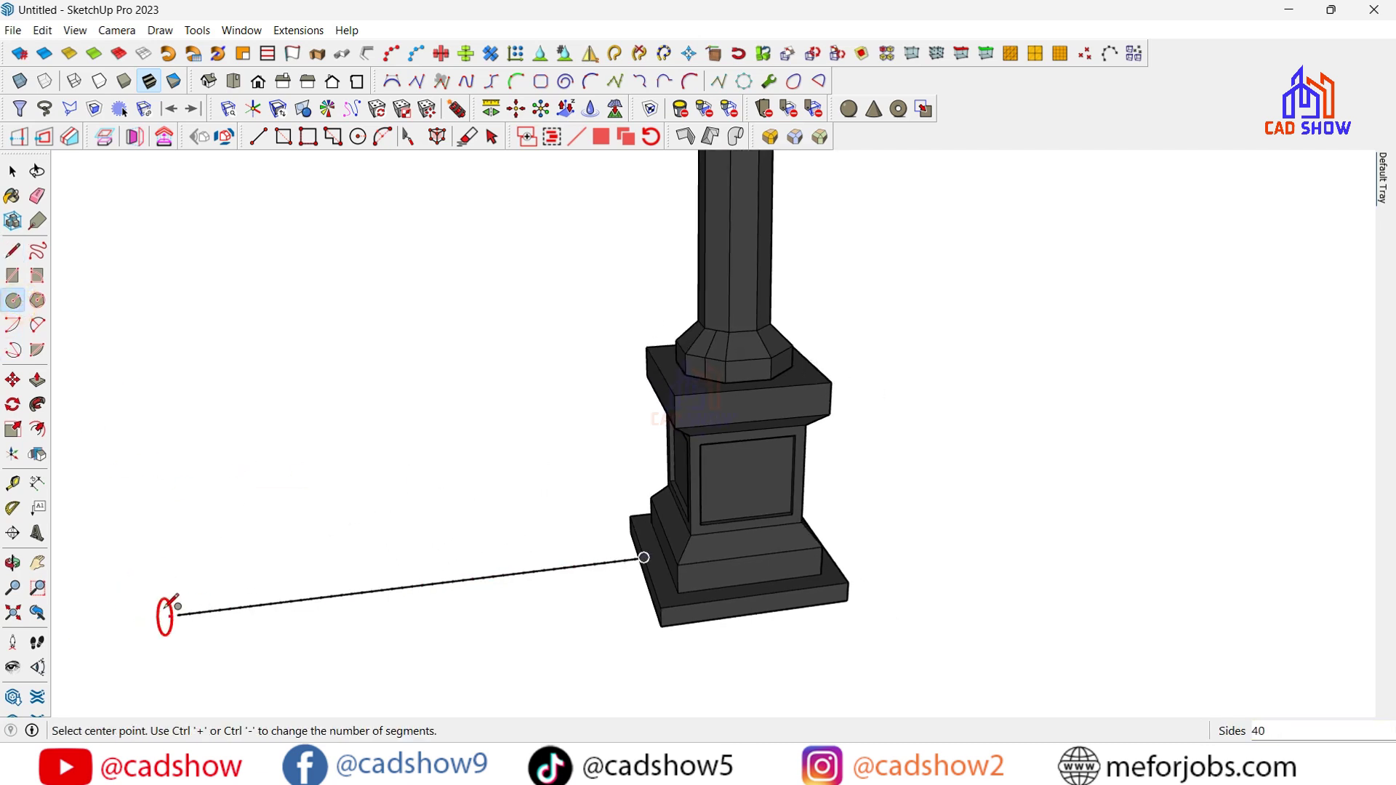
pyautogui.click(175, 614)
pyautogui.scroll(-2, 211, 494)
pyautogui.scroll(-1, 222, 512)
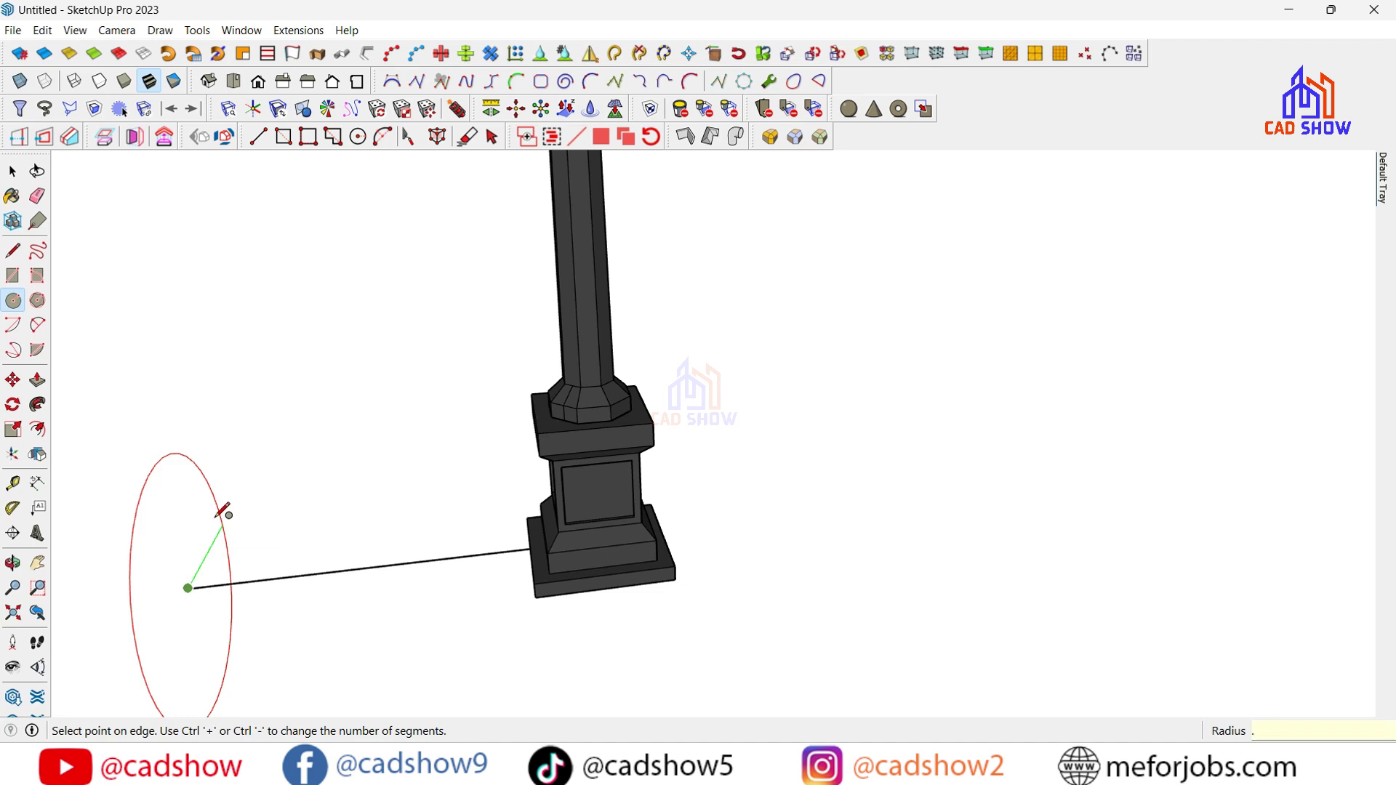
# Push/Pull the circle into a rod about 3' 6" long reaching the pillar base
pyautogui.press('p')
pyautogui.moveTo(202, 554); pyautogui.dragTo(194, 586, button='middle')
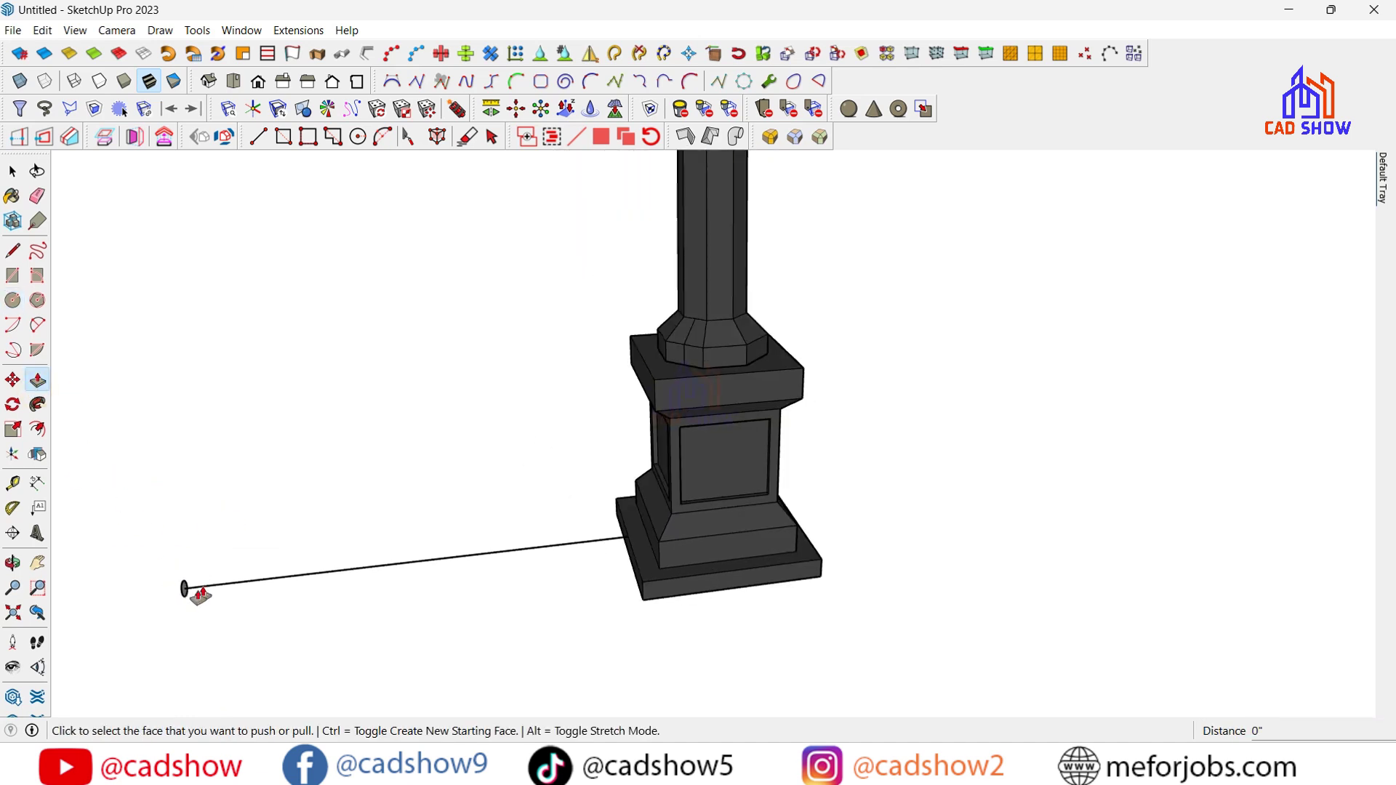
pyautogui.click(191, 585)
pyautogui.click(676, 542)
pyautogui.press('o')
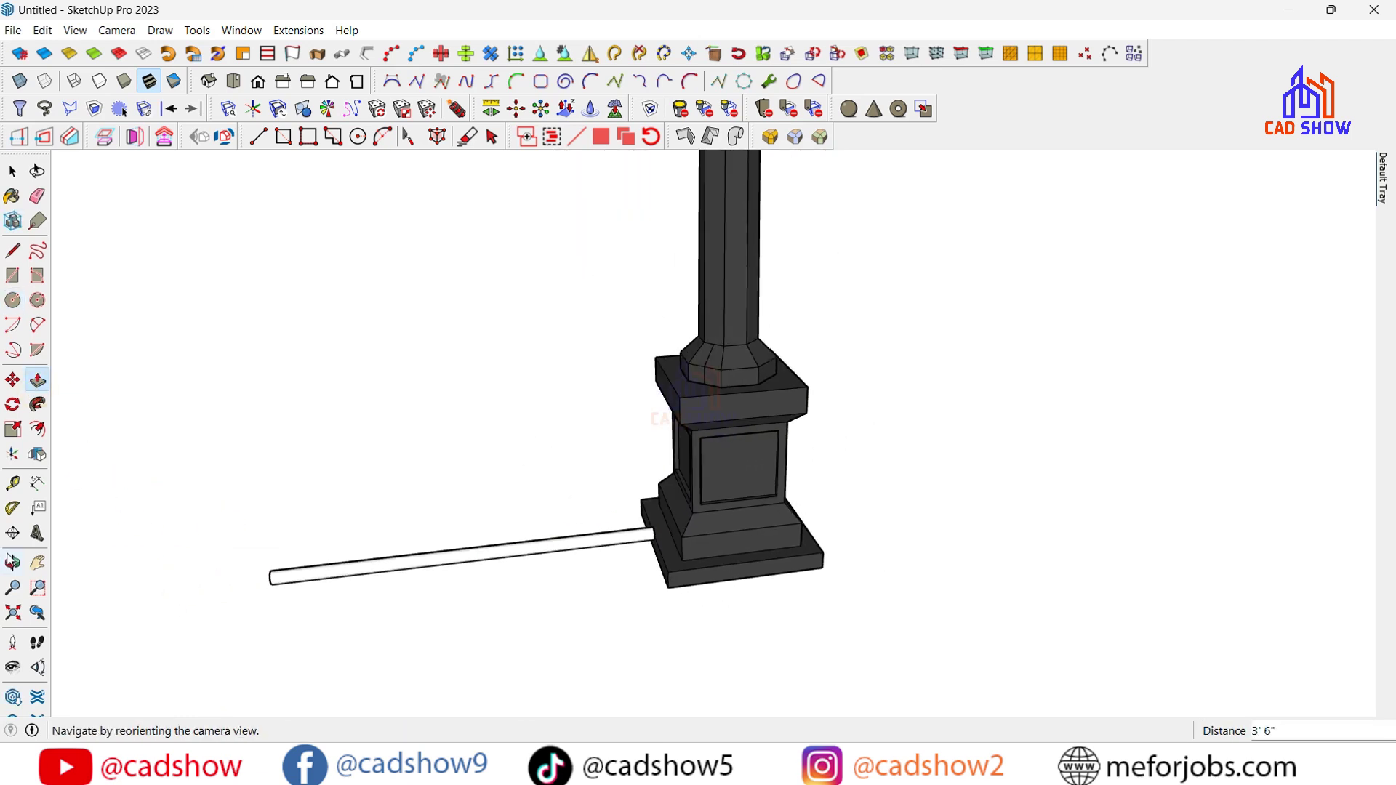
pyautogui.moveTo(290, 630); pyautogui.dragTo(471, 512)
# Draw a rectangle above the rod from its inner end to its outer end
pyautogui.press('r')
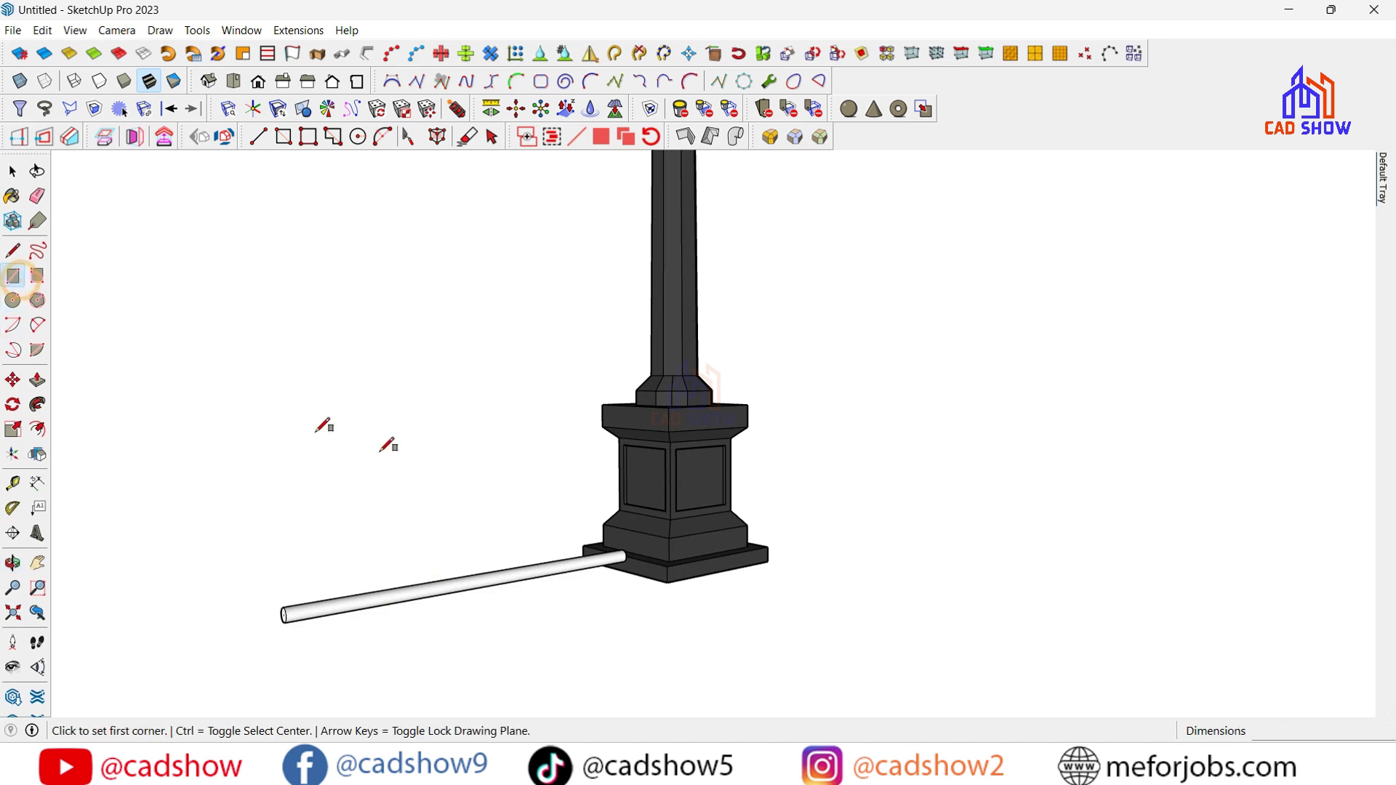
pyautogui.moveTo(387, 443); pyautogui.dragTo(593, 565, button='middle')
pyautogui.click(615, 562)
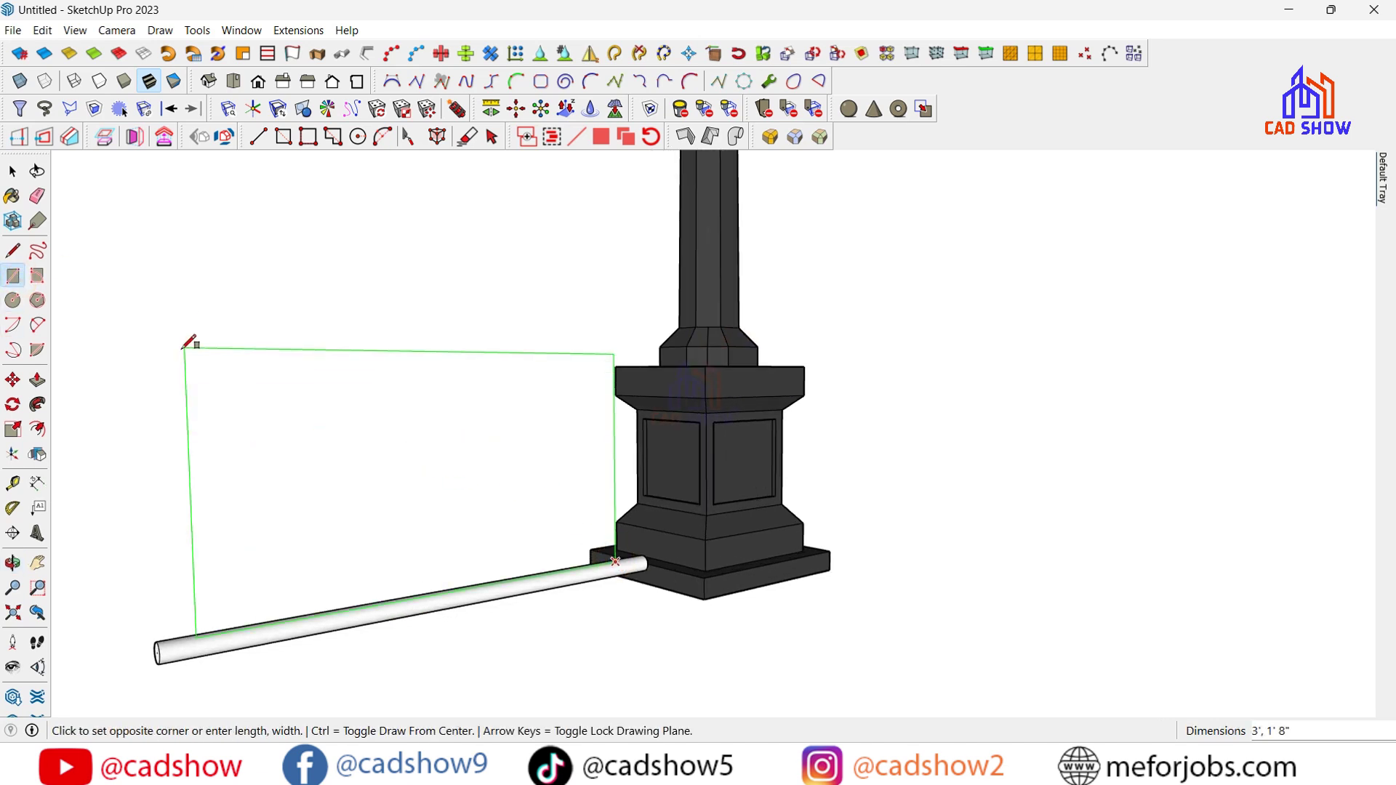
pyautogui.moveTo(174, 349); pyautogui.dragTo(160, 531, button='middle')
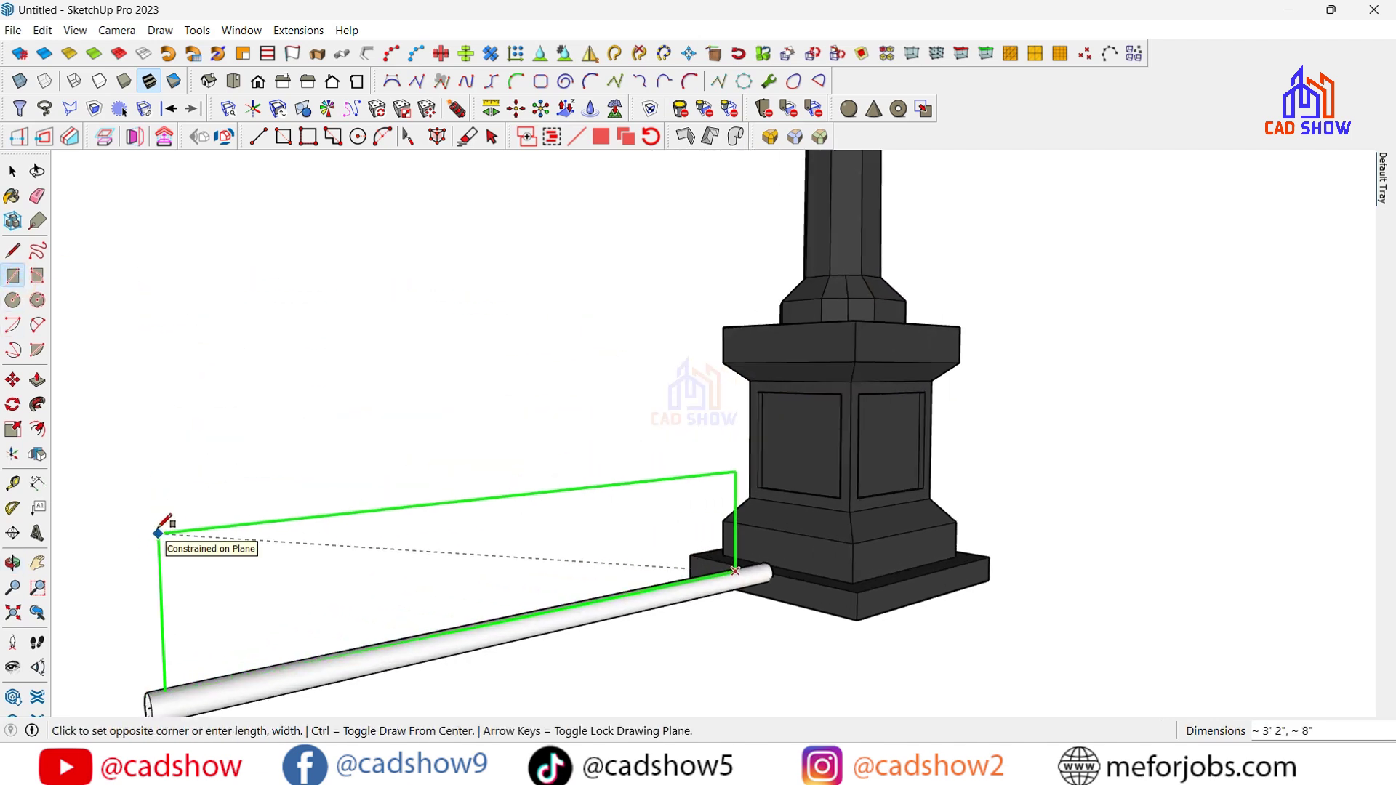
pyautogui.click(159, 533)
# Make the bottom rod into a group
pyautogui.press('o')
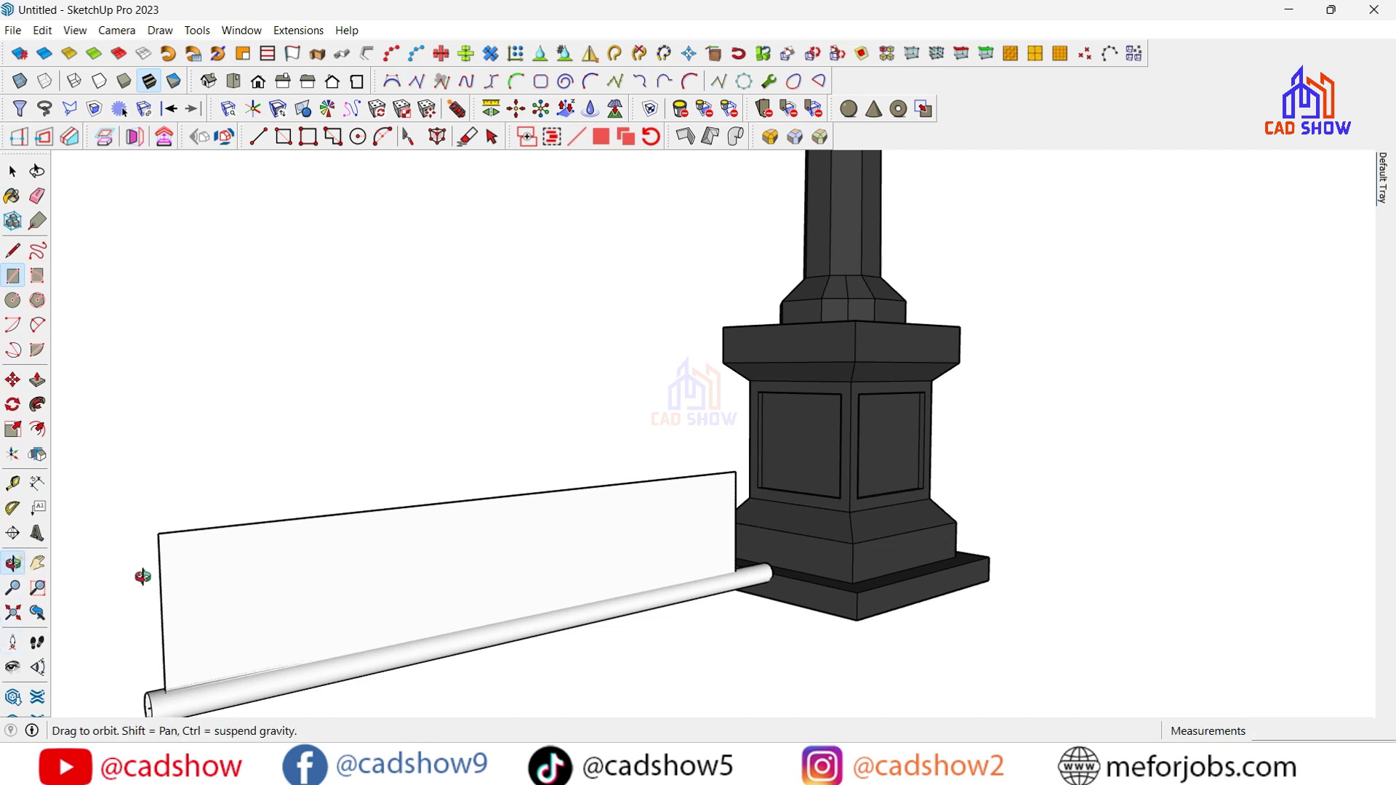
pyautogui.moveTo(140, 577)
pyautogui.mouseDown()
pyautogui.moveTo(649, 598)
pyautogui.moveTo(455, 486)
pyautogui.mouseUp()
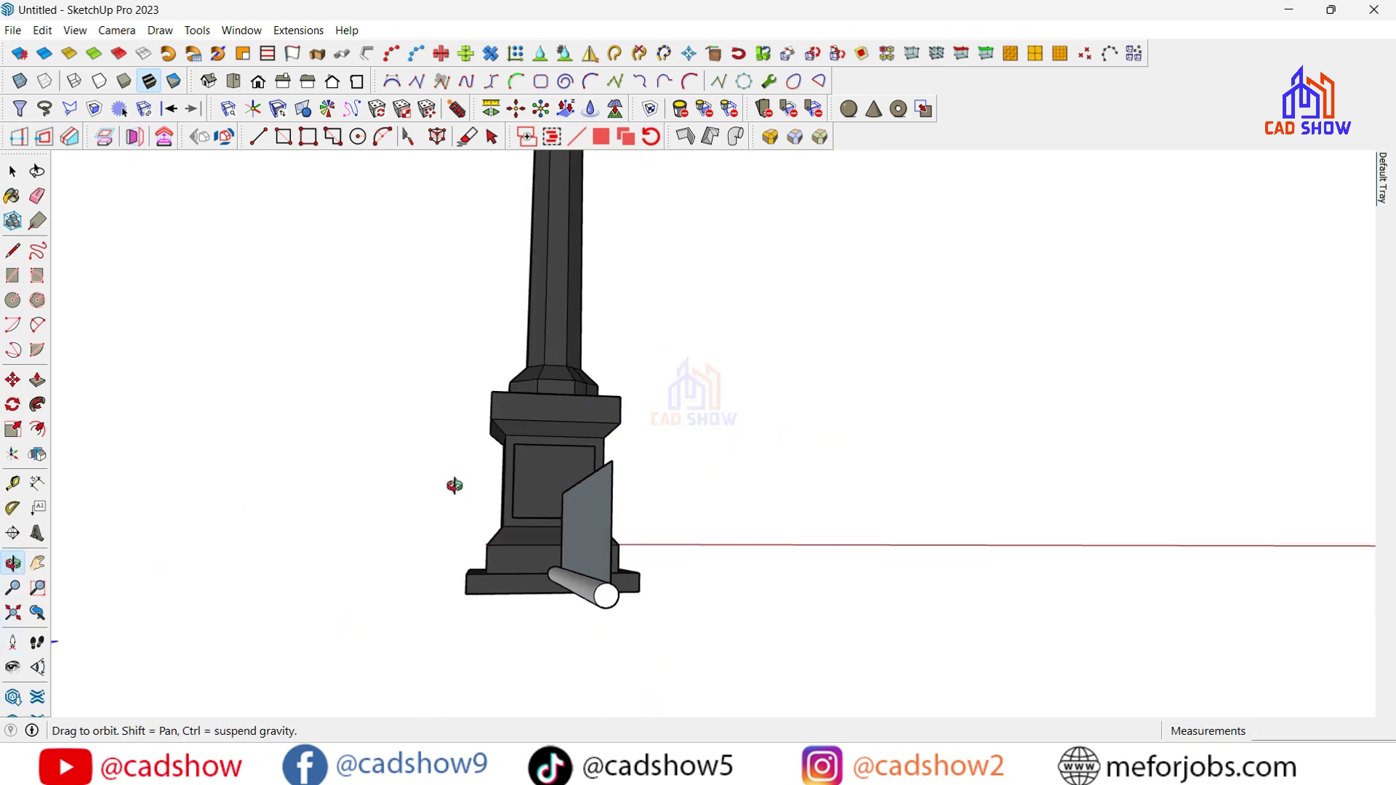
pyautogui.moveTo(587, 627); pyautogui.dragTo(405, 387)
pyautogui.rightClick(405, 386)
pyautogui.click(437, 396)
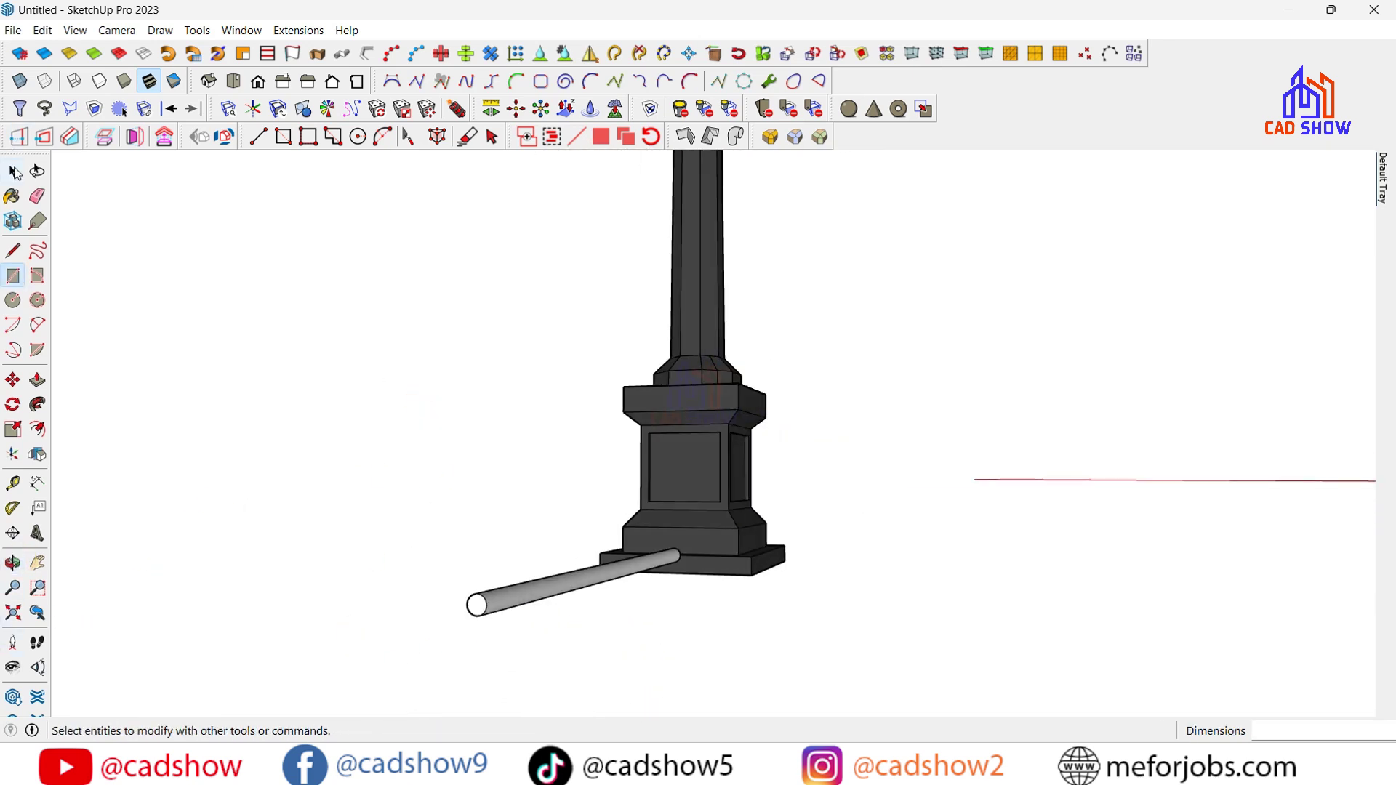
pyautogui.rightClick(507, 601)
pyautogui.click(563, 263)
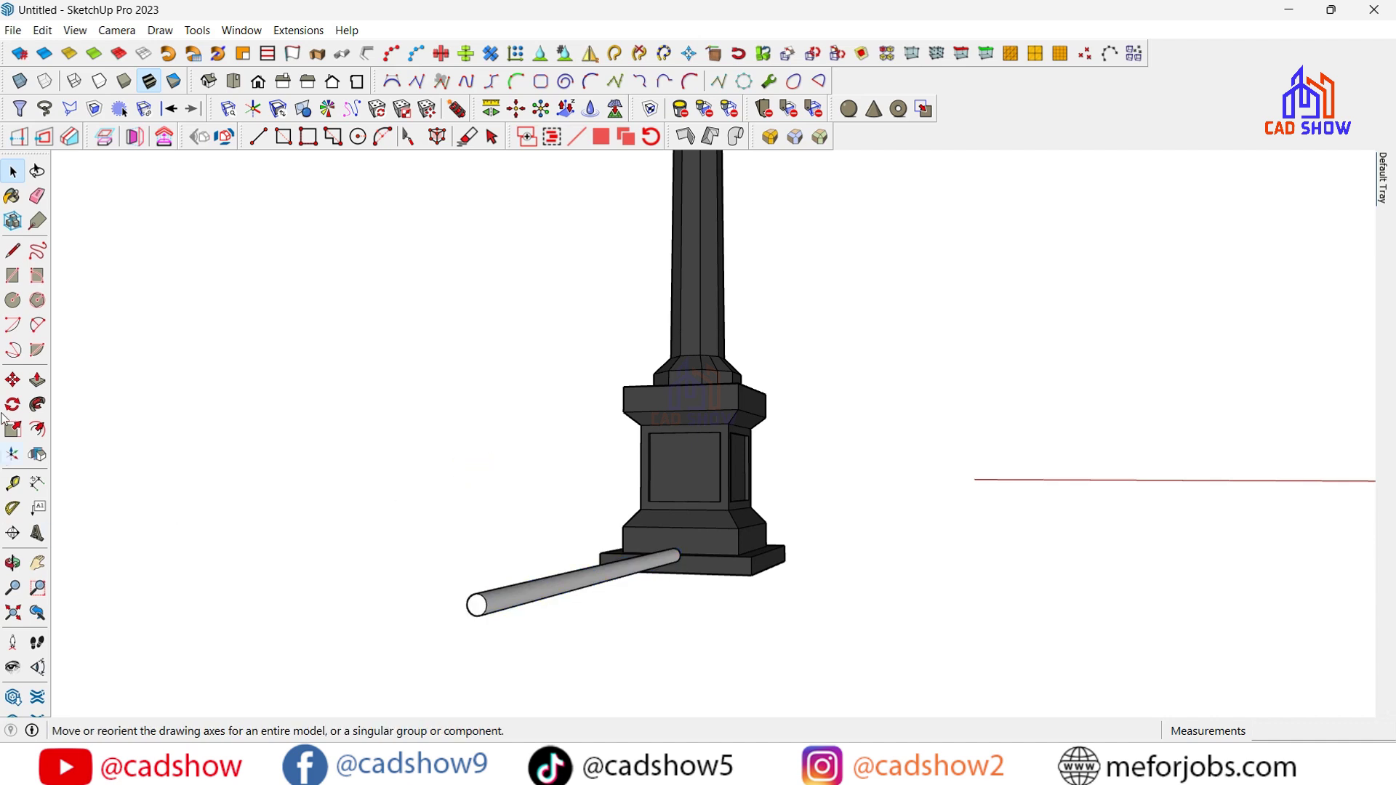
# Draw a vertical line up from the centre of the rod's end
pyautogui.press('l')
pyautogui.scroll(3, 454, 617)
pyautogui.click(453, 617)
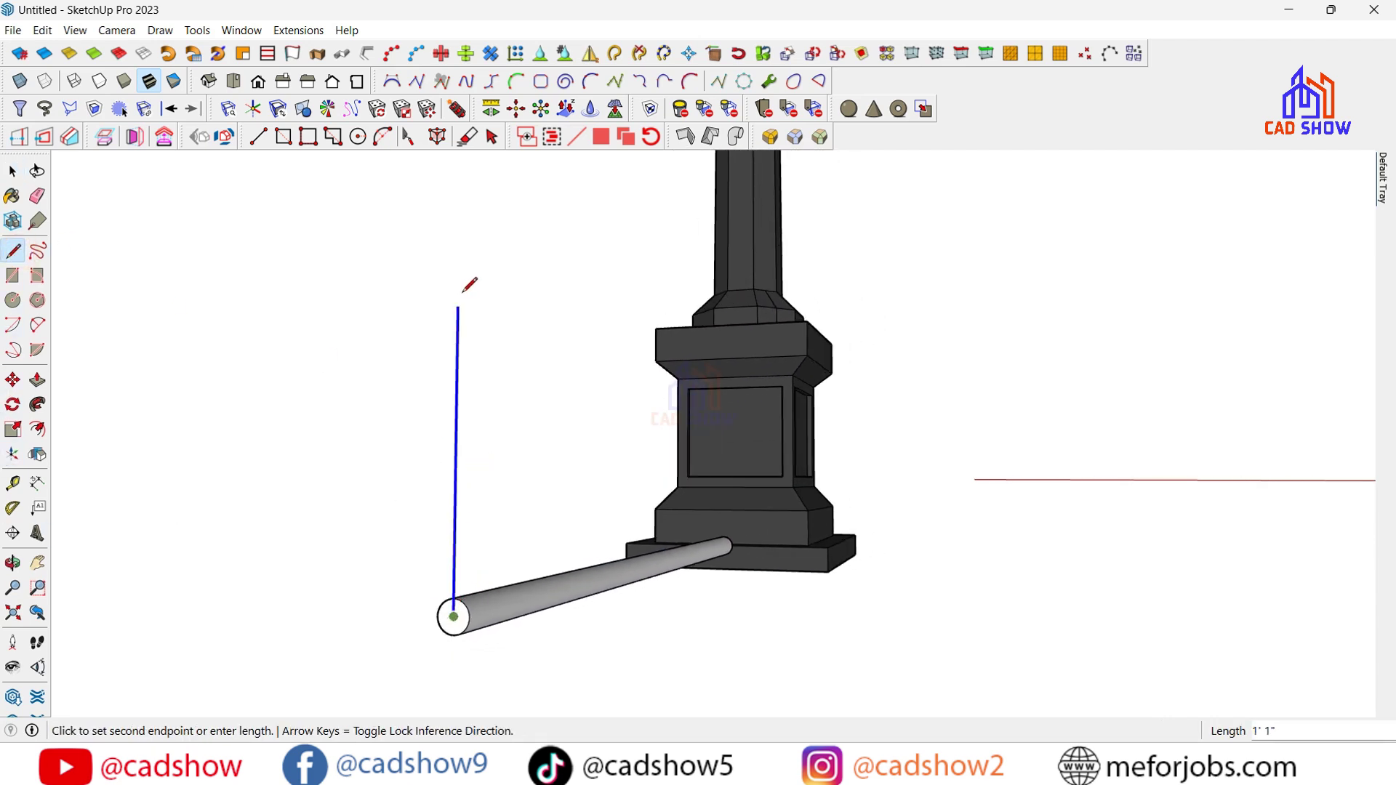
pyautogui.scroll(-3, 456, 293)
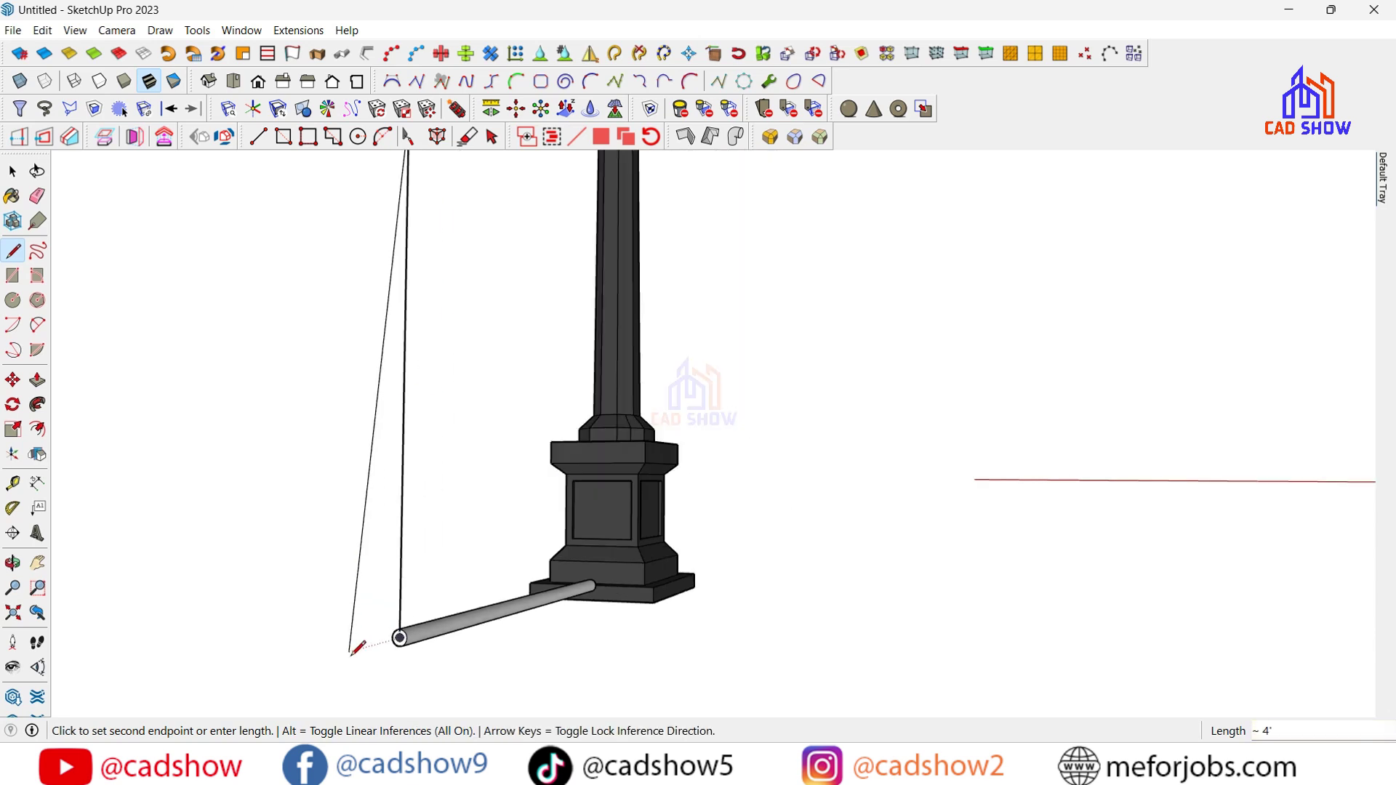
pyautogui.click(384, 330)
pyautogui.scroll(2, 490, 592)
pyautogui.scroll(2, 489, 592)
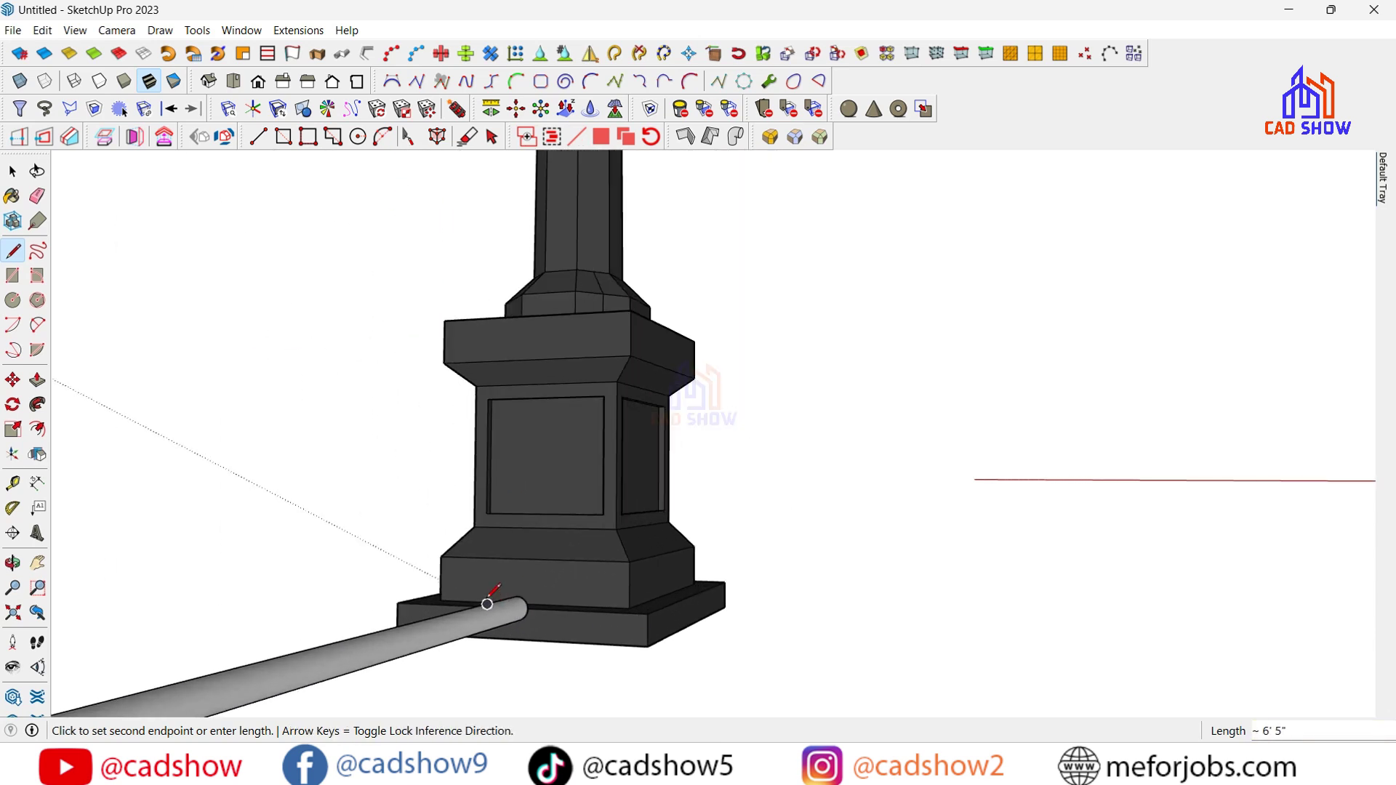
pyautogui.moveTo(426, 619); pyautogui.dragTo(525, 577, button='middle')
pyautogui.scroll(-3, 525, 577)
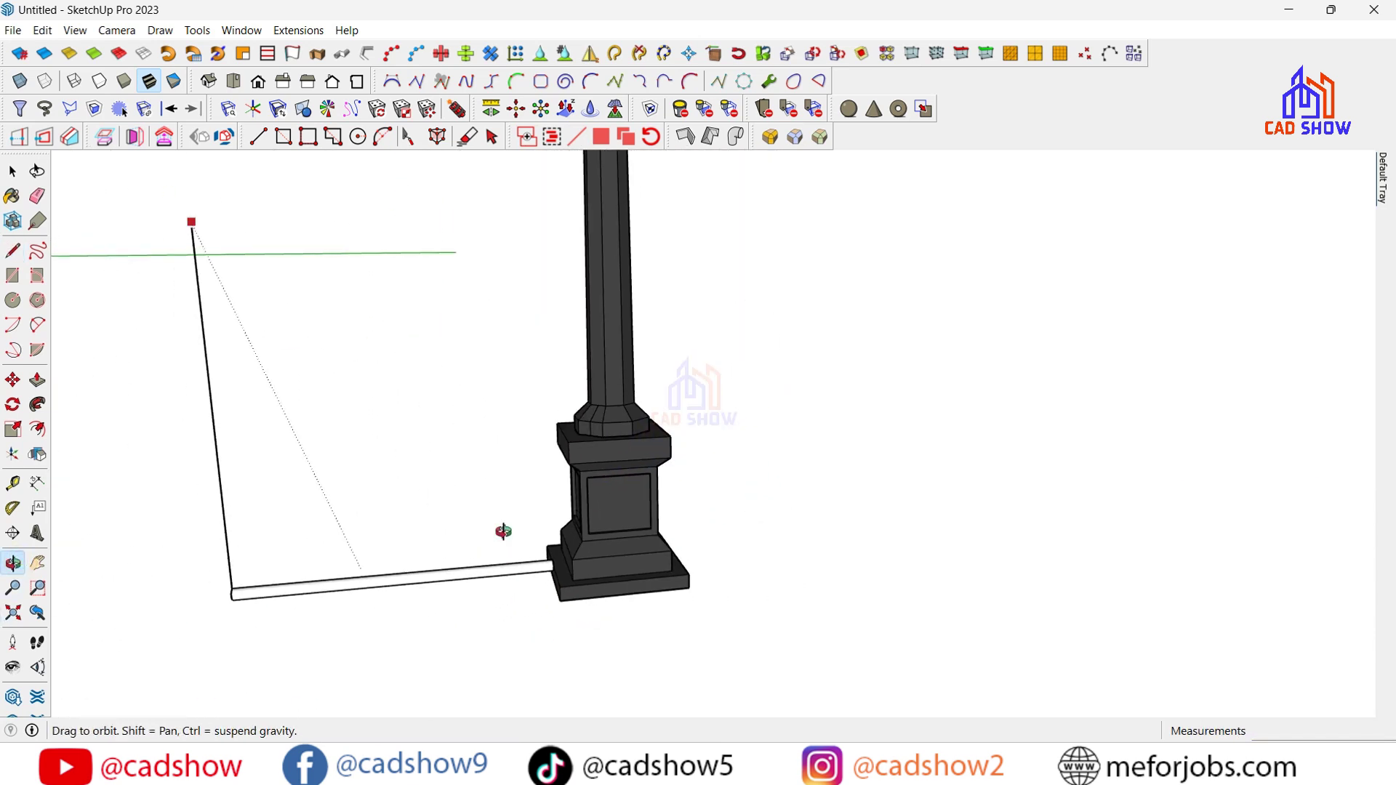
# Draw the top edge along the red axis and close the upright rectangle into a grey face
pyautogui.press('Right')
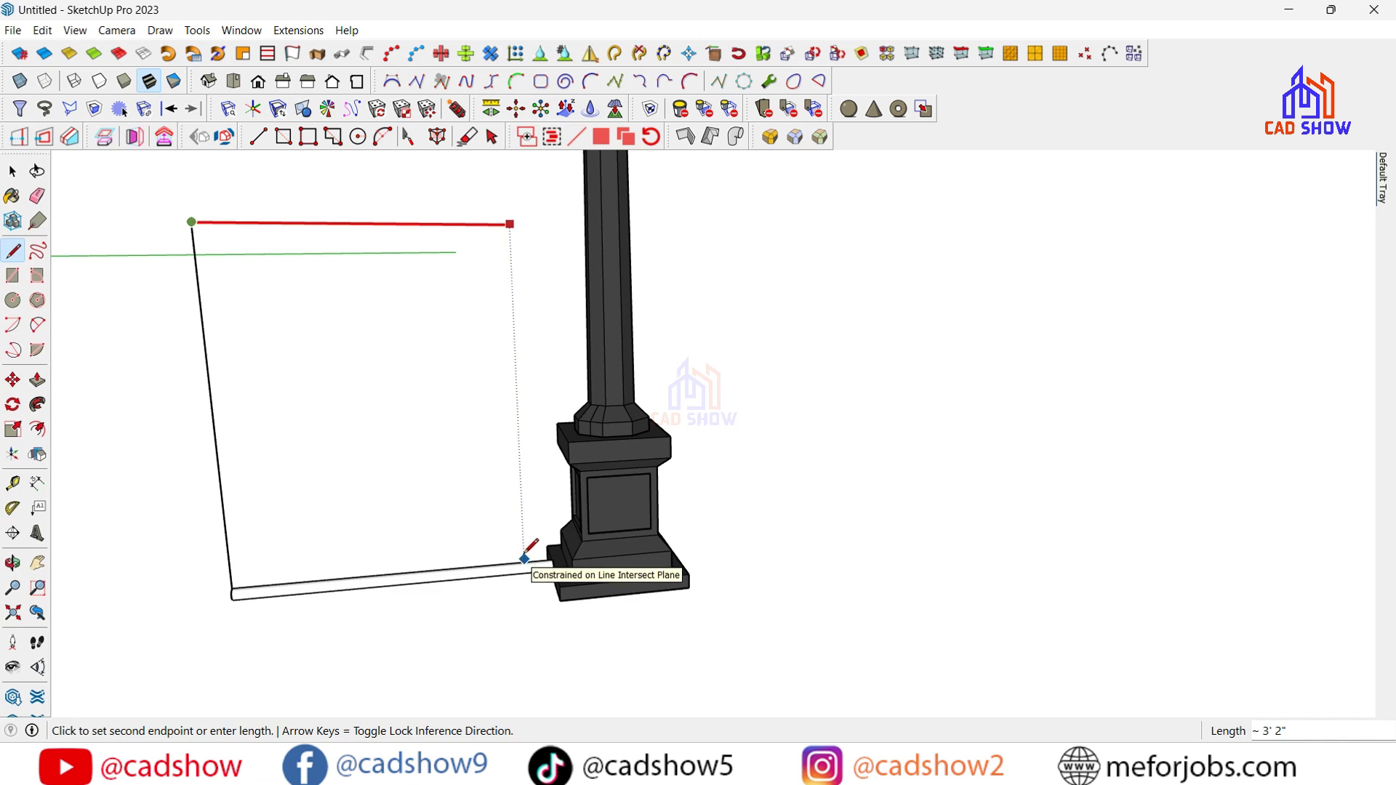
pyautogui.click(524, 557)
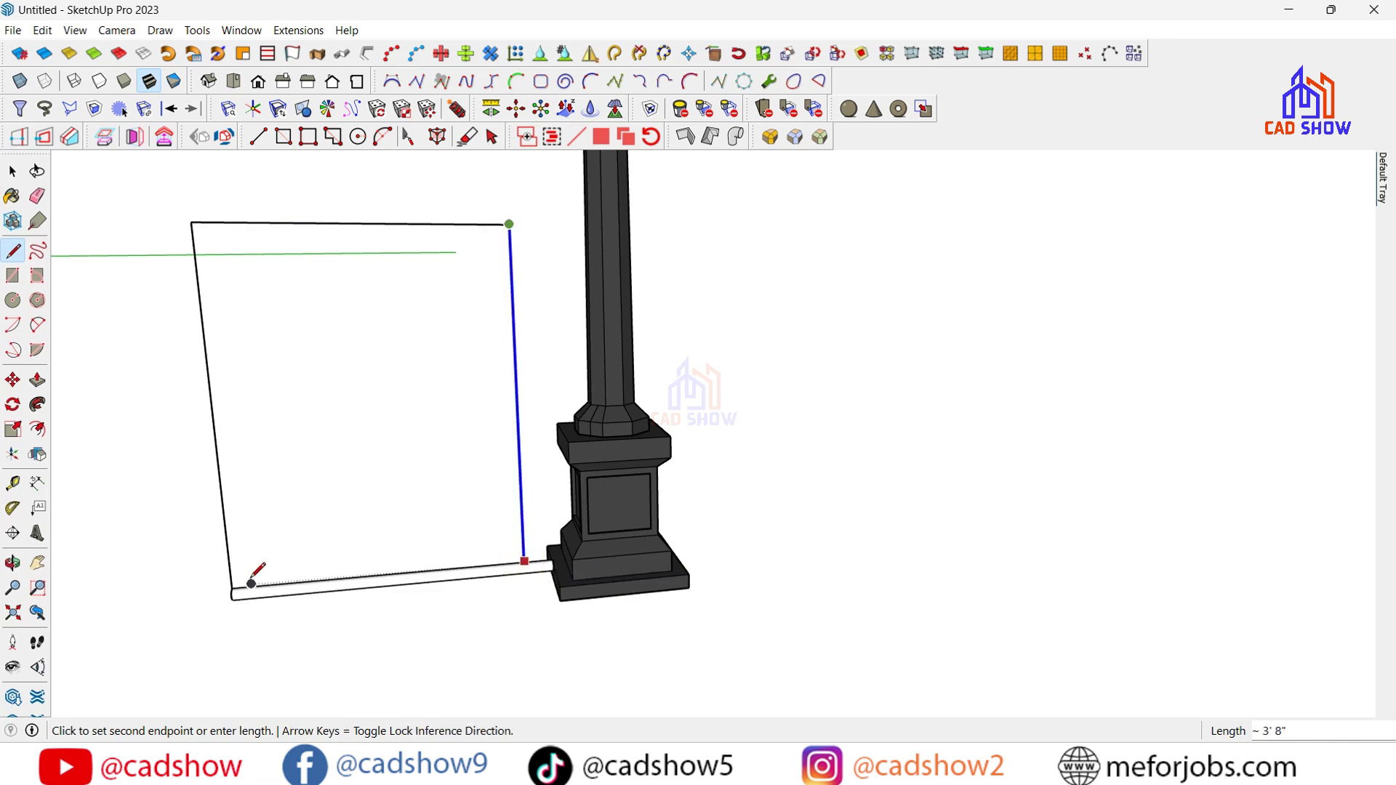
pyautogui.moveTo(256, 571); pyautogui.dragTo(373, 409, button='middle')
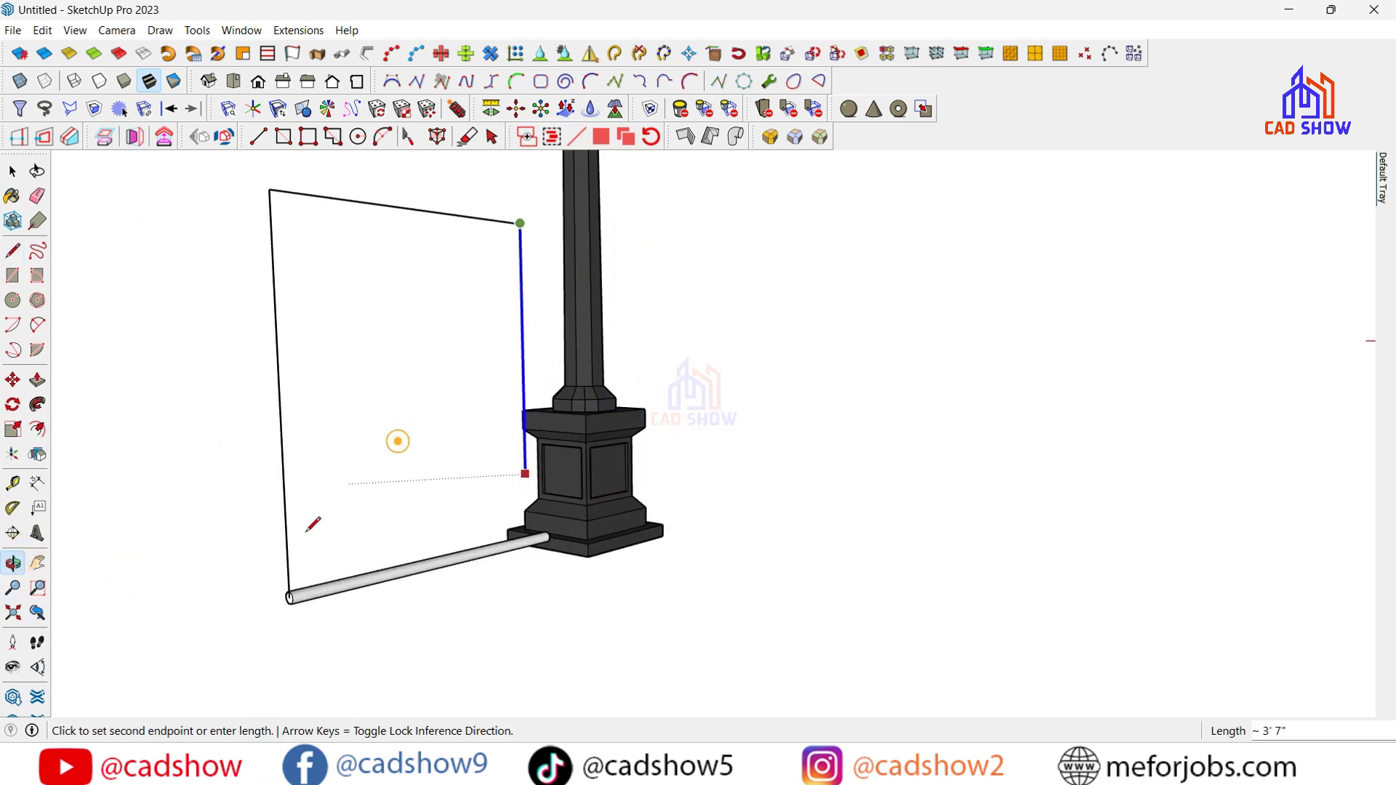
pyautogui.scroll(2, 291, 589)
pyautogui.click(681, 492)
pyautogui.scroll(-3, 252, 618)
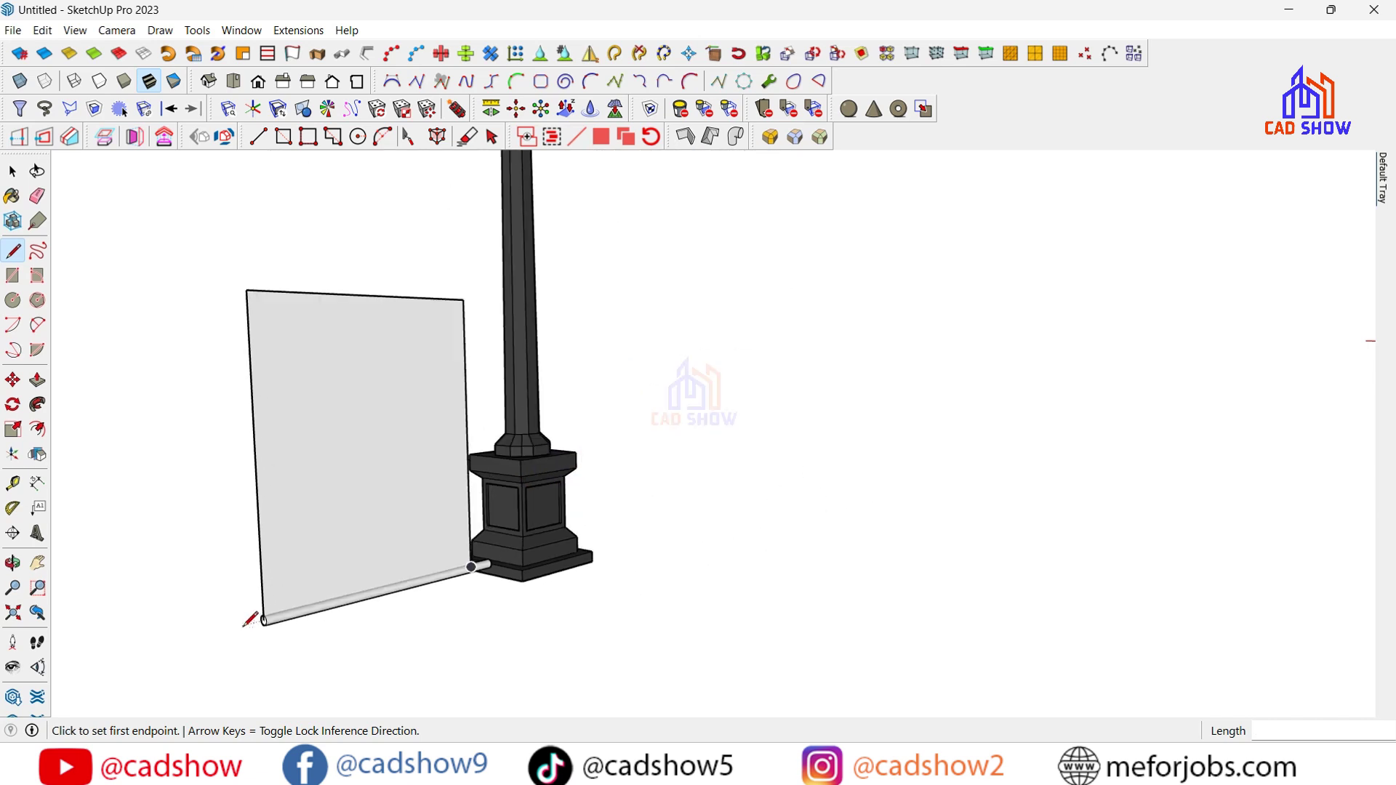
pyautogui.press('space')
# Move the banner's top edge upward to make the grey face much taller
pyautogui.click(298, 296)
pyautogui.press('m')
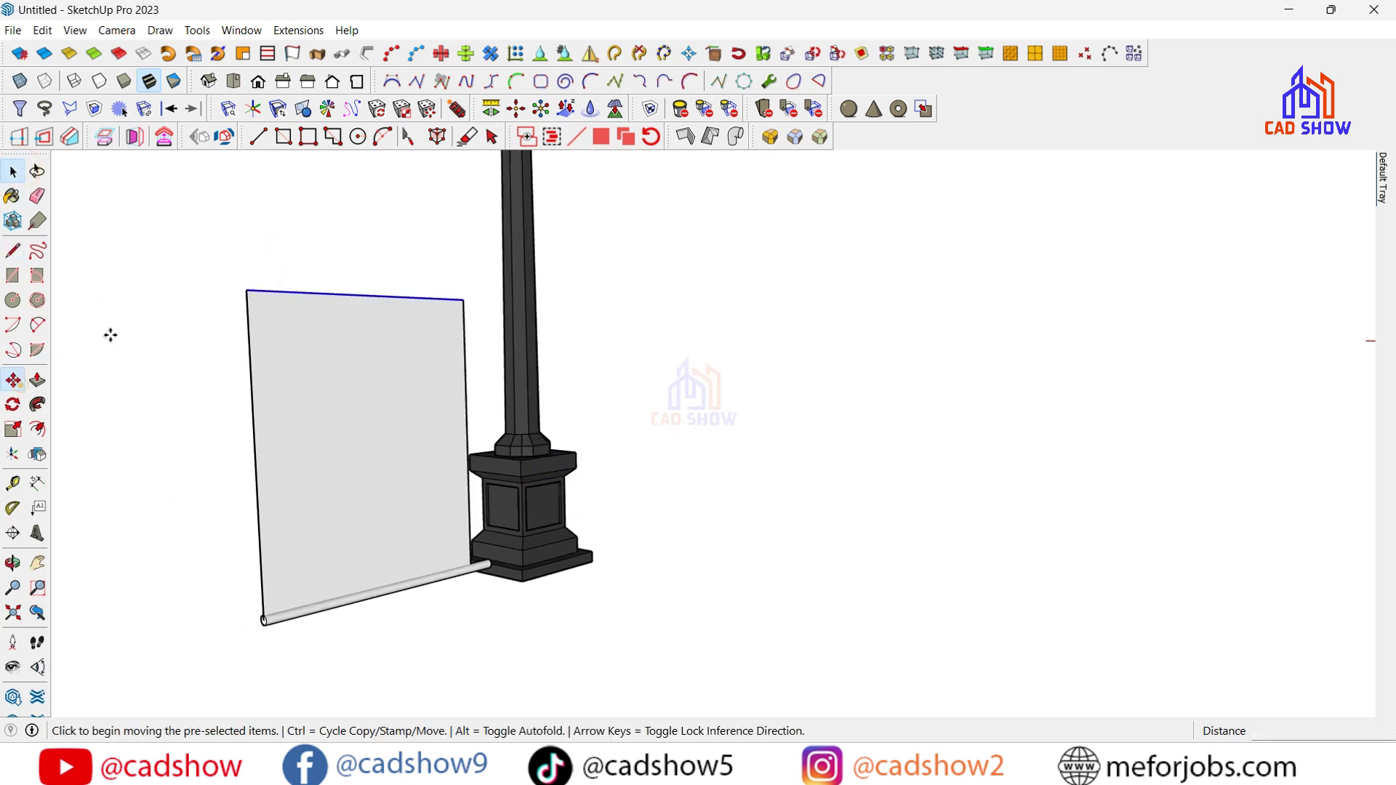
pyautogui.click(249, 284)
pyautogui.scroll(-3, 251, 364)
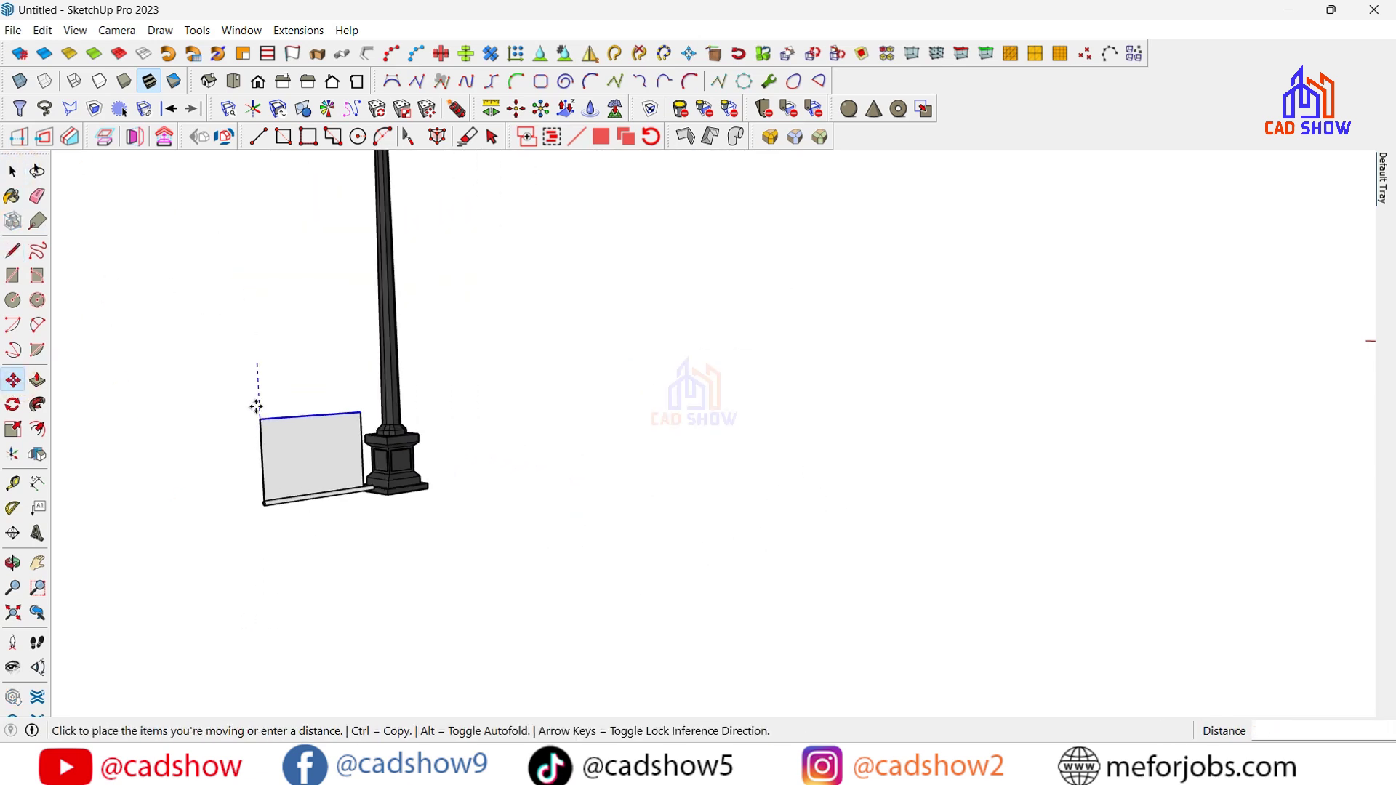
pyautogui.press('Escape')
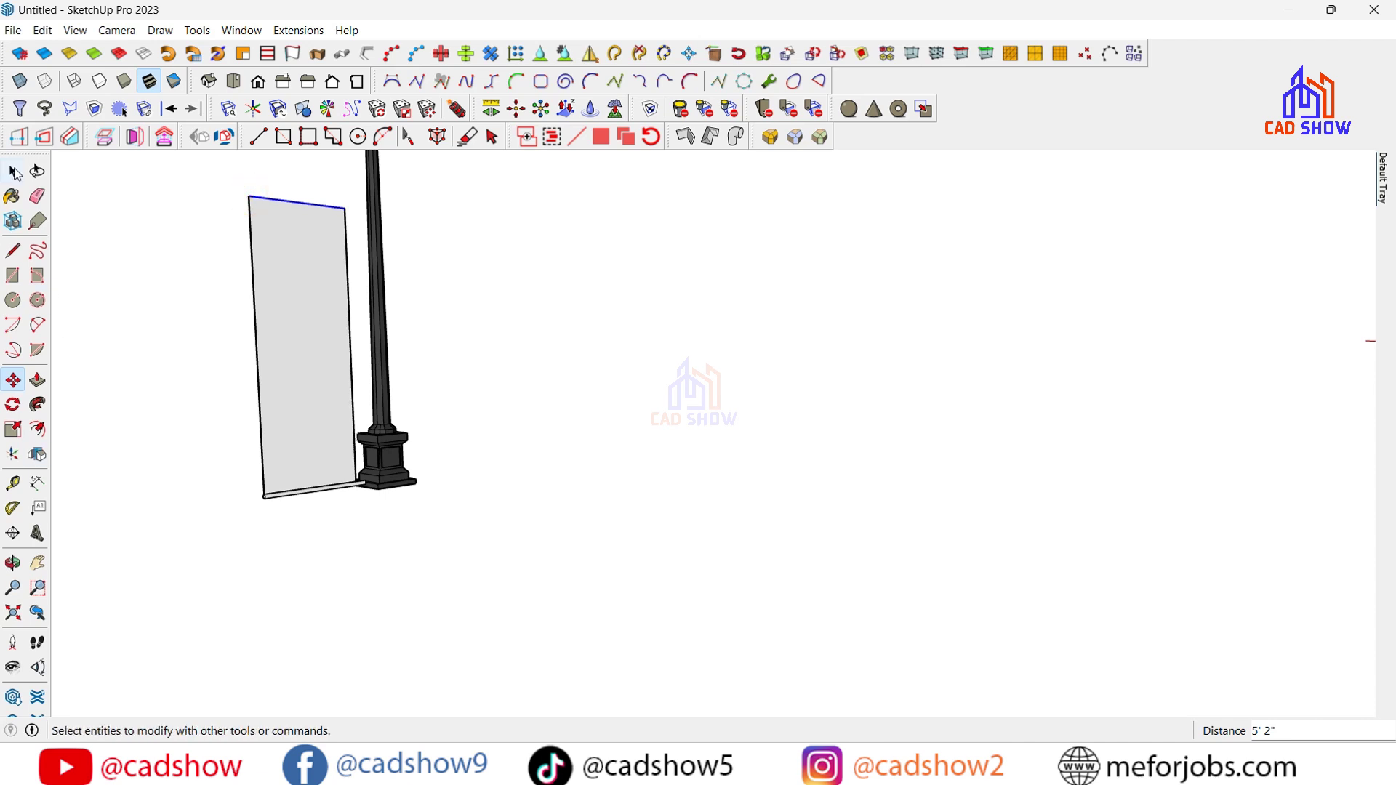
pyautogui.press('space')
# Make the banner face and its edges into a group
pyautogui.doubleClick(272, 266)
pyautogui.rightClick(273, 264)
pyautogui.click(324, 405)
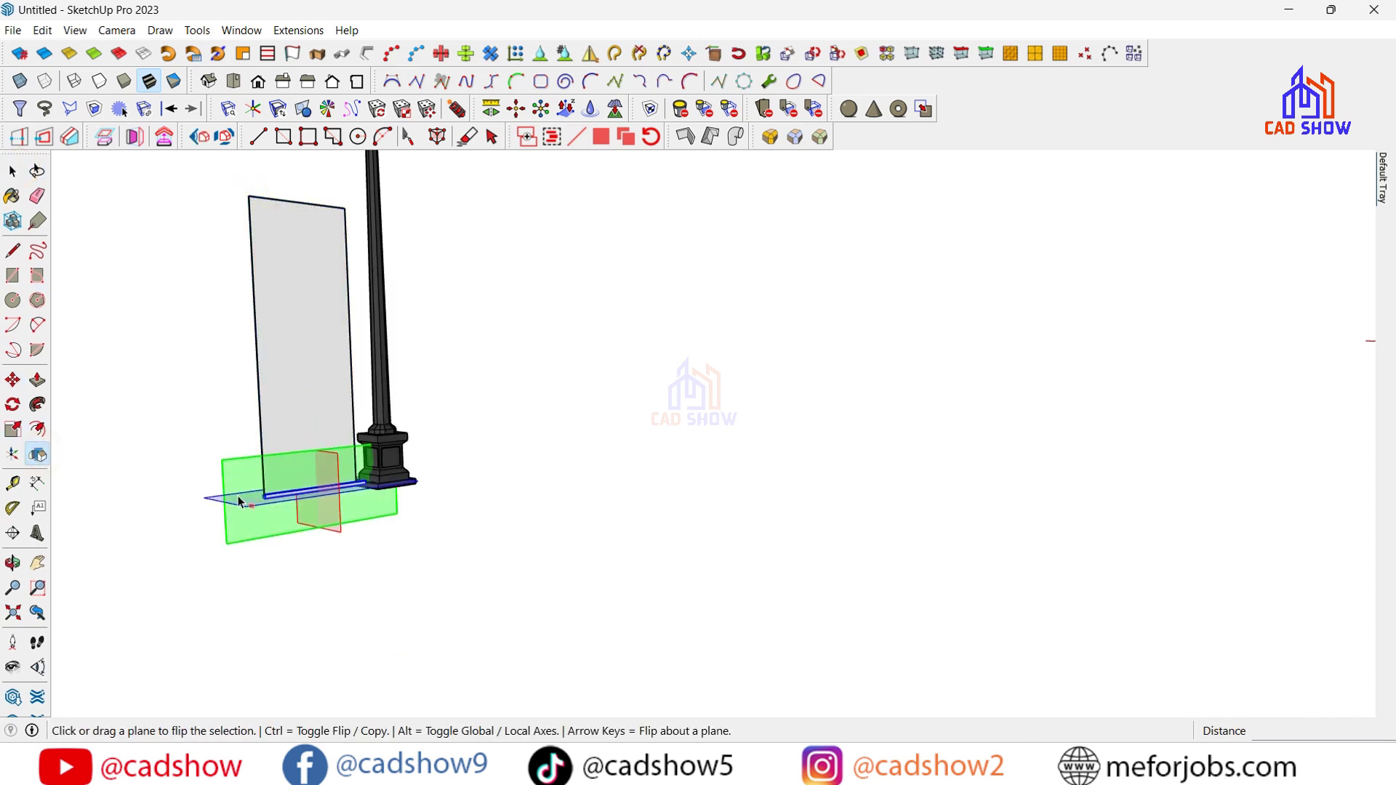
# Add a matching rod along the banner's top edge, nudged 2 inches
pyautogui.press('space')
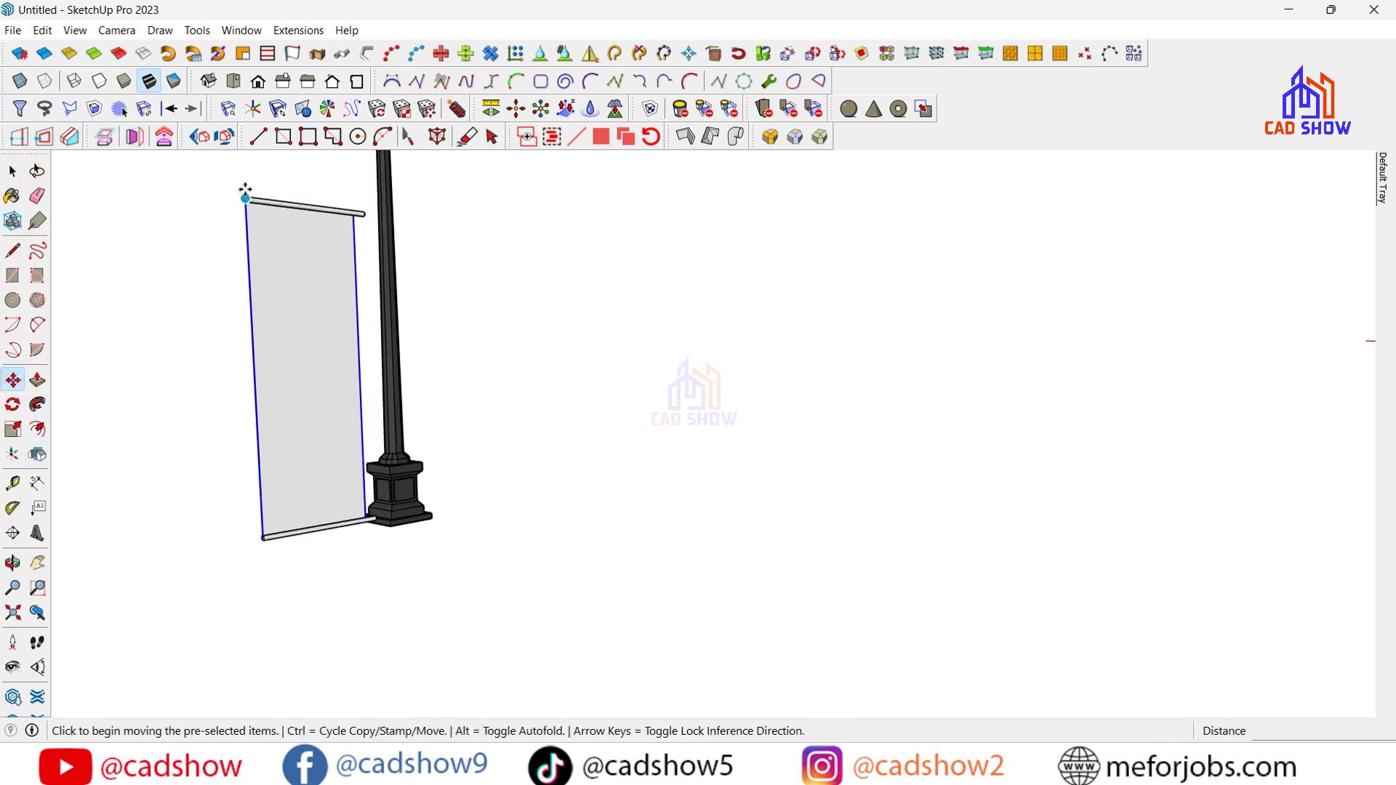
pyautogui.scroll(3, 297, 193)
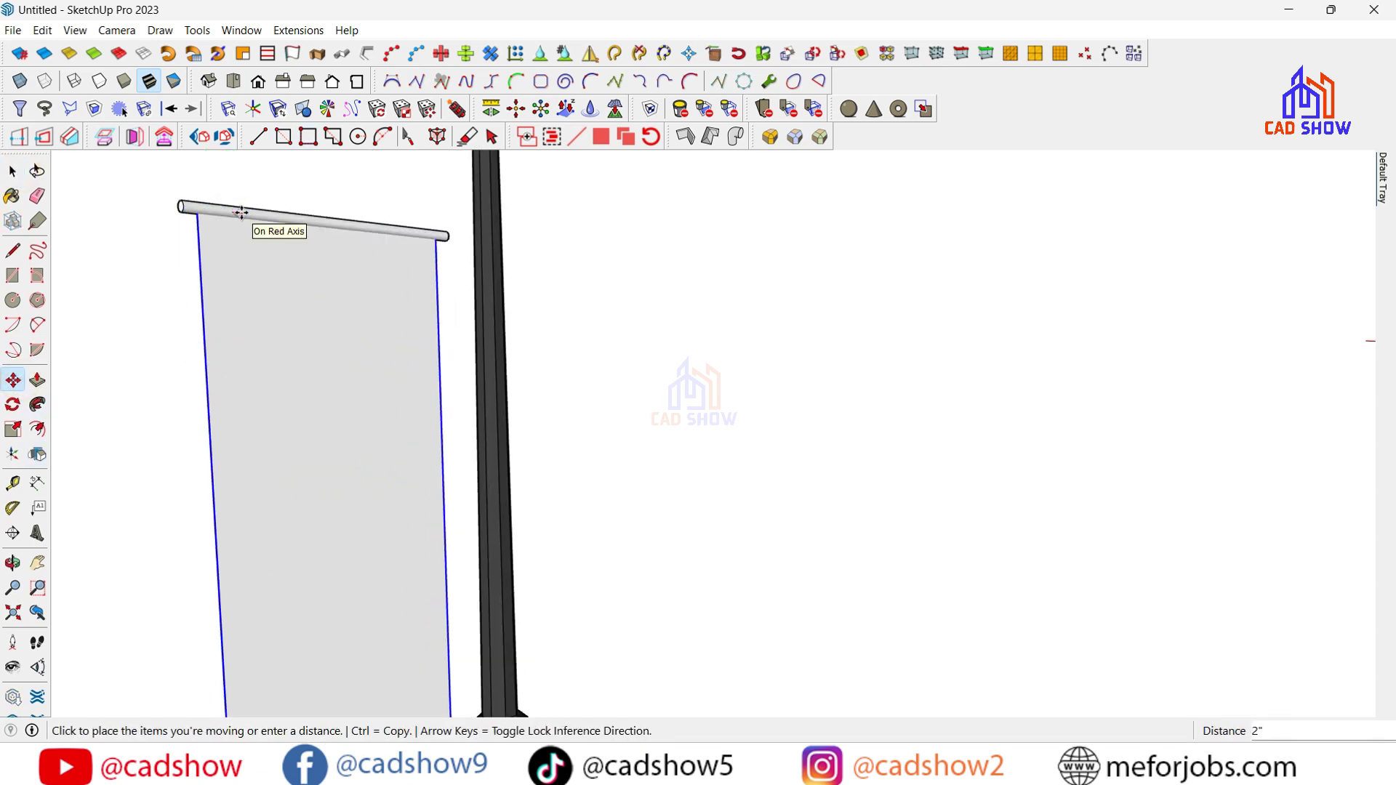
pyautogui.scroll(-3, 144, 281)
pyautogui.scroll(2, 196, 692)
pyautogui.scroll(3, 196, 639)
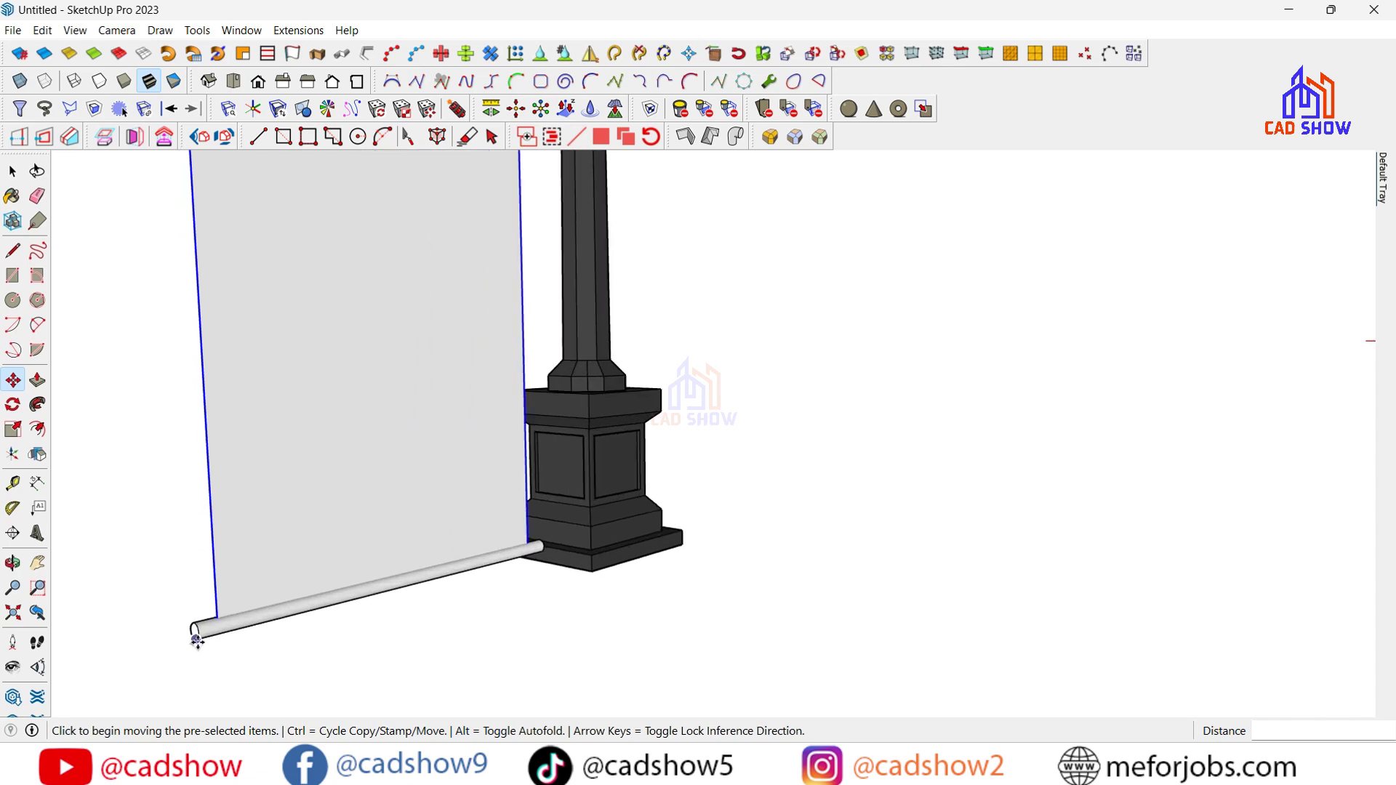
pyautogui.scroll(2, 260, 599)
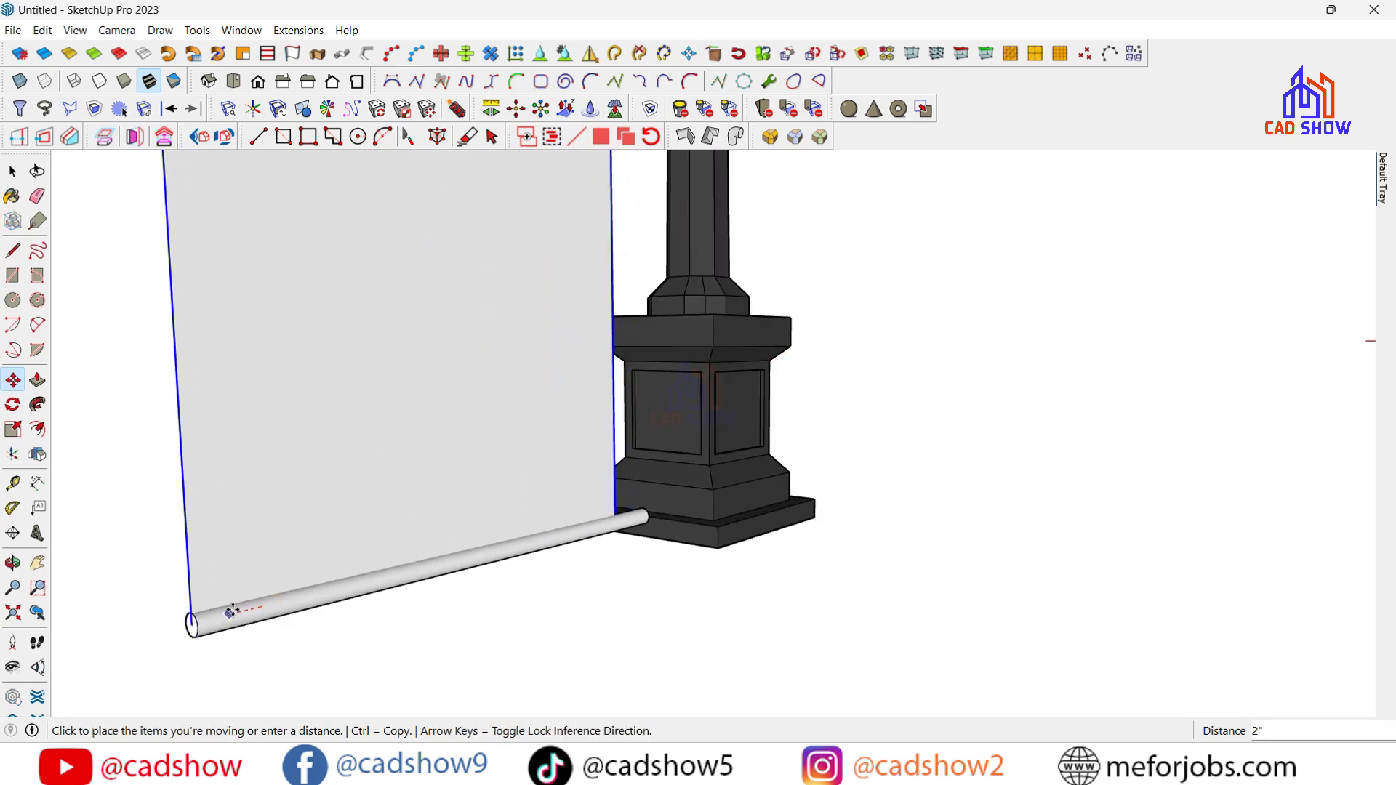
pyautogui.scroll(2, 232, 611)
pyautogui.scroll(2, 234, 602)
pyautogui.click(234, 602)
pyautogui.scroll(-3, 291, 597)
pyautogui.scroll(-2, 321, 654)
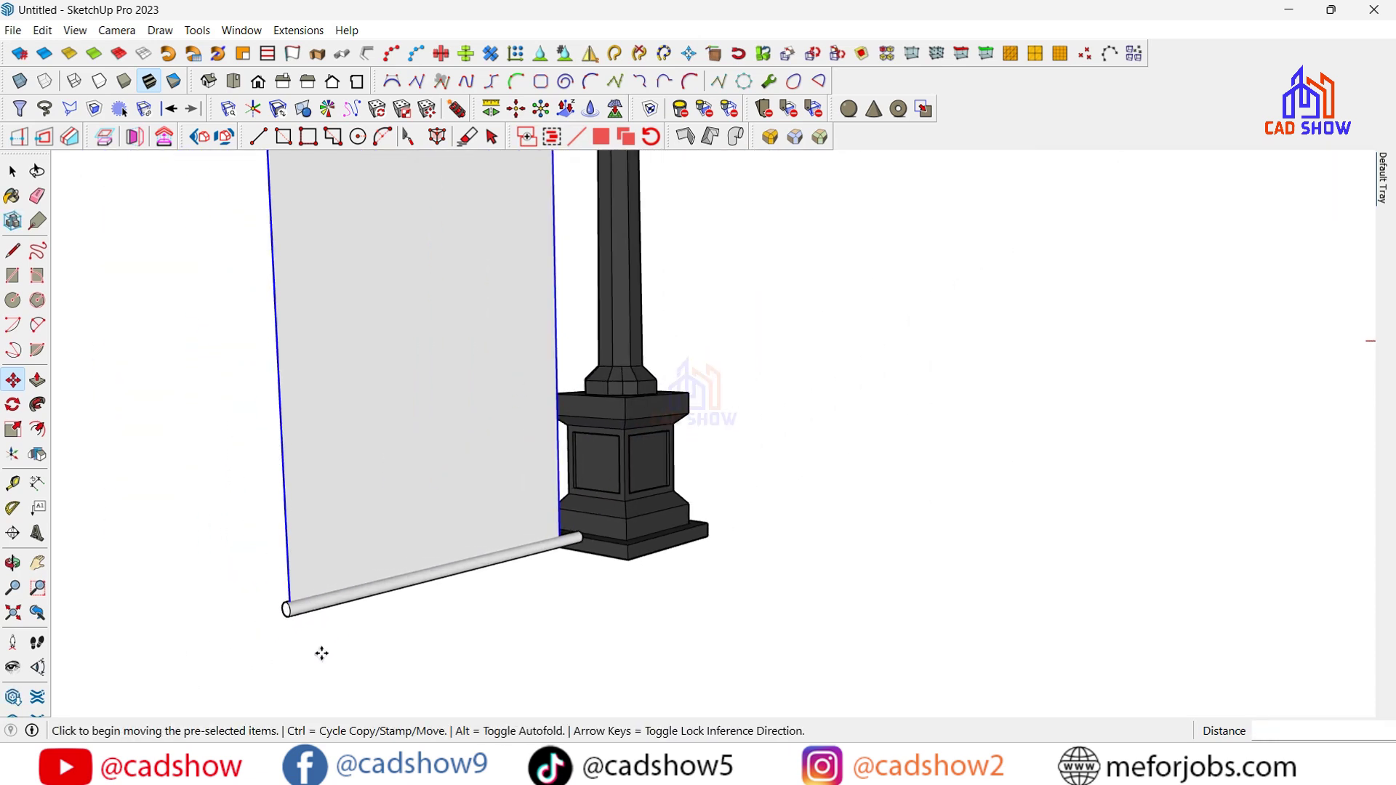
pyautogui.scroll(-2, 320, 651)
pyautogui.scroll(-2, 311, 639)
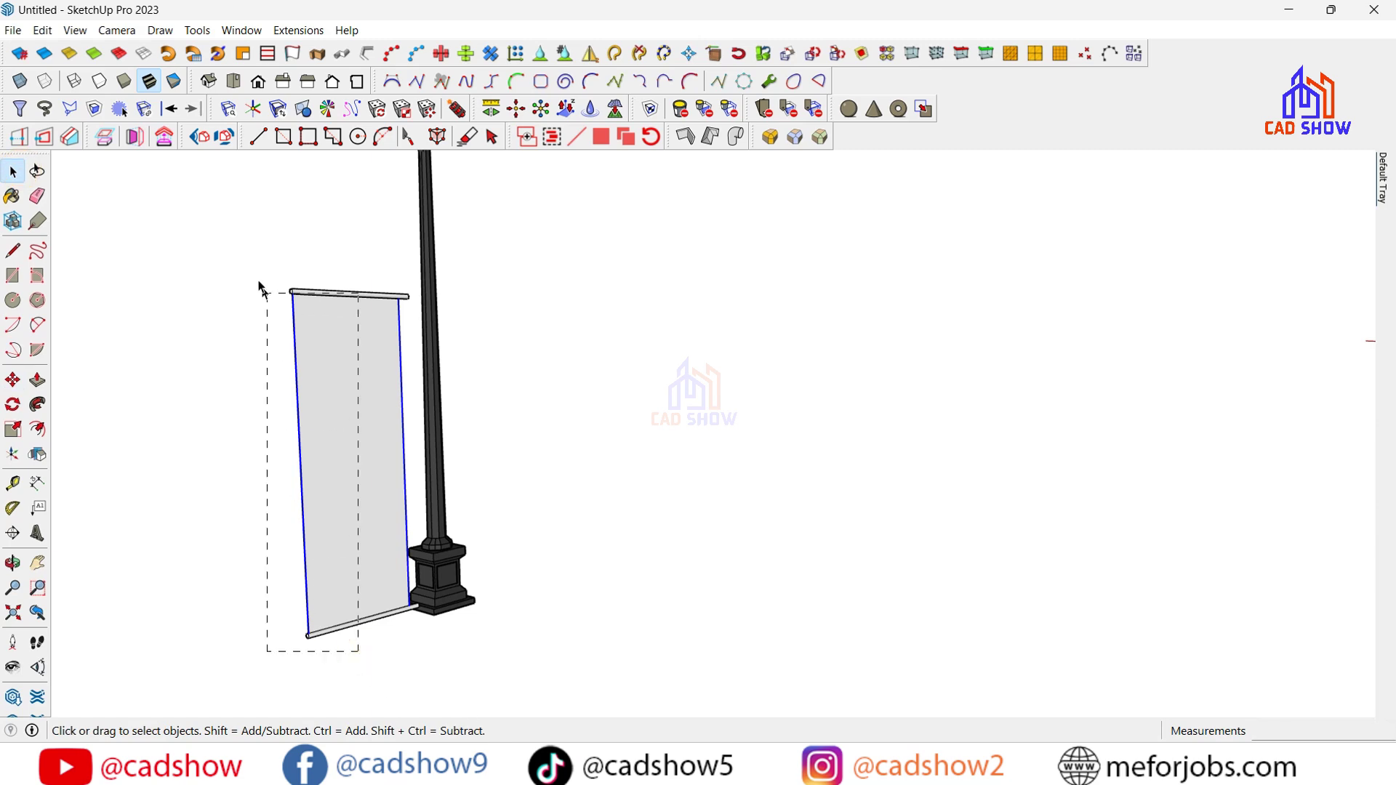
# Group the banner with its rods and move it against the pole below the arm
pyautogui.rightClick(321, 333)
pyautogui.click(407, 485)
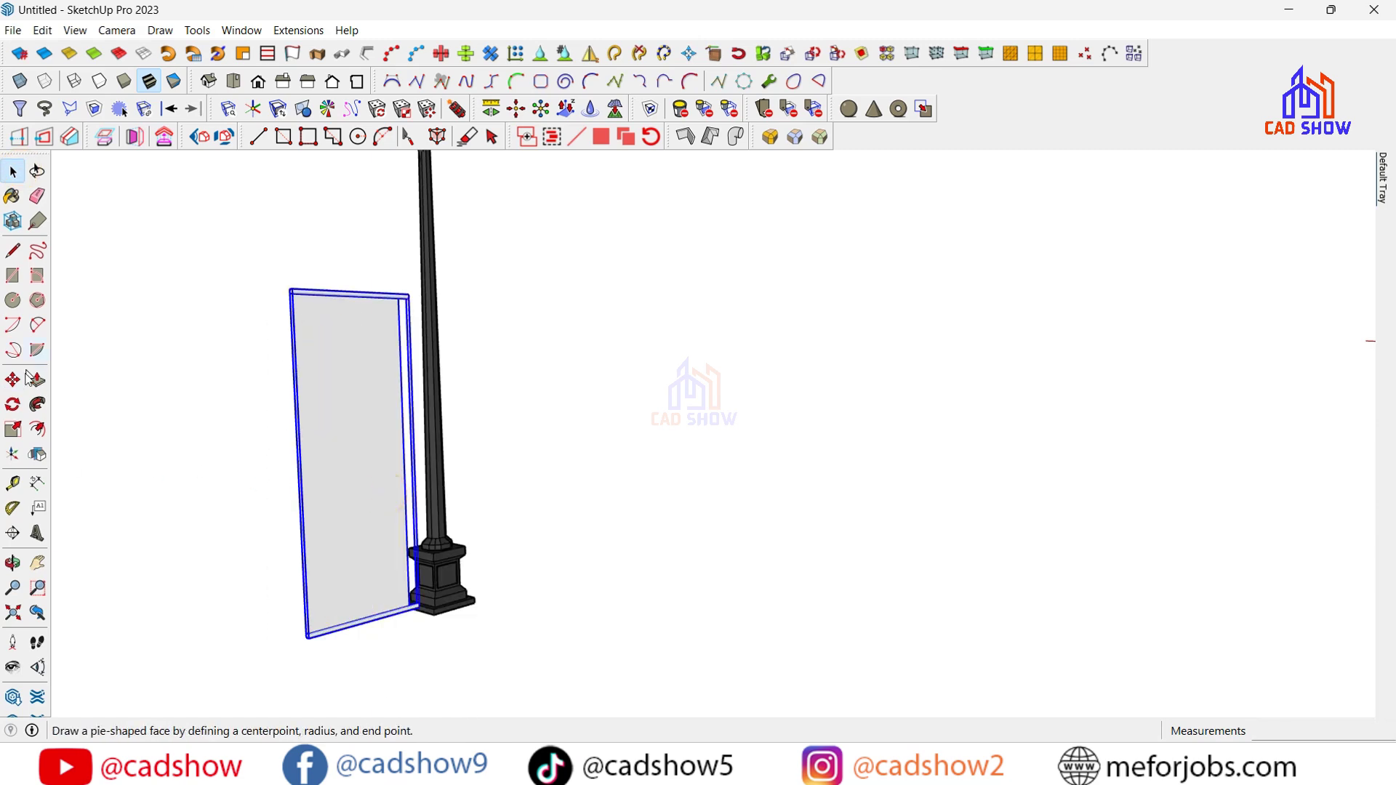
pyautogui.click(379, 632)
pyautogui.scroll(3, 385, 626)
pyautogui.scroll(2, 363, 640)
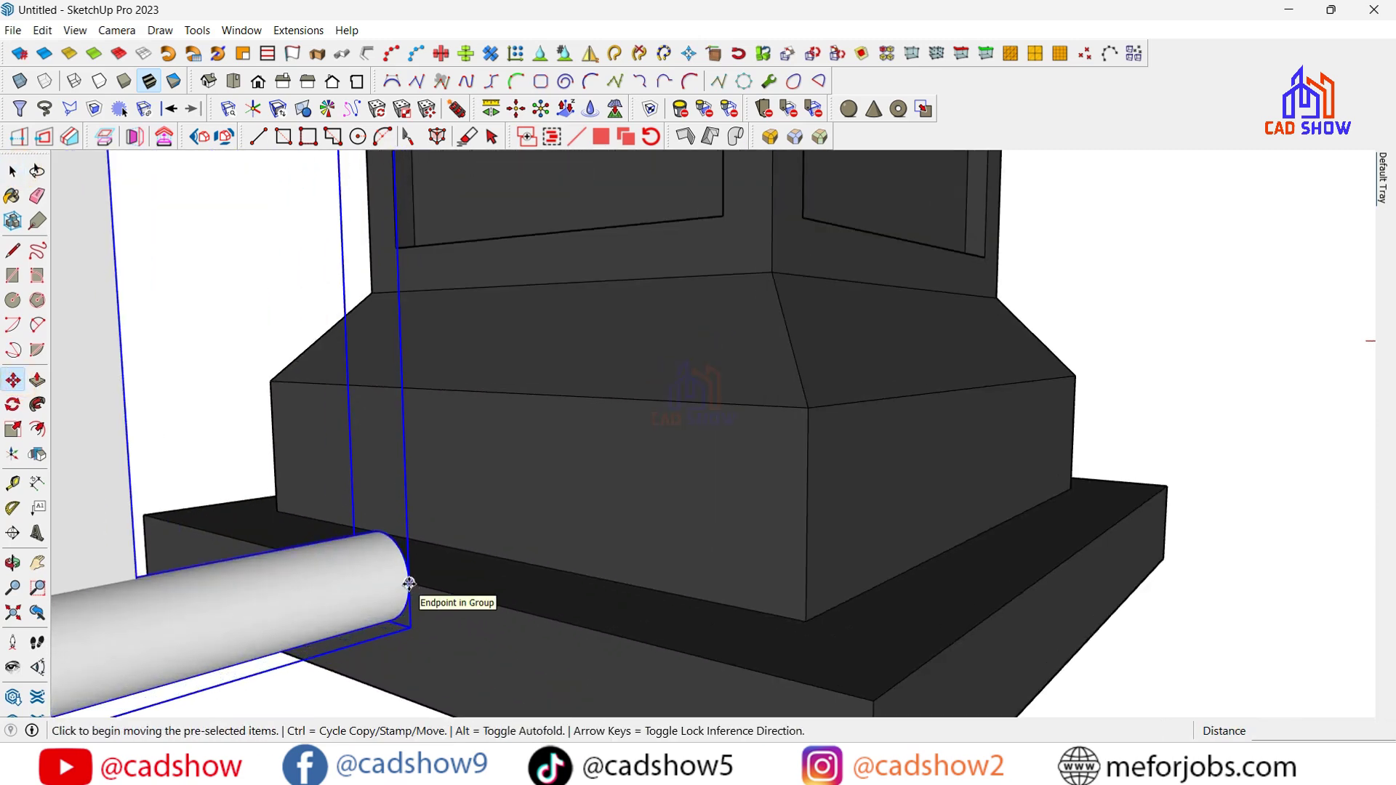
pyautogui.scroll(-2, 335, 647)
pyautogui.scroll(-2, 331, 651)
pyautogui.scroll(-2, 324, 662)
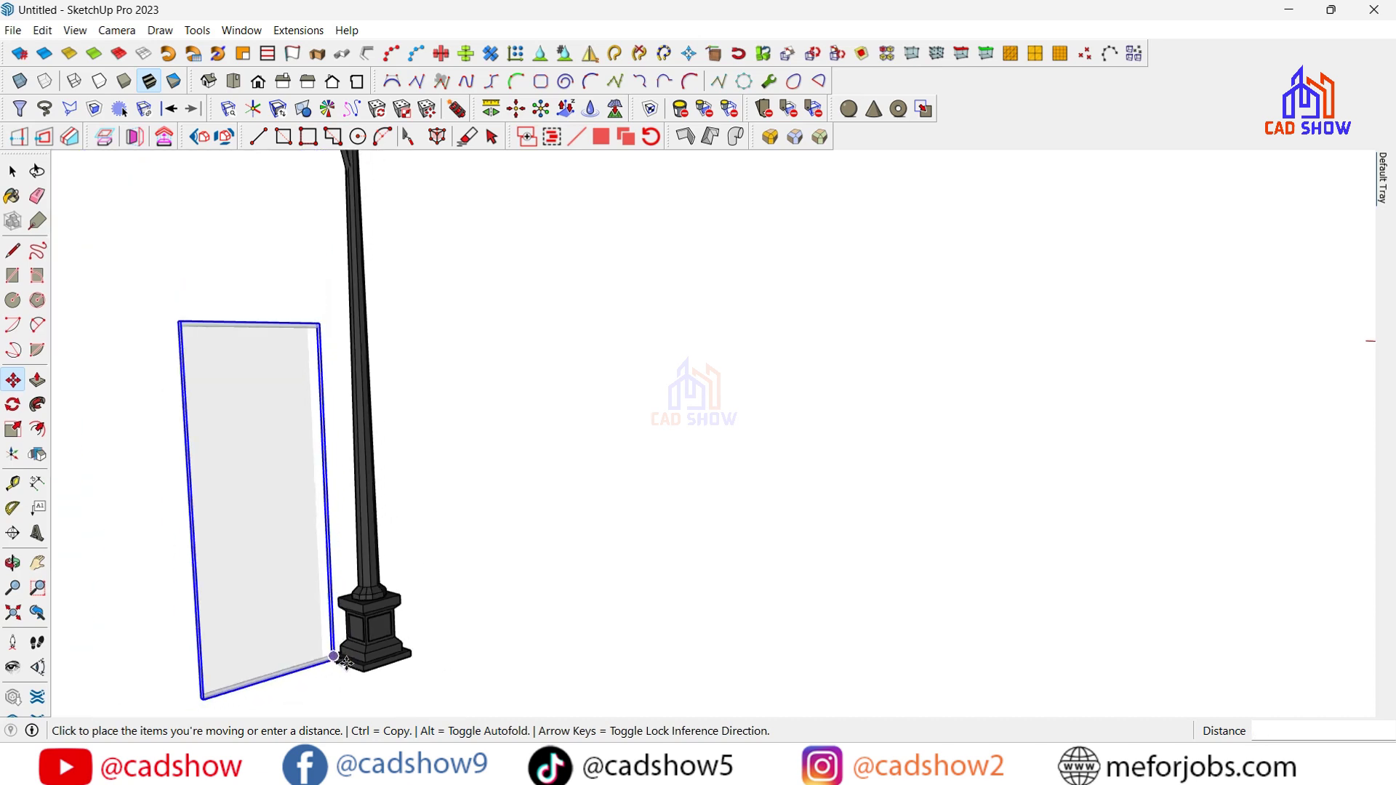
pyautogui.scroll(-1, 349, 581)
pyautogui.scroll(3, 362, 547)
pyautogui.scroll(2, 368, 530)
pyautogui.click(368, 531)
pyautogui.scroll(-1, 312, 667)
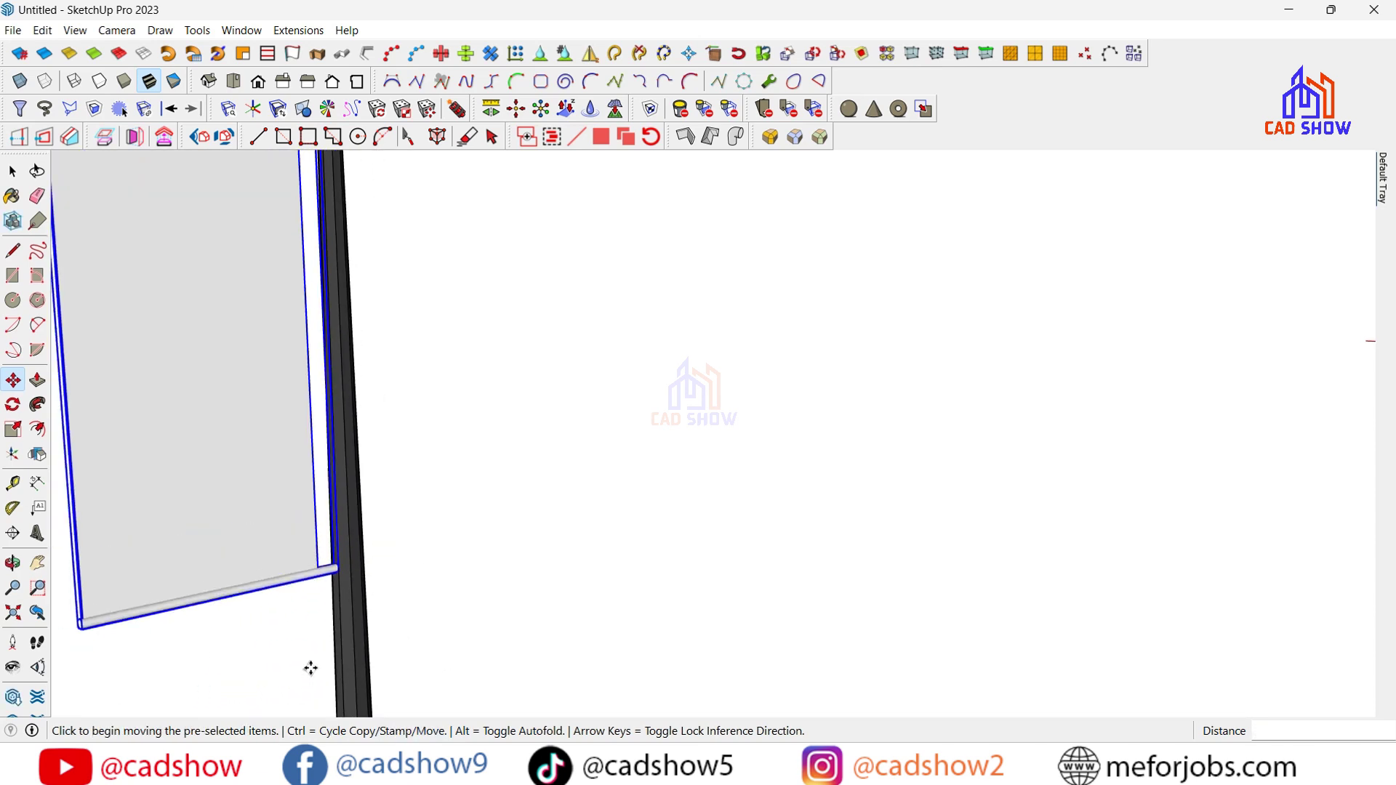
pyautogui.scroll(-2, 311, 652)
pyautogui.scroll(-2, 310, 652)
# Edit the banner group and start lowering the grey panel along blue under the top rod
pyautogui.click(20, 170)
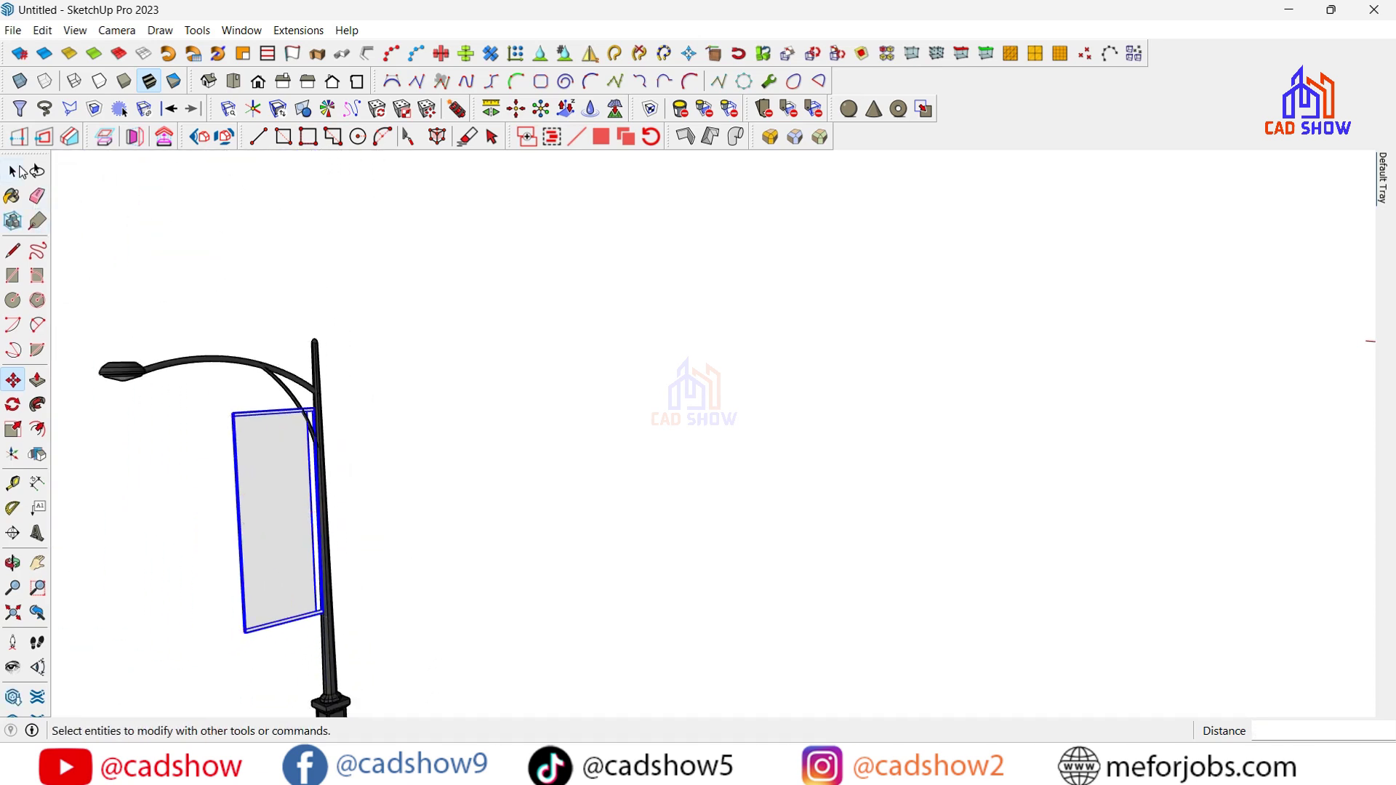
pyautogui.click(256, 461)
pyautogui.scroll(2, 251, 464)
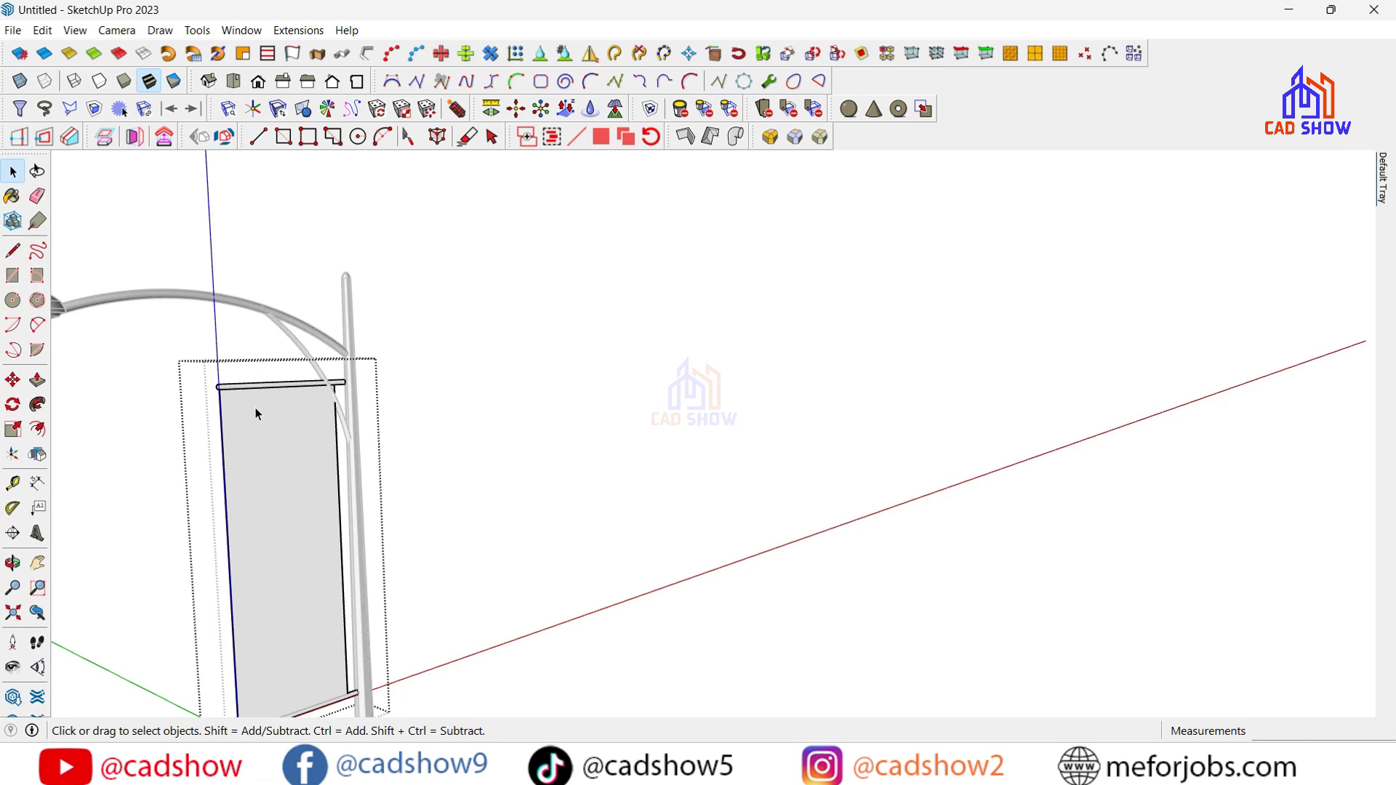
pyautogui.scroll(3, 256, 414)
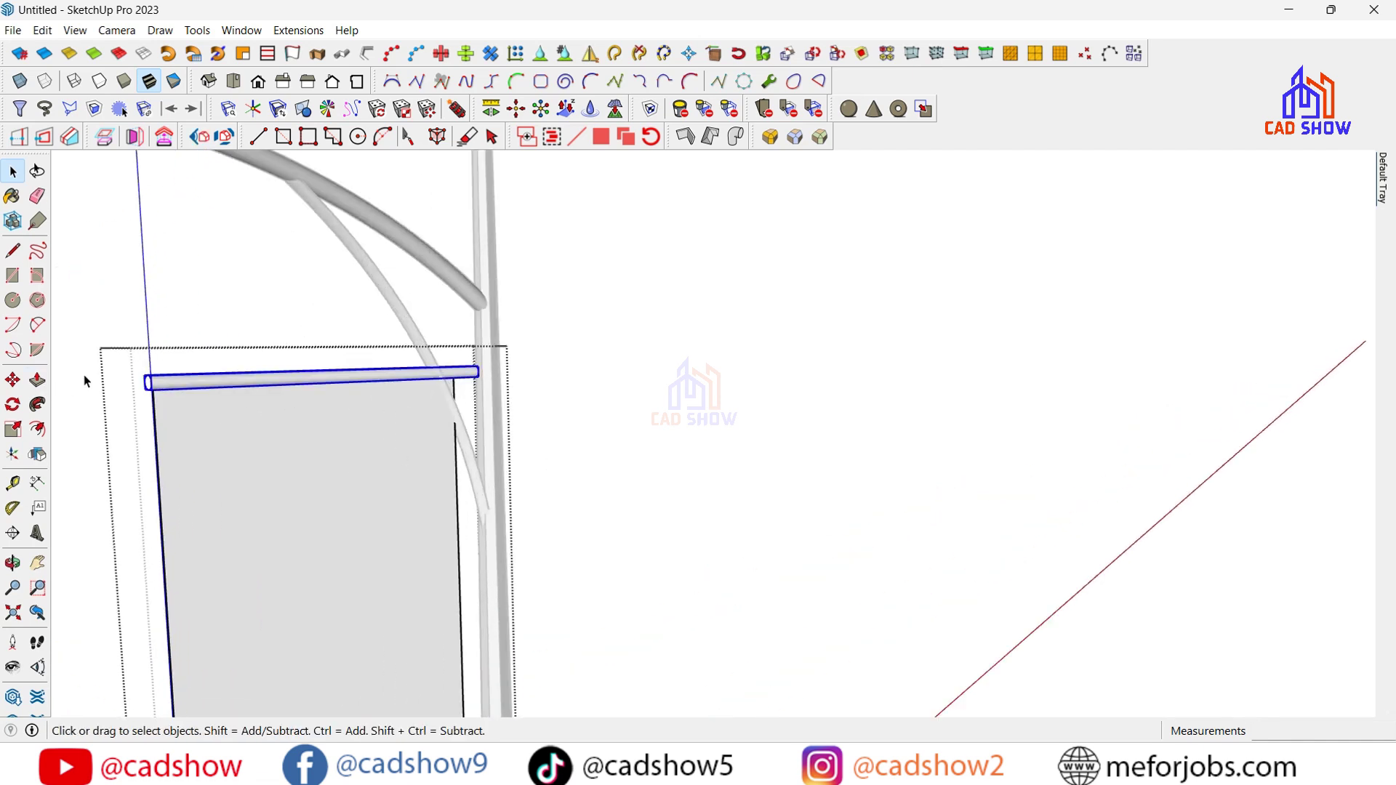
pyautogui.doubleClick(178, 466)
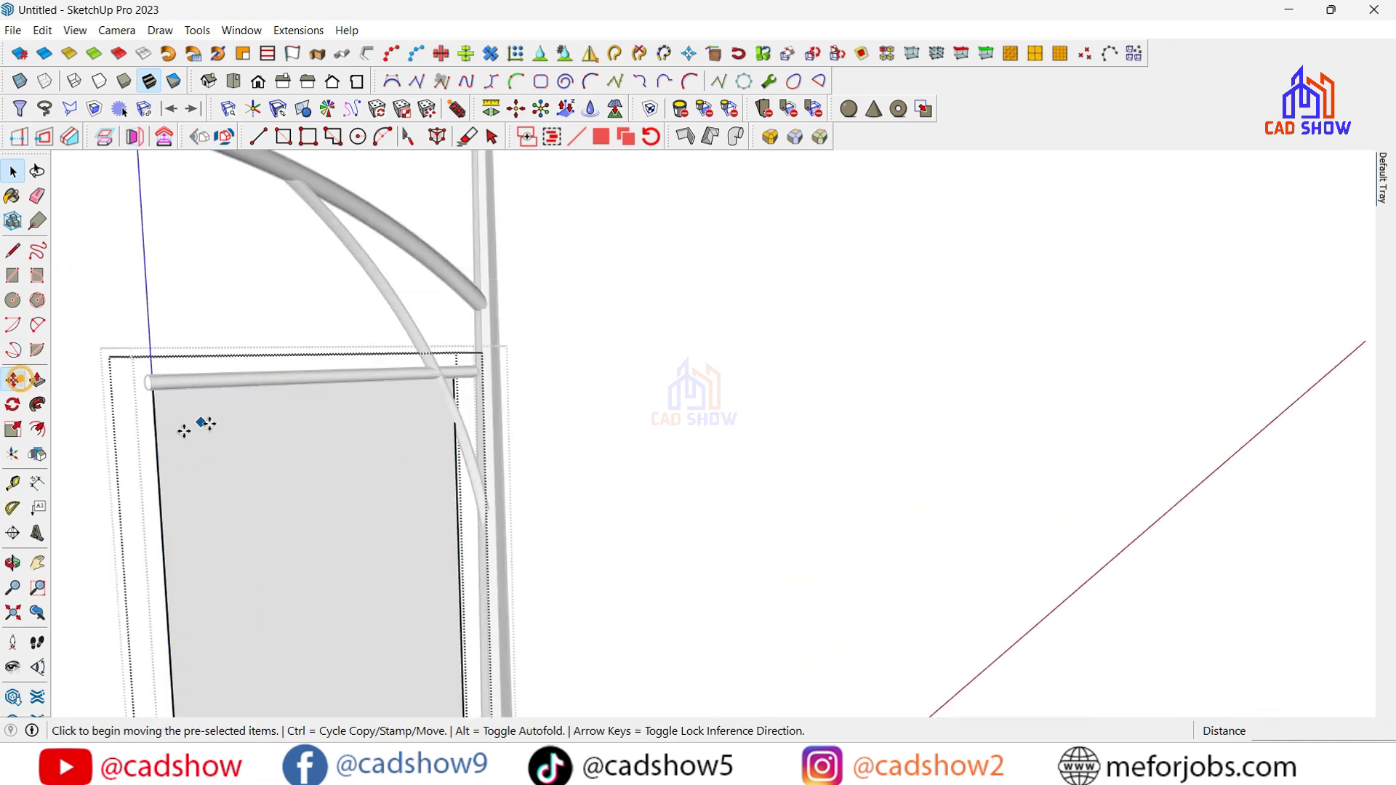
pyautogui.click(153, 384)
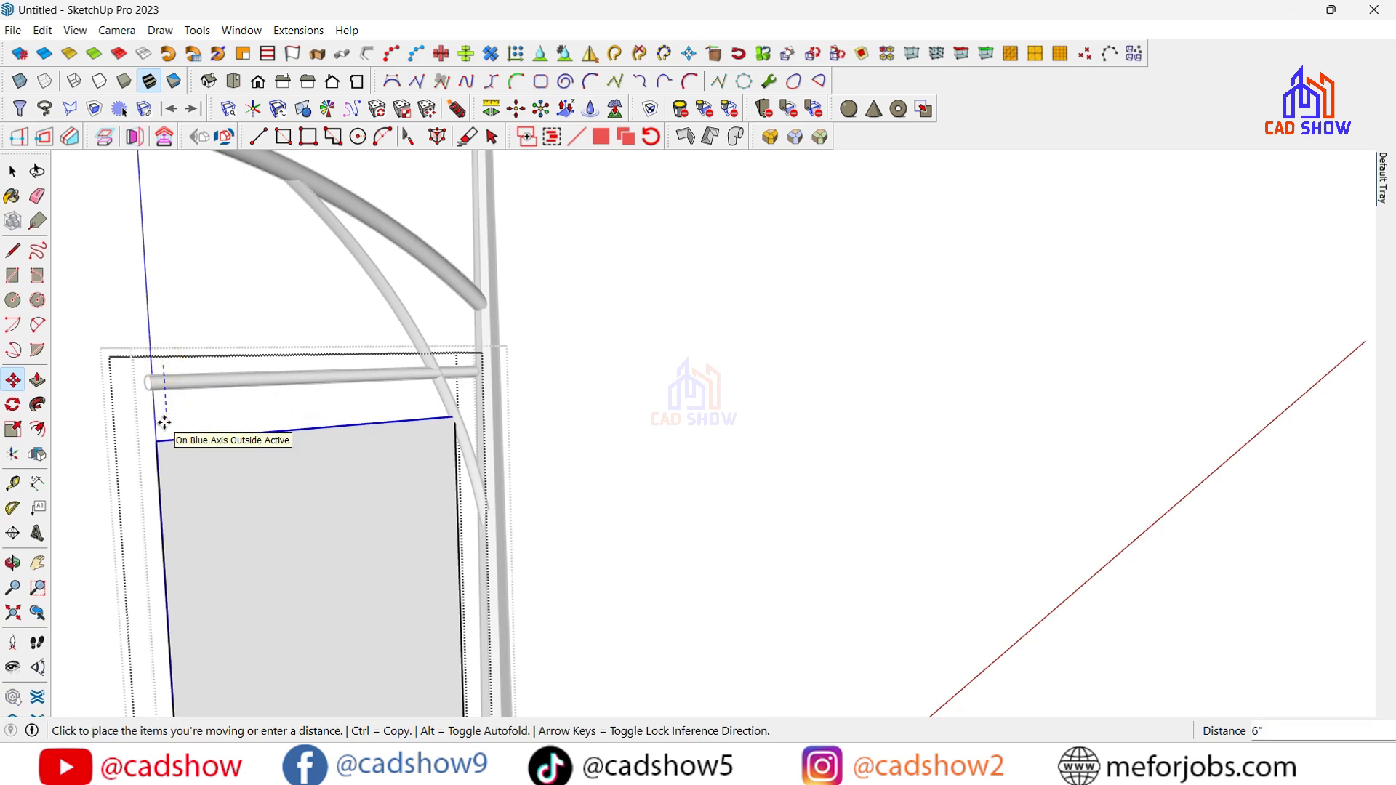
pyautogui.scroll(-2, 162, 414)
pyautogui.scroll(-2, 163, 416)
pyautogui.scroll(-1, 163, 416)
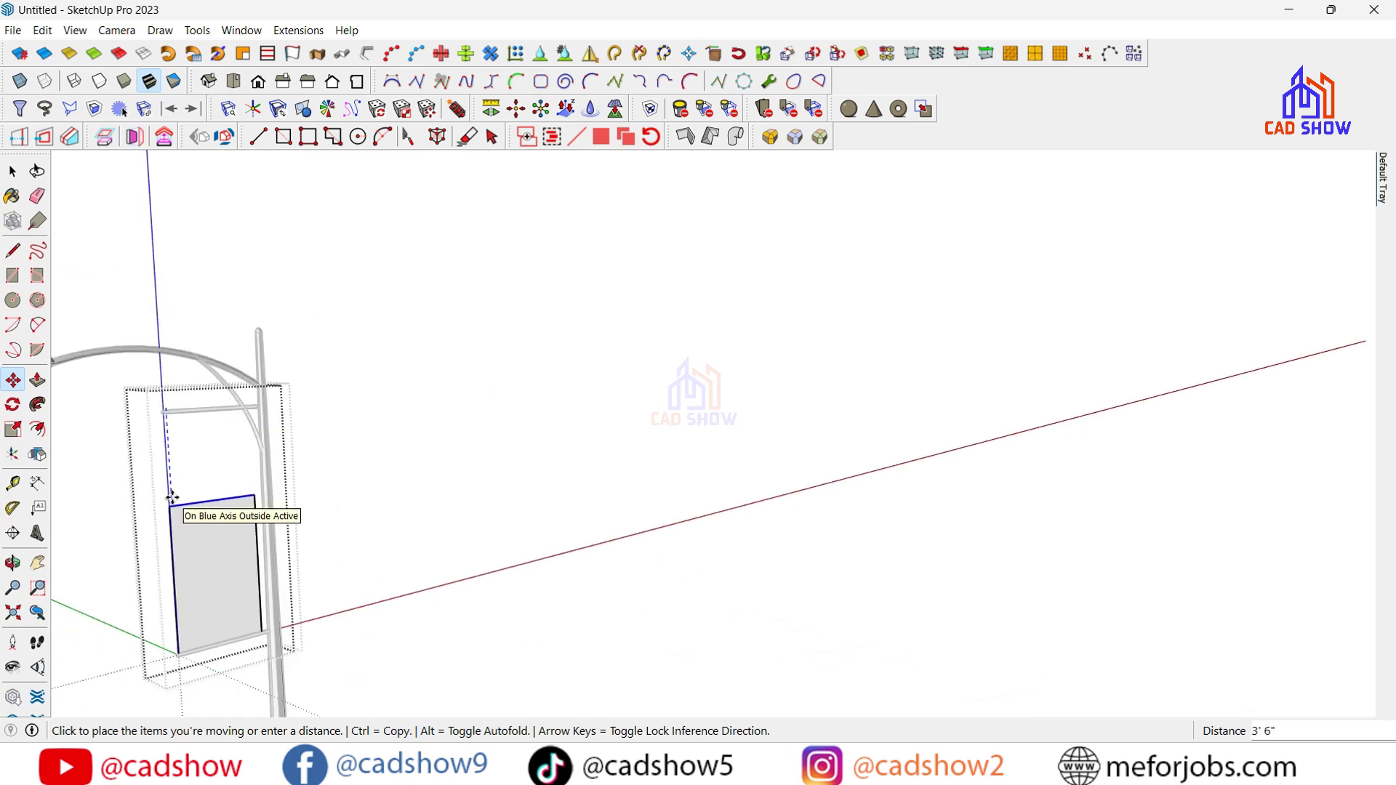
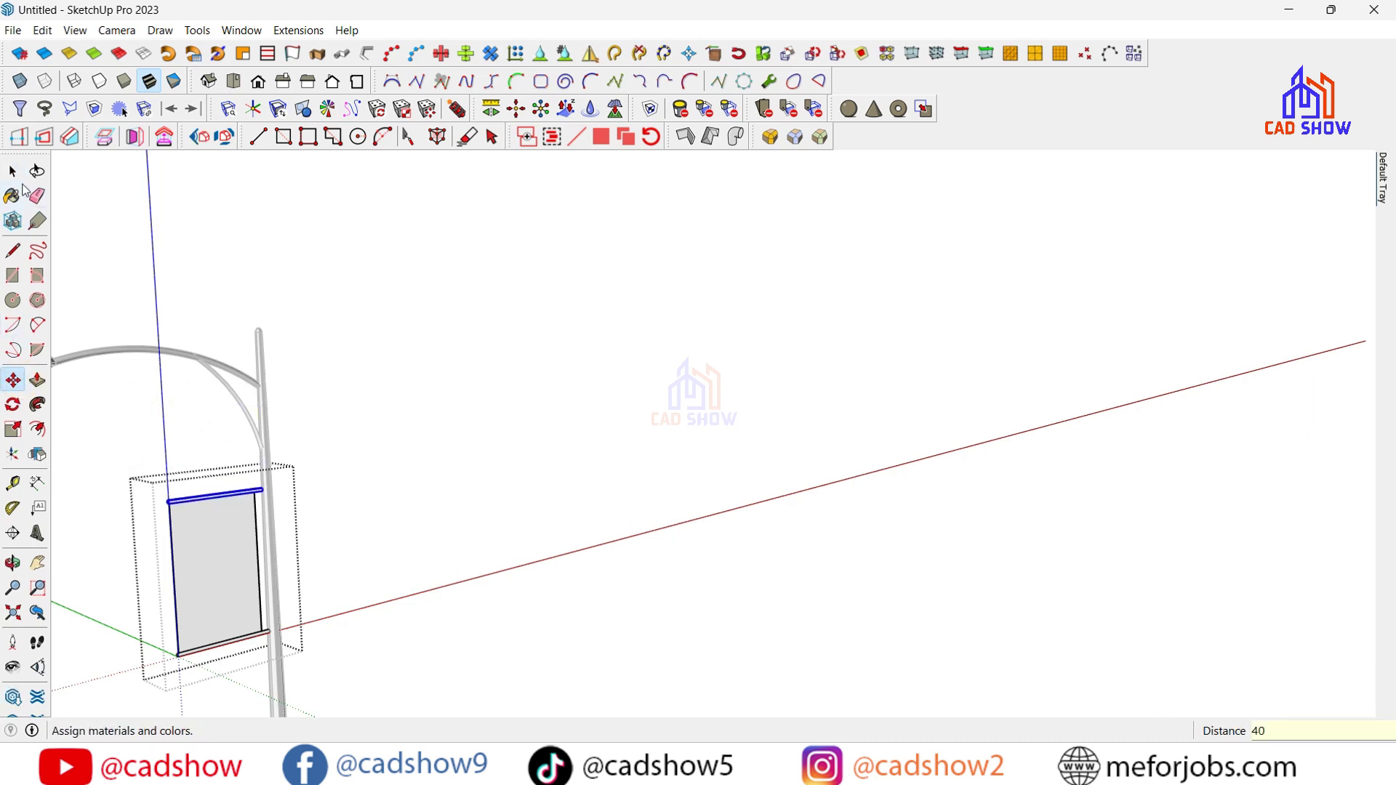
# Finish placing the banner and make a first resize from its left edge
pyautogui.press('Return')
pyautogui.press('space')
pyautogui.scroll(-2, 293, 375)
pyautogui.scroll(5, 219, 319)
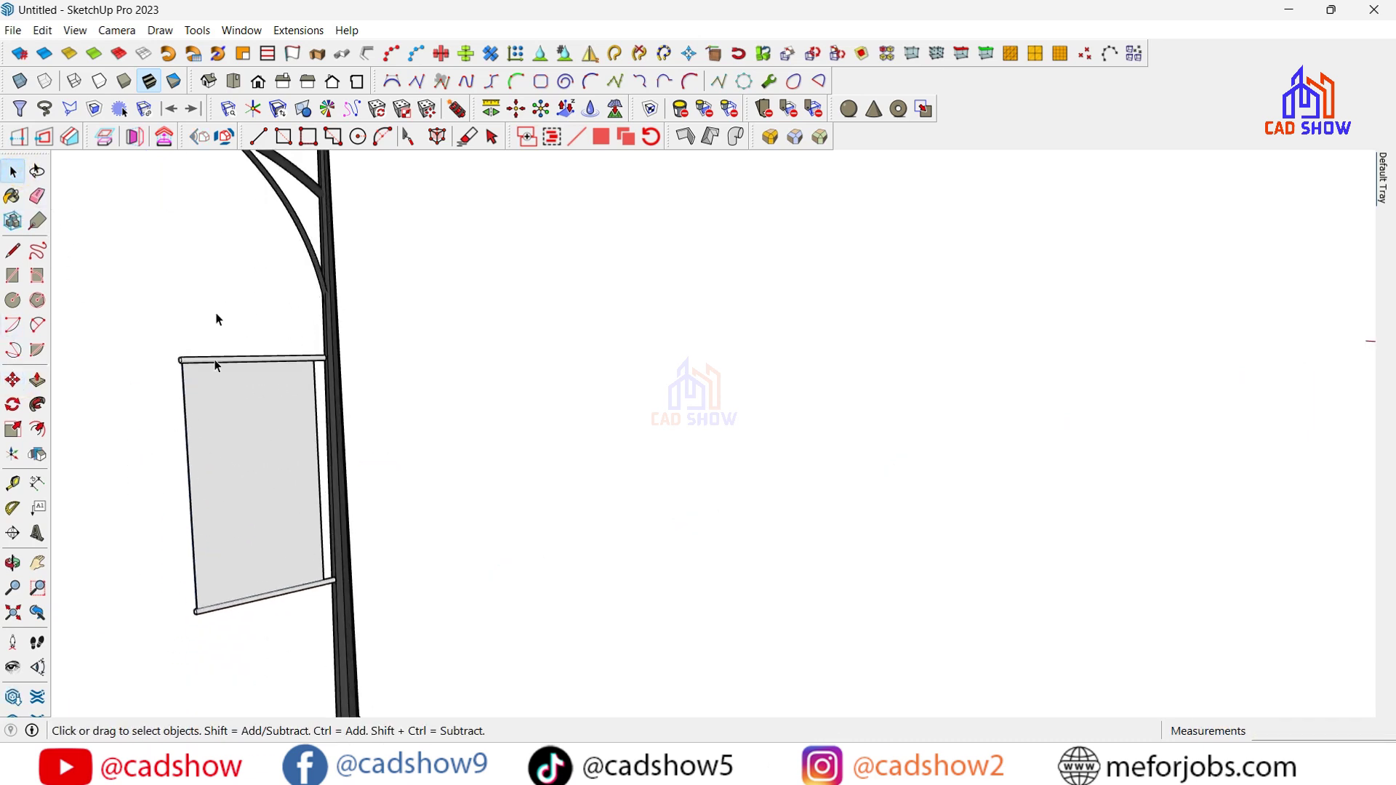
pyautogui.scroll(4, 138, 462)
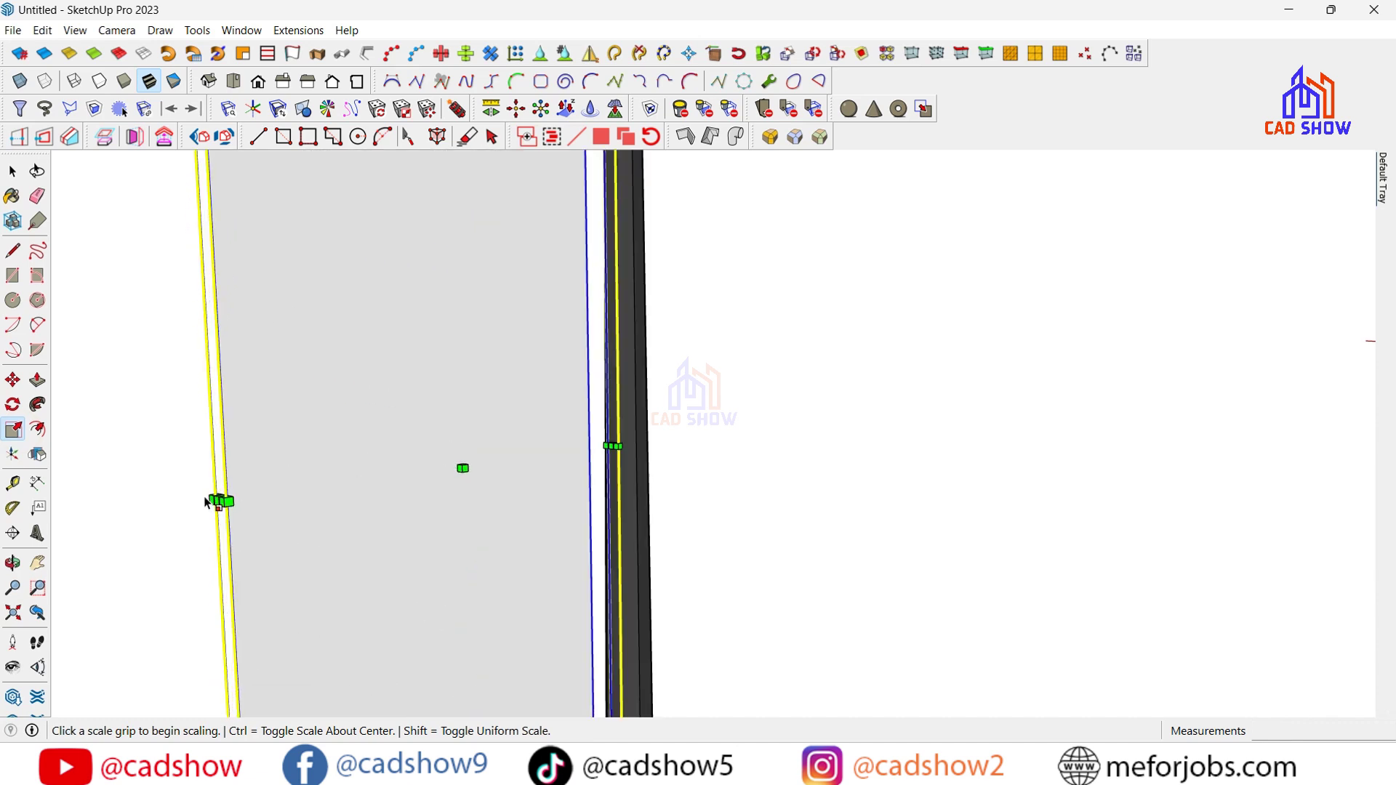
pyautogui.scroll(3, 138, 462)
pyautogui.click(270, 507)
pyautogui.click(424, 483)
pyautogui.scroll(-3, 218, 483)
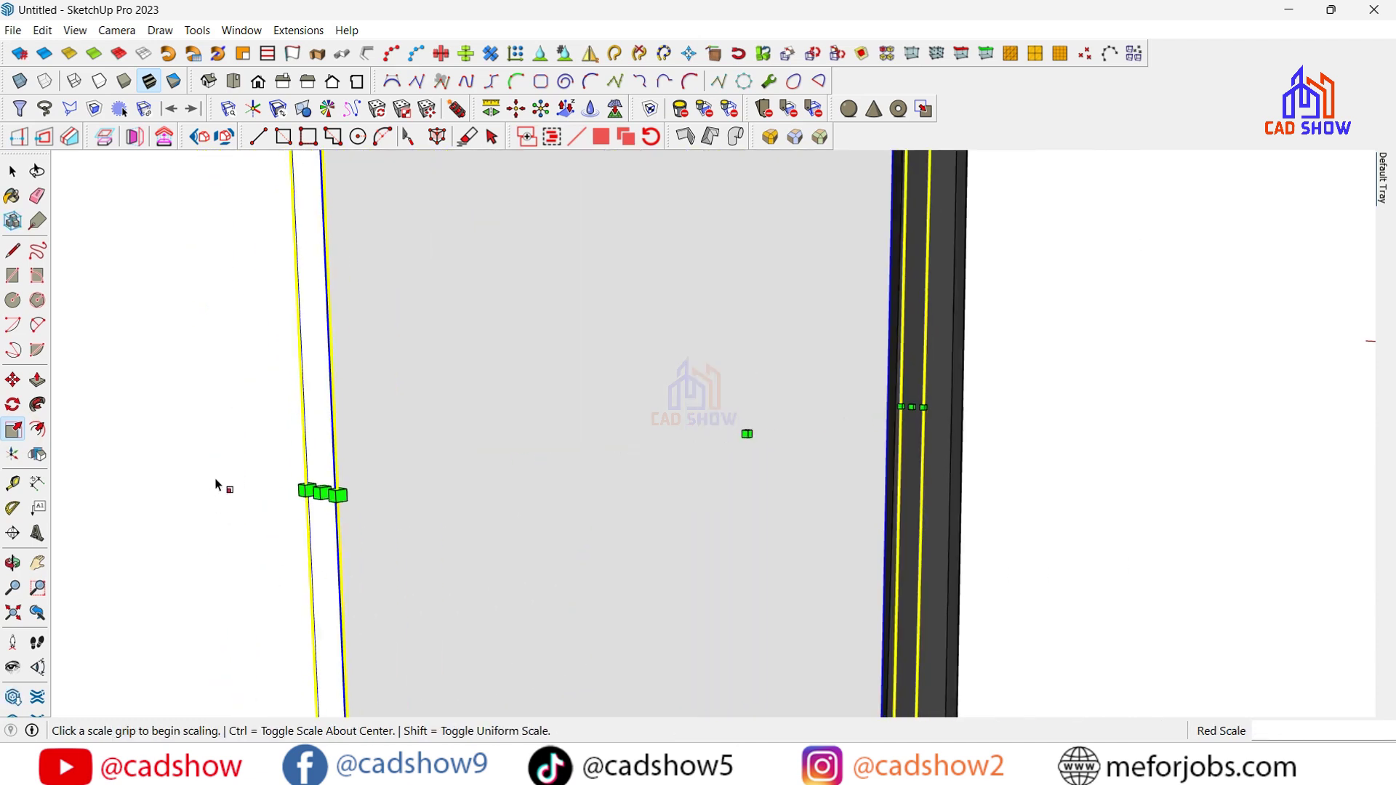
pyautogui.scroll(-2, 271, 436)
pyautogui.scroll(-2, 266, 437)
pyautogui.scroll(-2, 267, 436)
# Orbit to face the banner, then scale it from the bottom-left corner to 0.57 by 0.73
pyautogui.click(13, 564)
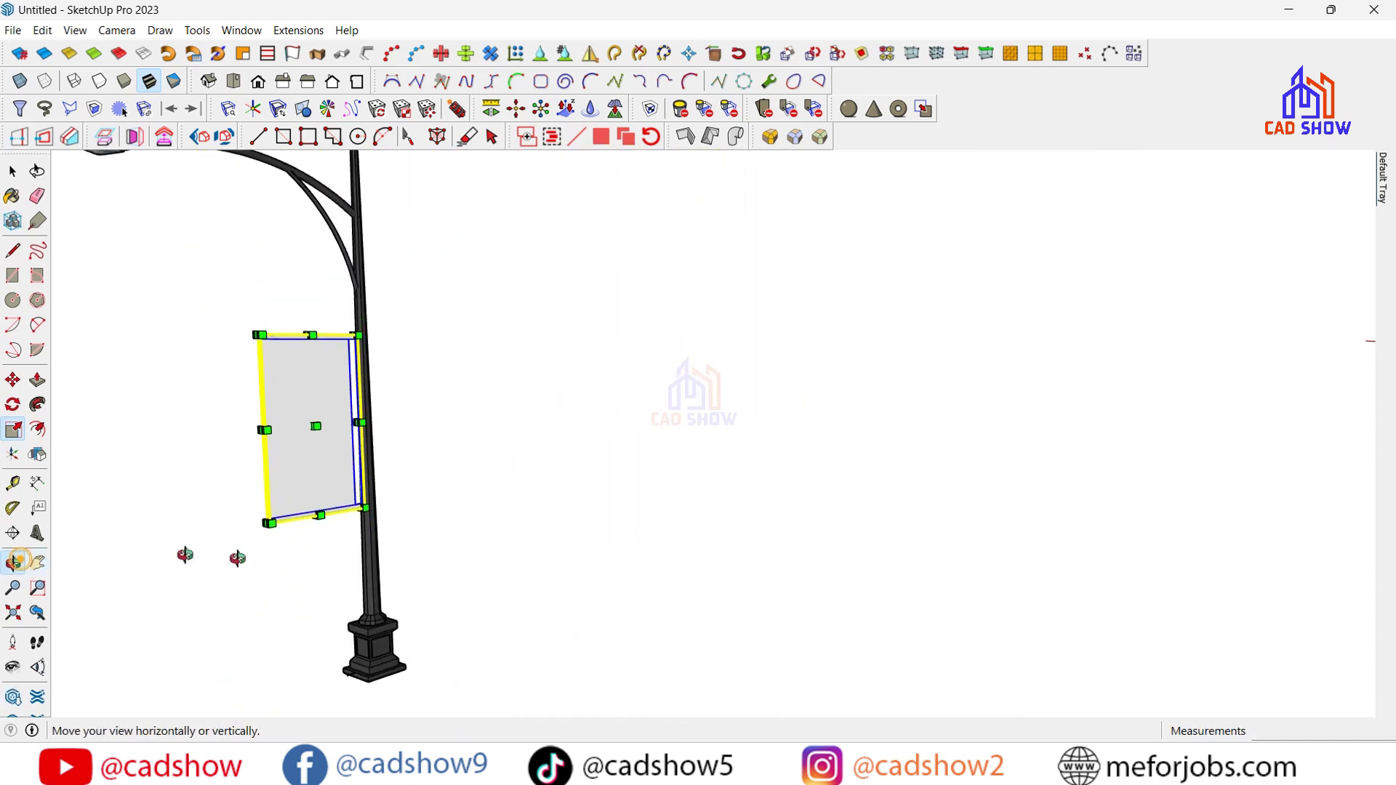
pyautogui.moveTo(187, 555); pyautogui.dragTo(262, 486)
pyautogui.scroll(3, 491, 347)
pyautogui.moveTo(490, 347)
pyautogui.mouseDown()
pyautogui.moveTo(464, 564)
pyautogui.moveTo(206, 315)
pyautogui.moveTo(368, 667)
pyautogui.mouseUp()
pyautogui.rightClick(202, 586)
pyautogui.click(234, 597)
pyautogui.scroll(3, 306, 651)
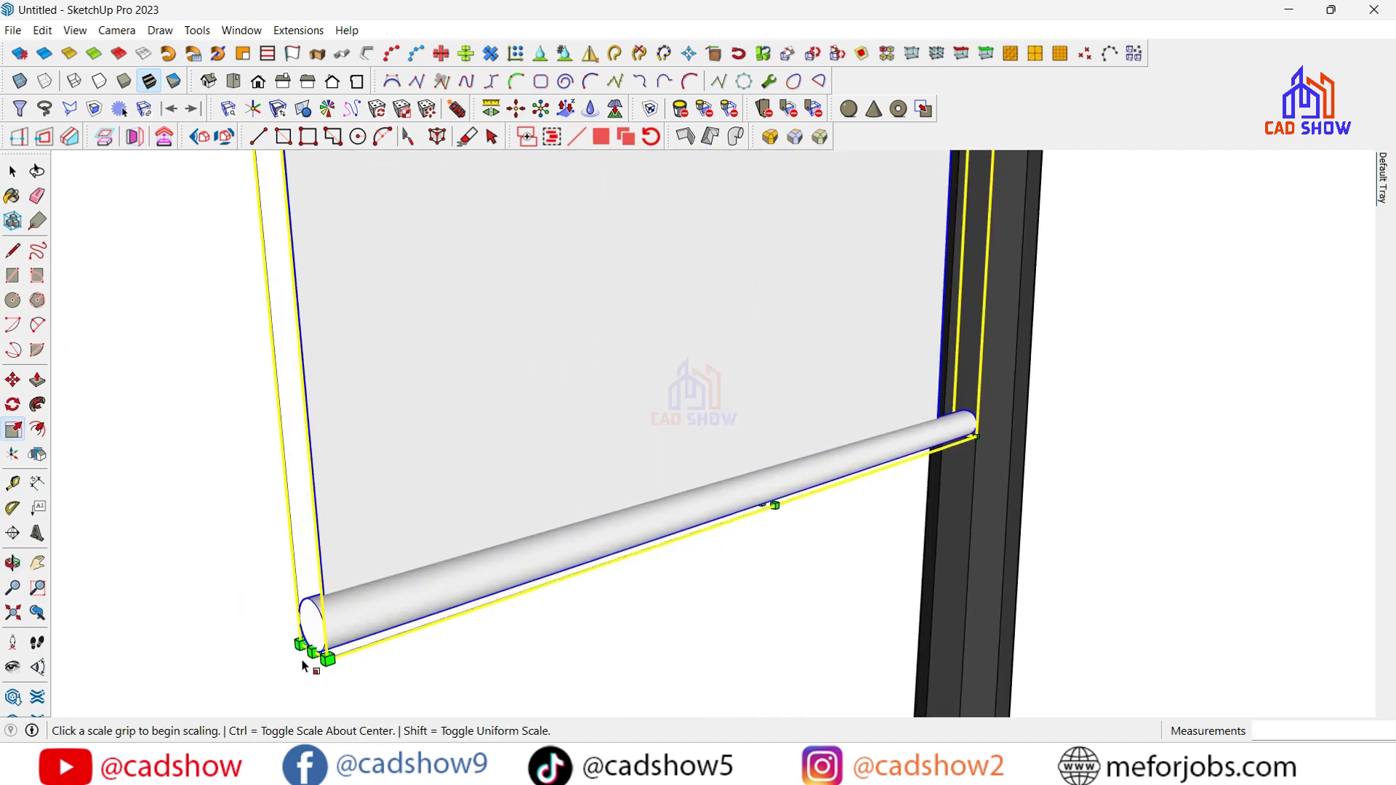
pyautogui.click(312, 649)
pyautogui.scroll(-1, 396, 555)
pyautogui.scroll(-2, 390, 567)
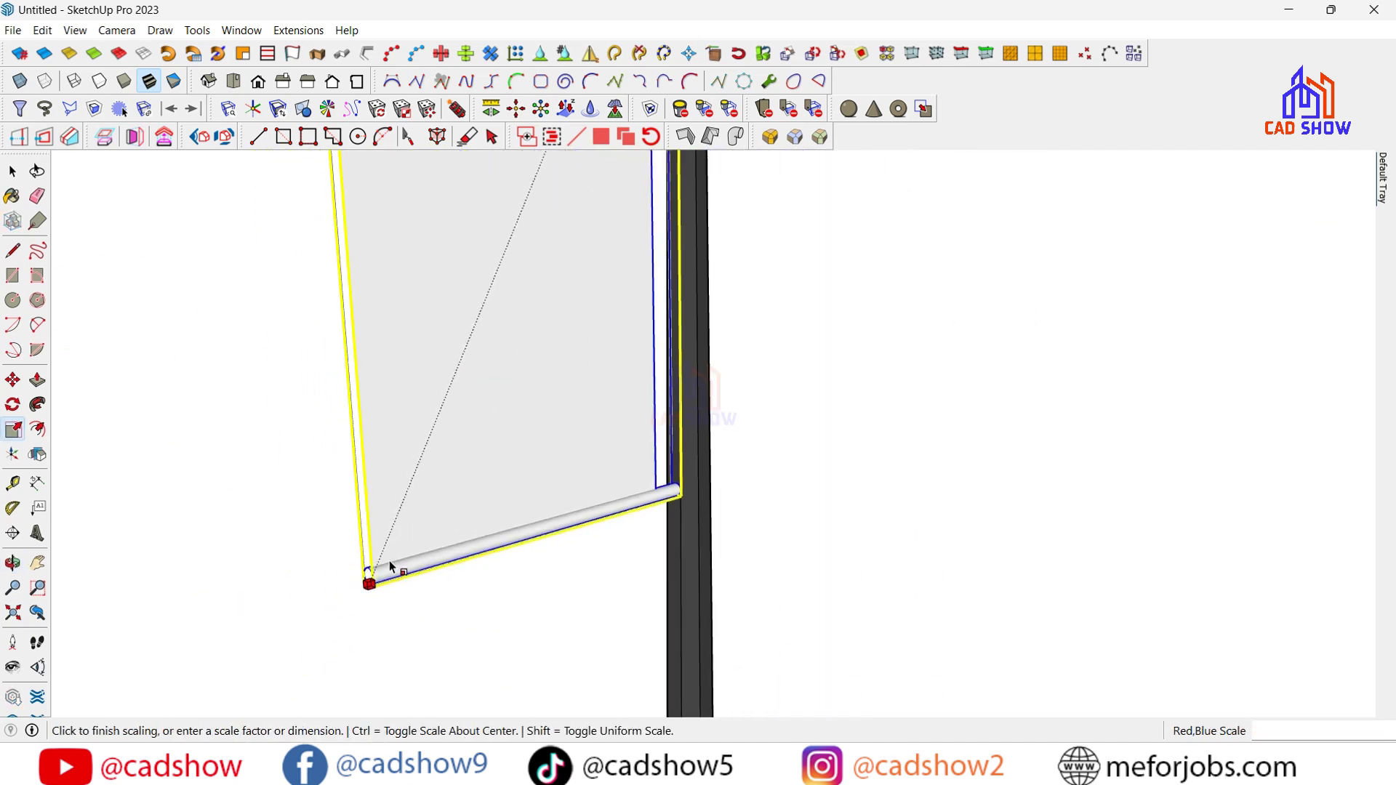
pyautogui.scroll(-2, 396, 570)
pyautogui.scroll(-1, 412, 483)
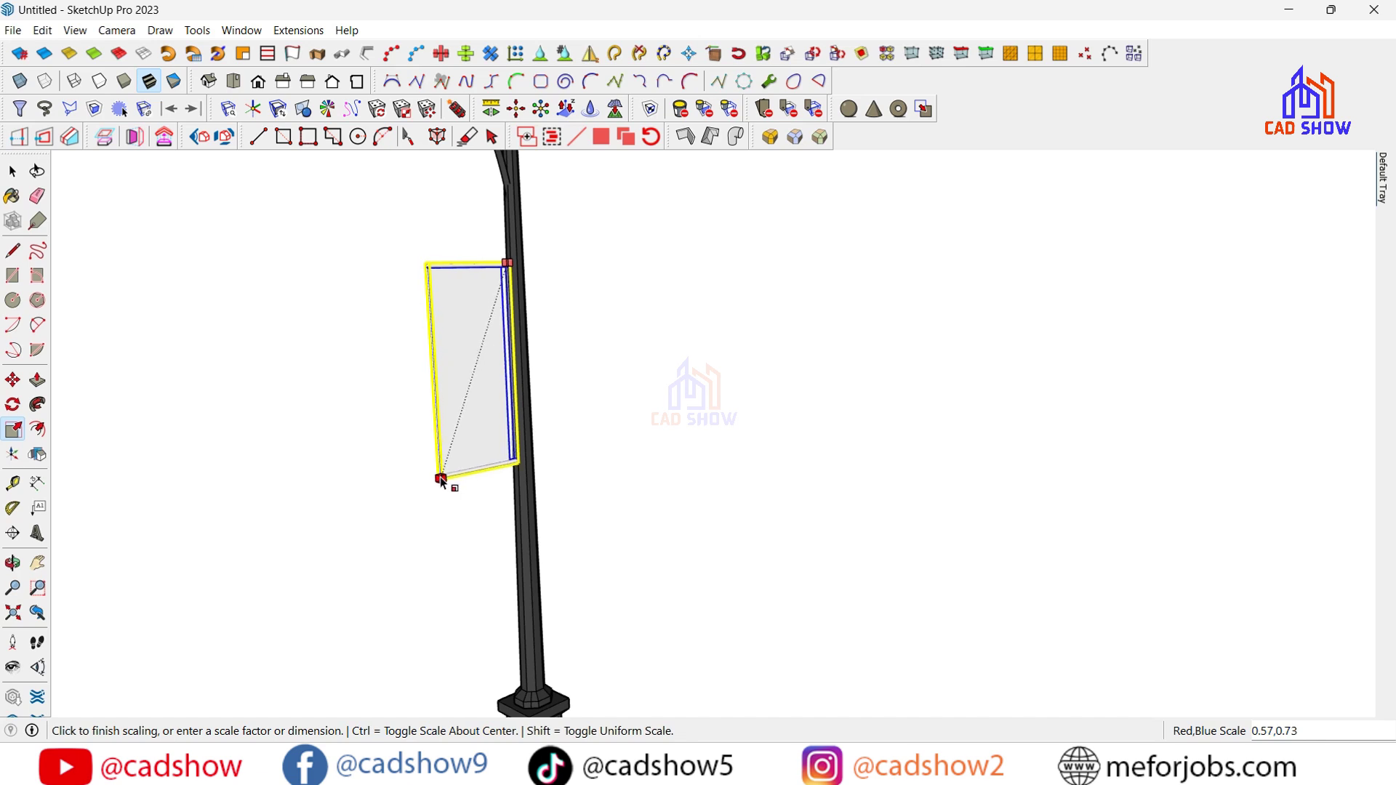
pyautogui.click(441, 482)
pyautogui.scroll(-1, 313, 510)
# Paint the banner and its rod dark gray to match the pole
pyautogui.scroll(2, 451, 340)
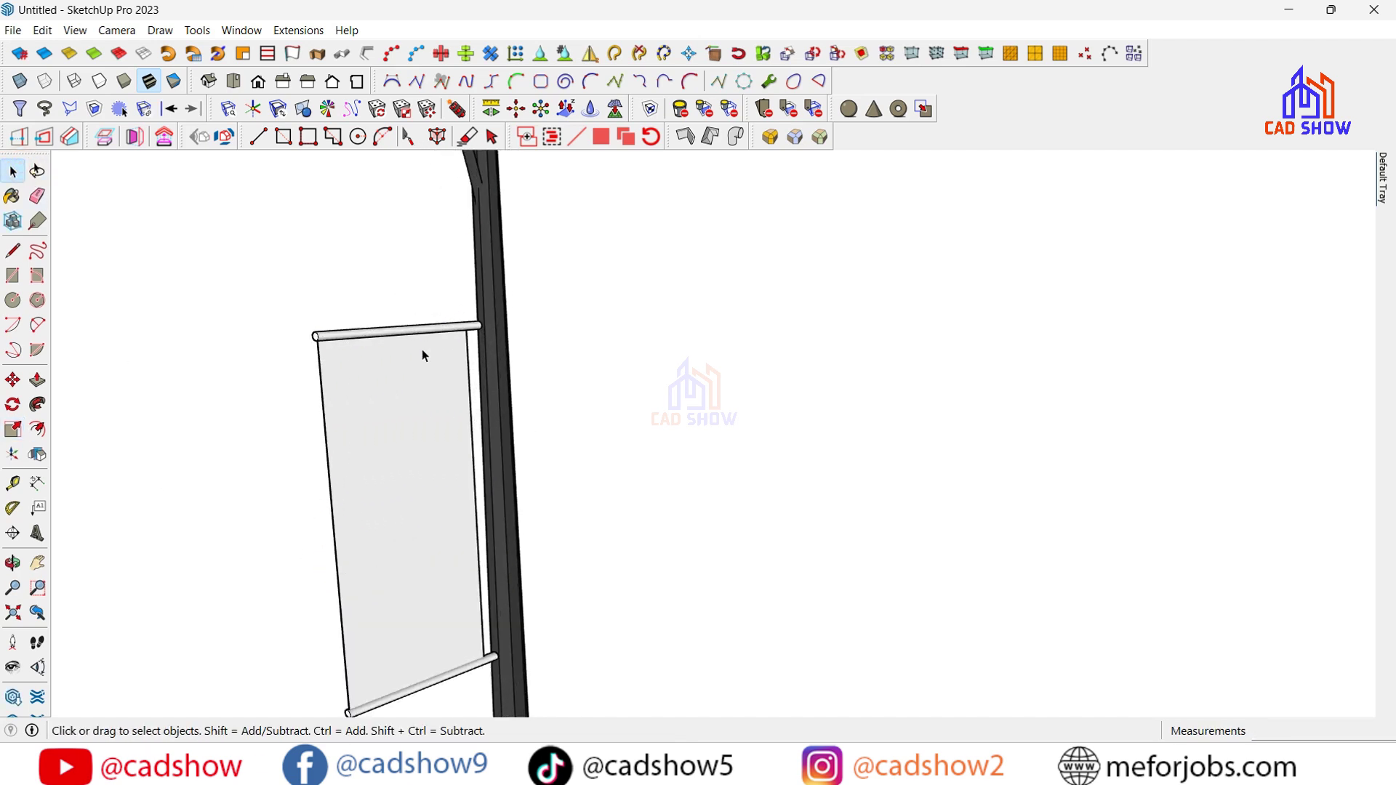
pyautogui.scroll(2, 400, 334)
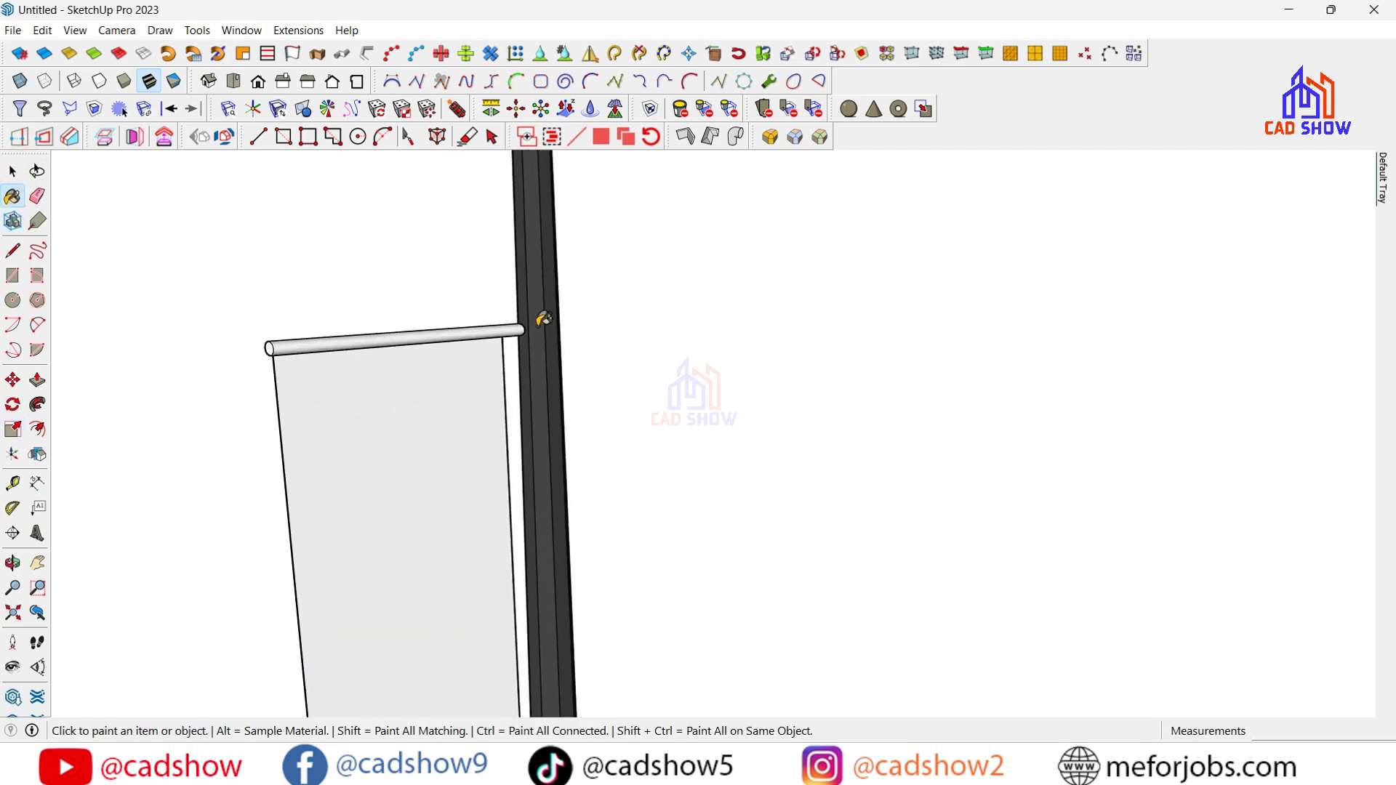
pyautogui.click(492, 327)
pyautogui.keyDown('alt'); pyautogui.click(547, 229); pyautogui.keyUp('alt')
pyautogui.click(480, 333)
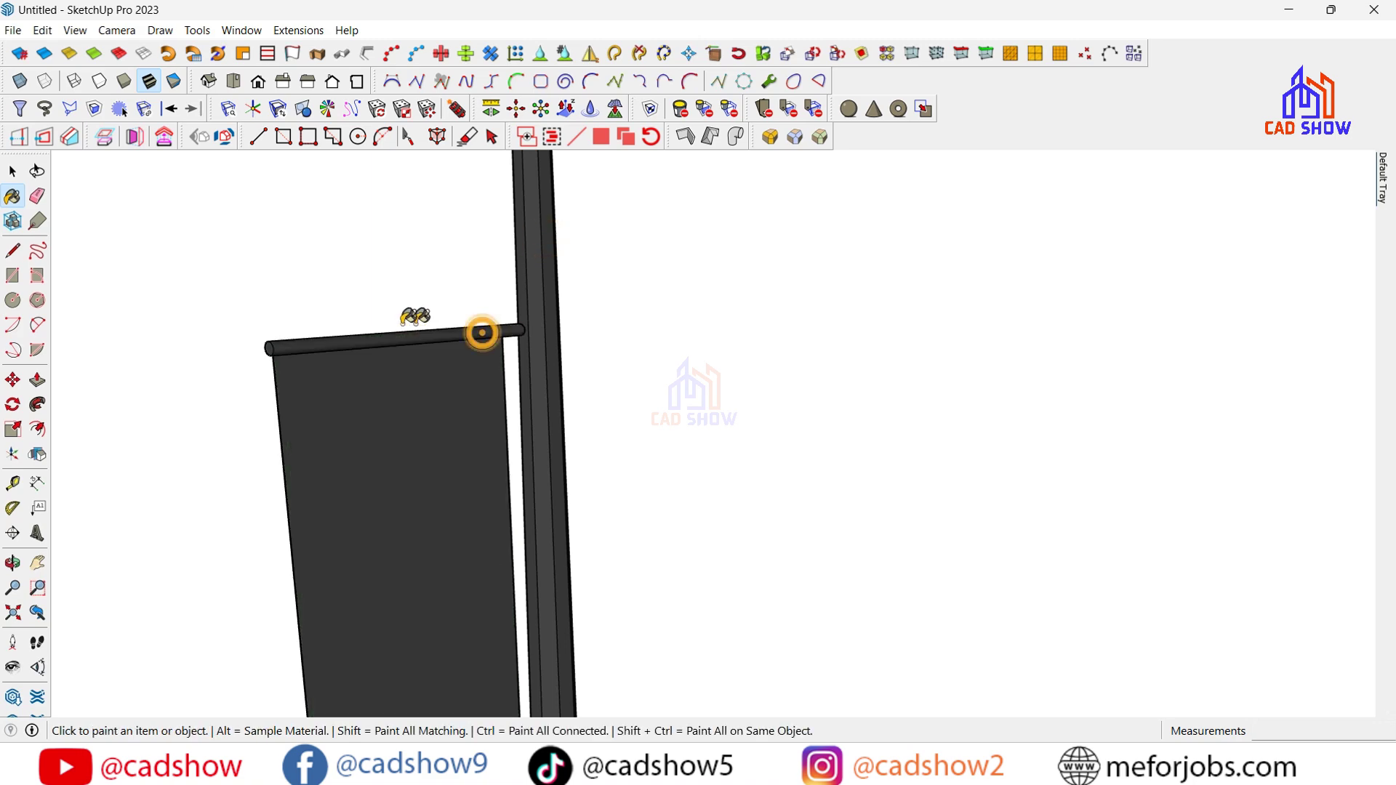
pyautogui.scroll(-1, 276, 284)
pyautogui.click(12, 171)
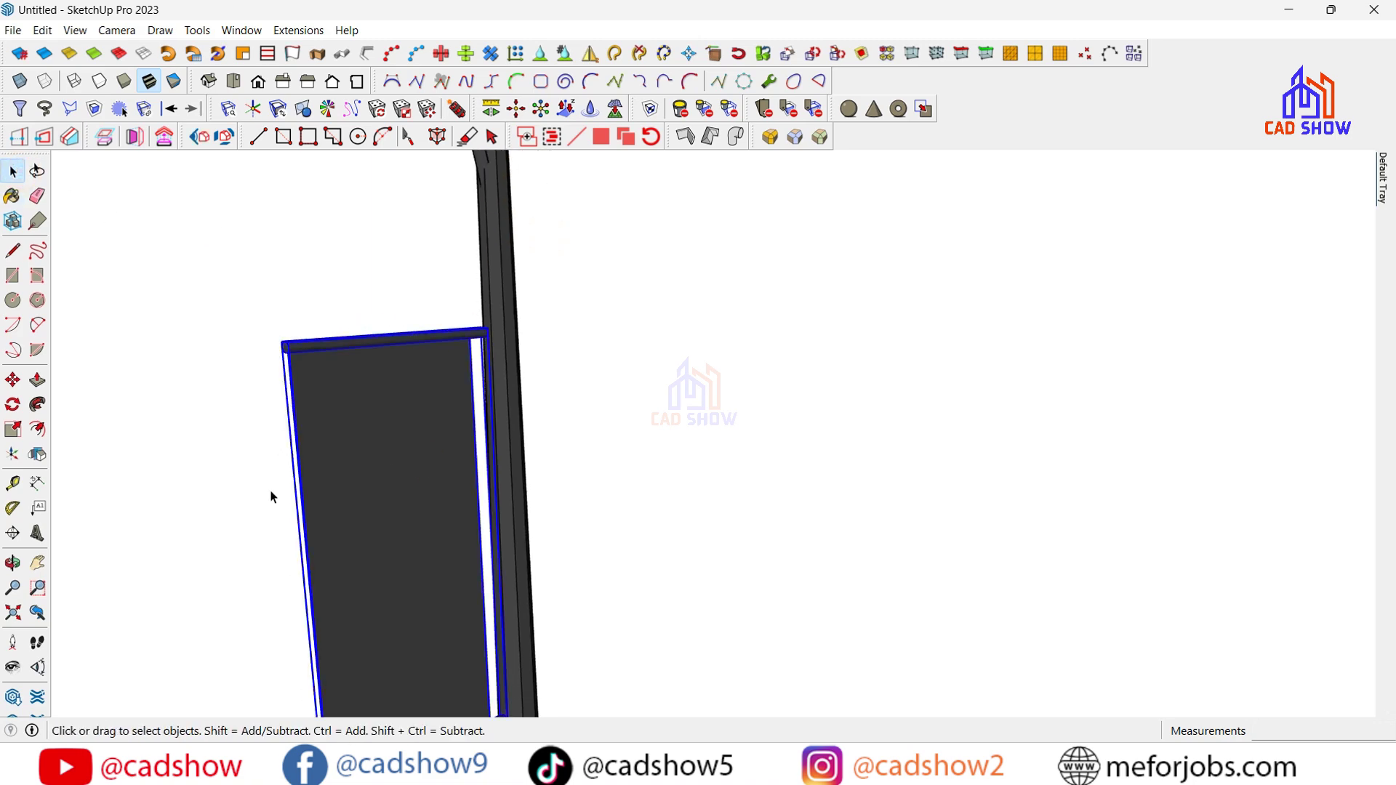
# Inside the banner group, paint the cloth with a yellow material swatch
pyautogui.doubleClick(331, 439)
pyautogui.click(1382, 178)
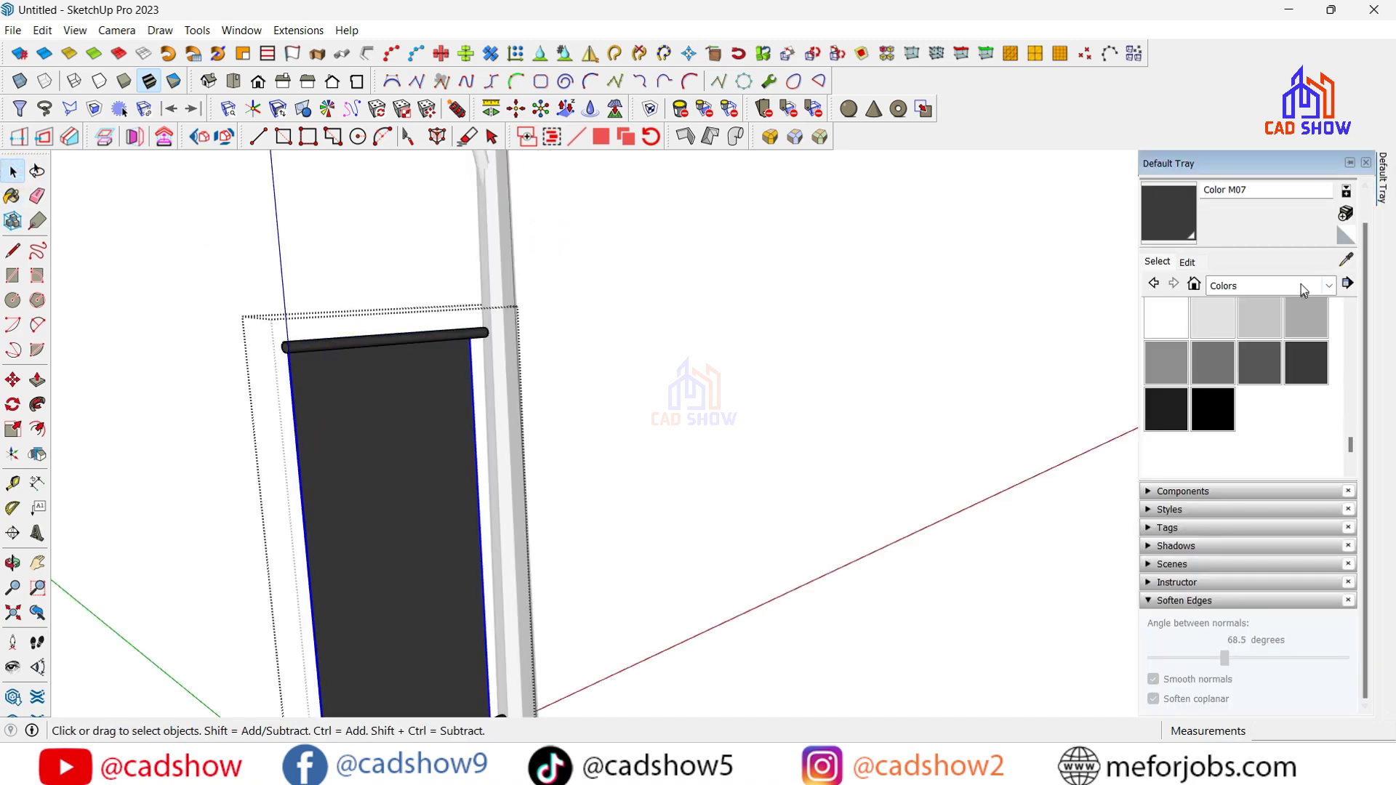
pyautogui.scroll(-3, 1236, 386)
pyautogui.scroll(-2, 1237, 386)
pyautogui.click(1174, 411)
pyautogui.click(393, 509)
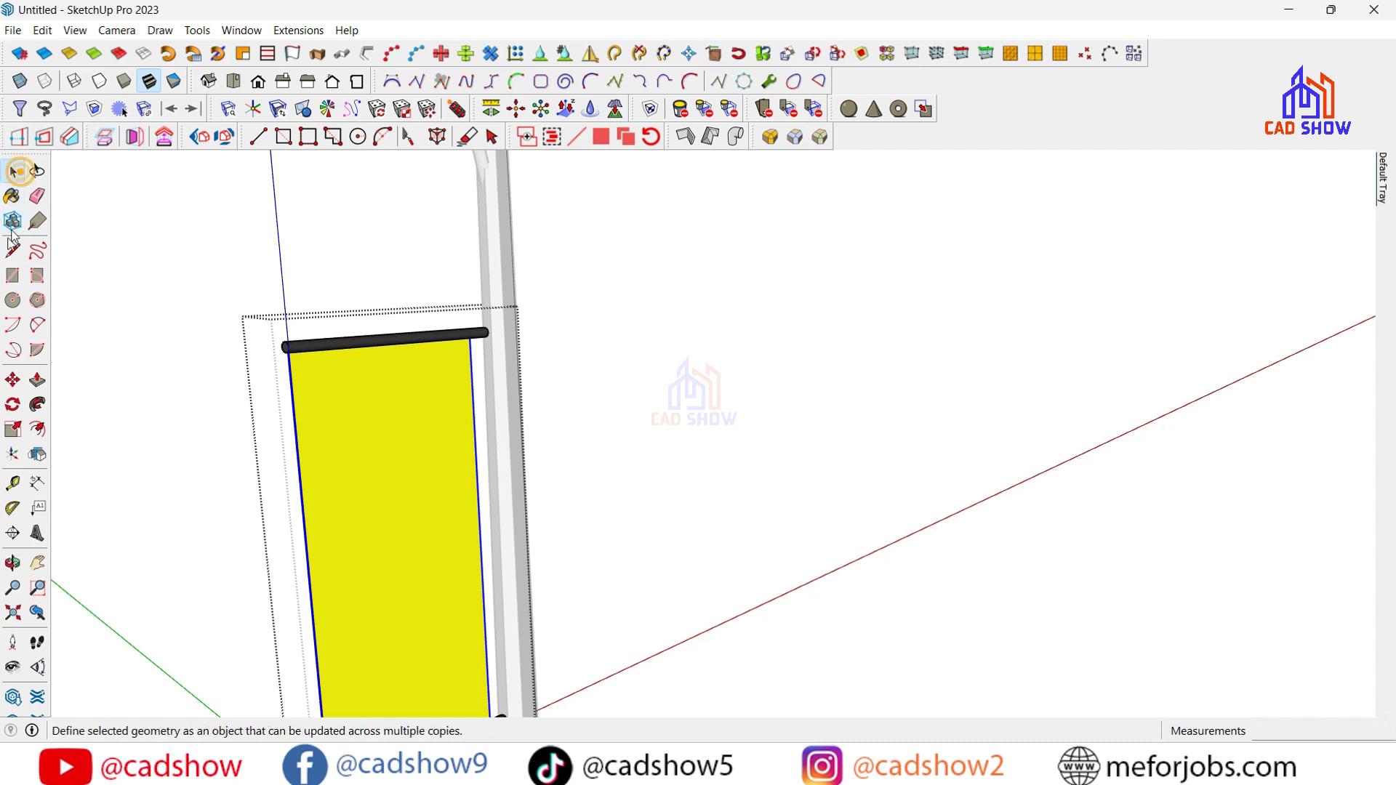
pyautogui.click(367, 264)
pyautogui.scroll(-3, 368, 265)
pyautogui.click(12, 563)
pyautogui.moveTo(257, 563); pyautogui.dragTo(543, 394)
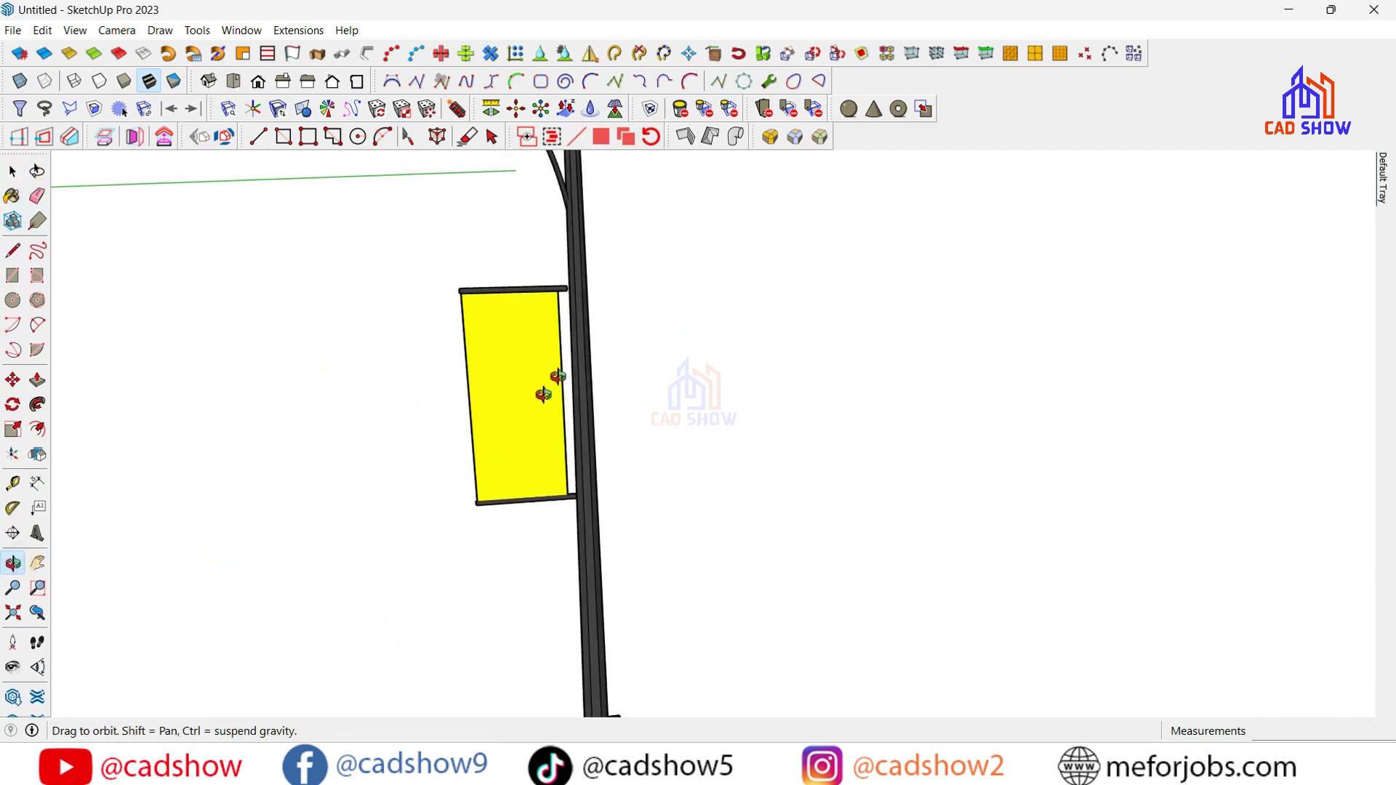
pyautogui.scroll(-2, 543, 394)
pyautogui.scroll(2, 548, 399)
pyautogui.scroll(3, 564, 277)
pyautogui.scroll(2, 584, 347)
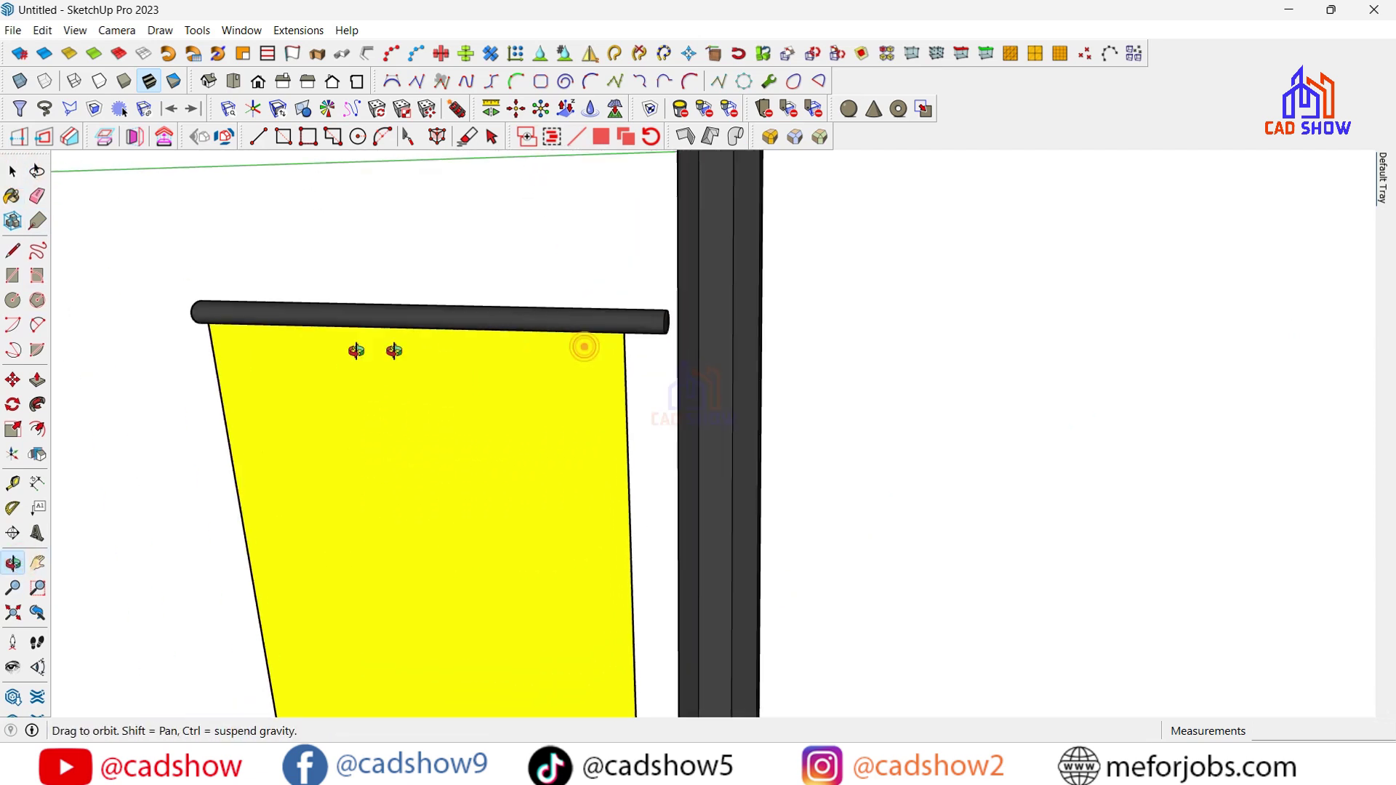
pyautogui.scroll(2, 585, 347)
pyautogui.scroll(2, 590, 291)
pyautogui.press('space')
# Push/Pull the top rod's end face about 2" so it meets the pole
pyautogui.doubleClick(598, 321)
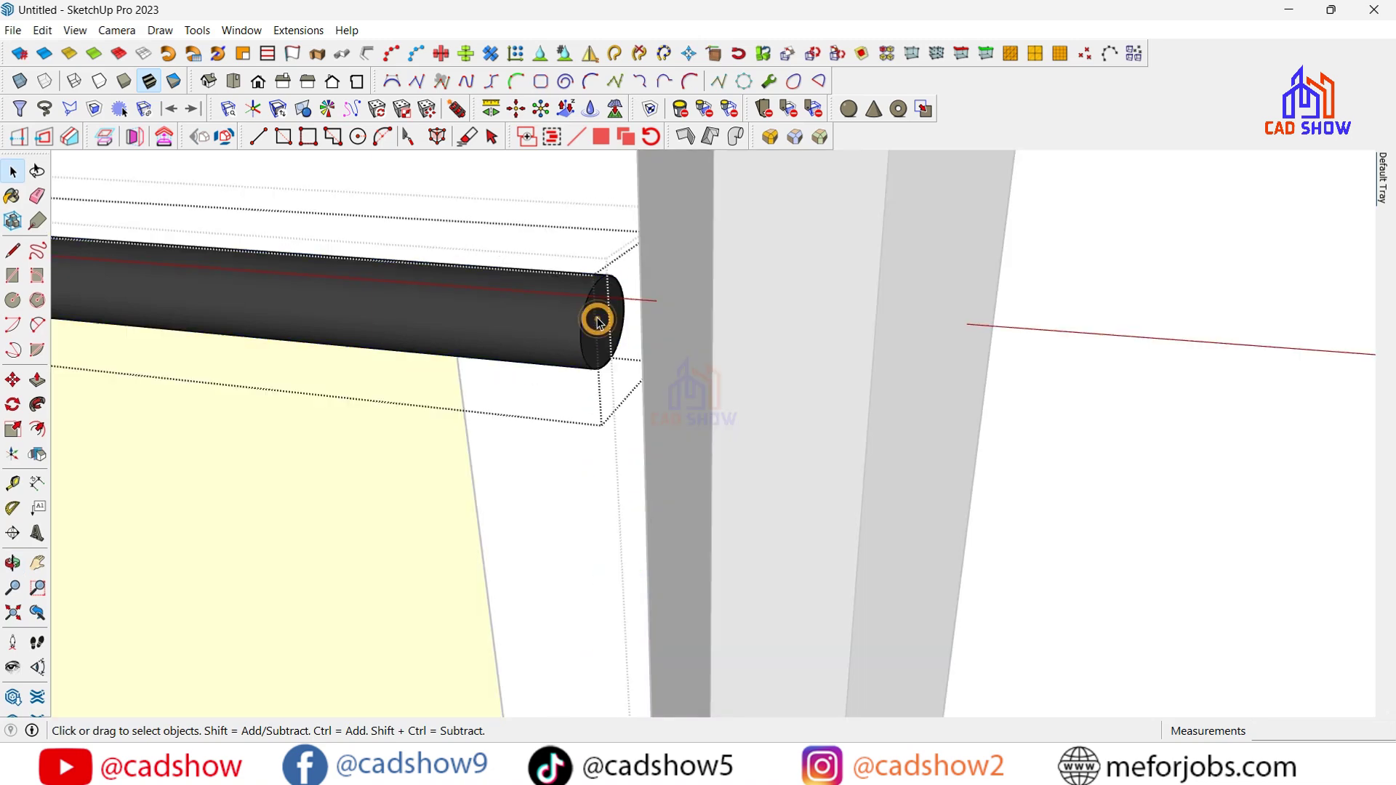
pyautogui.click(611, 316)
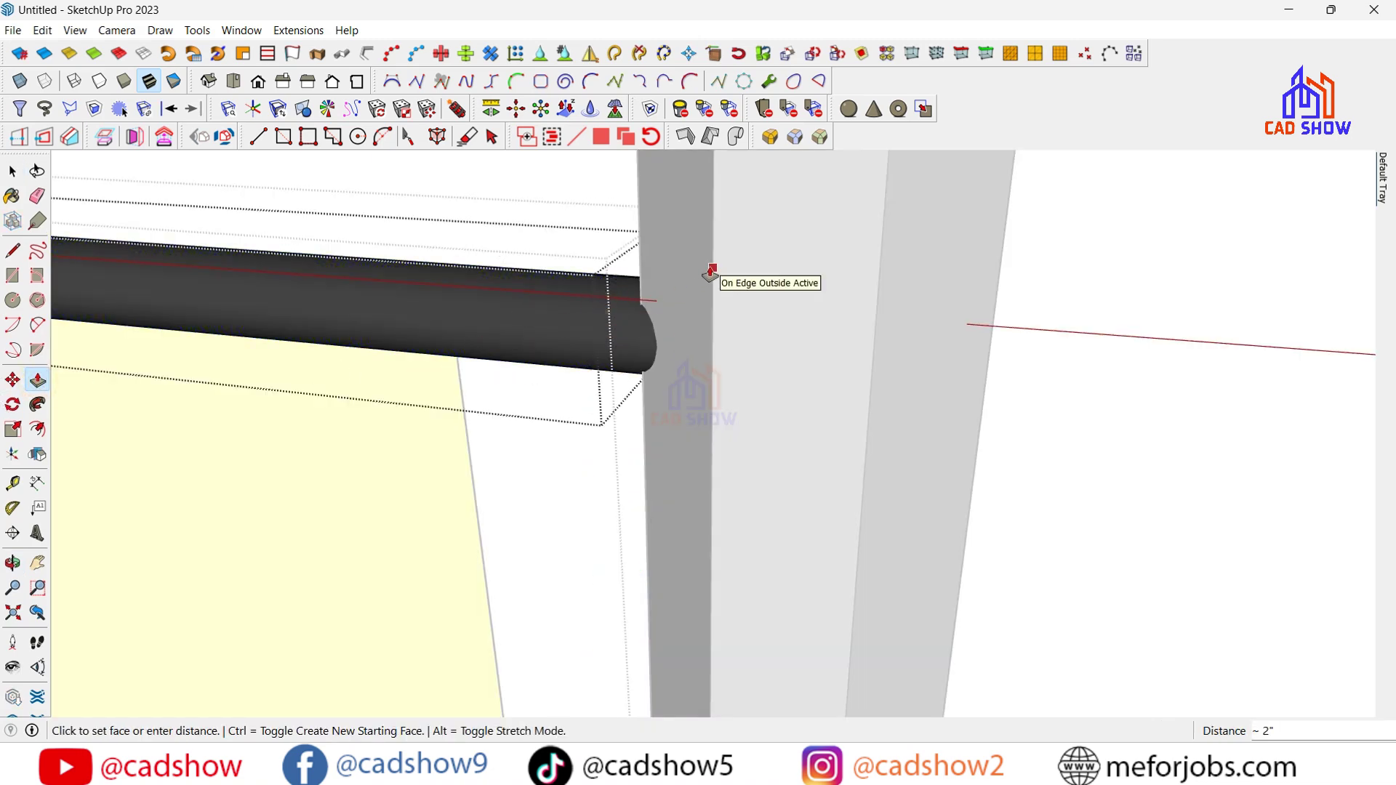
pyautogui.click(711, 274)
pyautogui.scroll(-1, 517, 299)
pyautogui.scroll(-2, 840, 224)
pyautogui.scroll(-2, 840, 224)
pyautogui.scroll(-1, 817, 224)
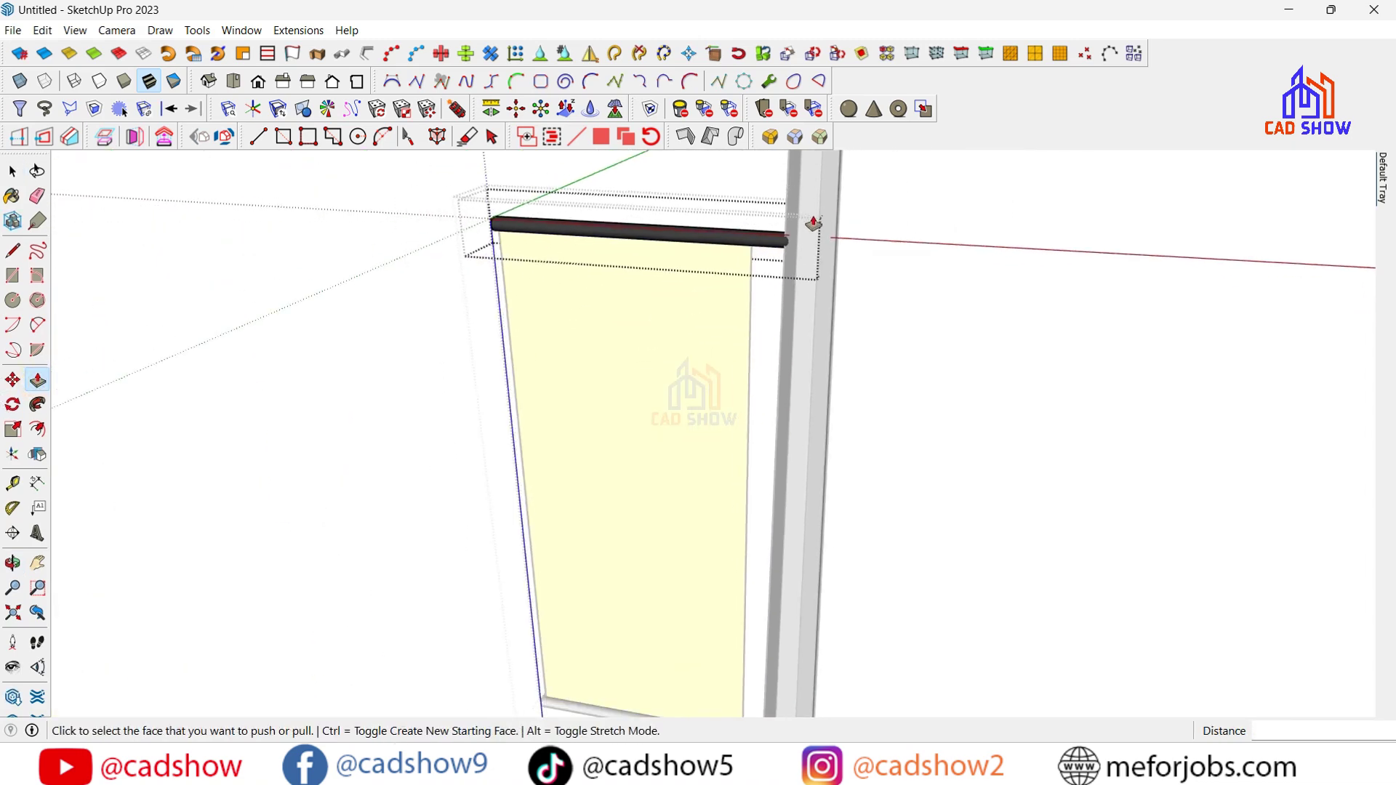
pyautogui.scroll(3, 795, 623)
pyautogui.scroll(1, 795, 624)
pyautogui.click(12, 171)
pyautogui.click(227, 377)
# Extend the bottom rod inside its group so it also reaches the pole
pyautogui.scroll(2, 514, 420)
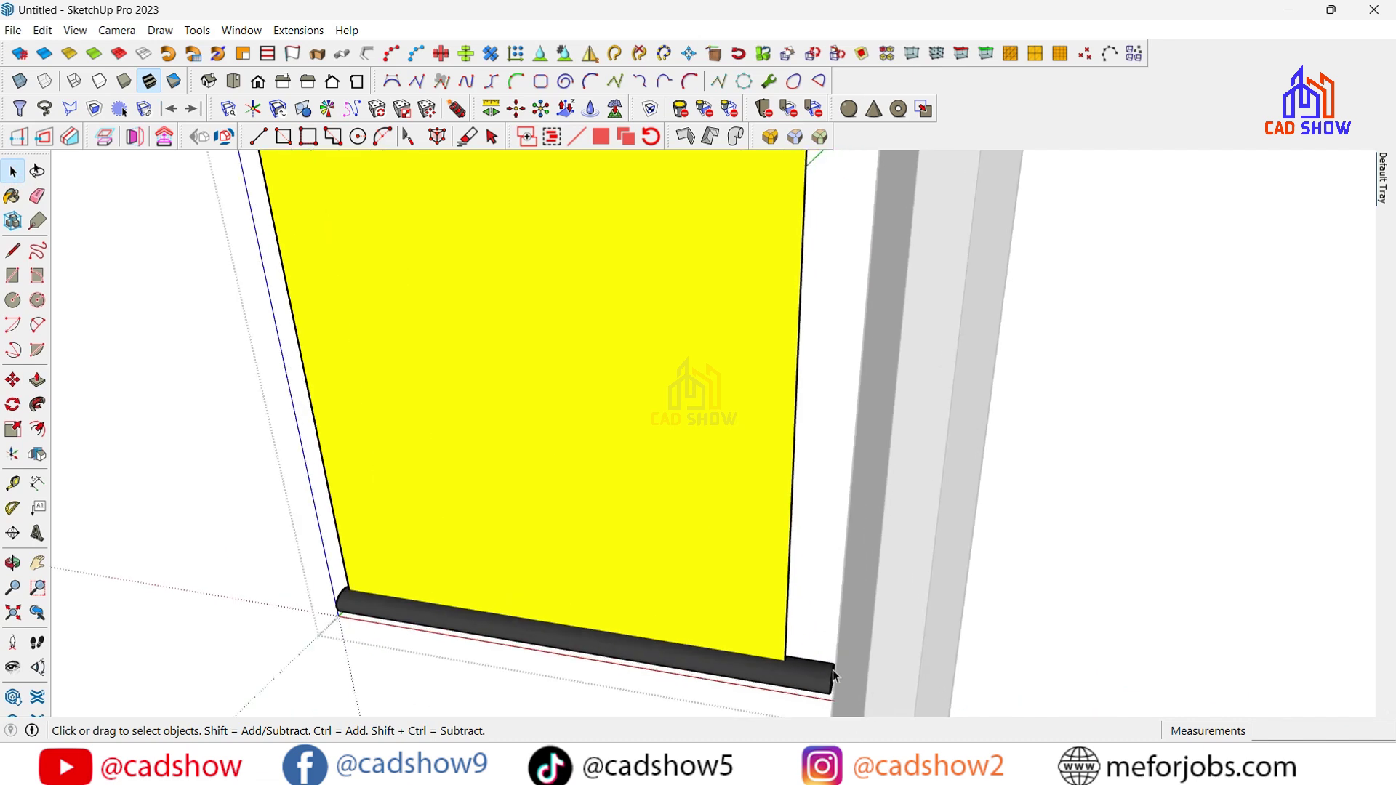
pyautogui.scroll(2, 509, 407)
pyautogui.scroll(2, 681, 615)
pyautogui.scroll(1, 681, 617)
pyautogui.doubleClick(158, 525)
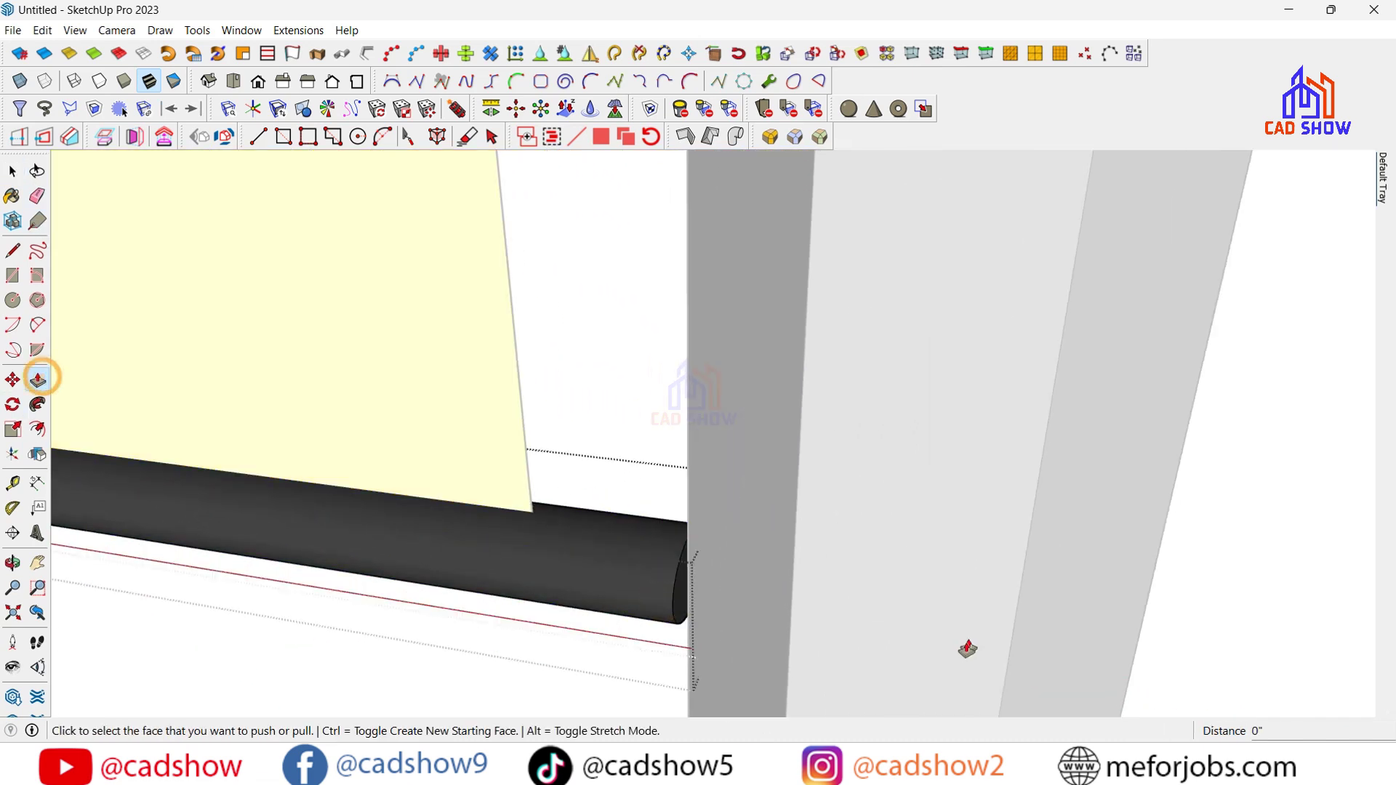
pyautogui.scroll(1, 967, 649)
pyautogui.click(731, 426)
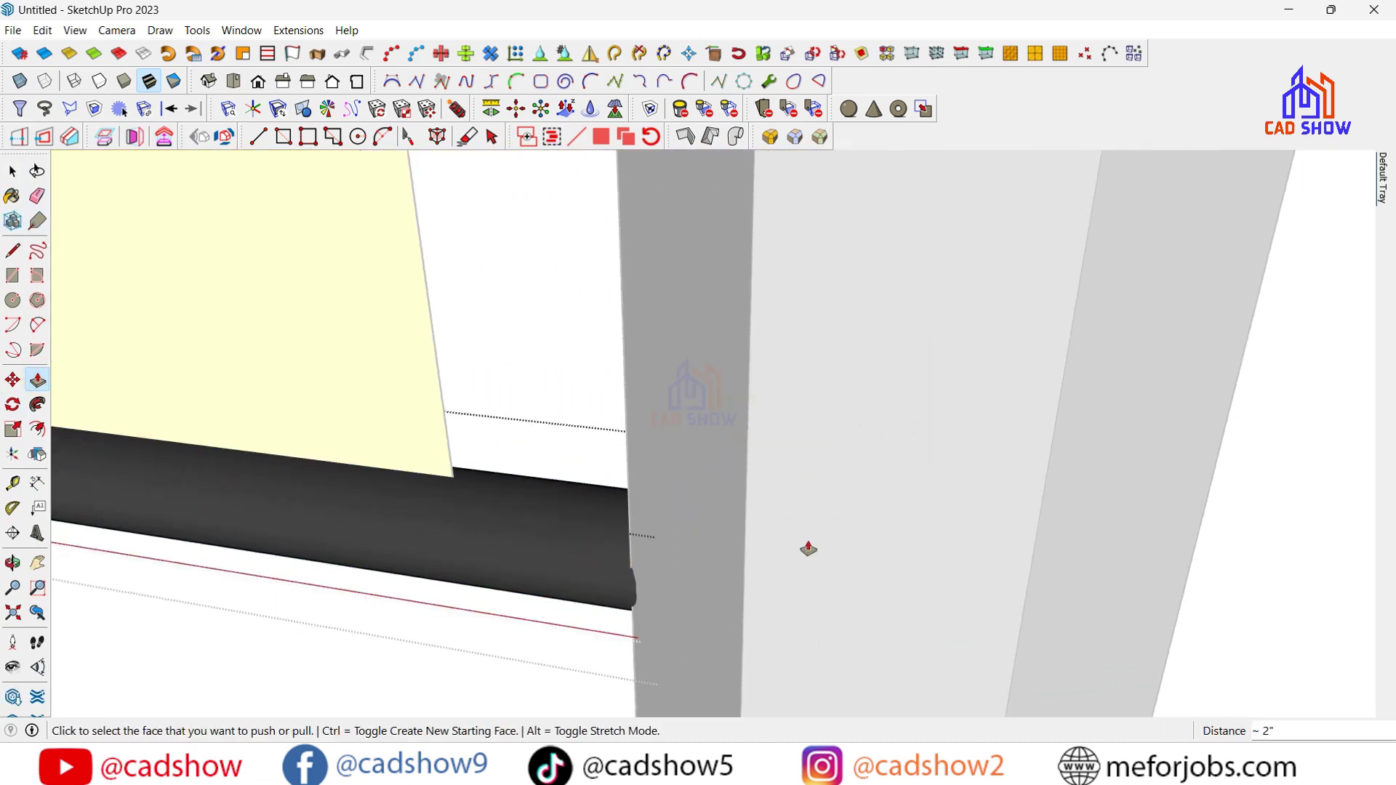
pyautogui.scroll(-2, 778, 436)
pyautogui.click(169, 593)
pyautogui.scroll(-2, 920, 640)
pyautogui.scroll(-2, 920, 640)
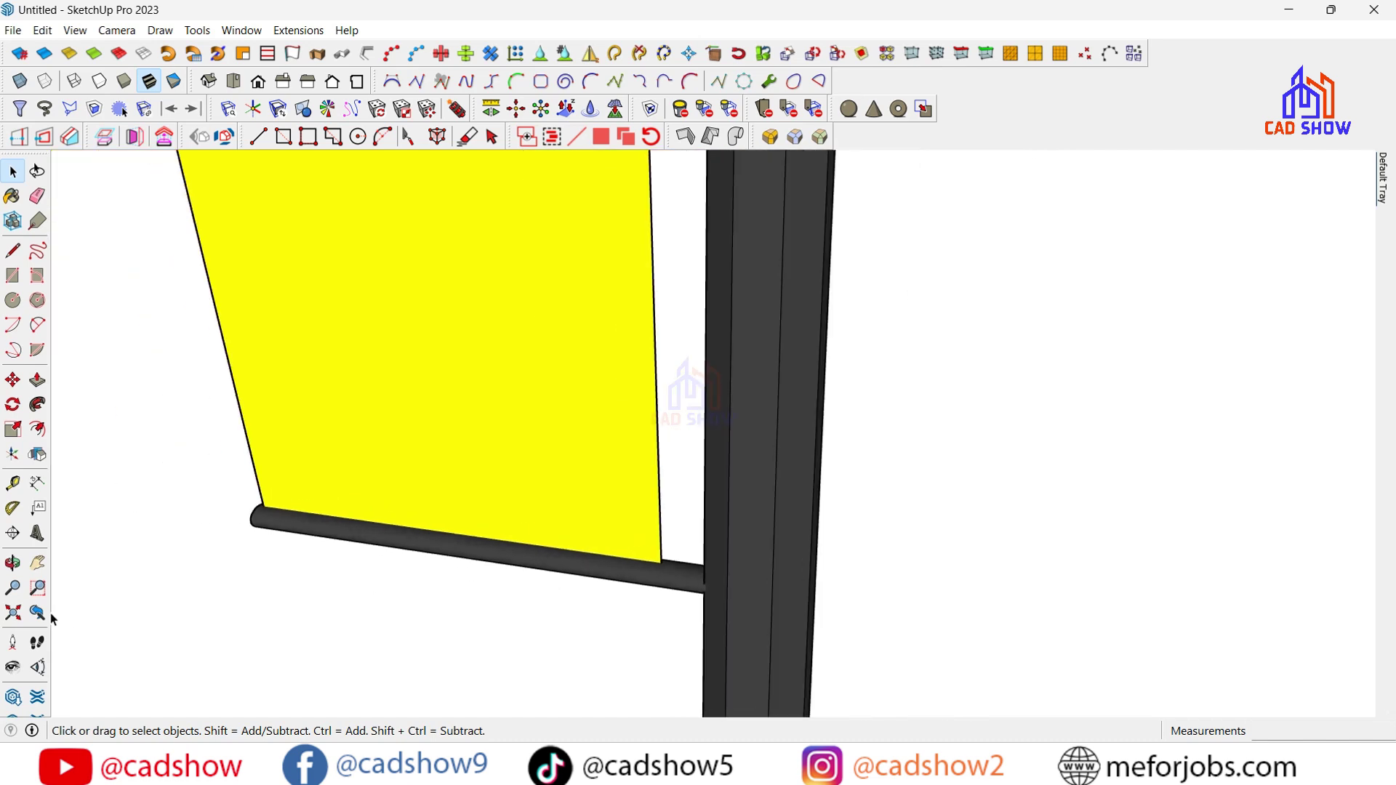
pyautogui.click(13, 564)
pyautogui.moveTo(424, 611)
pyautogui.mouseDown()
pyautogui.moveTo(899, 420)
pyautogui.moveTo(657, 481)
pyautogui.moveTo(586, 545)
pyautogui.moveTo(602, 601)
pyautogui.moveTo(624, 500)
pyautogui.mouseUp()
# Select the entire single-arm lamp post with its yellow banner
pyautogui.scroll(-5, 703, 416)
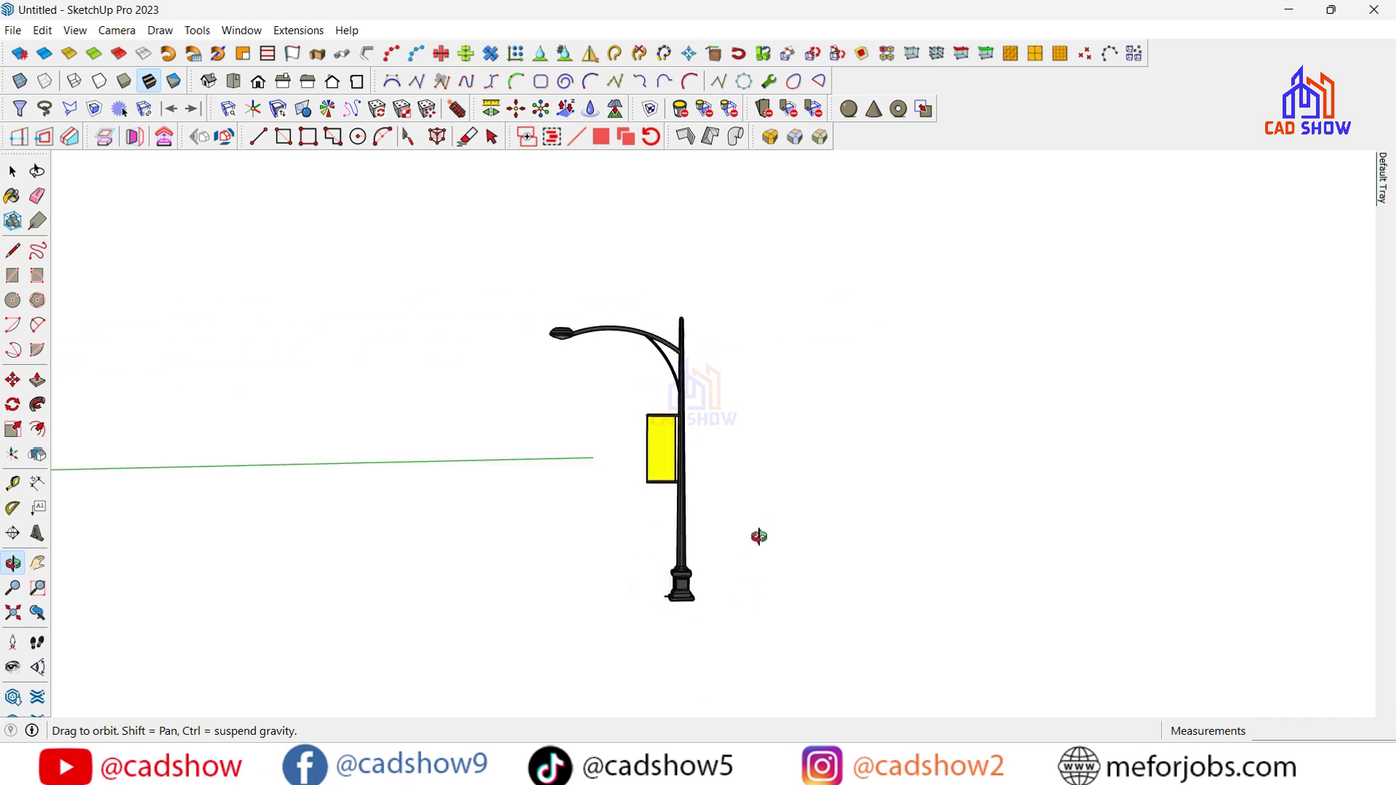
pyautogui.scroll(3, 758, 537)
pyautogui.scroll(3, 648, 586)
pyautogui.press('space')
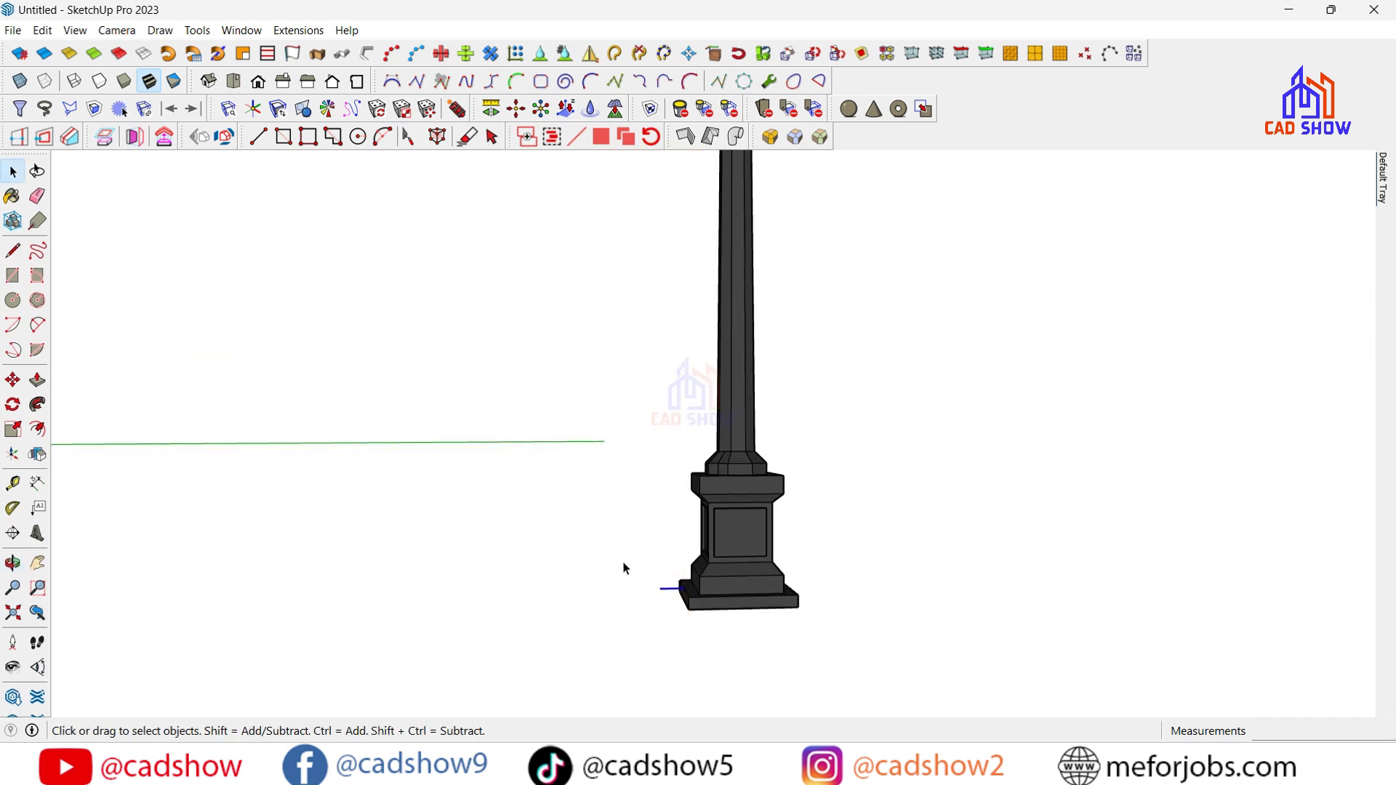
pyautogui.scroll(-3, 720, 662)
pyautogui.scroll(-2, 743, 529)
pyautogui.scroll(-1, 752, 452)
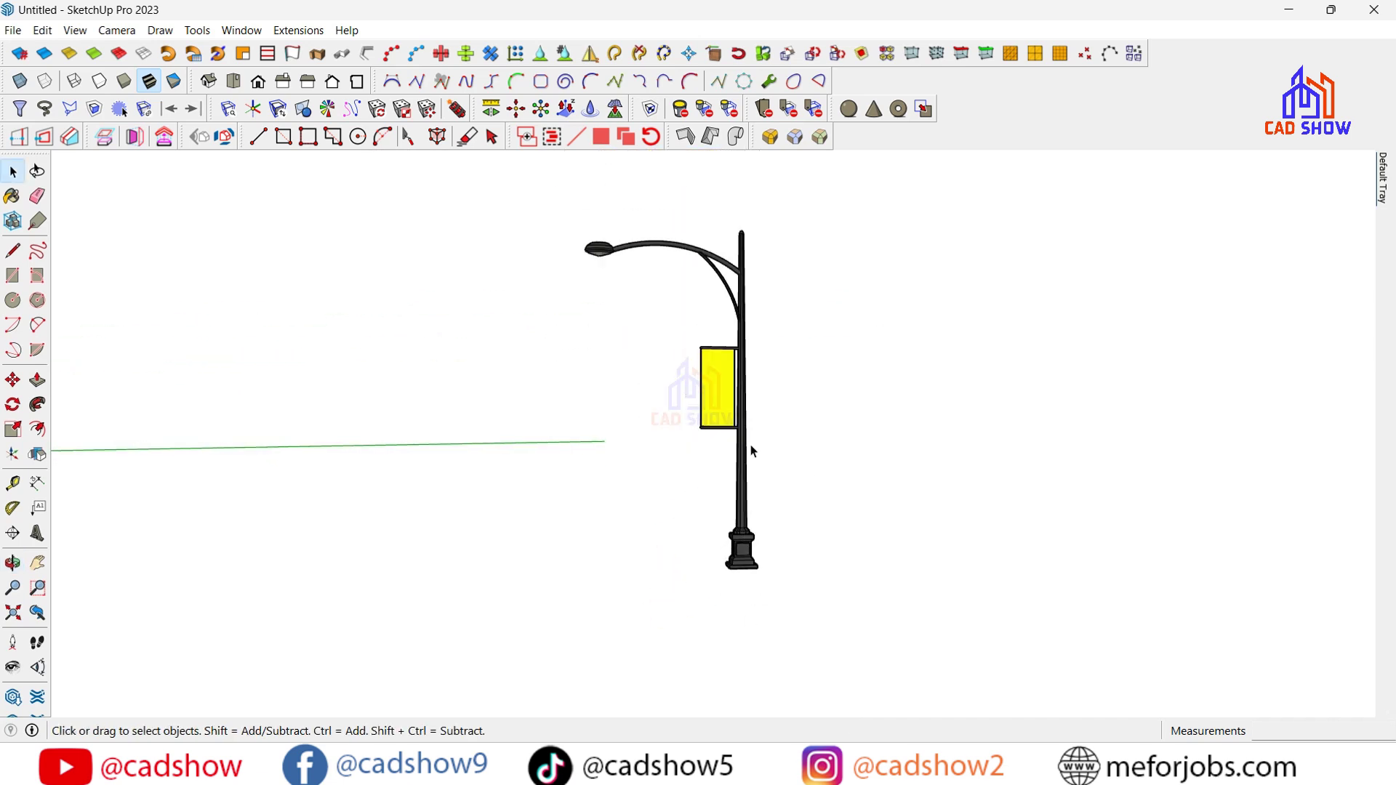
pyautogui.scroll(1, 752, 452)
pyautogui.moveTo(754, 493); pyautogui.dragTo(791, 611)
pyautogui.scroll(-2, 678, 436)
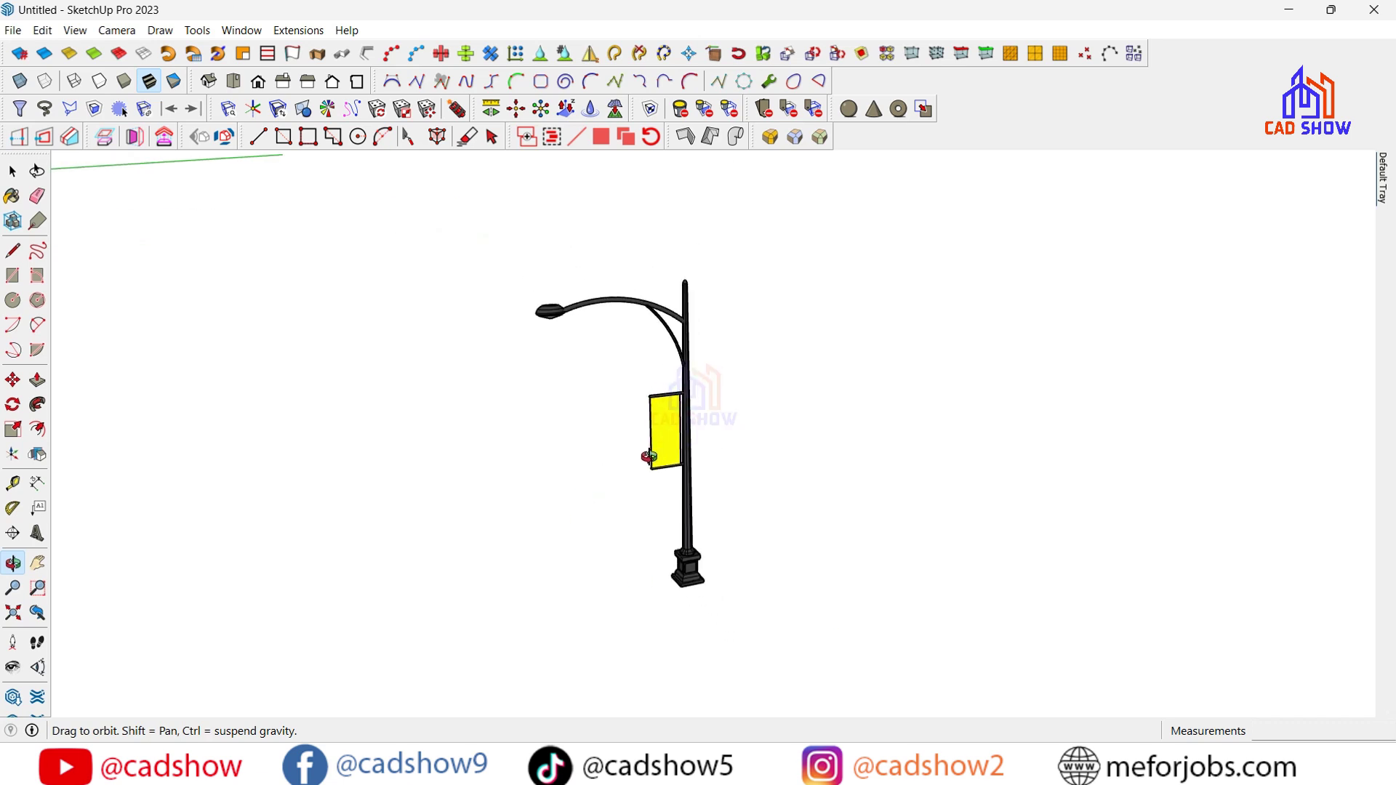
pyautogui.scroll(2, 563, 275)
pyautogui.rightClick(560, 273)
pyautogui.click(582, 284)
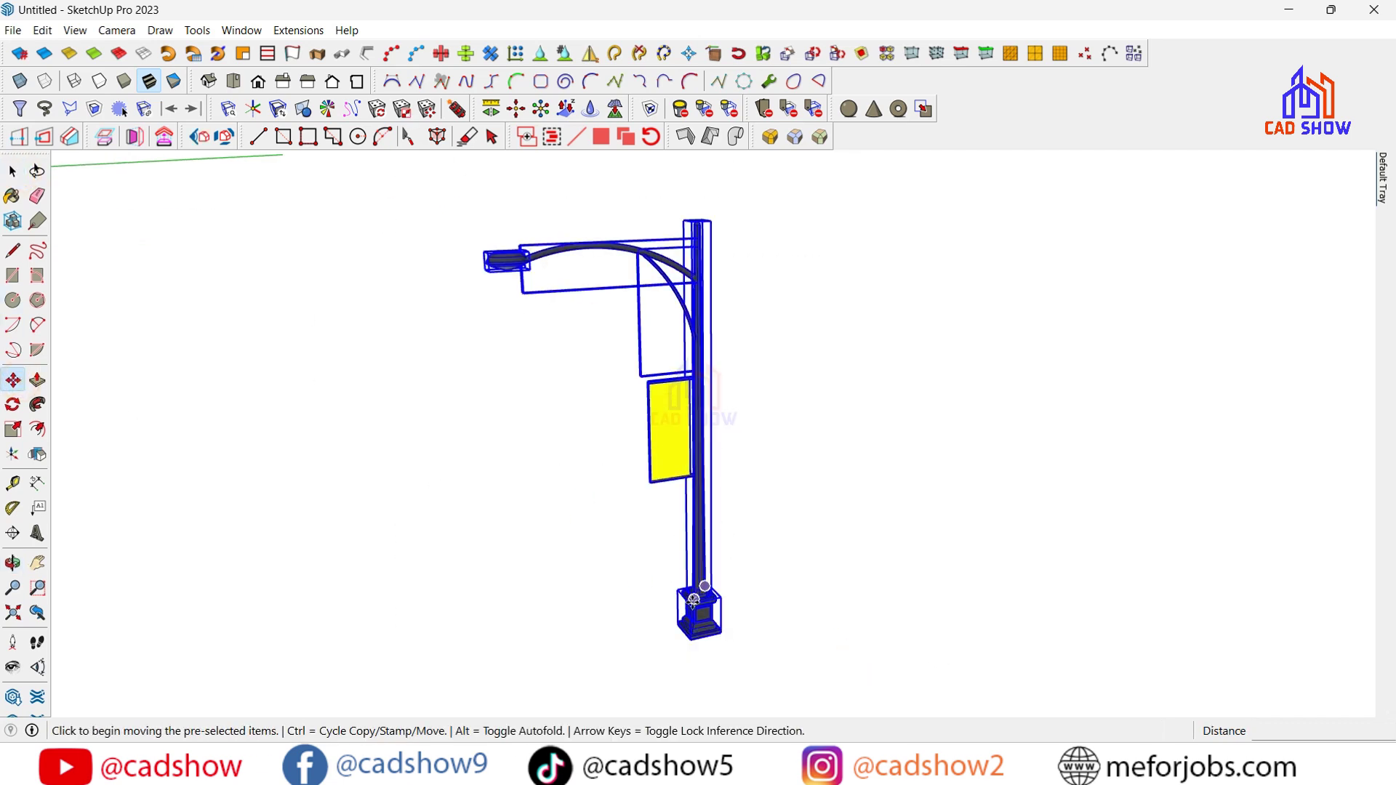
# Copy the lamp post with Move+Ctrl and place the copy to the right
pyautogui.click(691, 640)
pyautogui.click(857, 600)
pyautogui.scroll(1, 1023, 281)
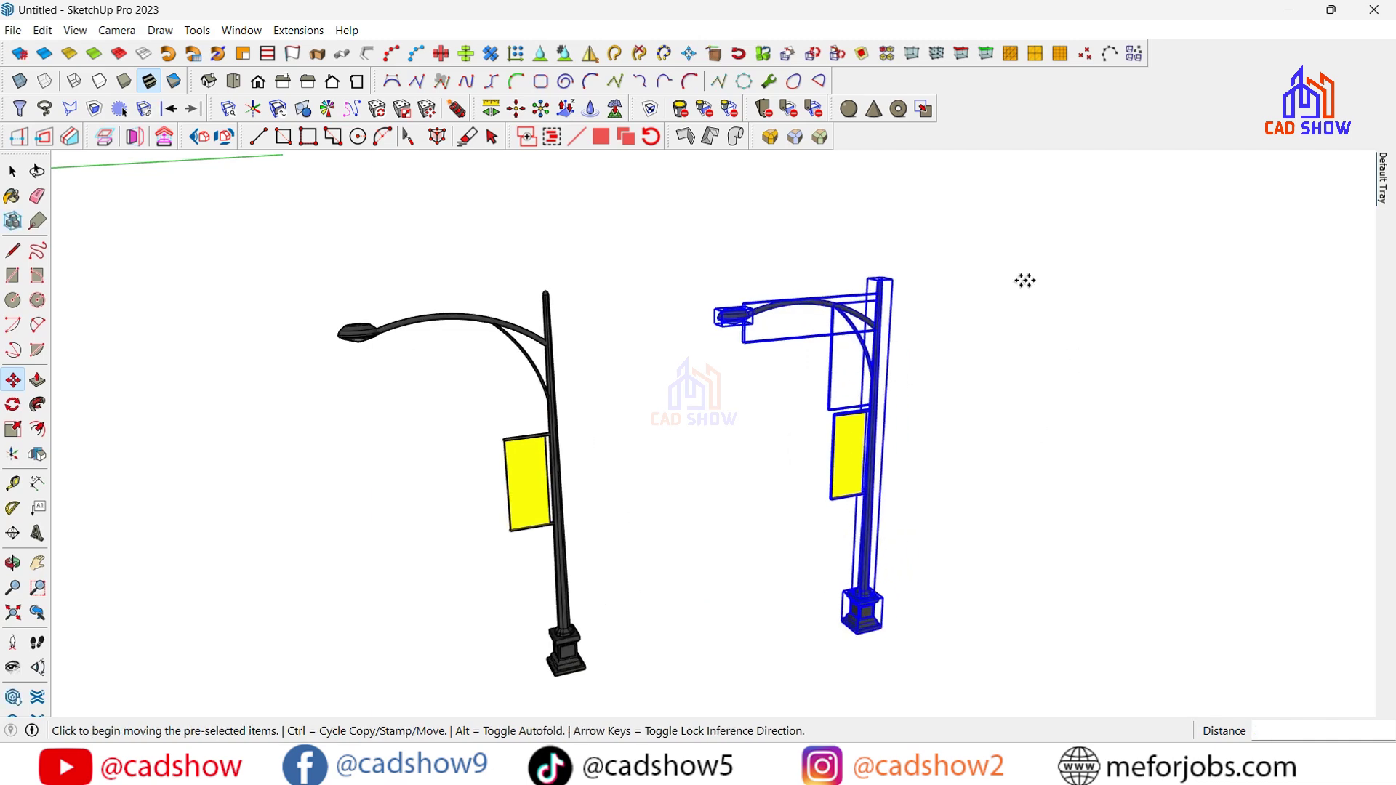
pyautogui.scroll(2, 834, 310)
pyautogui.click(12, 171)
pyautogui.click(603, 490)
pyautogui.scroll(-3, 705, 357)
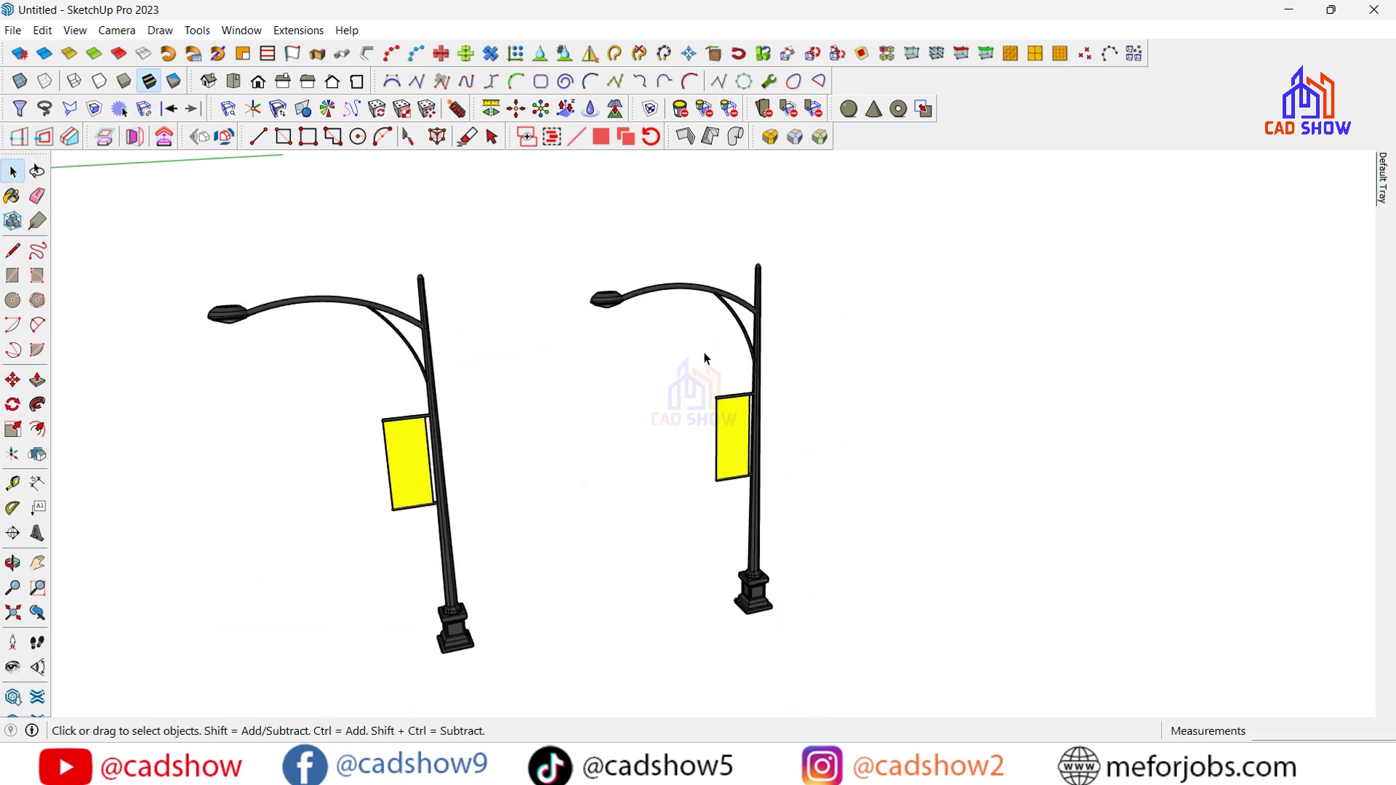
pyautogui.moveTo(569, 237); pyautogui.dragTo(568, 235)
# Flip-copy the right lamp's arm and banner across the pole to make a second arm
pyautogui.scroll(2, 736, 394)
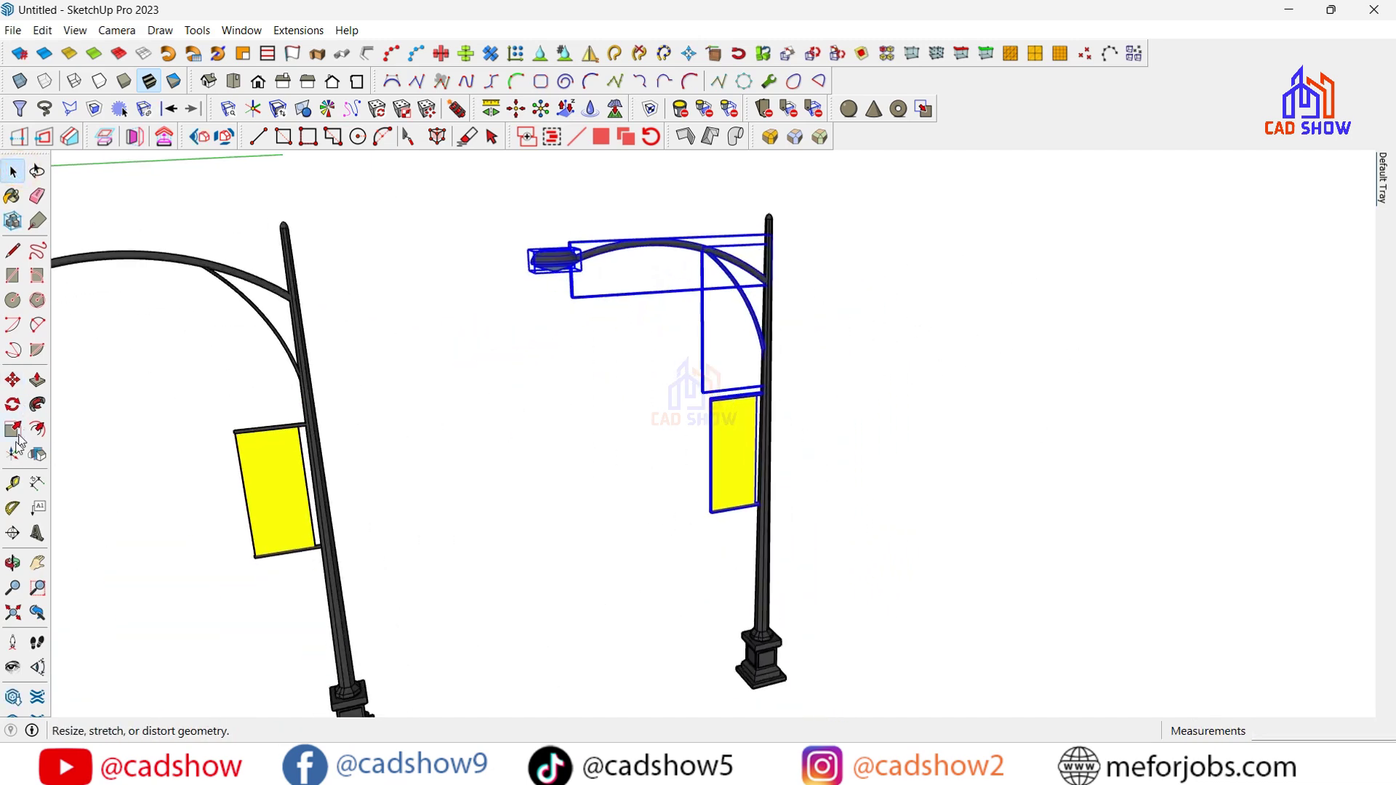
pyautogui.click(37, 454)
pyautogui.scroll(-2, 661, 417)
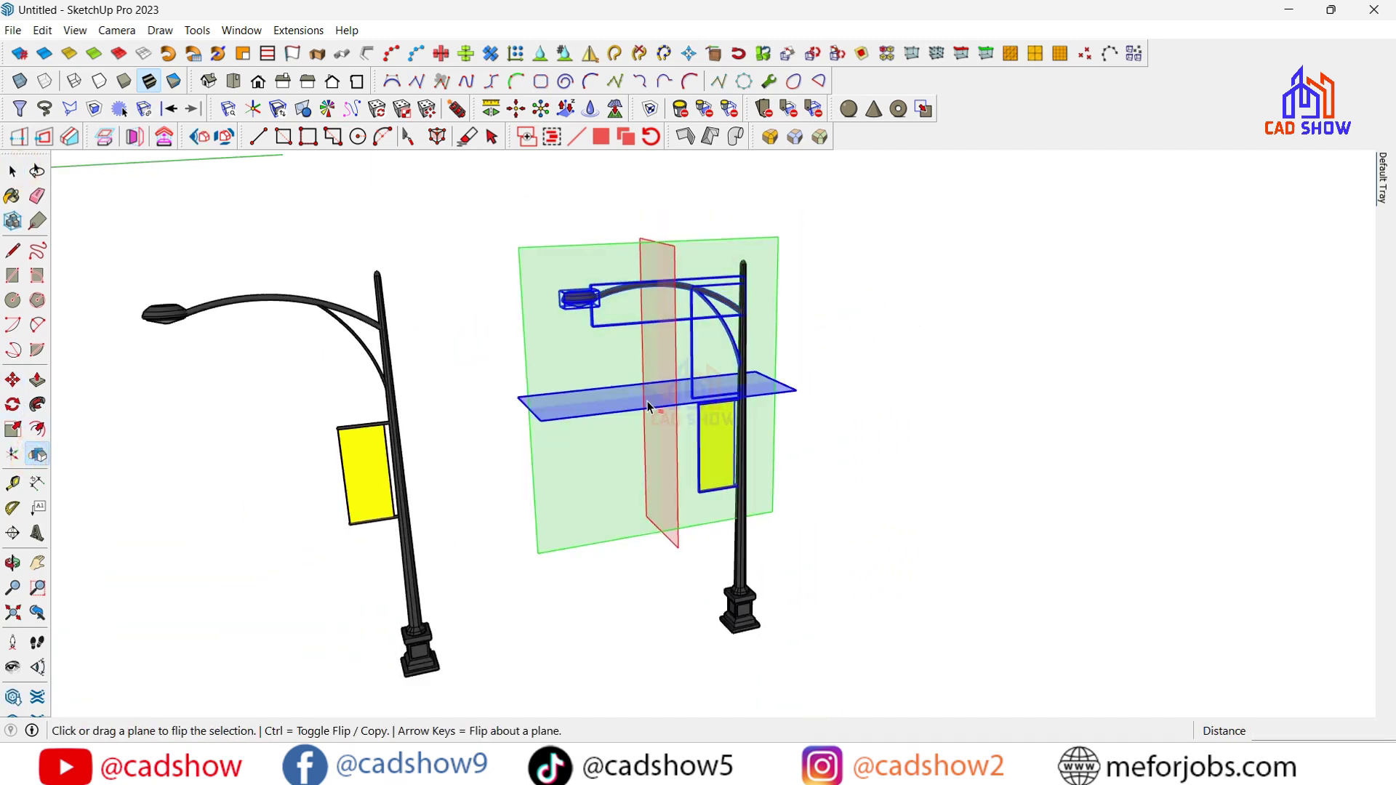
pyautogui.click(676, 538)
pyautogui.scroll(6, 741, 626)
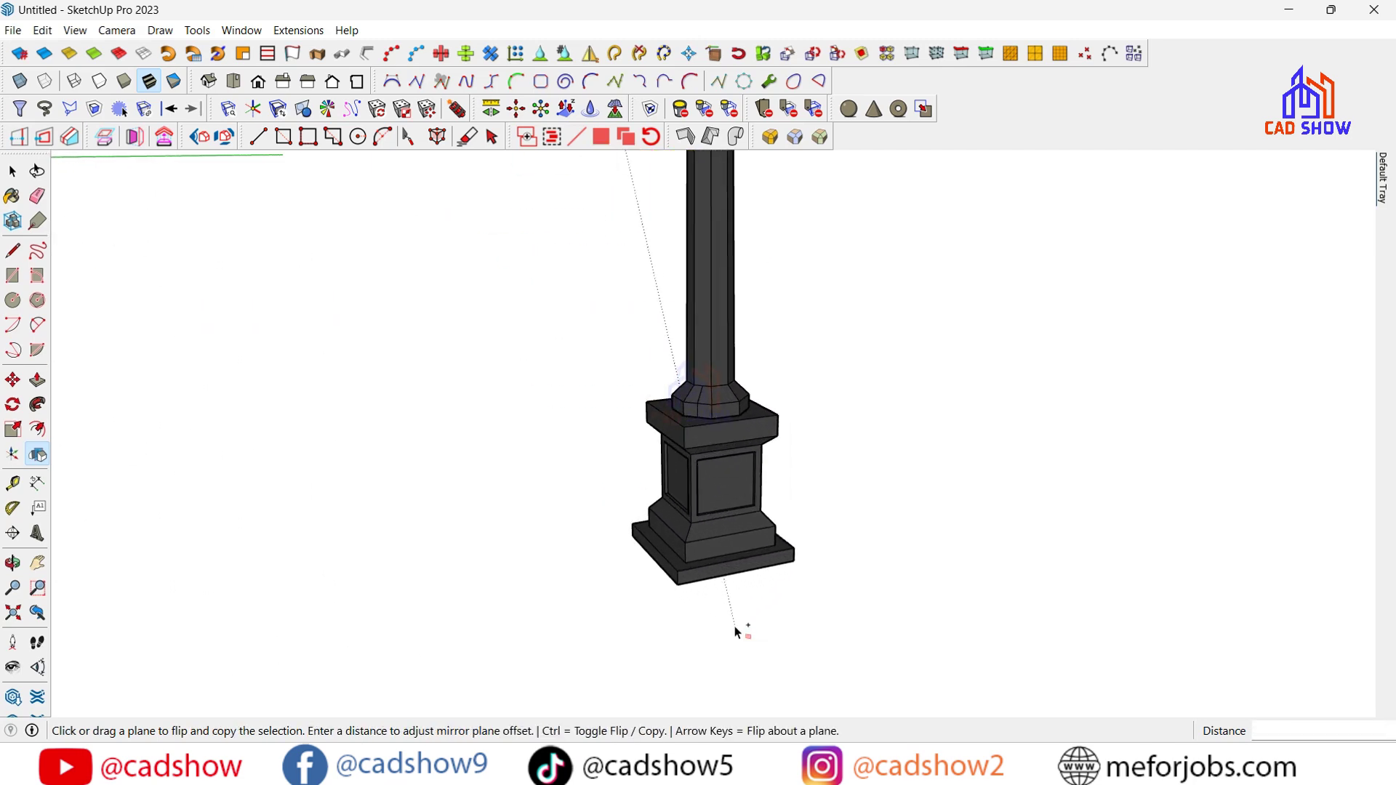
pyautogui.scroll(-2, 735, 626)
pyautogui.press('ctrl')
pyautogui.scroll(-3, 717, 615)
pyautogui.scroll(-2, 713, 626)
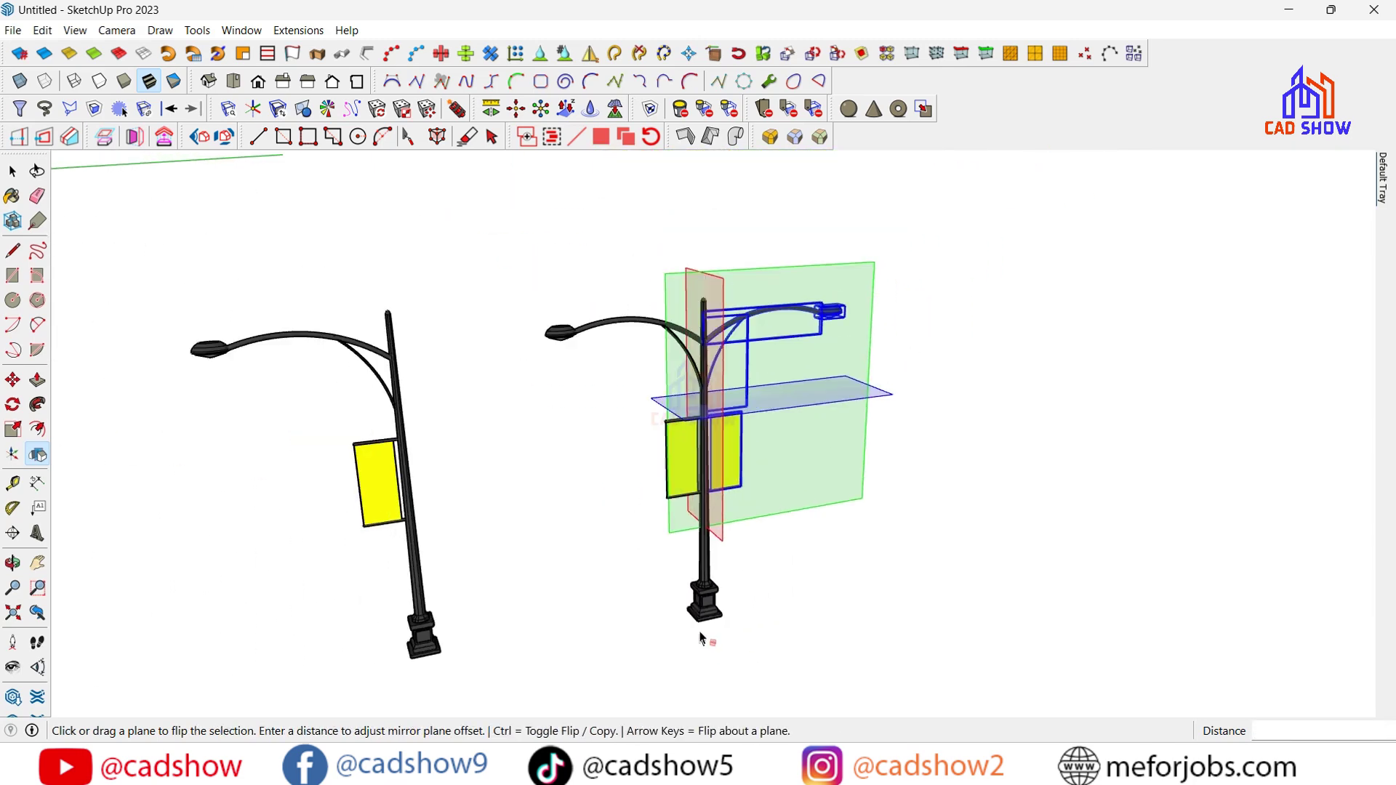
pyautogui.press('space')
pyautogui.click(577, 429)
pyautogui.scroll(3, 723, 461)
pyautogui.scroll(1, 723, 461)
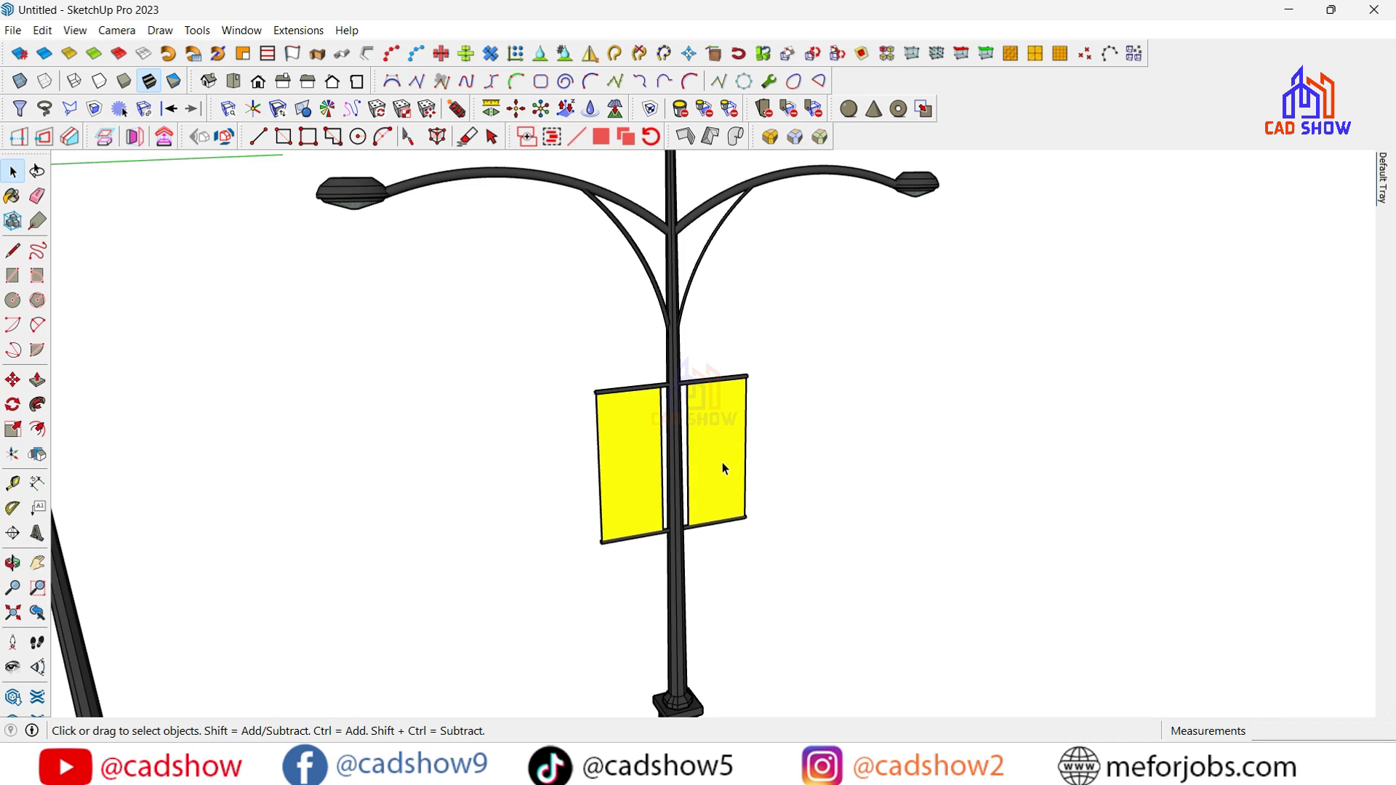
pyautogui.doubleClick(722, 461)
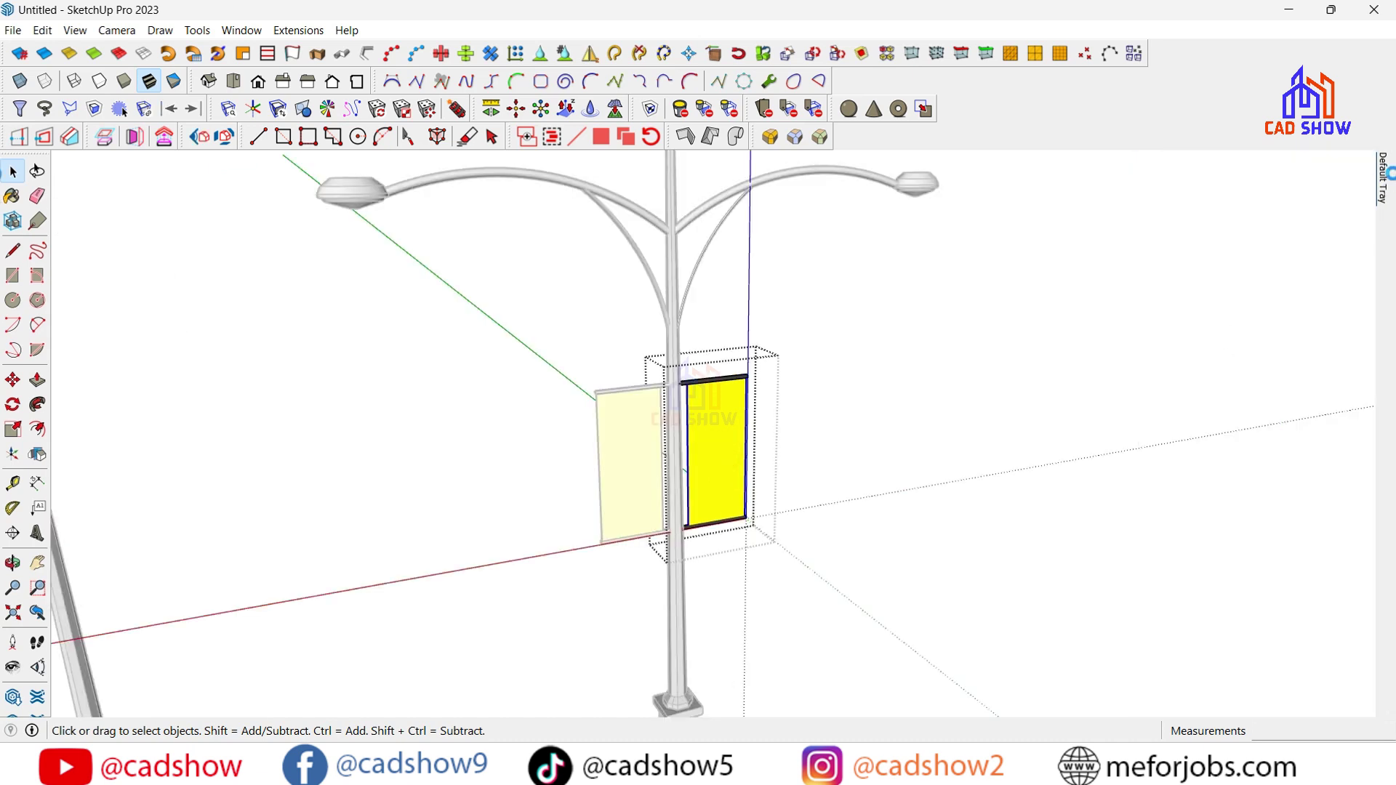
# Paint the mirrored right banner with a red colour material
pyautogui.scroll(3, 1218, 385)
pyautogui.scroll(2, 1219, 386)
pyautogui.scroll(-4, 1279, 381)
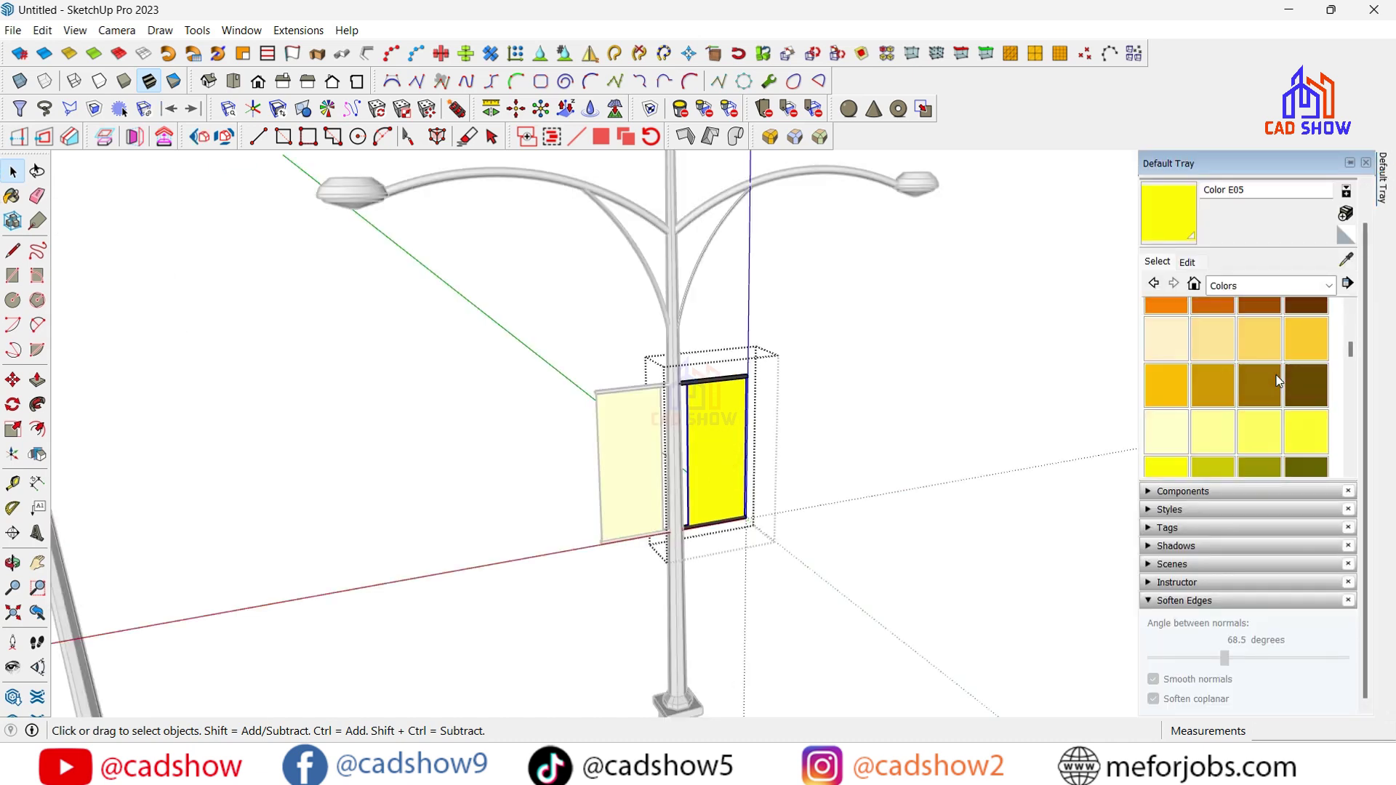
pyautogui.scroll(-5, 1279, 380)
pyautogui.scroll(-2, 1279, 378)
pyautogui.scroll(2, 1278, 377)
pyautogui.scroll(1, 1277, 375)
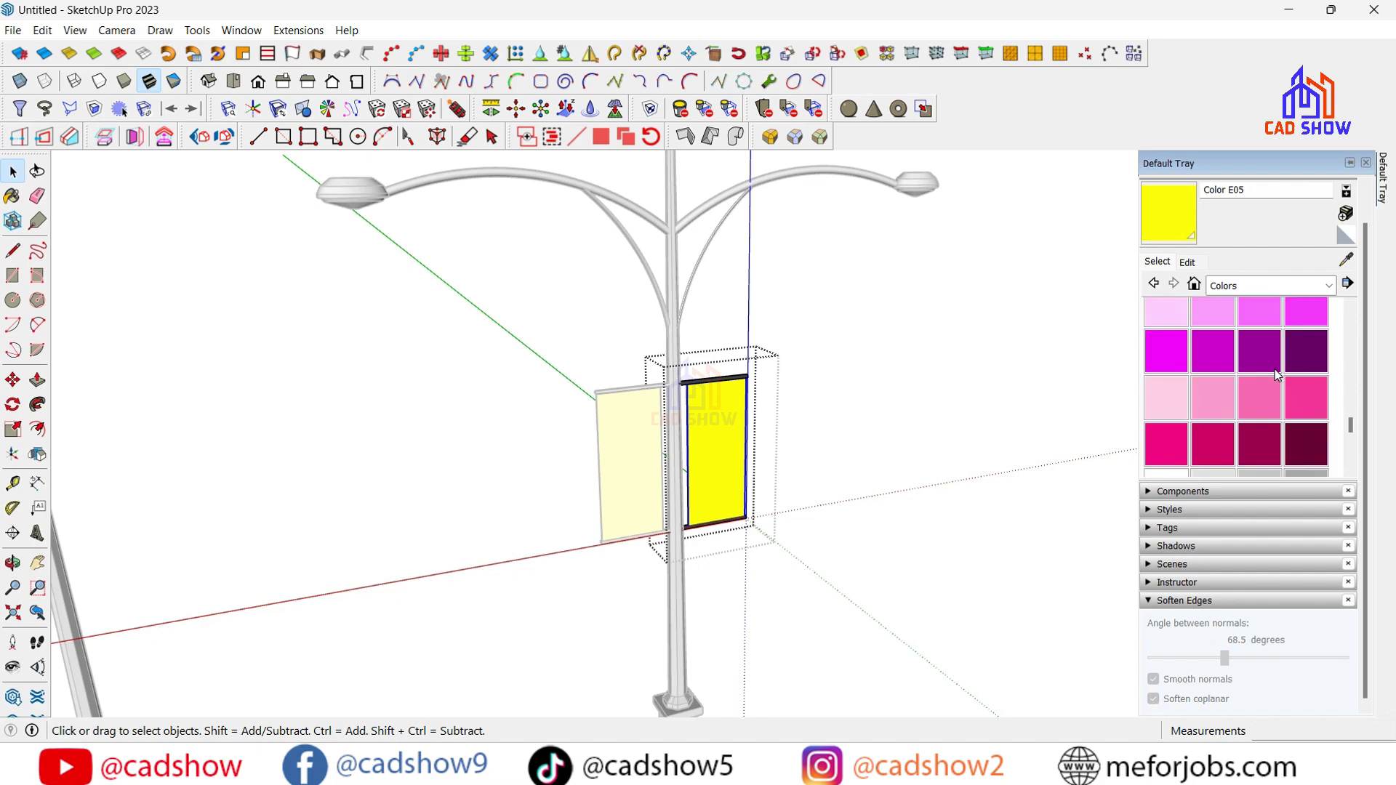
pyautogui.scroll(3, 1277, 375)
pyautogui.scroll(3, 1277, 375)
pyautogui.scroll(3, 1278, 375)
pyautogui.scroll(1, 1277, 375)
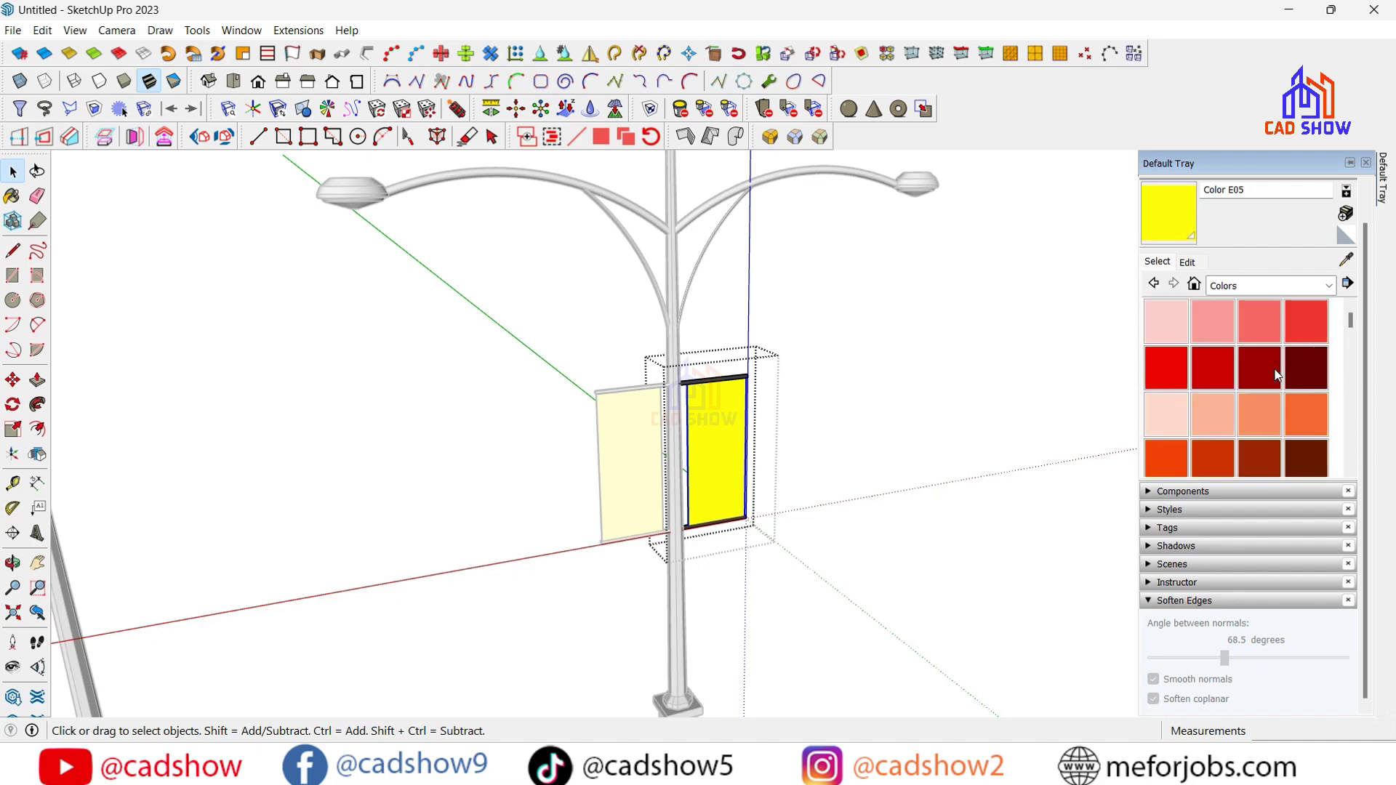
pyautogui.click(1307, 336)
pyautogui.scroll(-2, 987, 374)
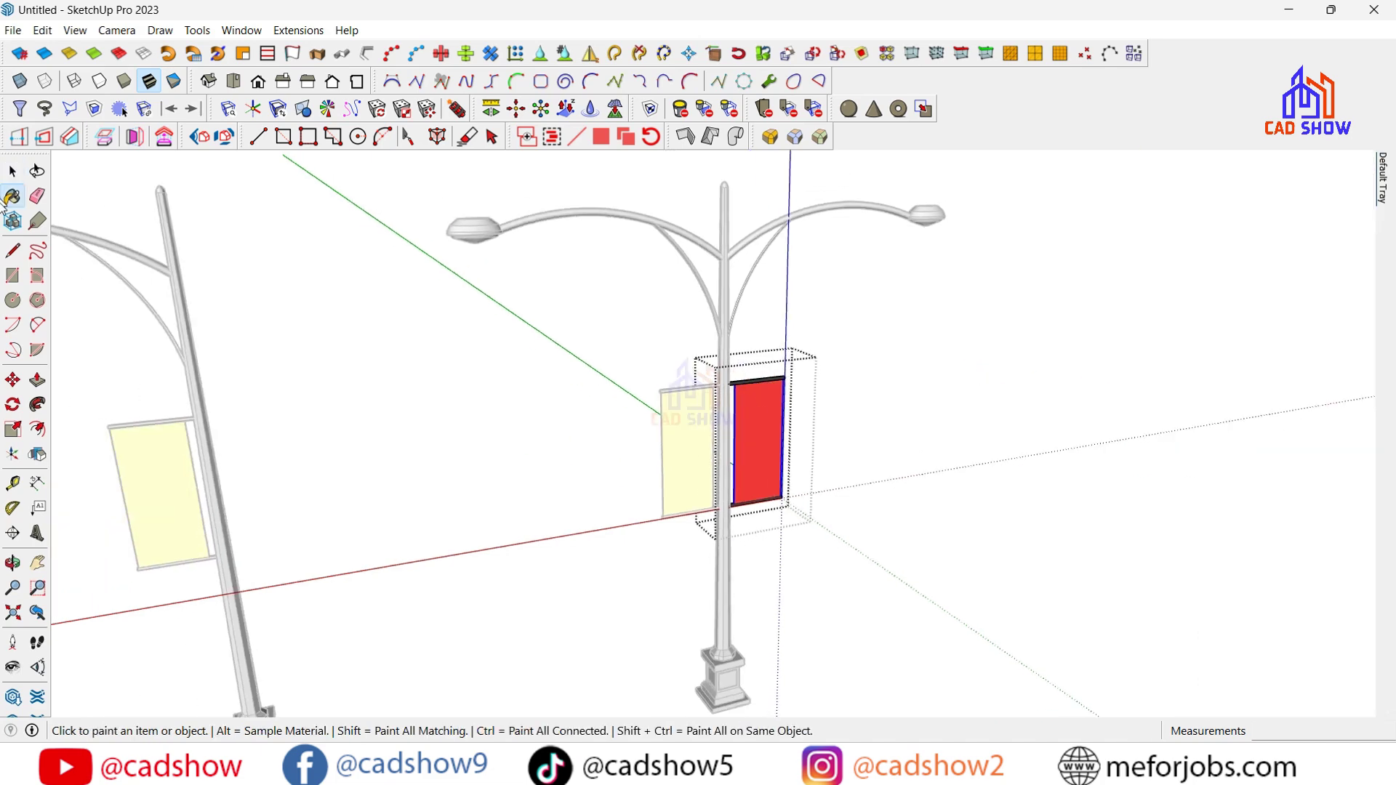
pyautogui.click(572, 464)
pyautogui.scroll(-3, 572, 464)
pyautogui.scroll(-2, 527, 429)
pyautogui.scroll(2, 688, 364)
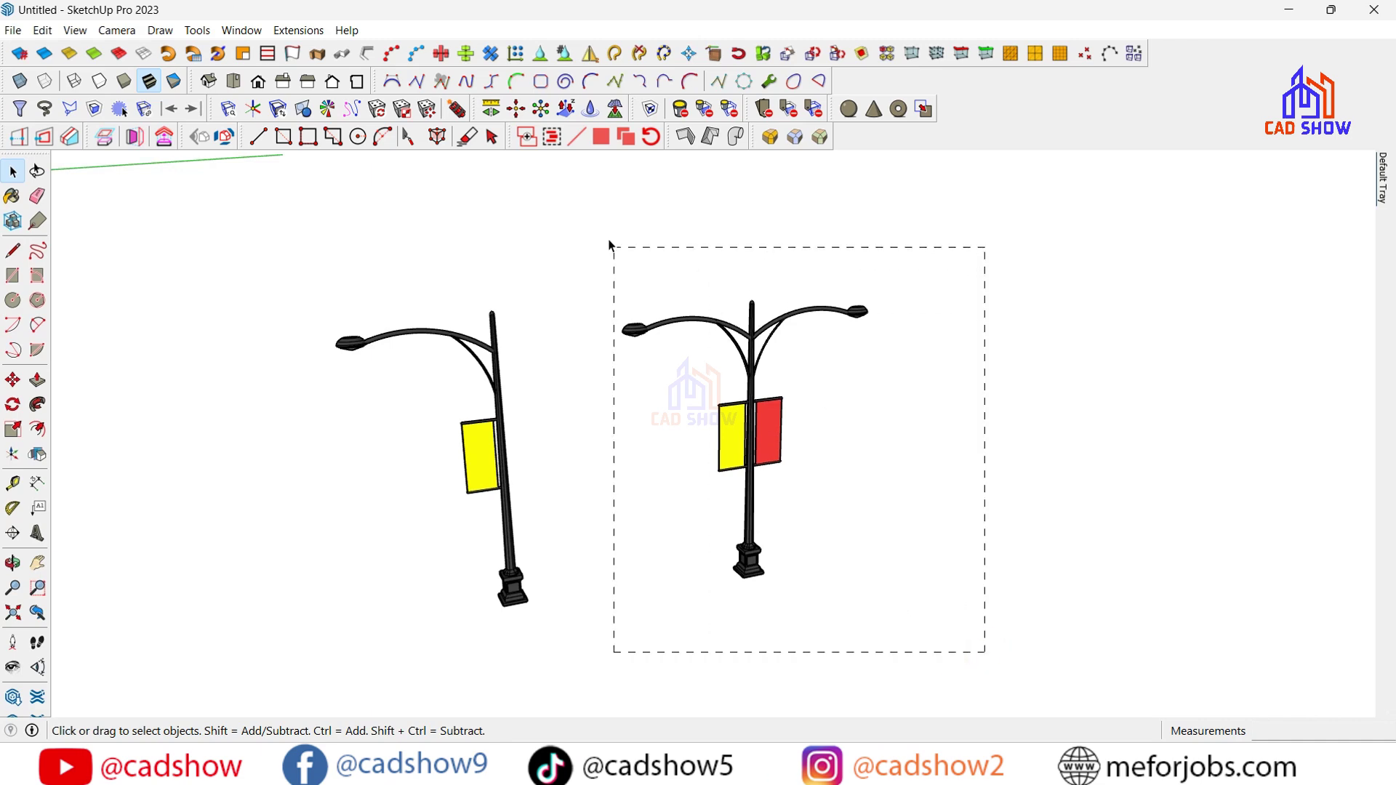
# Make the double-arm lamppost a component with its axes at the base corner
pyautogui.rightClick(757, 375)
pyautogui.click(829, 140)
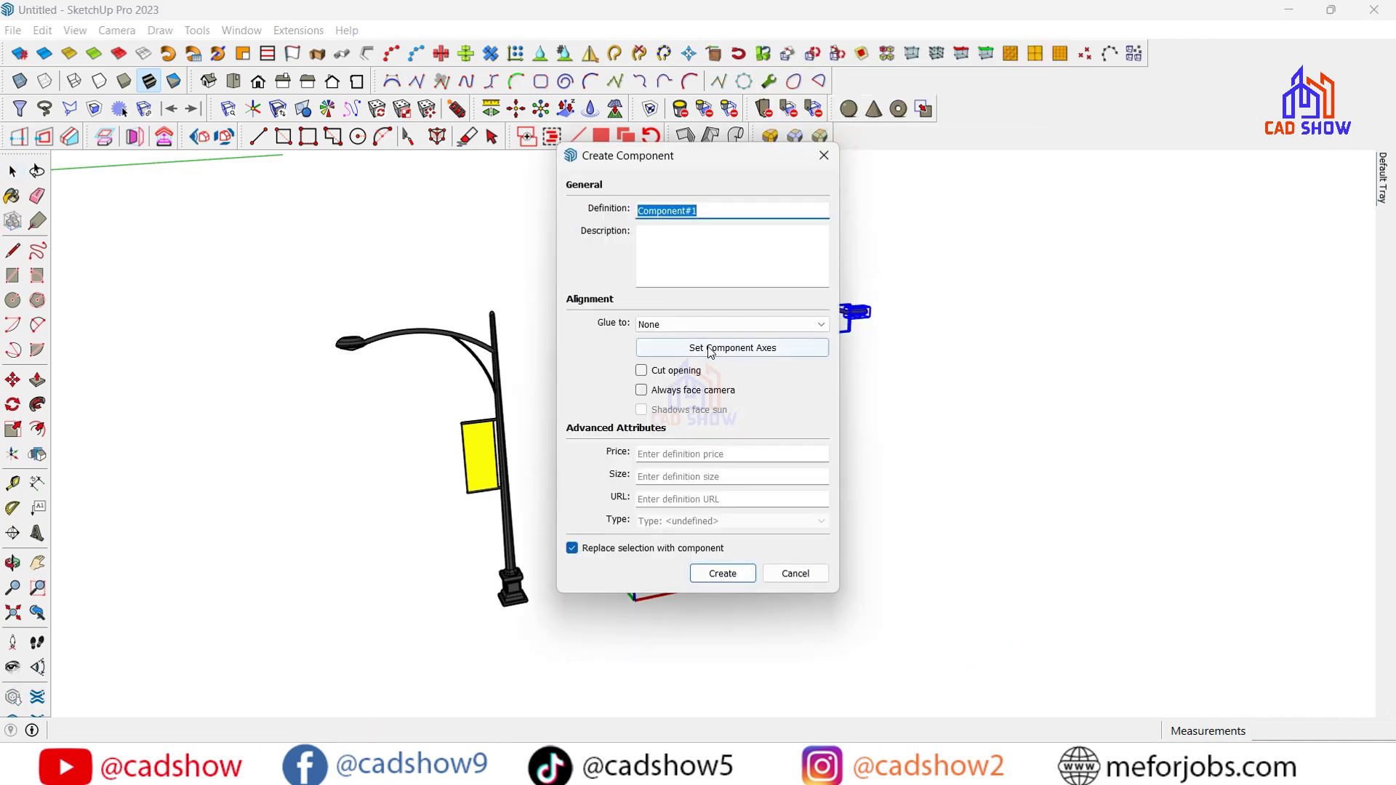
pyautogui.click(713, 352)
pyautogui.scroll(3, 747, 576)
pyautogui.scroll(2, 722, 577)
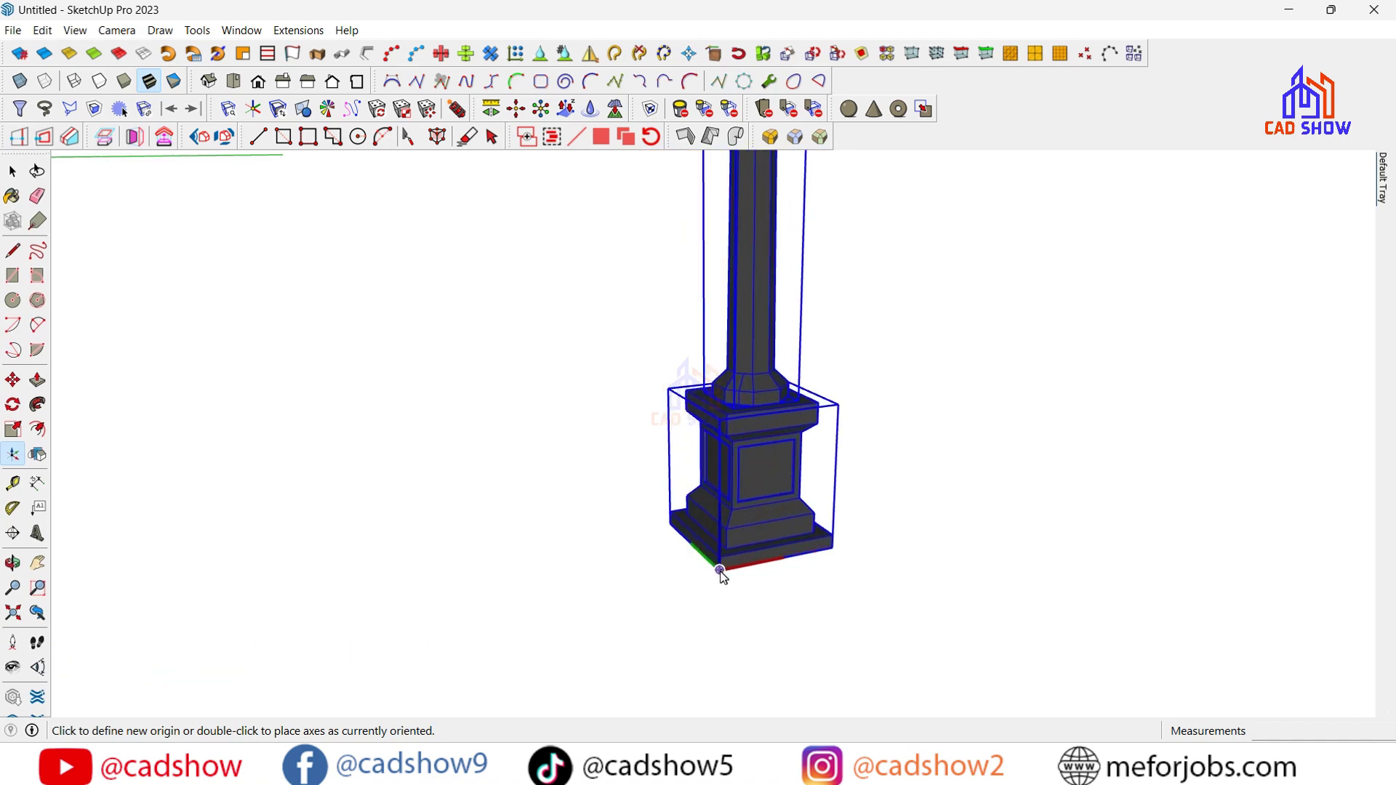
pyautogui.scroll(2, 720, 574)
pyautogui.click(447, 320)
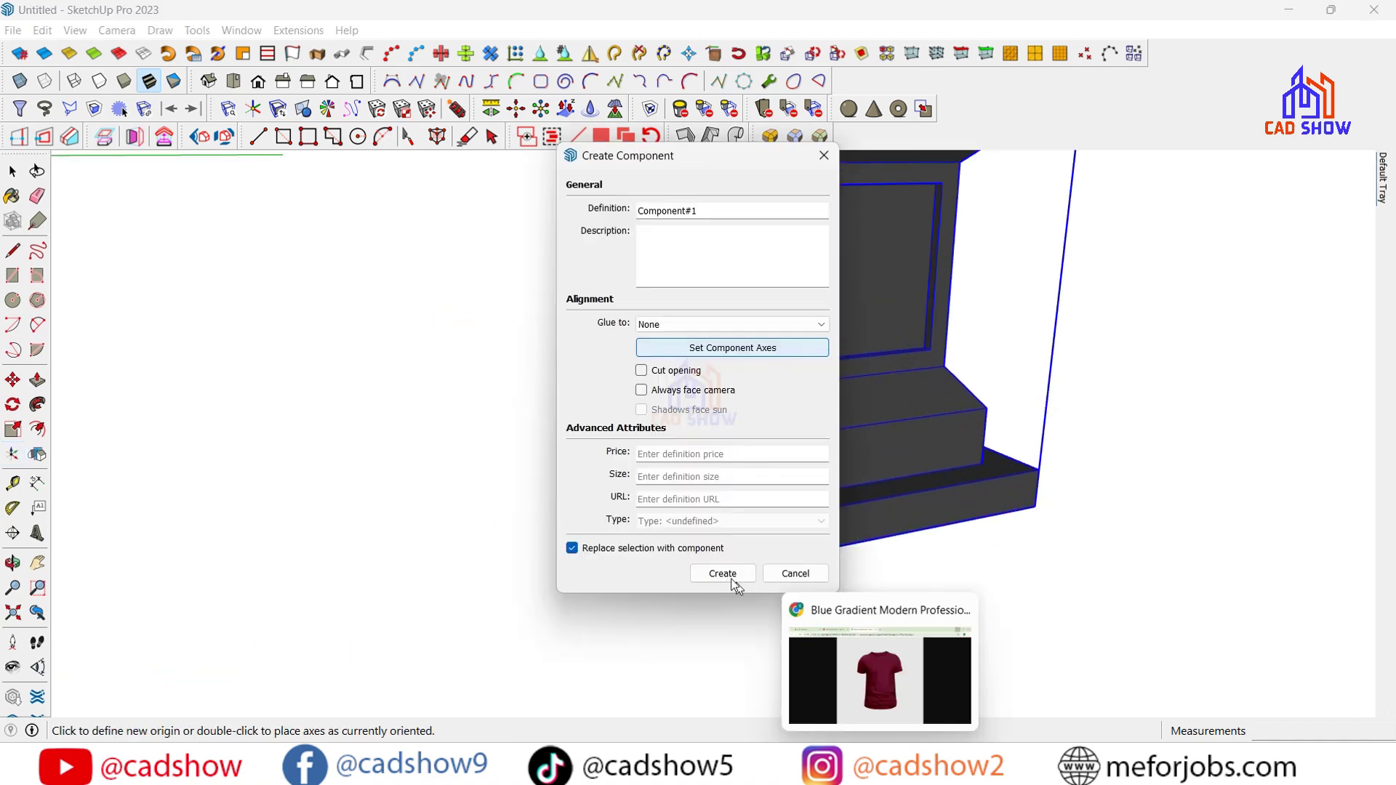
pyautogui.click(720, 574)
pyautogui.scroll(-2, 720, 573)
pyautogui.scroll(-3, 901, 571)
pyautogui.scroll(-2, 896, 561)
pyautogui.scroll(-3, 896, 562)
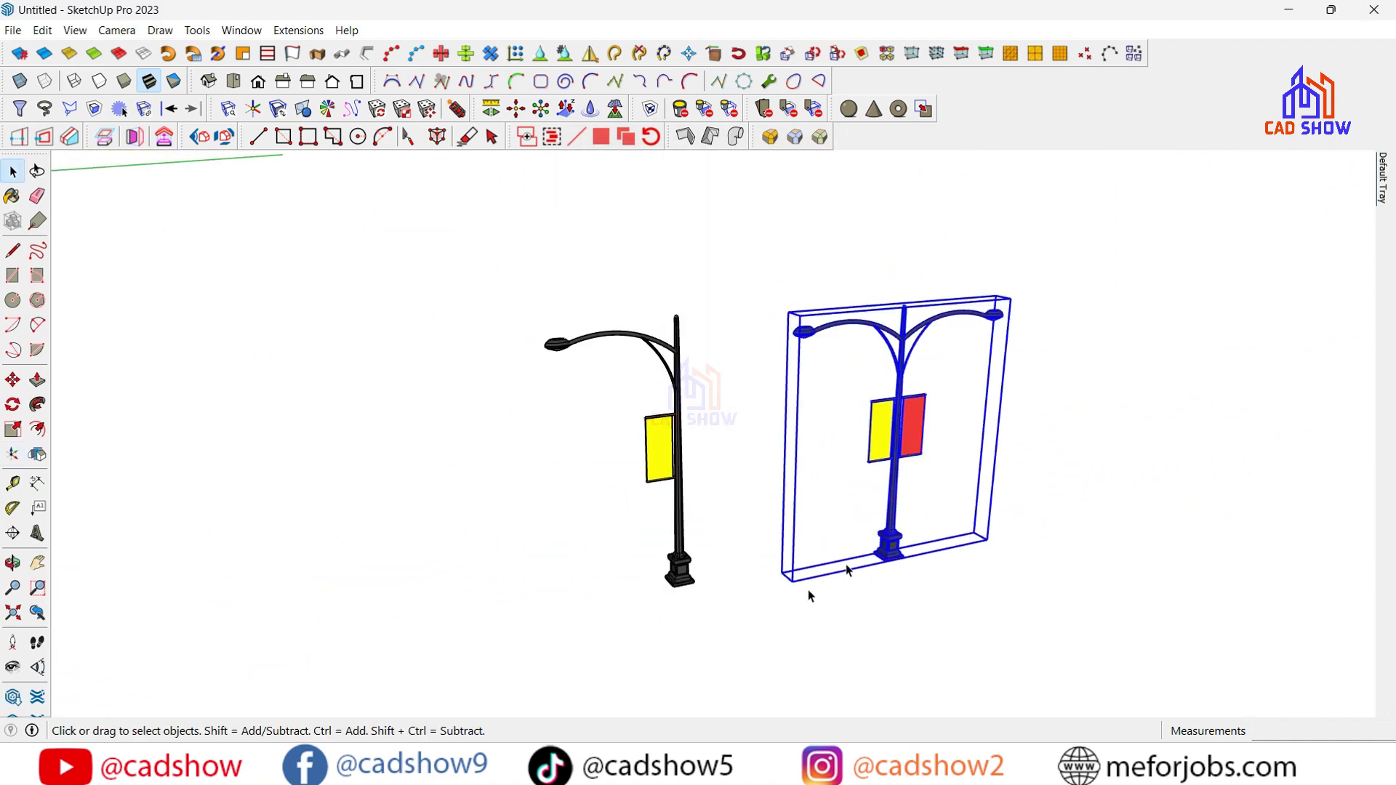
pyautogui.click(791, 598)
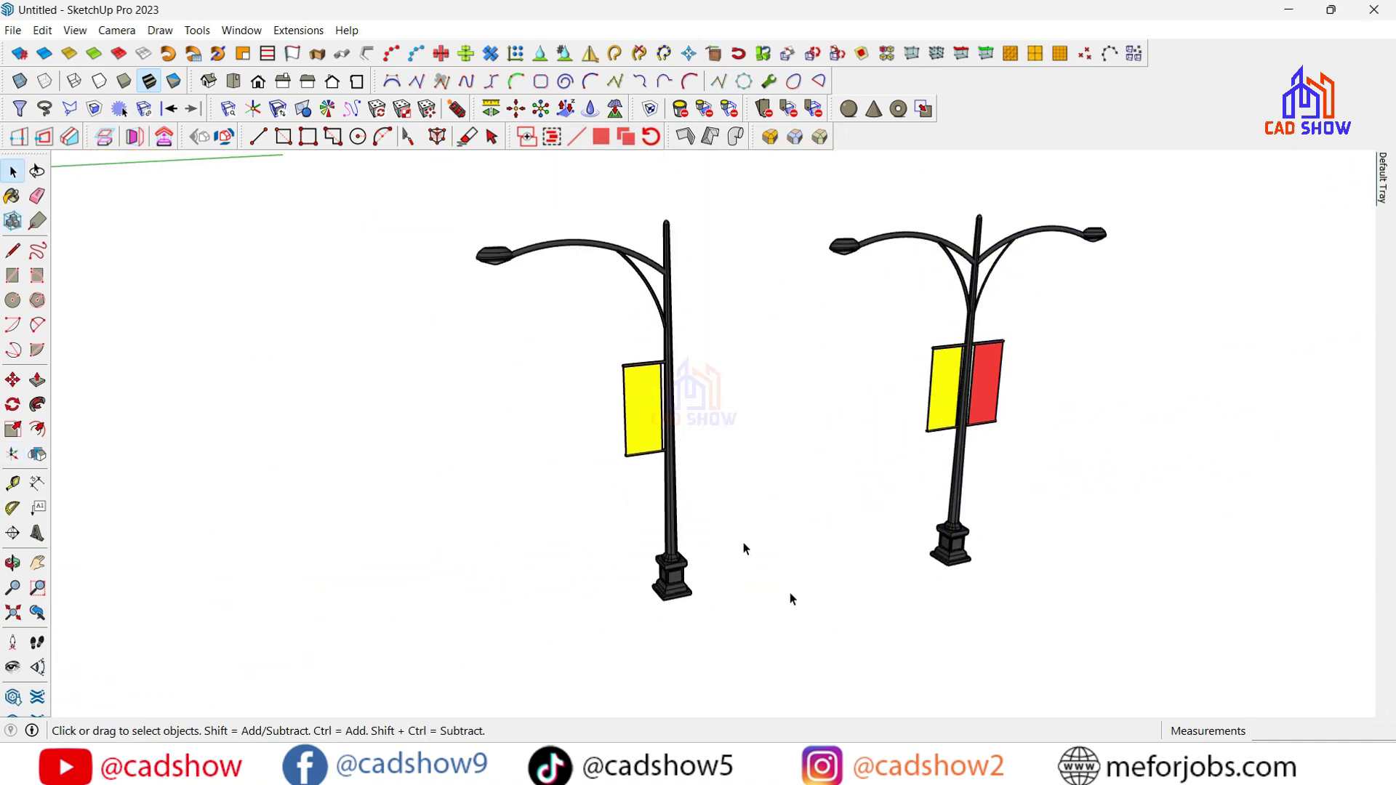
# Make the single-arm lamppost a component with set axes, then zoom out to show both lamps
pyautogui.rightClick(668, 293)
pyautogui.click(727, 416)
pyautogui.click(727, 347)
pyautogui.scroll(3, 675, 603)
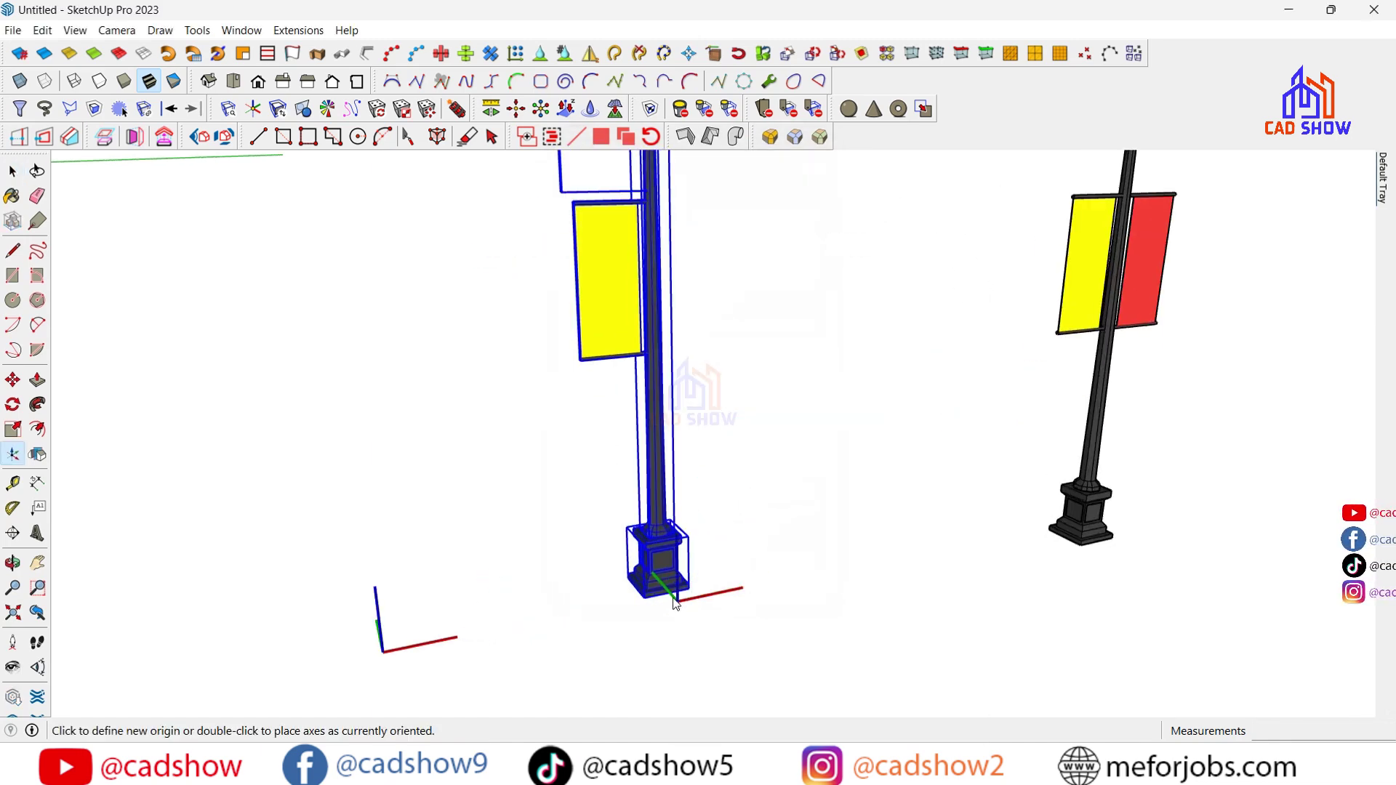
pyautogui.scroll(2, 675, 602)
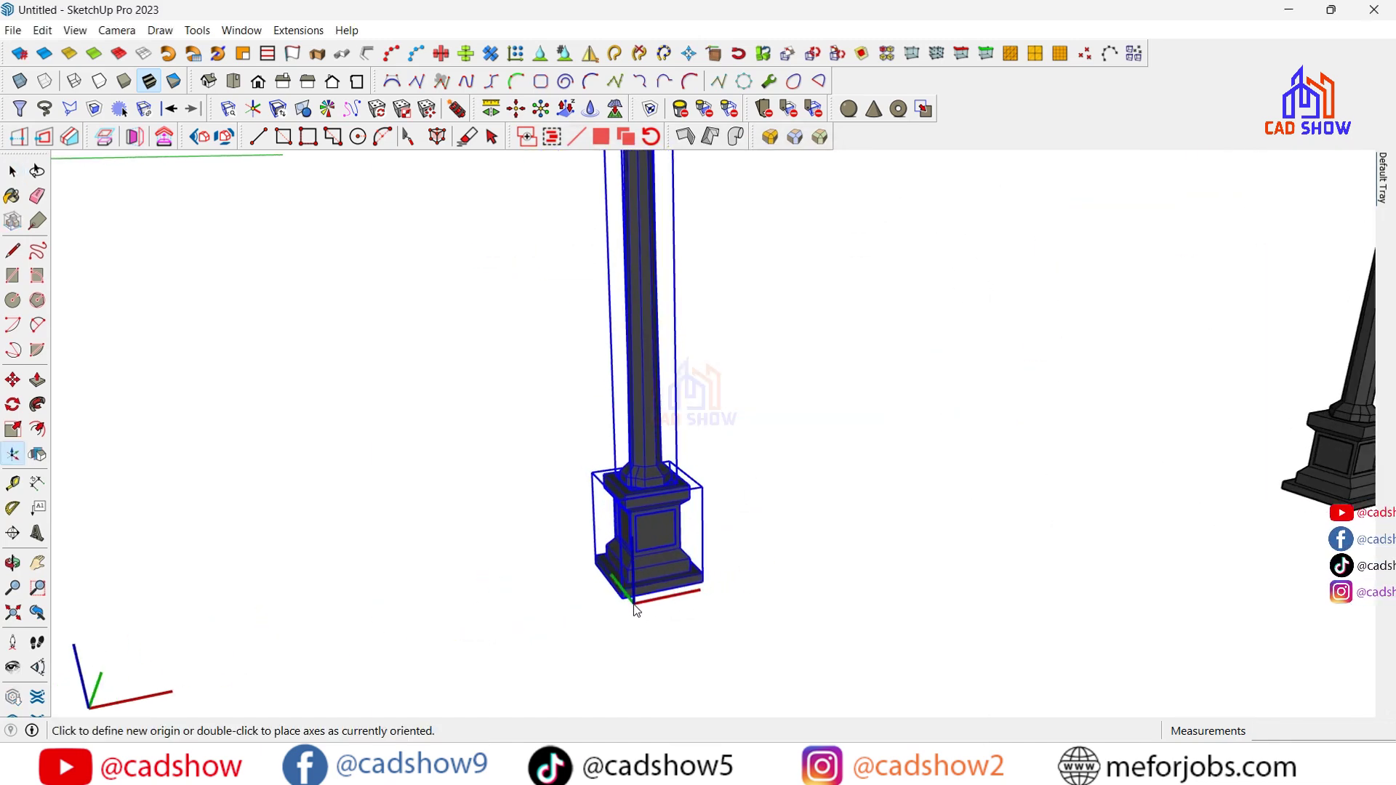
pyautogui.click(725, 579)
pyautogui.scroll(-2, 657, 601)
pyautogui.scroll(-2, 679, 490)
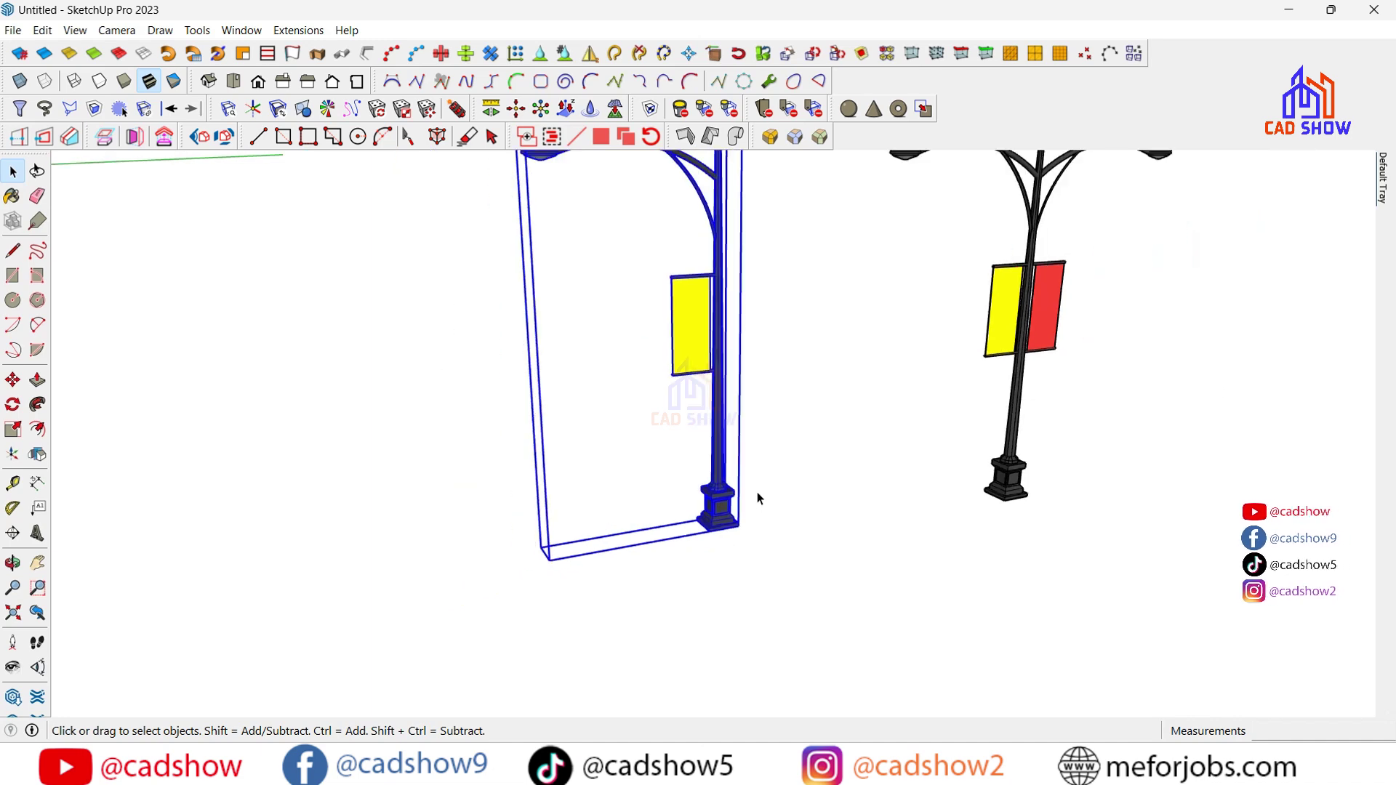
pyautogui.scroll(-3, 696, 551)
# Zoom and orbit up to the left lamp head and open its group for editing
pyautogui.scroll(1, 919, 420)
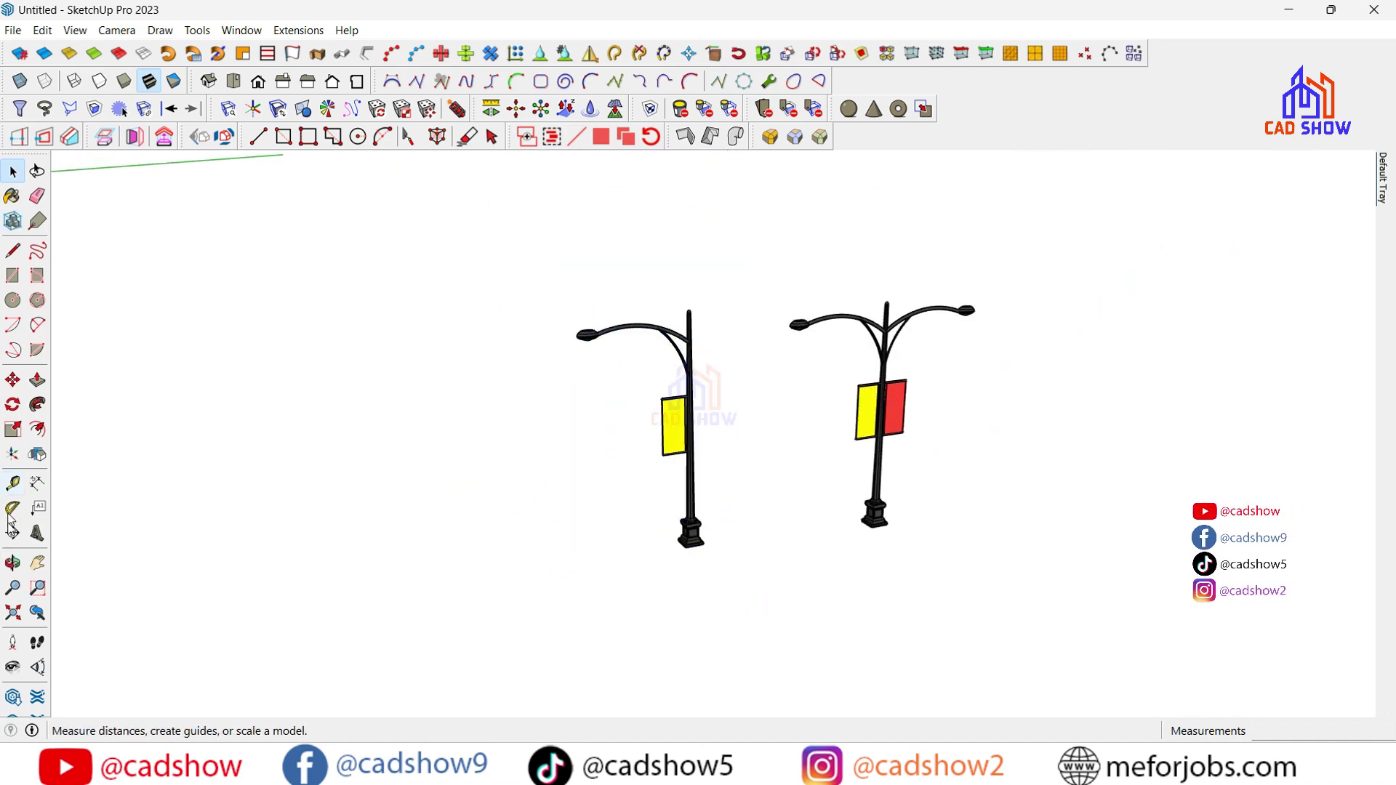
pyautogui.scroll(3, 492, 474)
pyautogui.scroll(3, 337, 312)
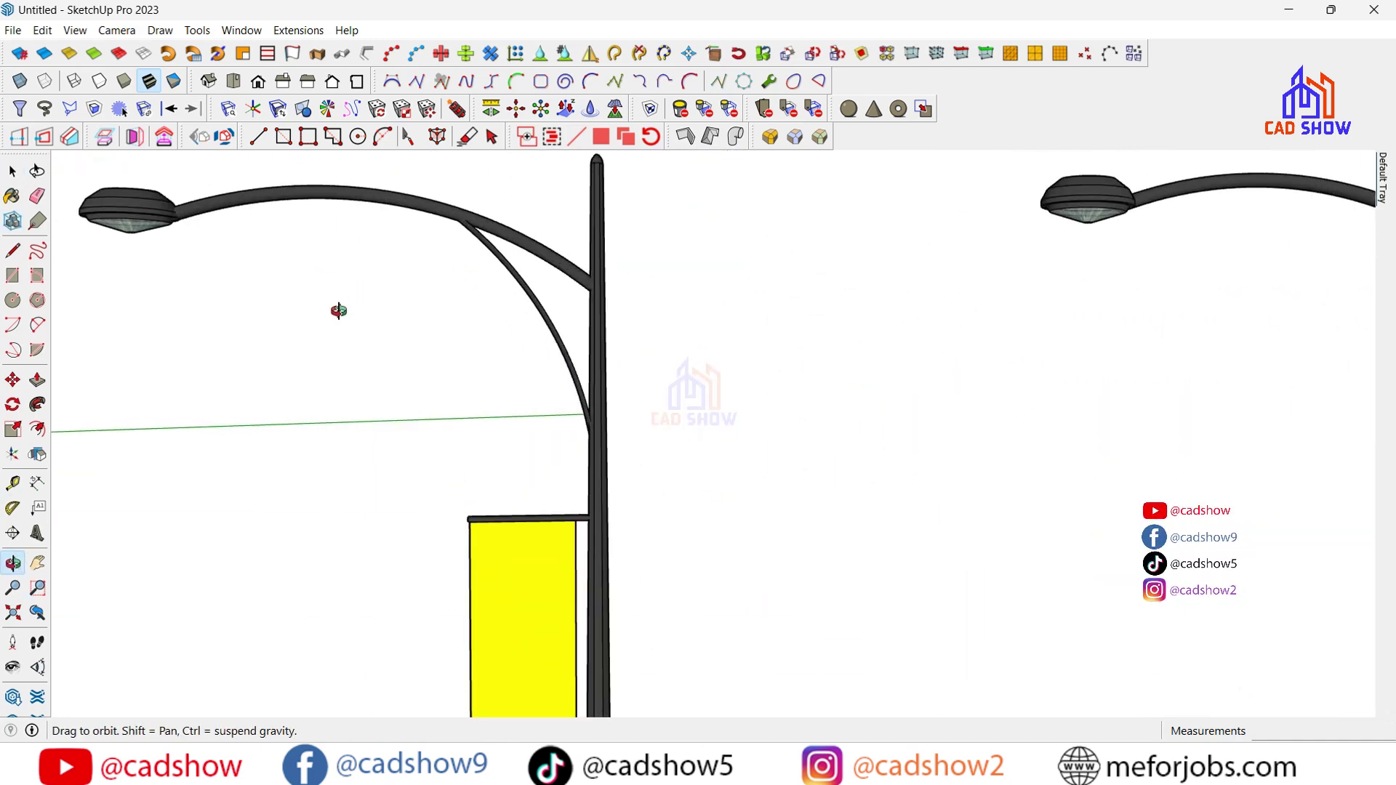
pyautogui.scroll(2, 653, 443)
pyautogui.scroll(-1, 652, 443)
pyautogui.scroll(-1, 549, 430)
pyautogui.scroll(4, 327, 218)
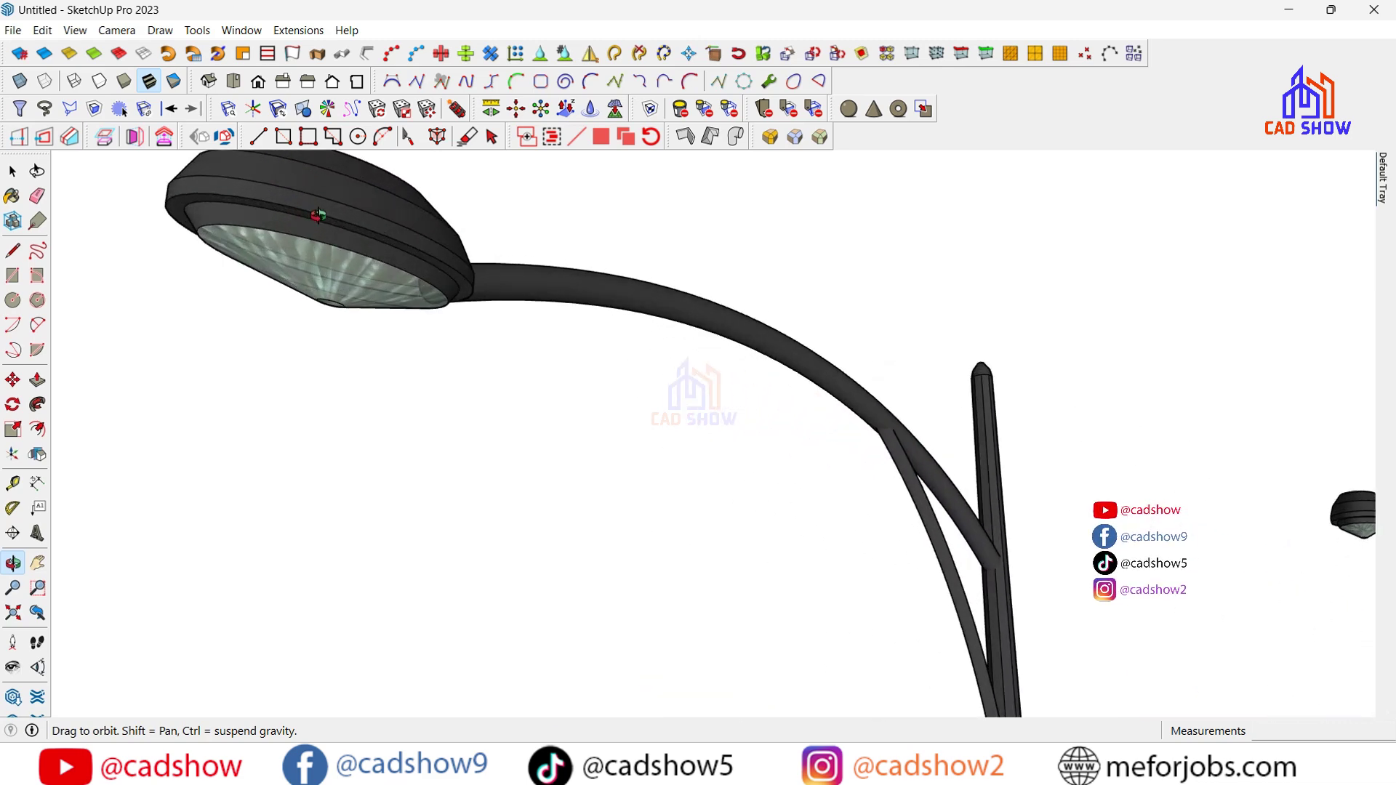
pyautogui.scroll(2, 327, 224)
pyautogui.moveTo(327, 224); pyautogui.dragTo(336, 157)
pyautogui.rightClick(337, 157)
pyautogui.click(360, 172)
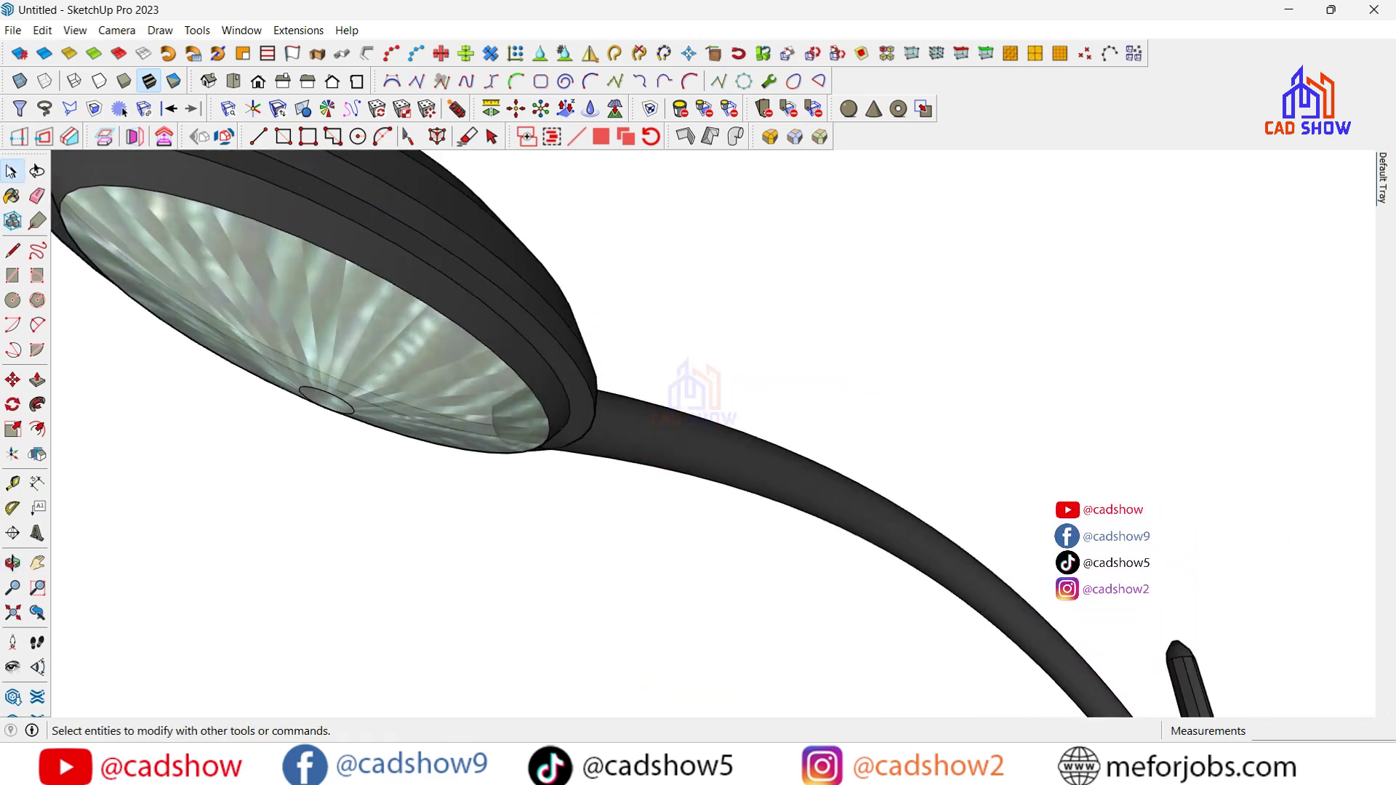
pyautogui.doubleClick(269, 294)
# Set the lens face's Soften/Smooth Edges angle to 0 degrees and exit the group
pyautogui.rightClick(271, 295)
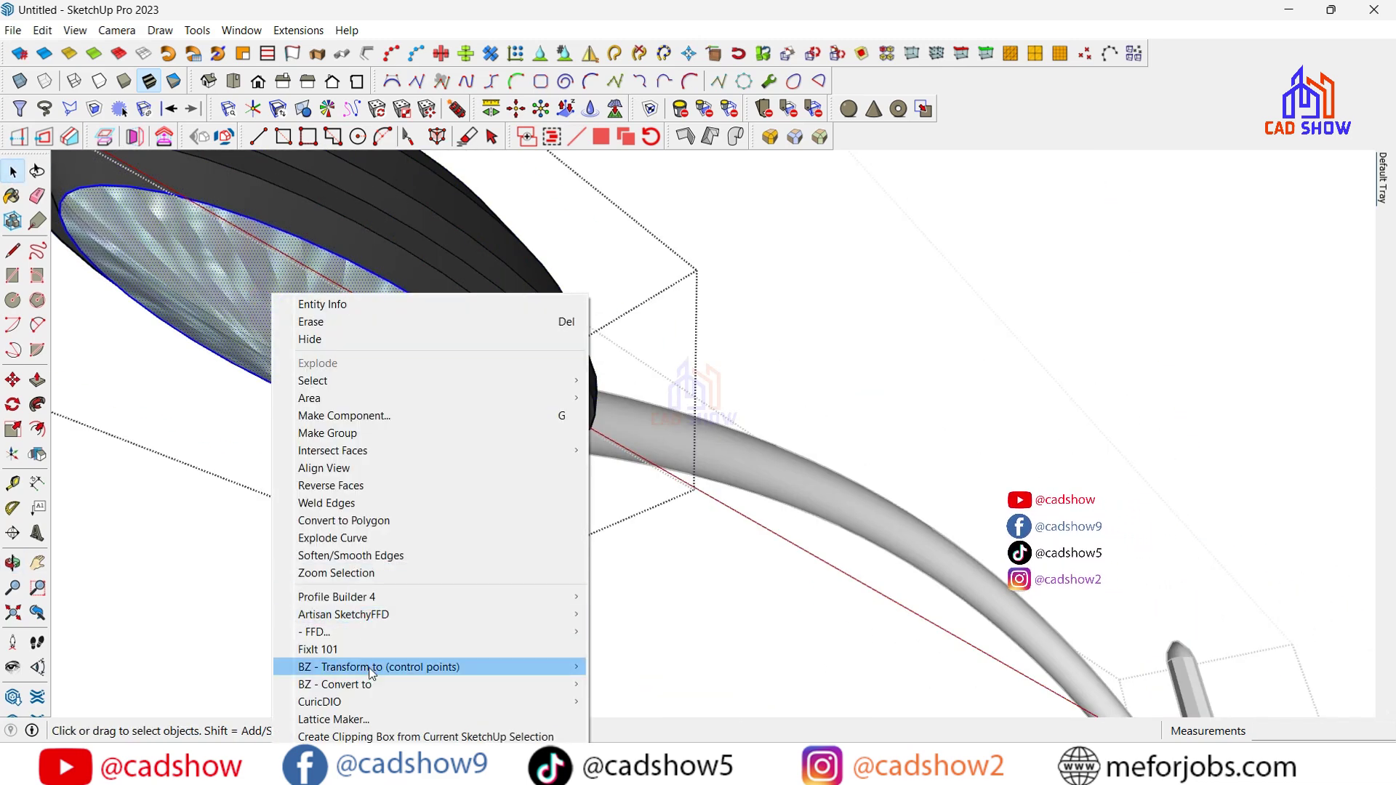
pyautogui.click(342, 555)
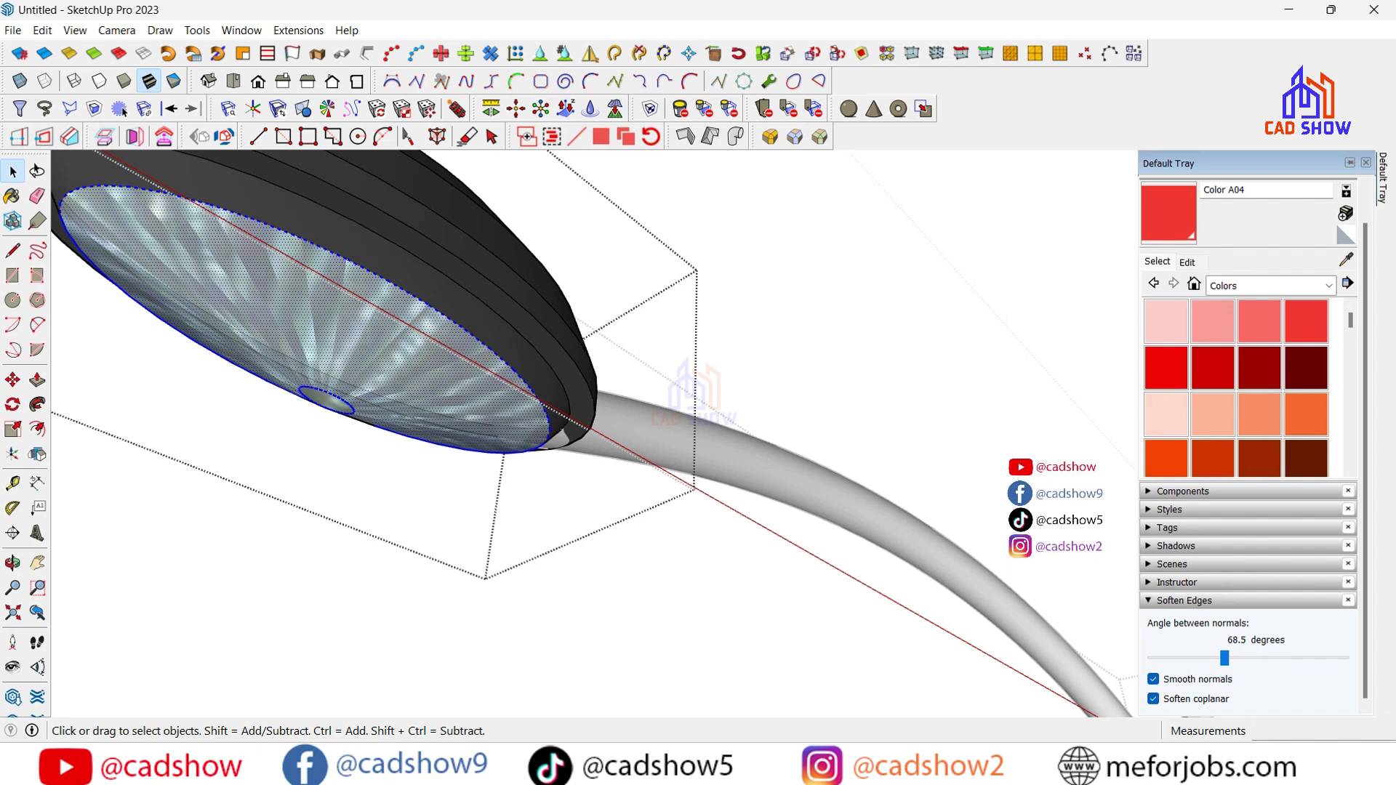
pyautogui.moveTo(1227, 660); pyautogui.dragTo(1263, 658)
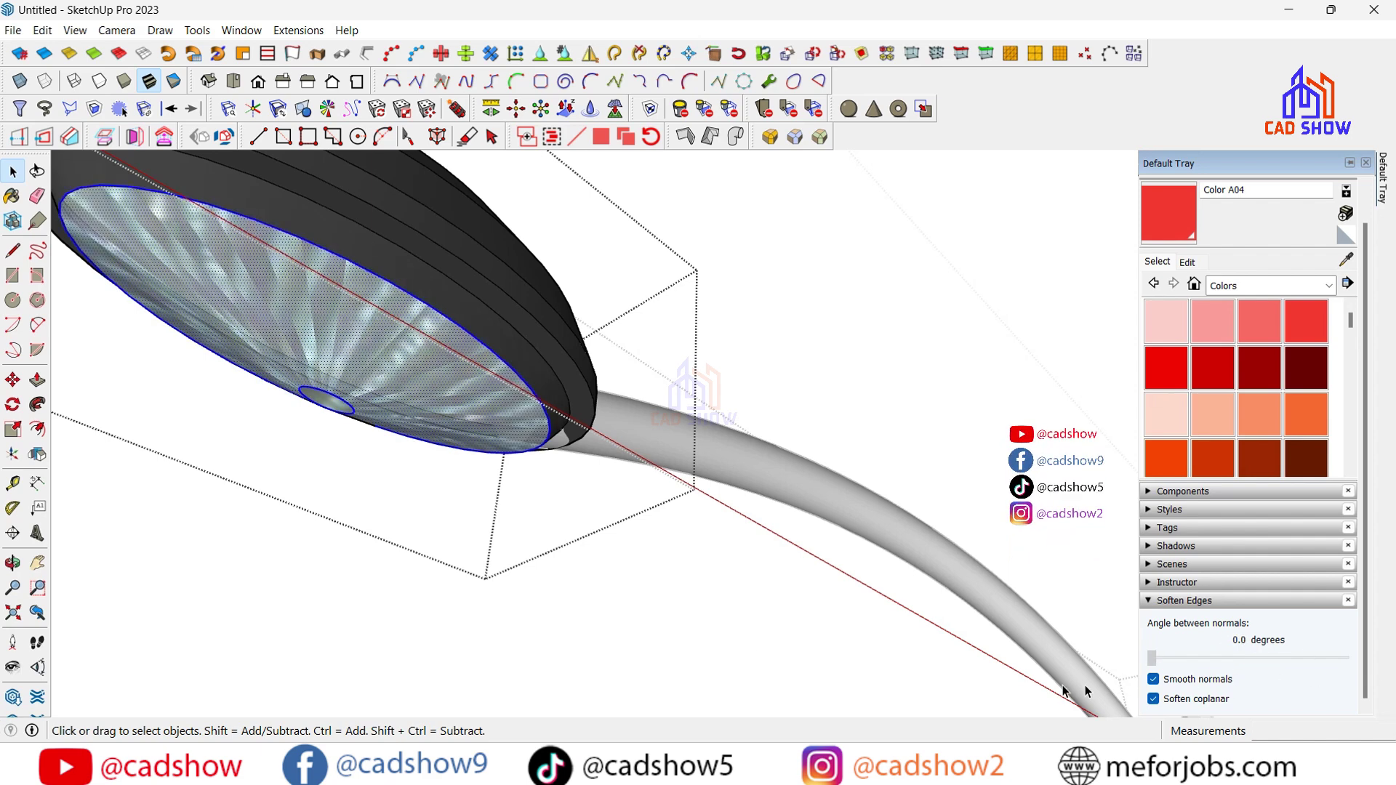
pyautogui.scroll(-5, 623, 483)
pyautogui.click(282, 254)
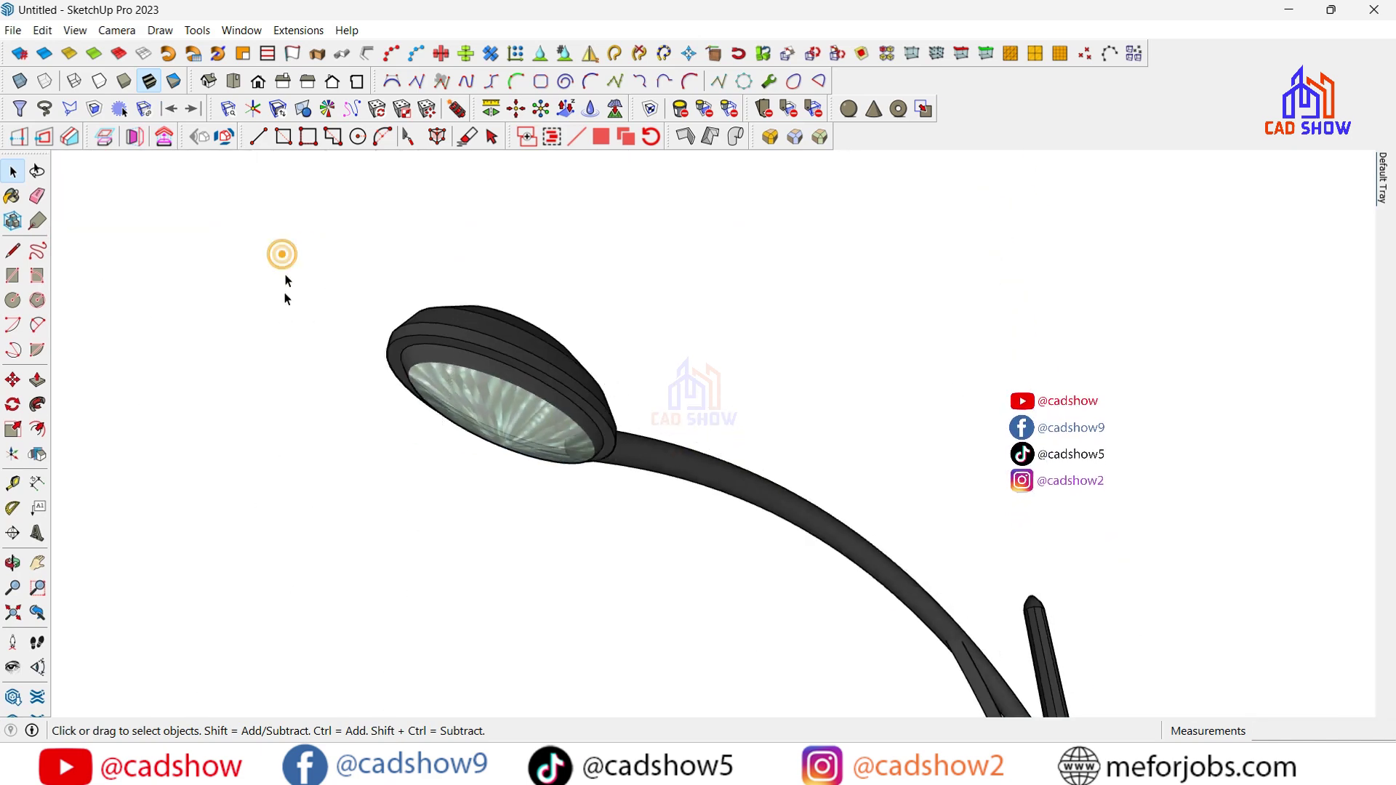
pyautogui.scroll(-3, 284, 306)
pyautogui.scroll(-3, 320, 316)
pyautogui.scroll(-3, 320, 316)
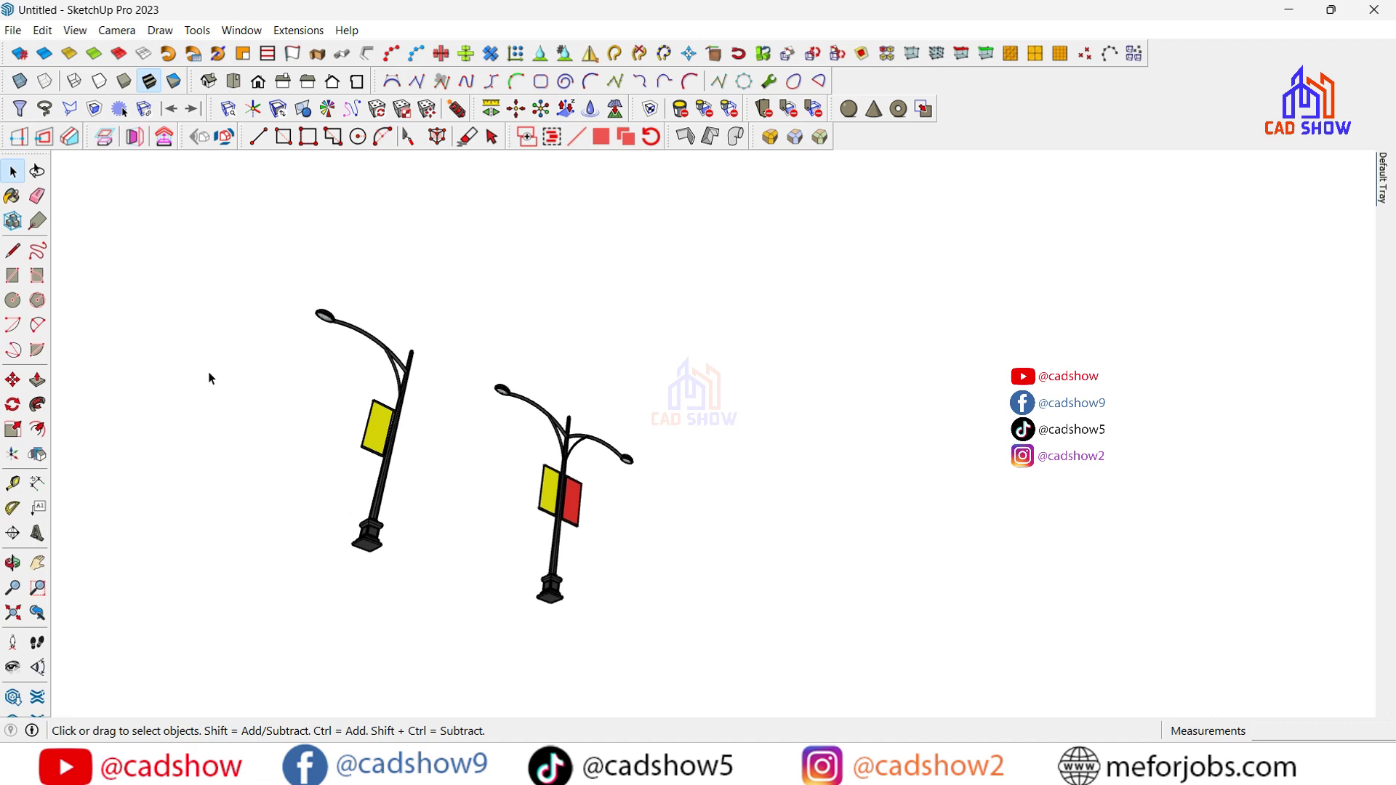
# Orbit and zoom to a lowered, upright view of both lamps
pyautogui.click(13, 562)
pyautogui.moveTo(327, 510); pyautogui.dragTo(505, 396)
pyautogui.scroll(2, 571, 477)
pyautogui.scroll(3, 368, 430)
pyautogui.scroll(3, 416, 475)
pyautogui.scroll(2, 469, 312)
pyautogui.moveTo(468, 311); pyautogui.dragTo(768, 446)
pyautogui.scroll(2, 747, 545)
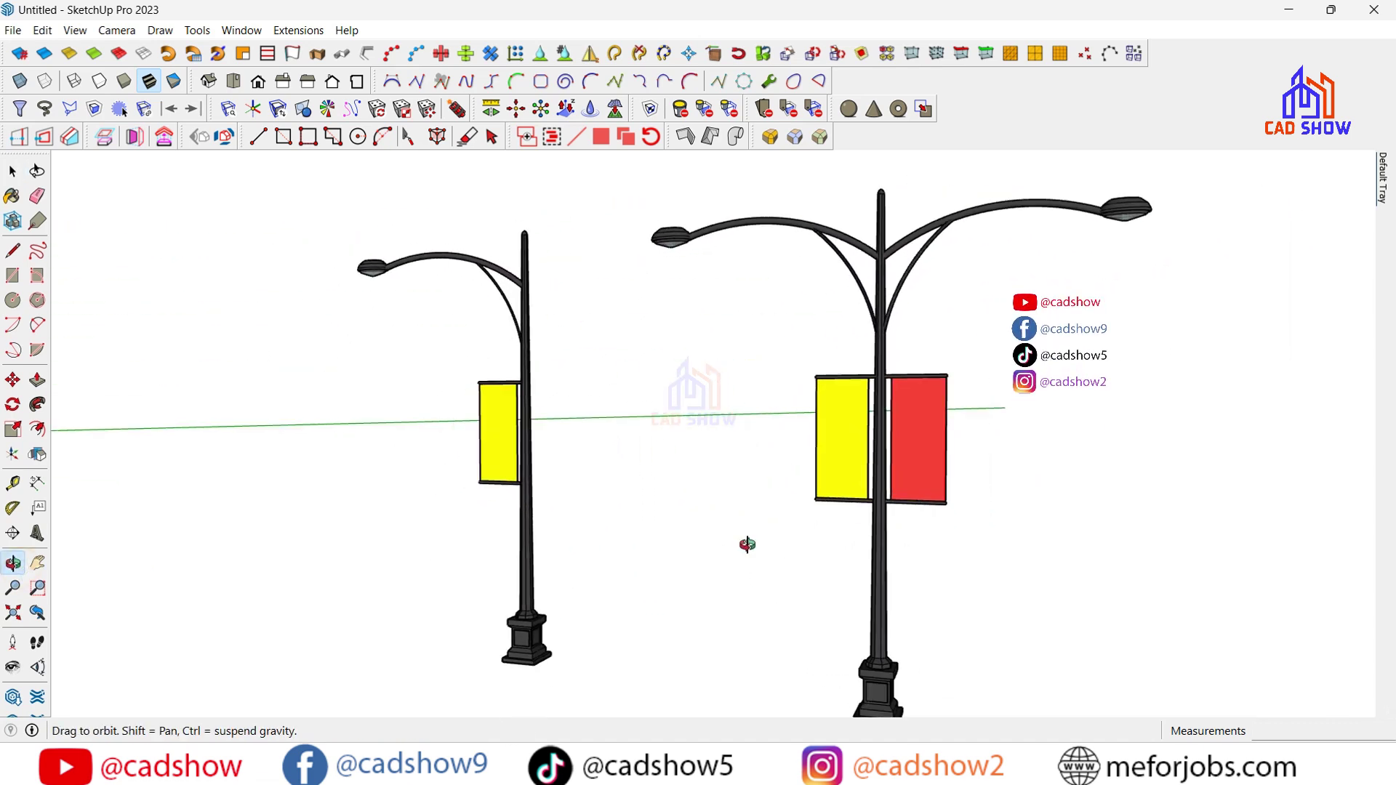
pyautogui.moveTo(747, 545)
pyautogui.mouseDown()
pyautogui.moveTo(804, 499)
pyautogui.moveTo(810, 523)
pyautogui.moveTo(1028, 680)
pyautogui.moveTo(553, 433)
pyautogui.moveTo(1168, 664)
pyautogui.moveTo(1207, 757)
pyautogui.moveTo(1197, 683)
pyautogui.moveTo(742, 626)
pyautogui.moveTo(836, 687)
pyautogui.moveTo(720, 425)
pyautogui.mouseUp()
# Move the double-arm lamp so its base sits level with the single-arm lamp
pyautogui.click(820, 557)
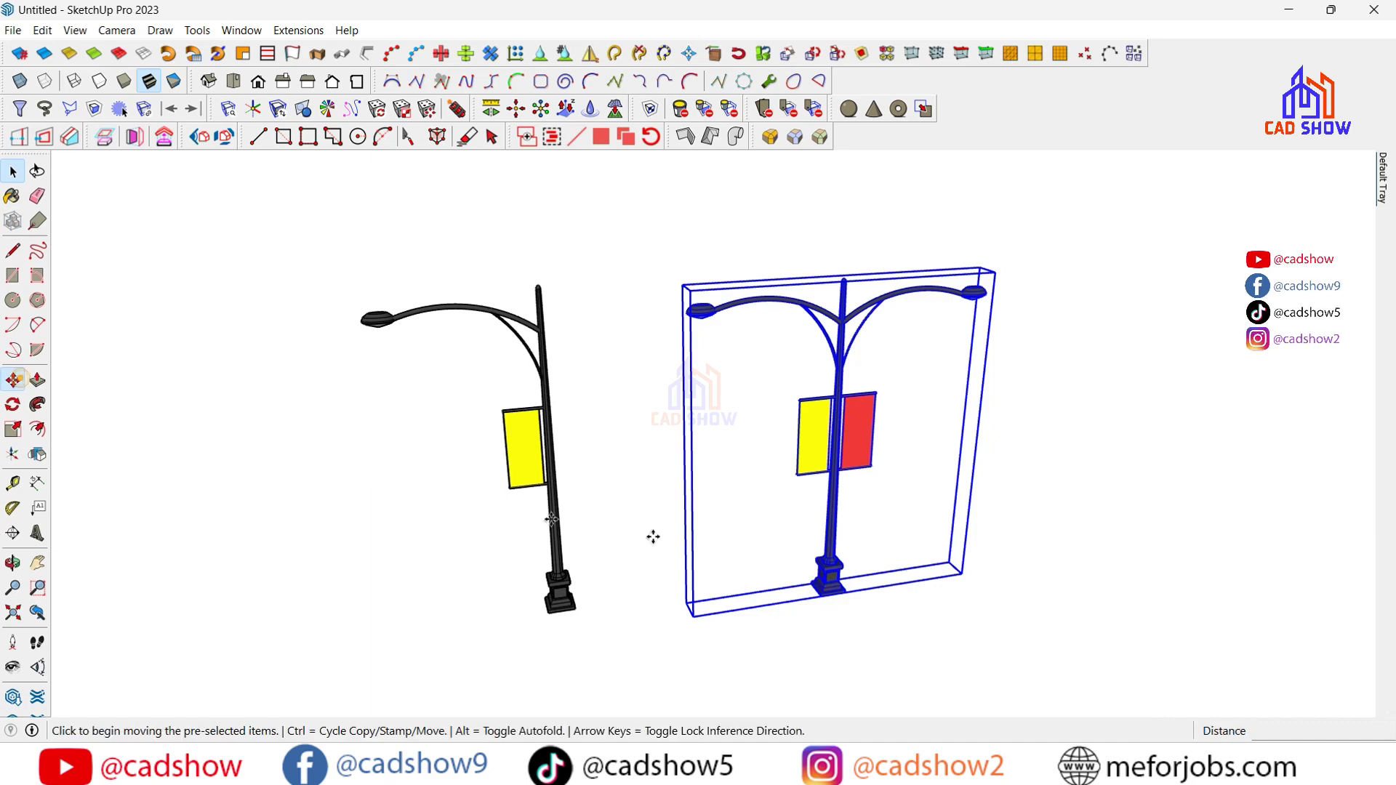
pyautogui.click(815, 595)
pyautogui.scroll(2, 566, 602)
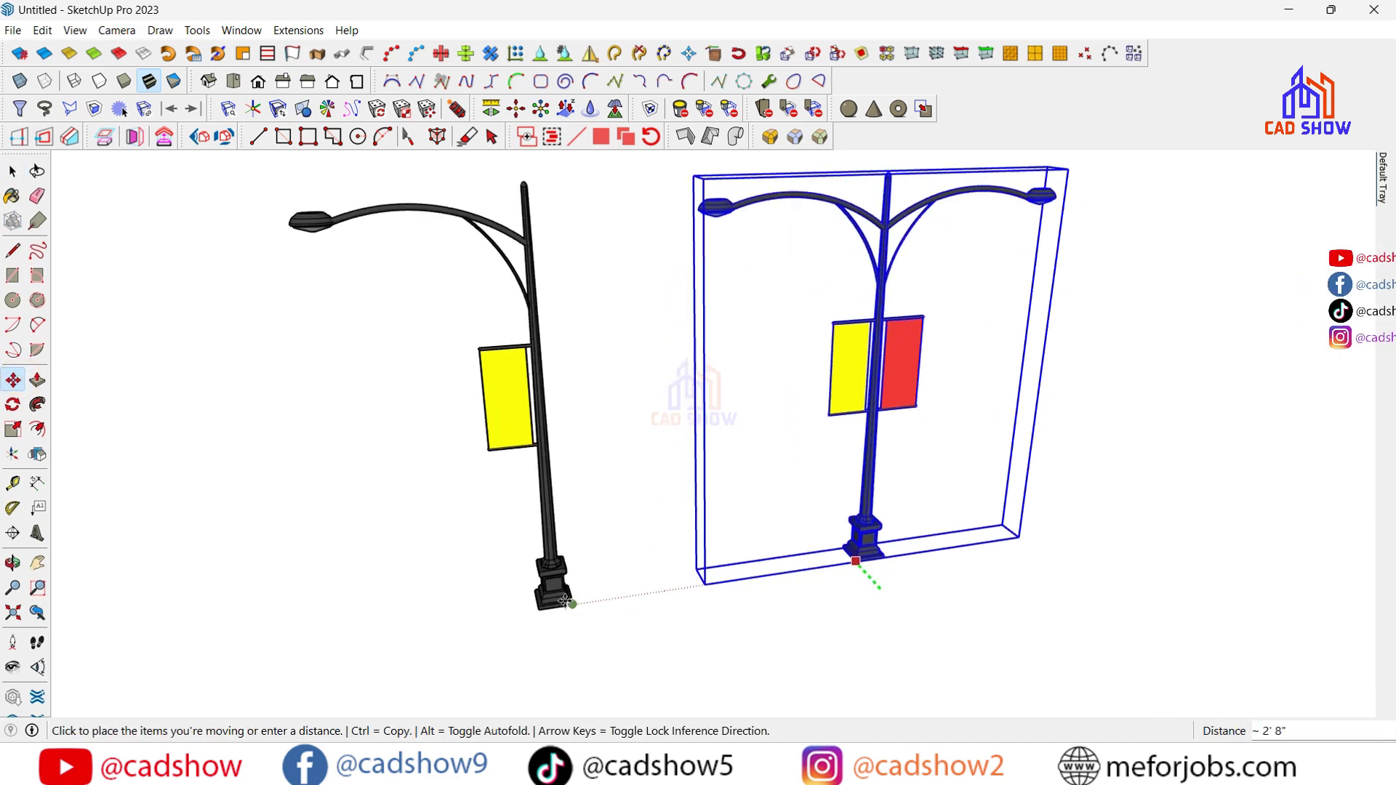
pyautogui.click(732, 438)
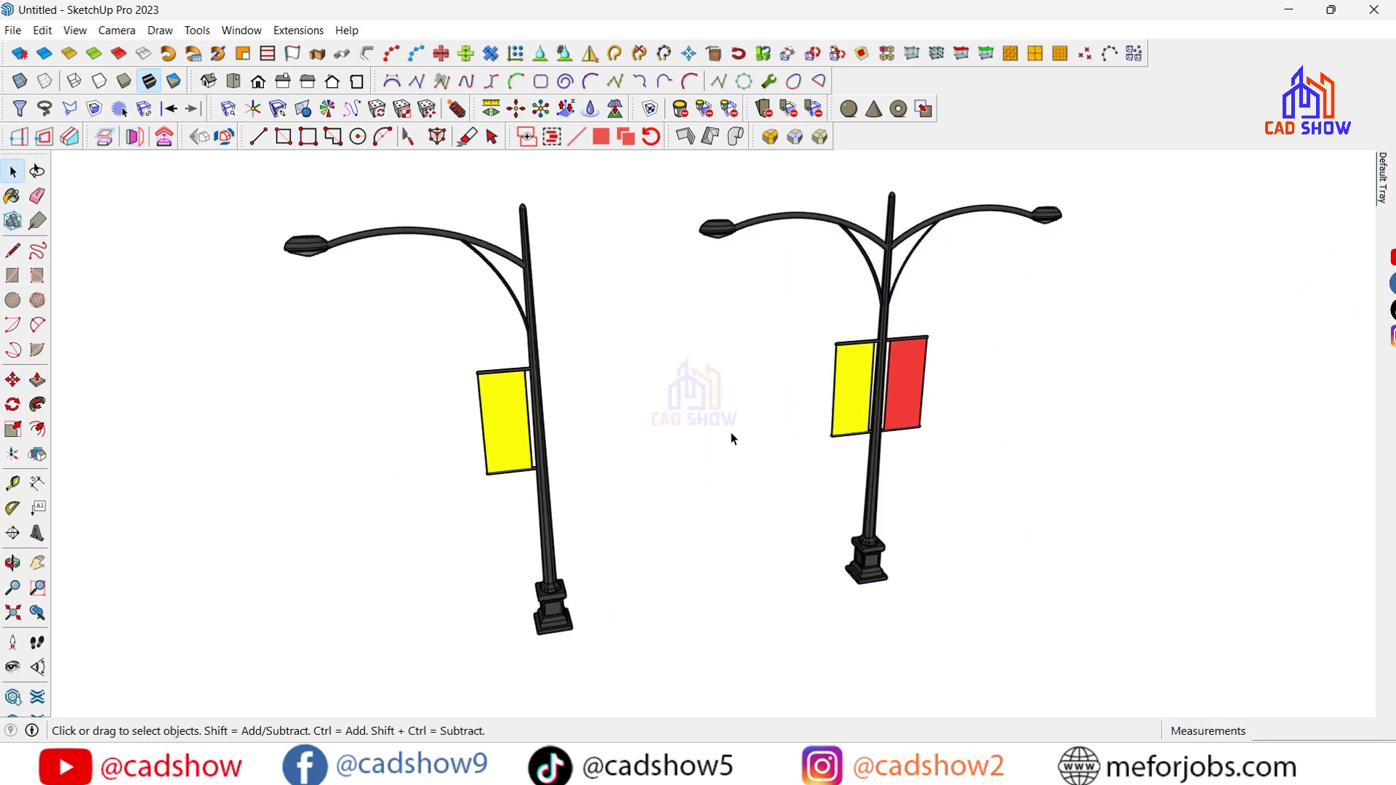
# Orbit the camera to a front view of both lamps
pyautogui.click(28, 565)
pyautogui.moveTo(411, 480)
pyautogui.mouseDown()
pyautogui.moveTo(208, 496)
pyautogui.moveTo(393, 549)
pyautogui.moveTo(376, 493)
pyautogui.moveTo(679, 577)
pyautogui.moveTo(368, 468)
pyautogui.moveTo(724, 598)
pyautogui.moveTo(842, 458)
pyautogui.moveTo(960, 400)
pyautogui.moveTo(281, 280)
pyautogui.moveTo(775, 425)
pyautogui.moveTo(73, 41)
pyautogui.moveTo(143, 190)
pyautogui.moveTo(757, 436)
pyautogui.moveTo(465, 461)
pyautogui.moveTo(496, 397)
pyautogui.moveTo(975, 408)
pyautogui.moveTo(888, 461)
pyautogui.moveTo(390, 384)
pyautogui.mouseUp()
pyautogui.moveTo(1003, 427)
pyautogui.mouseDown()
pyautogui.moveTo(527, 402)
pyautogui.moveTo(726, 449)
pyautogui.moveTo(782, 568)
pyautogui.moveTo(435, 578)
pyautogui.mouseUp()
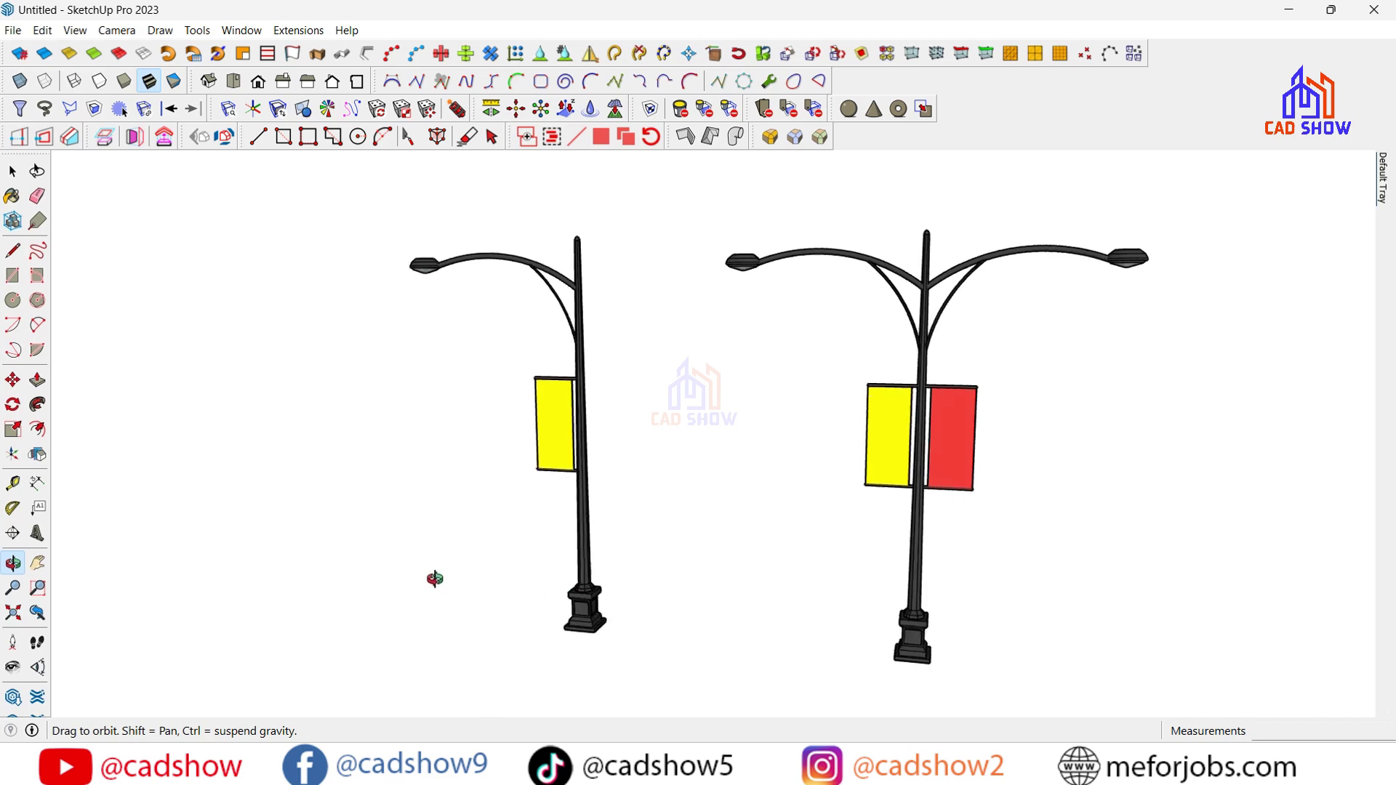
pyautogui.click(15, 30)
# Browse the Save As dialog to the D:\Cad Show\Yt Model folder
pyautogui.click(64, 109)
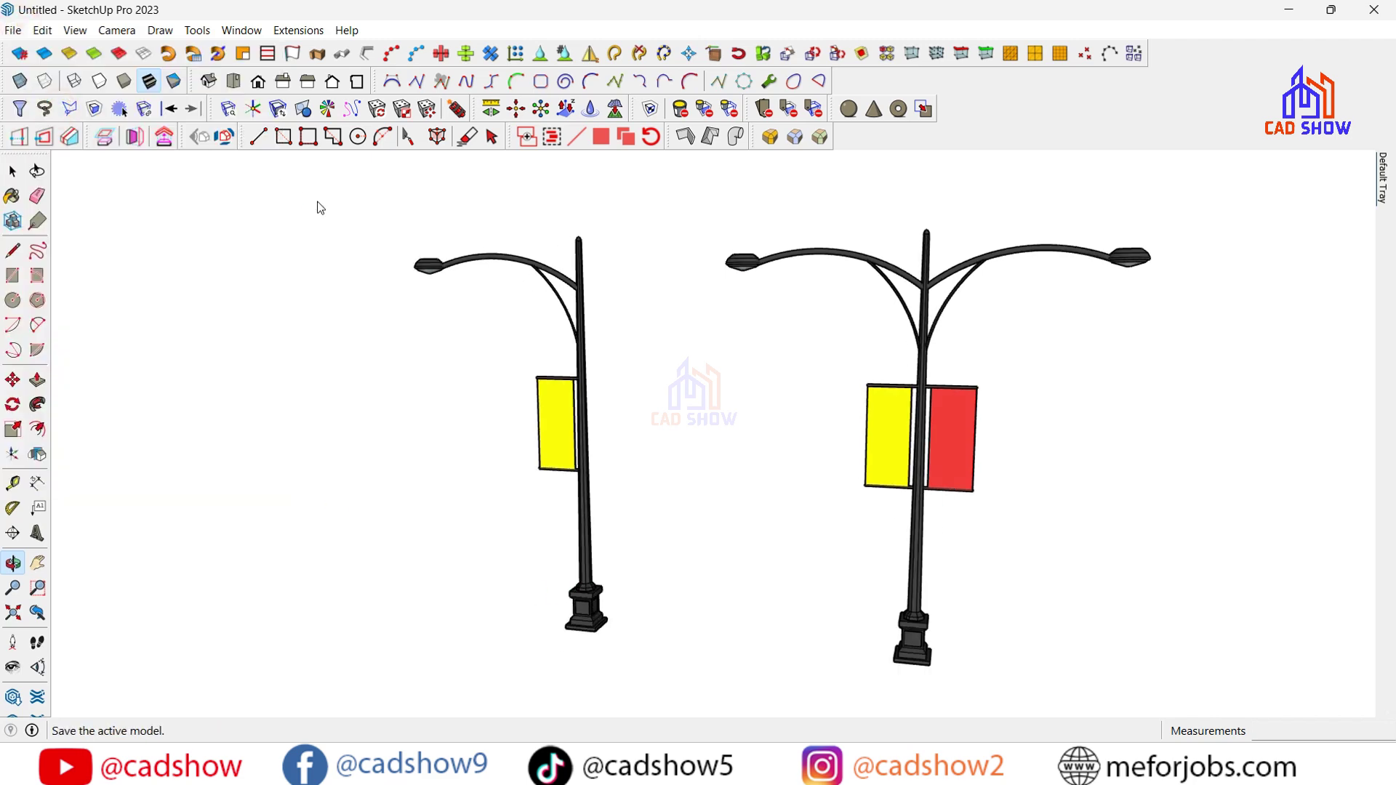
pyautogui.scroll(-3, 492, 516)
pyautogui.click(493, 509)
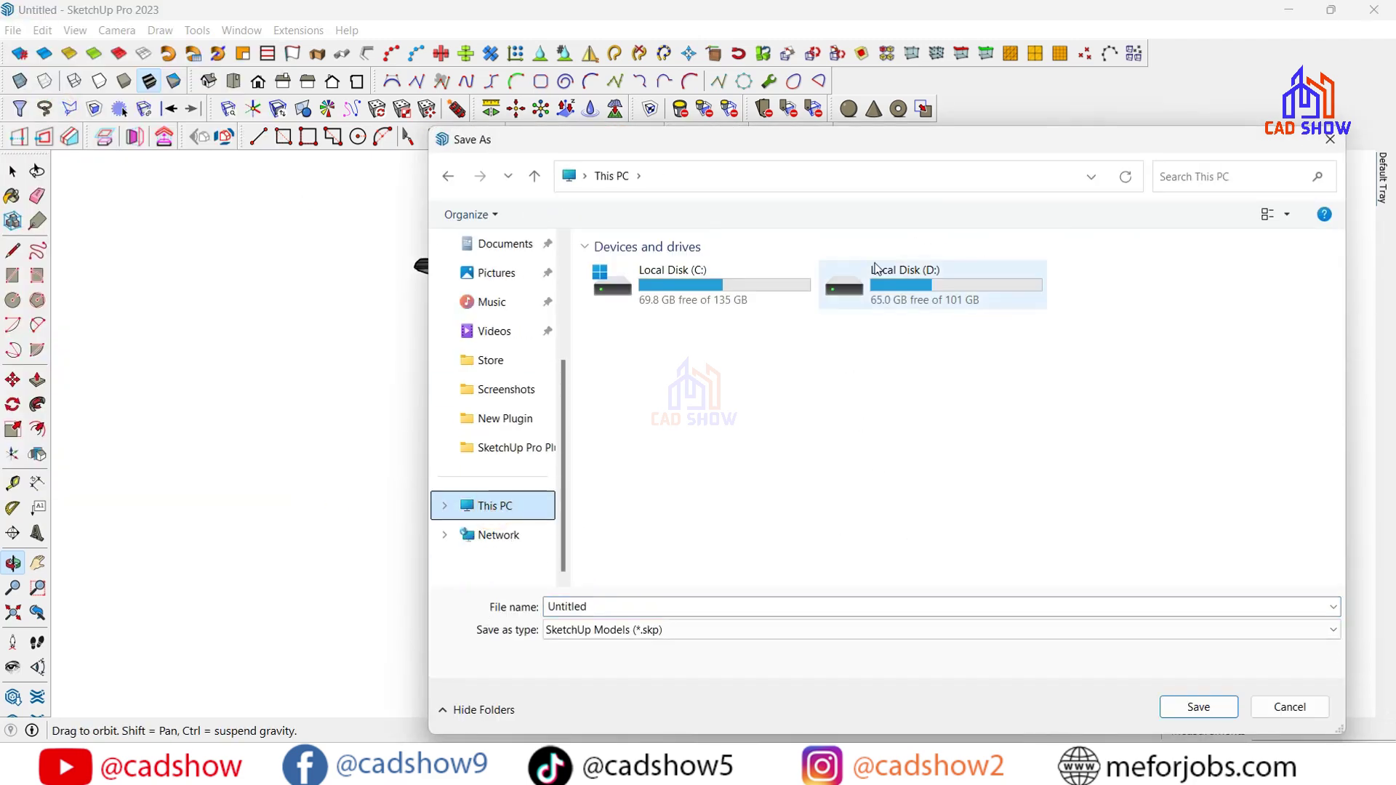
pyautogui.doubleClick(940, 290)
pyautogui.doubleClick(645, 291)
pyautogui.click(745, 286)
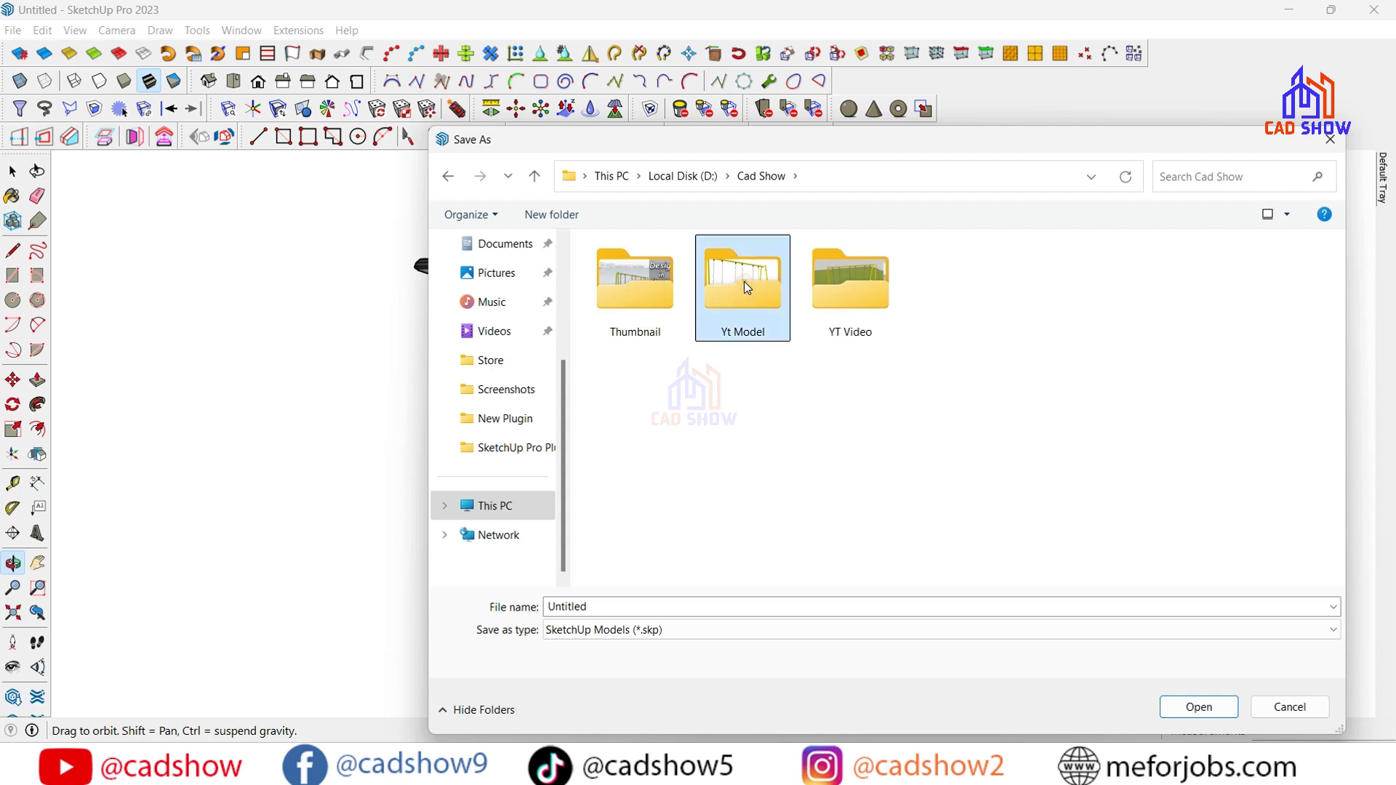
pyautogui.click(1196, 712)
pyautogui.press('Return')
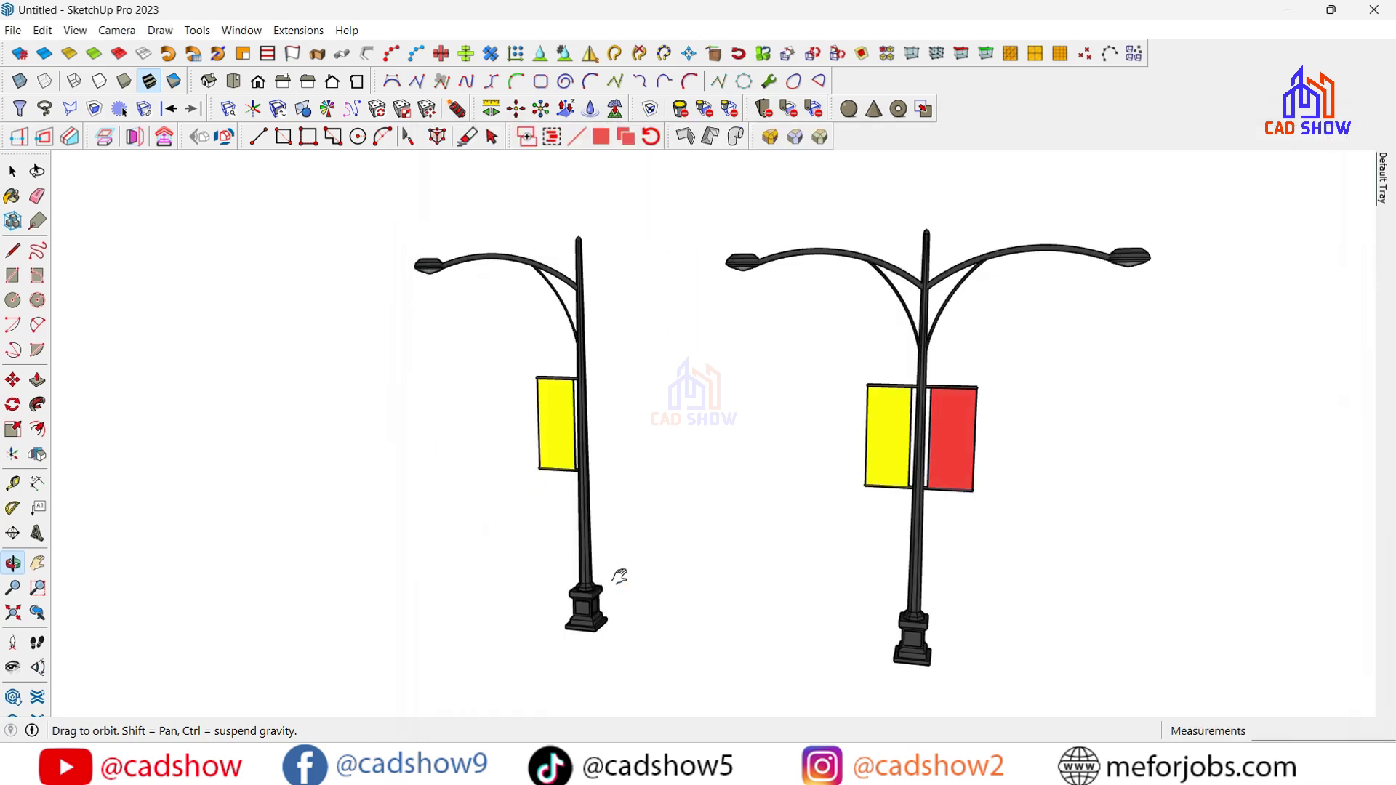
# Save the model as 'Street Light' in the Yt Model folder
pyautogui.click(18, 35)
pyautogui.click(19, 34)
pyautogui.click(47, 127)
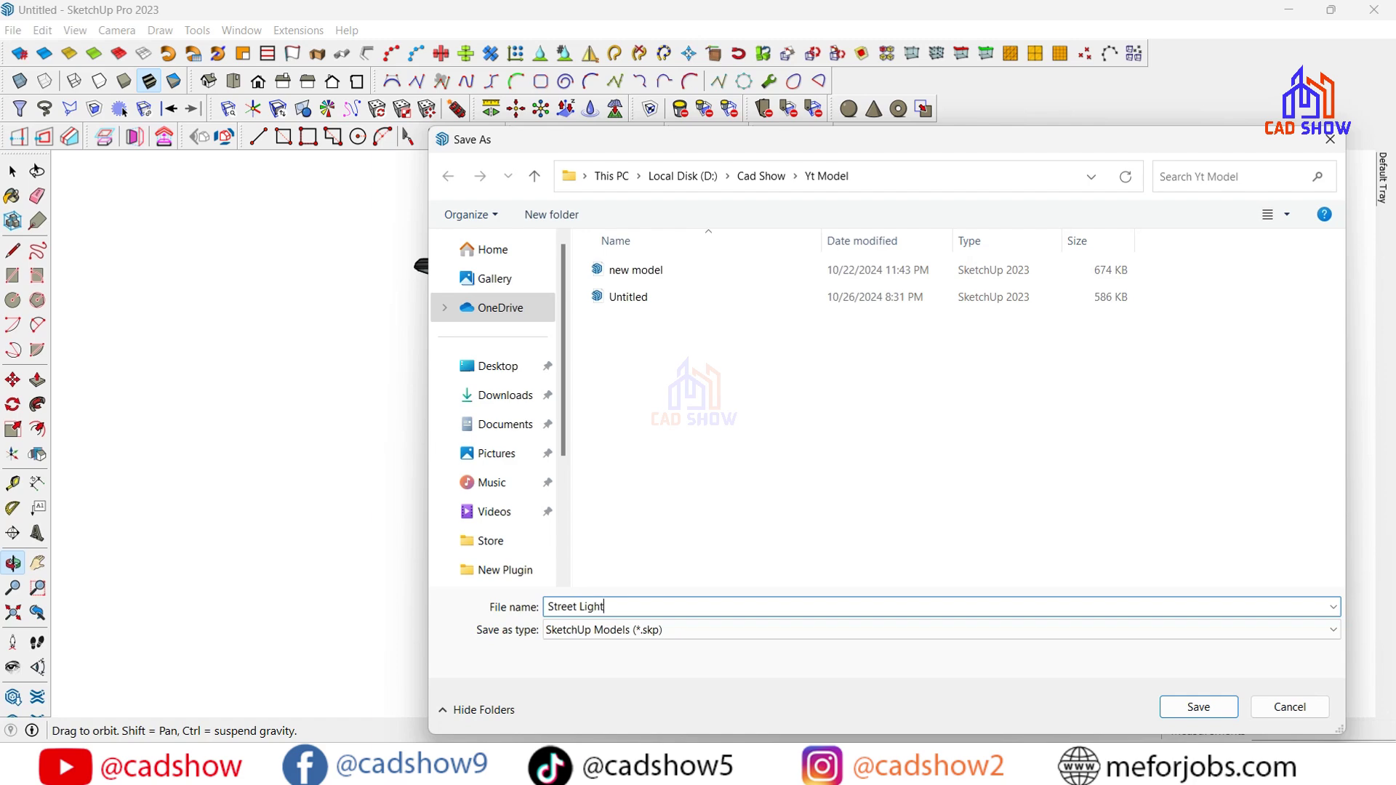
pyautogui.click(1199, 707)
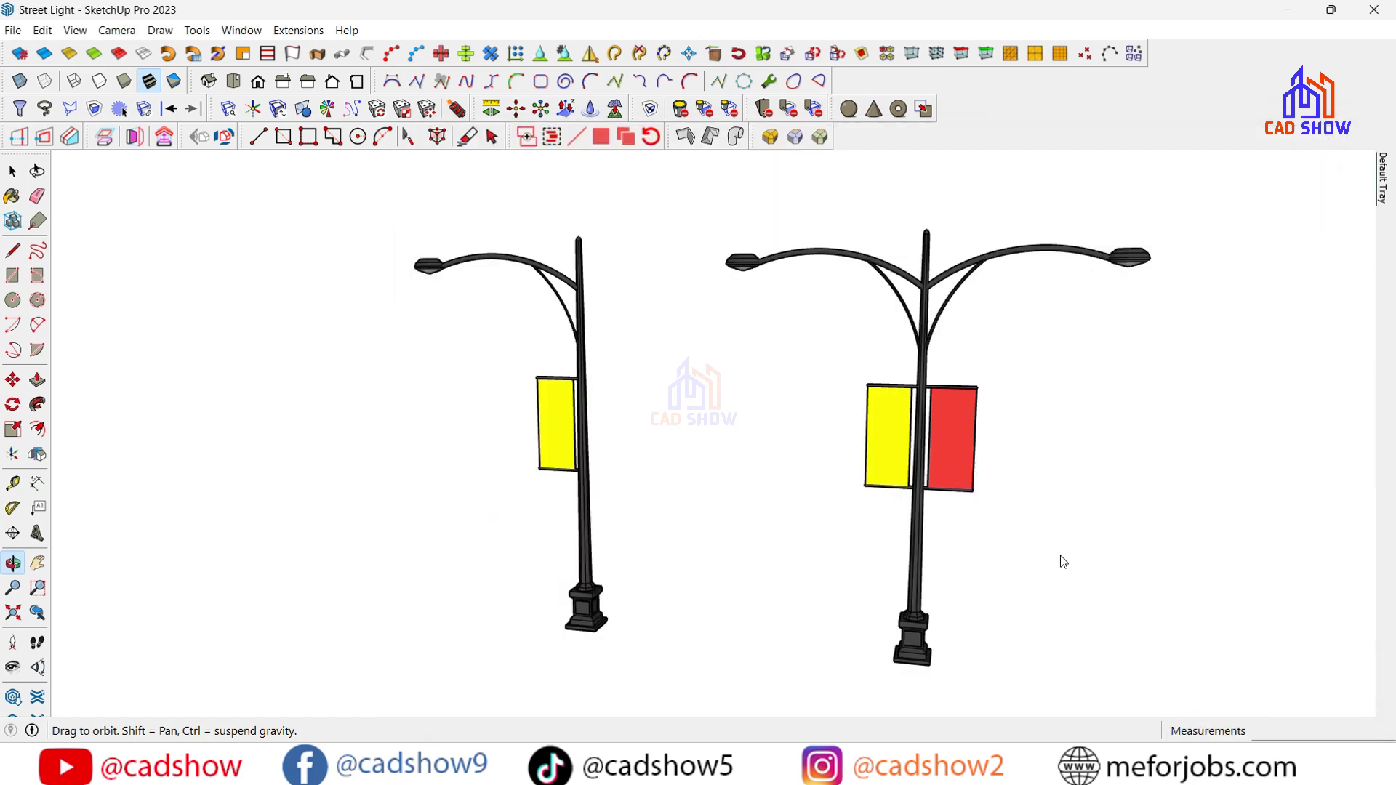
pyautogui.moveTo(984, 457)
pyautogui.mouseDown()
pyautogui.moveTo(555, 533)
pyautogui.moveTo(673, 462)
pyautogui.moveTo(649, 410)
pyautogui.moveTo(897, 530)
pyautogui.moveTo(901, 442)
pyautogui.moveTo(670, 377)
pyautogui.moveTo(747, 366)
pyautogui.mouseUp()
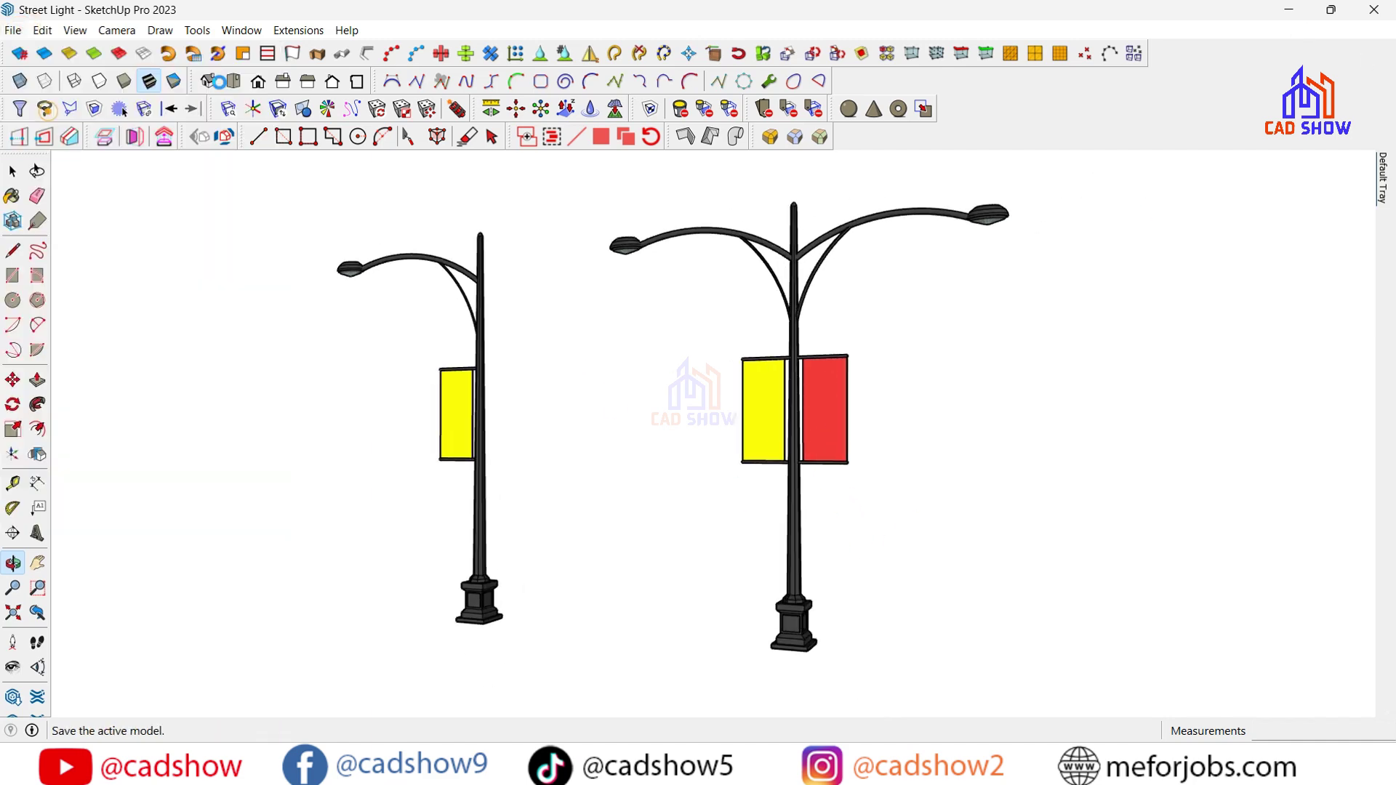